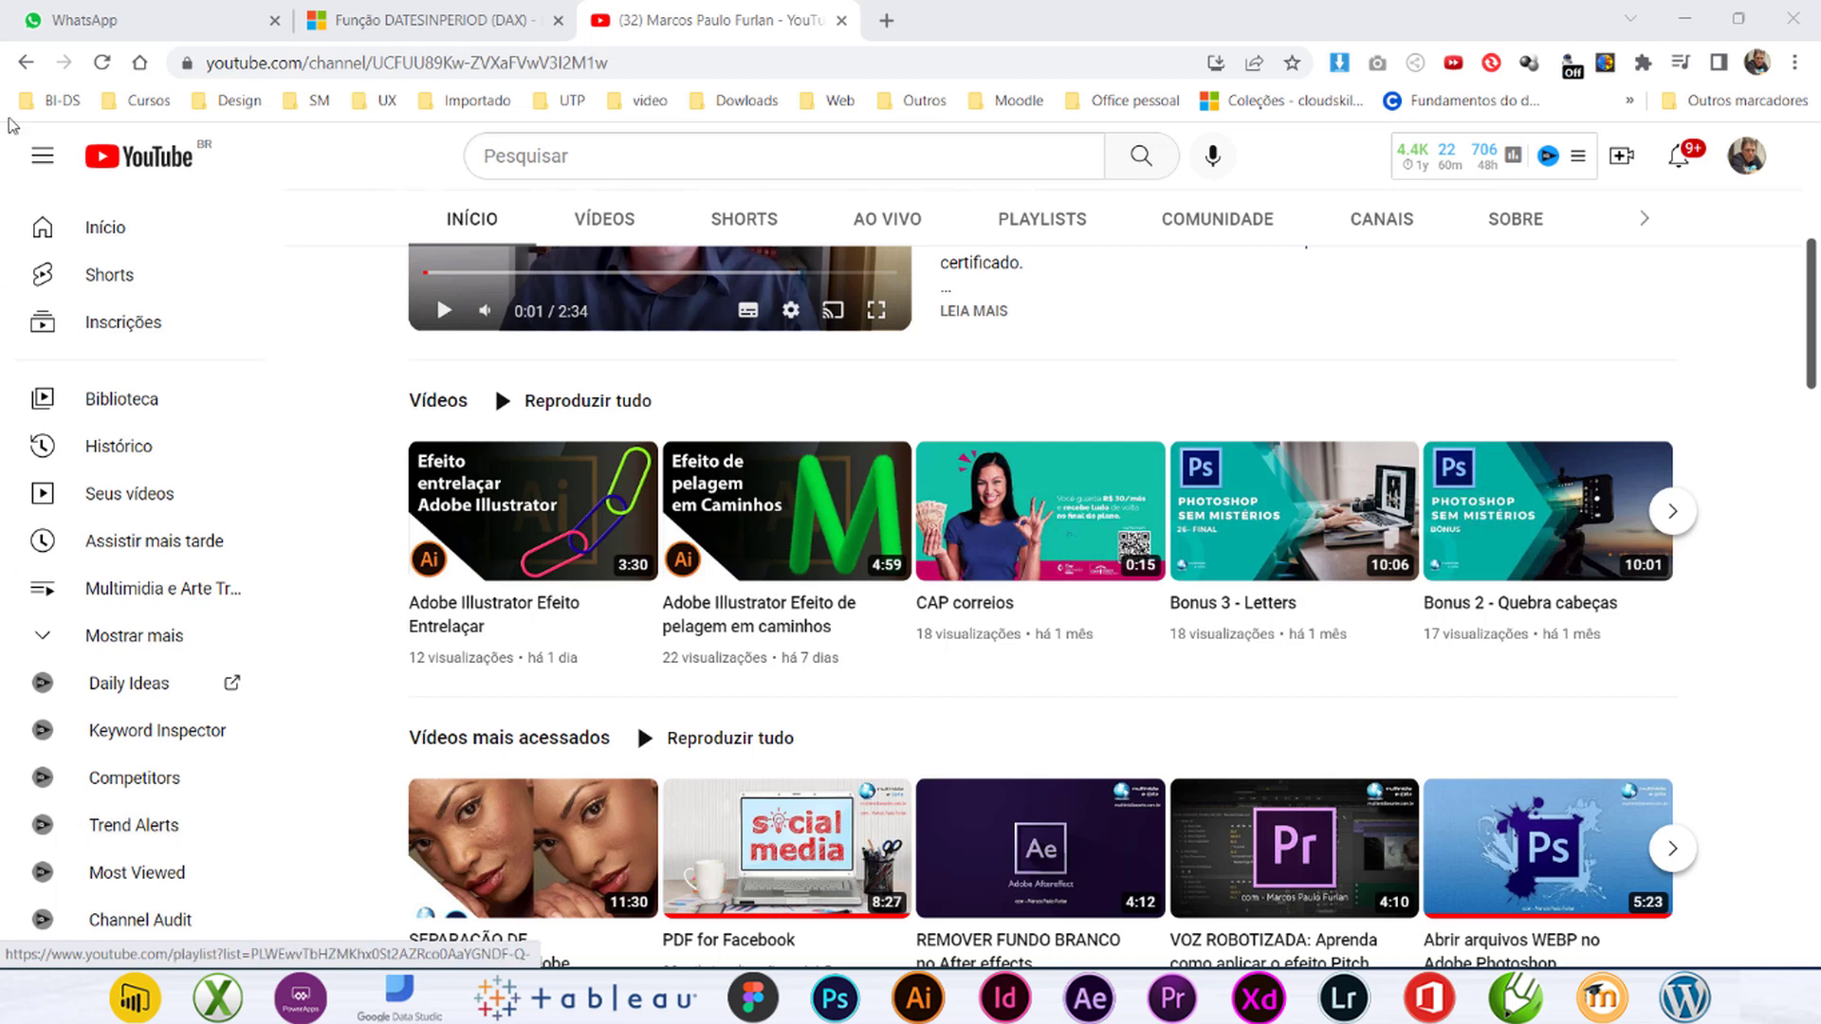
# Step: Read the Microsoft Learn description of the DAX function DATESINPERIOD, covering its start date, number and type of intervals
pyautogui.click(398, 20)
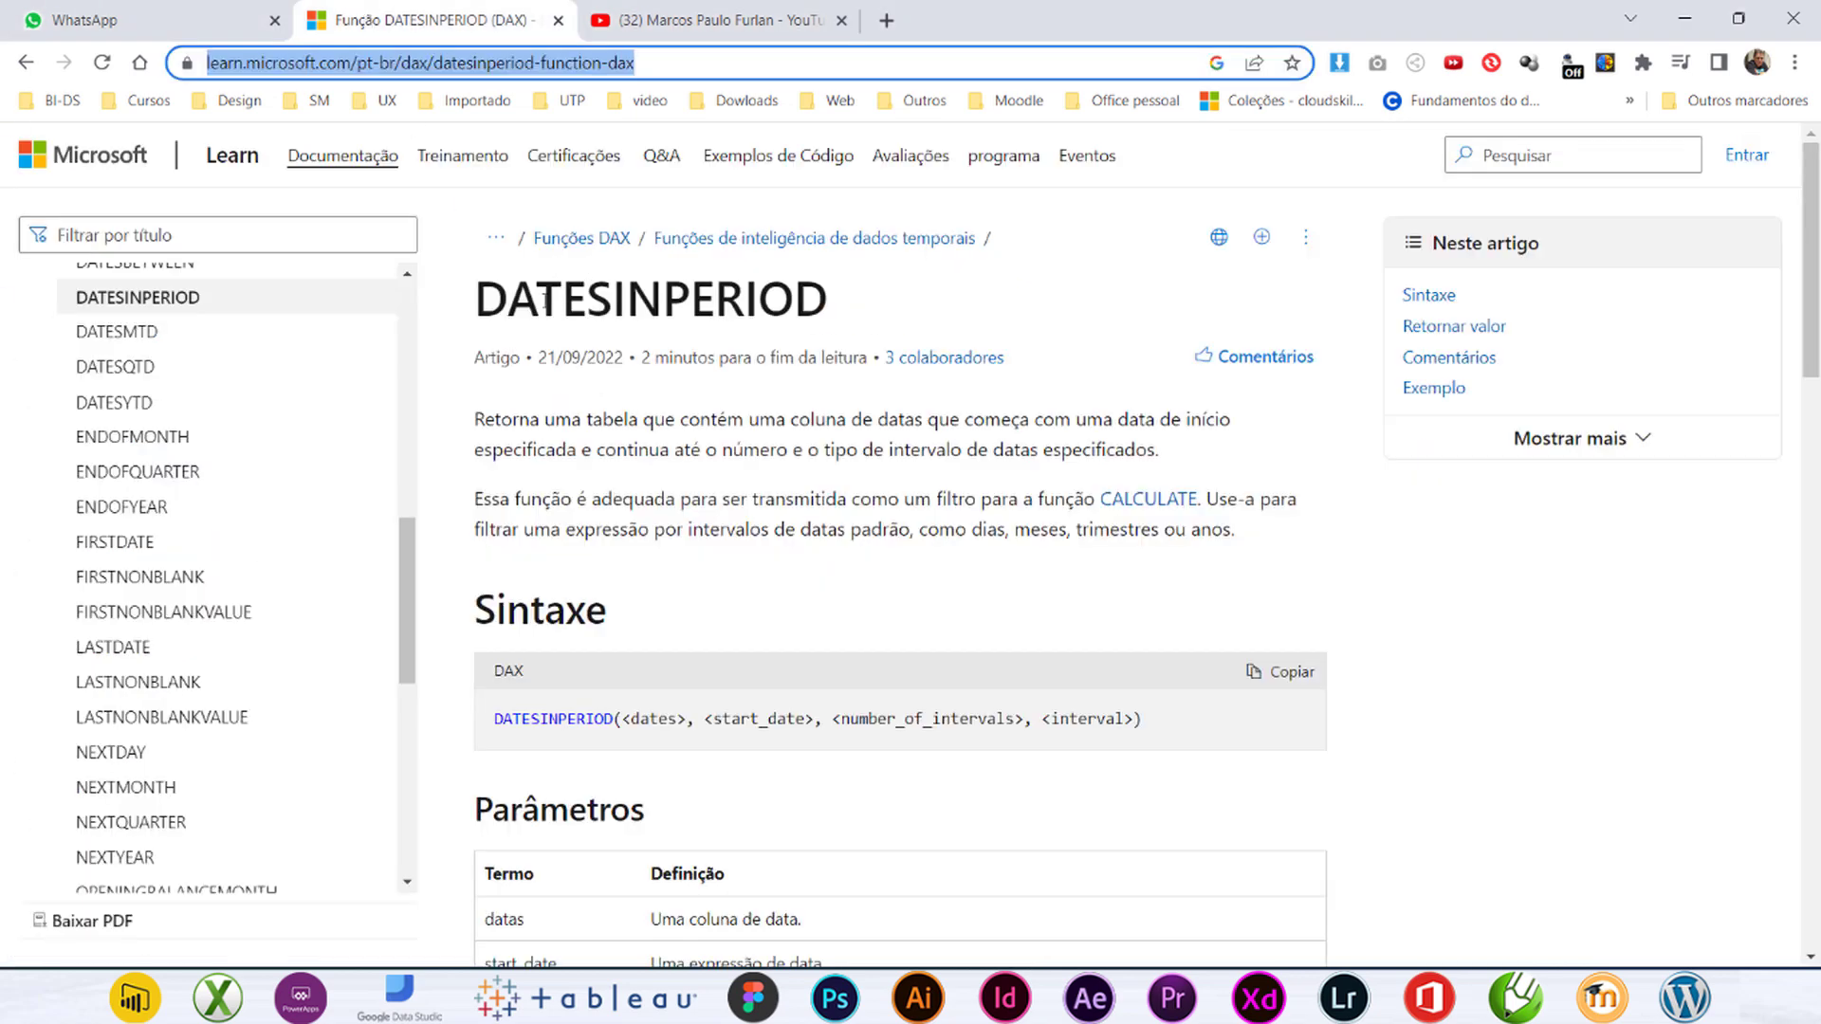
pyautogui.moveTo(487, 302); pyautogui.dragTo(849, 306)
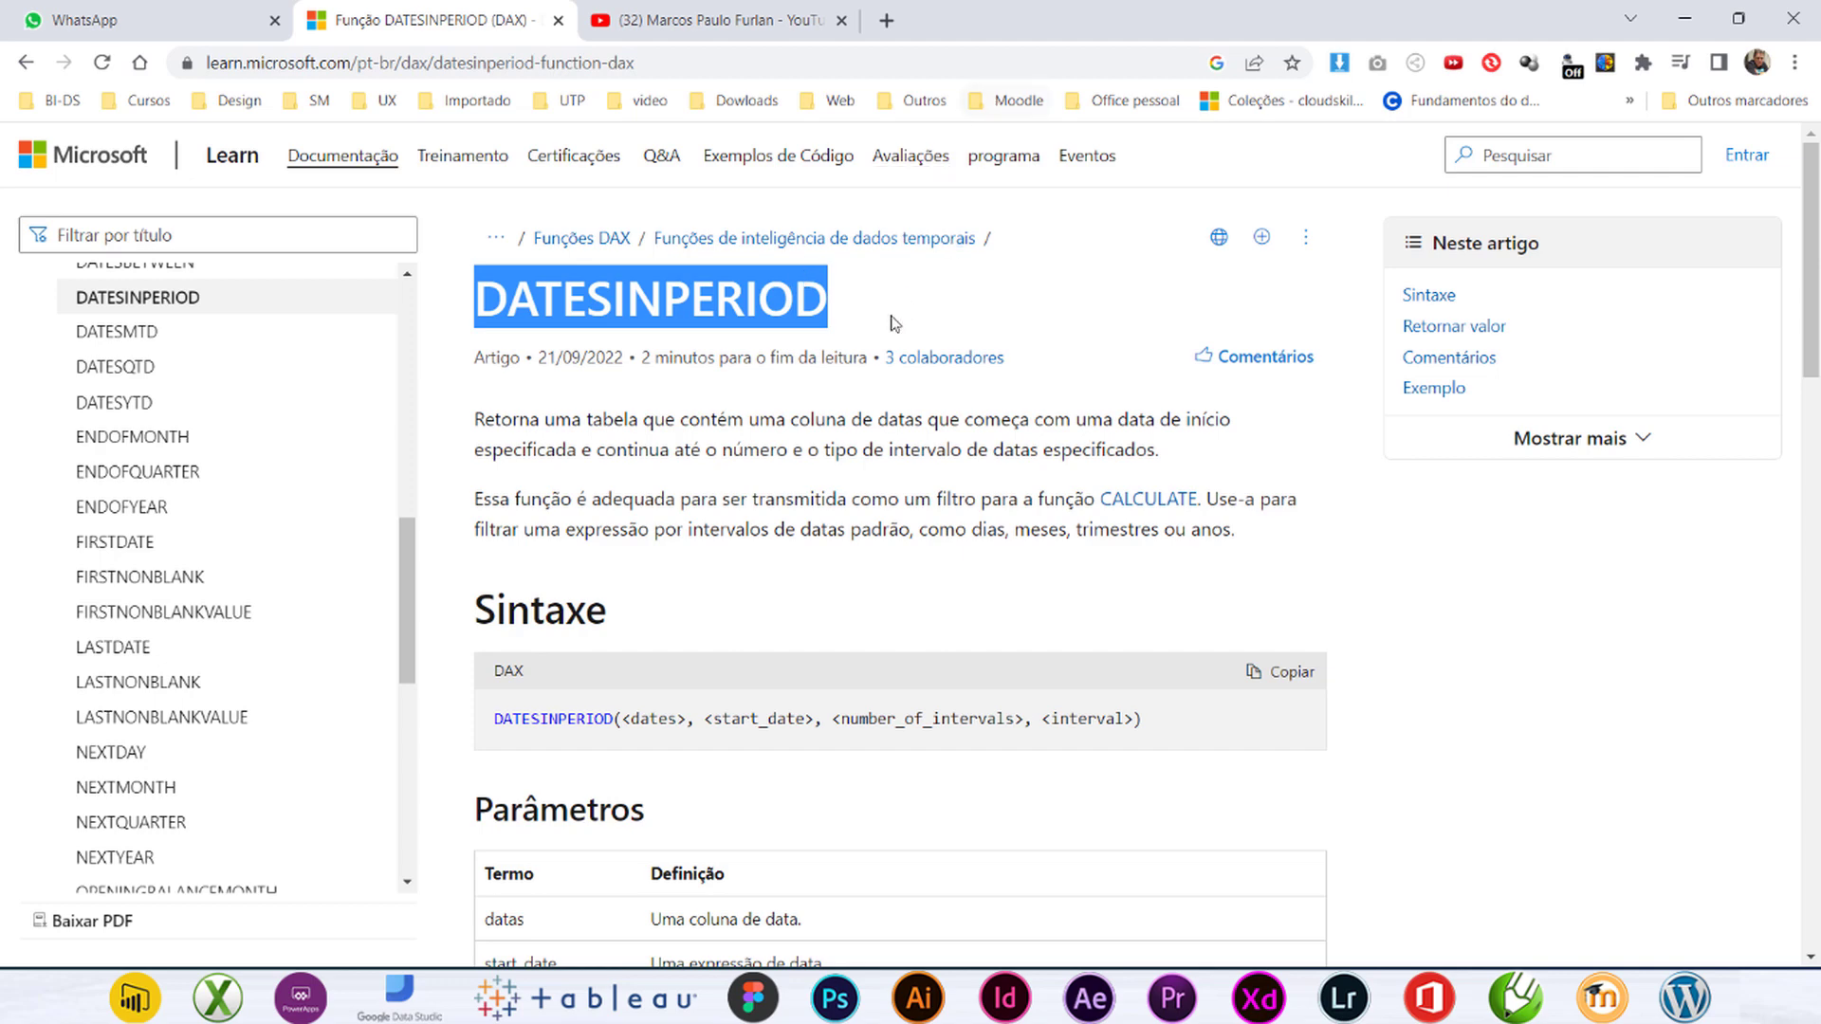
pyautogui.click(873, 366)
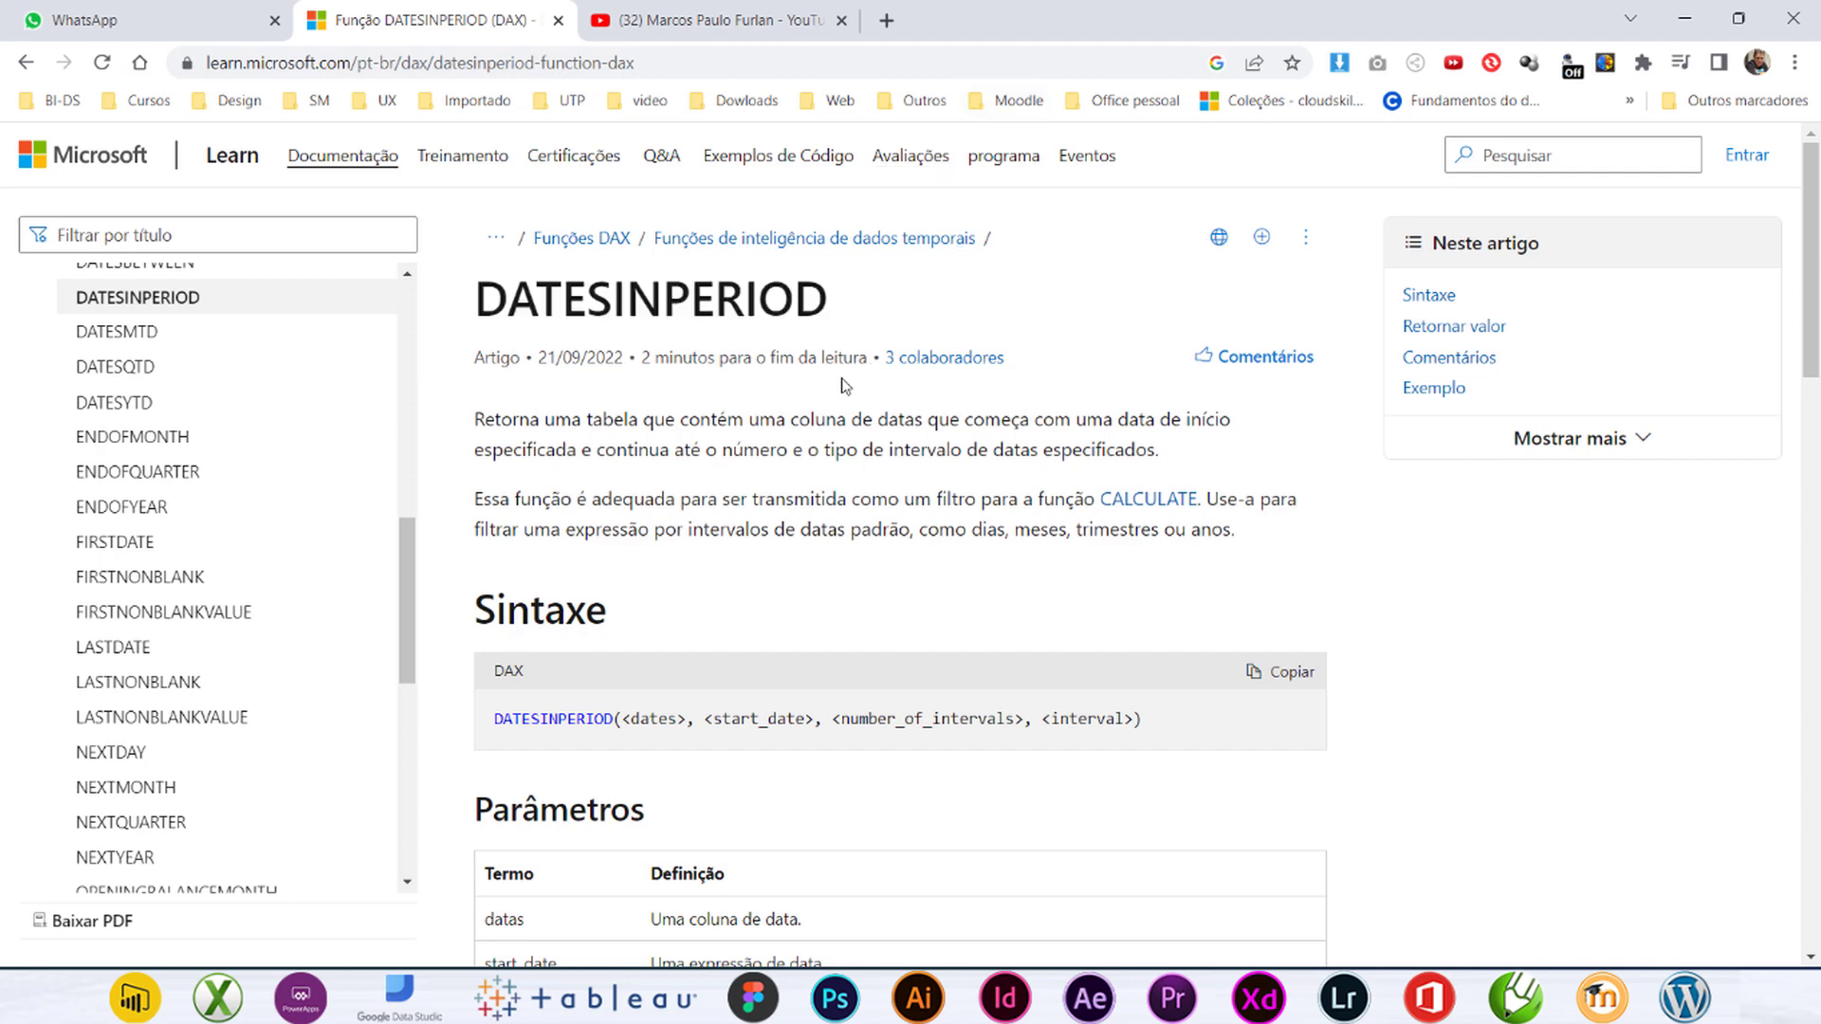
pyautogui.moveTo(488, 300); pyautogui.dragTo(828, 300)
pyautogui.moveTo(572, 420); pyautogui.dragTo(1236, 424)
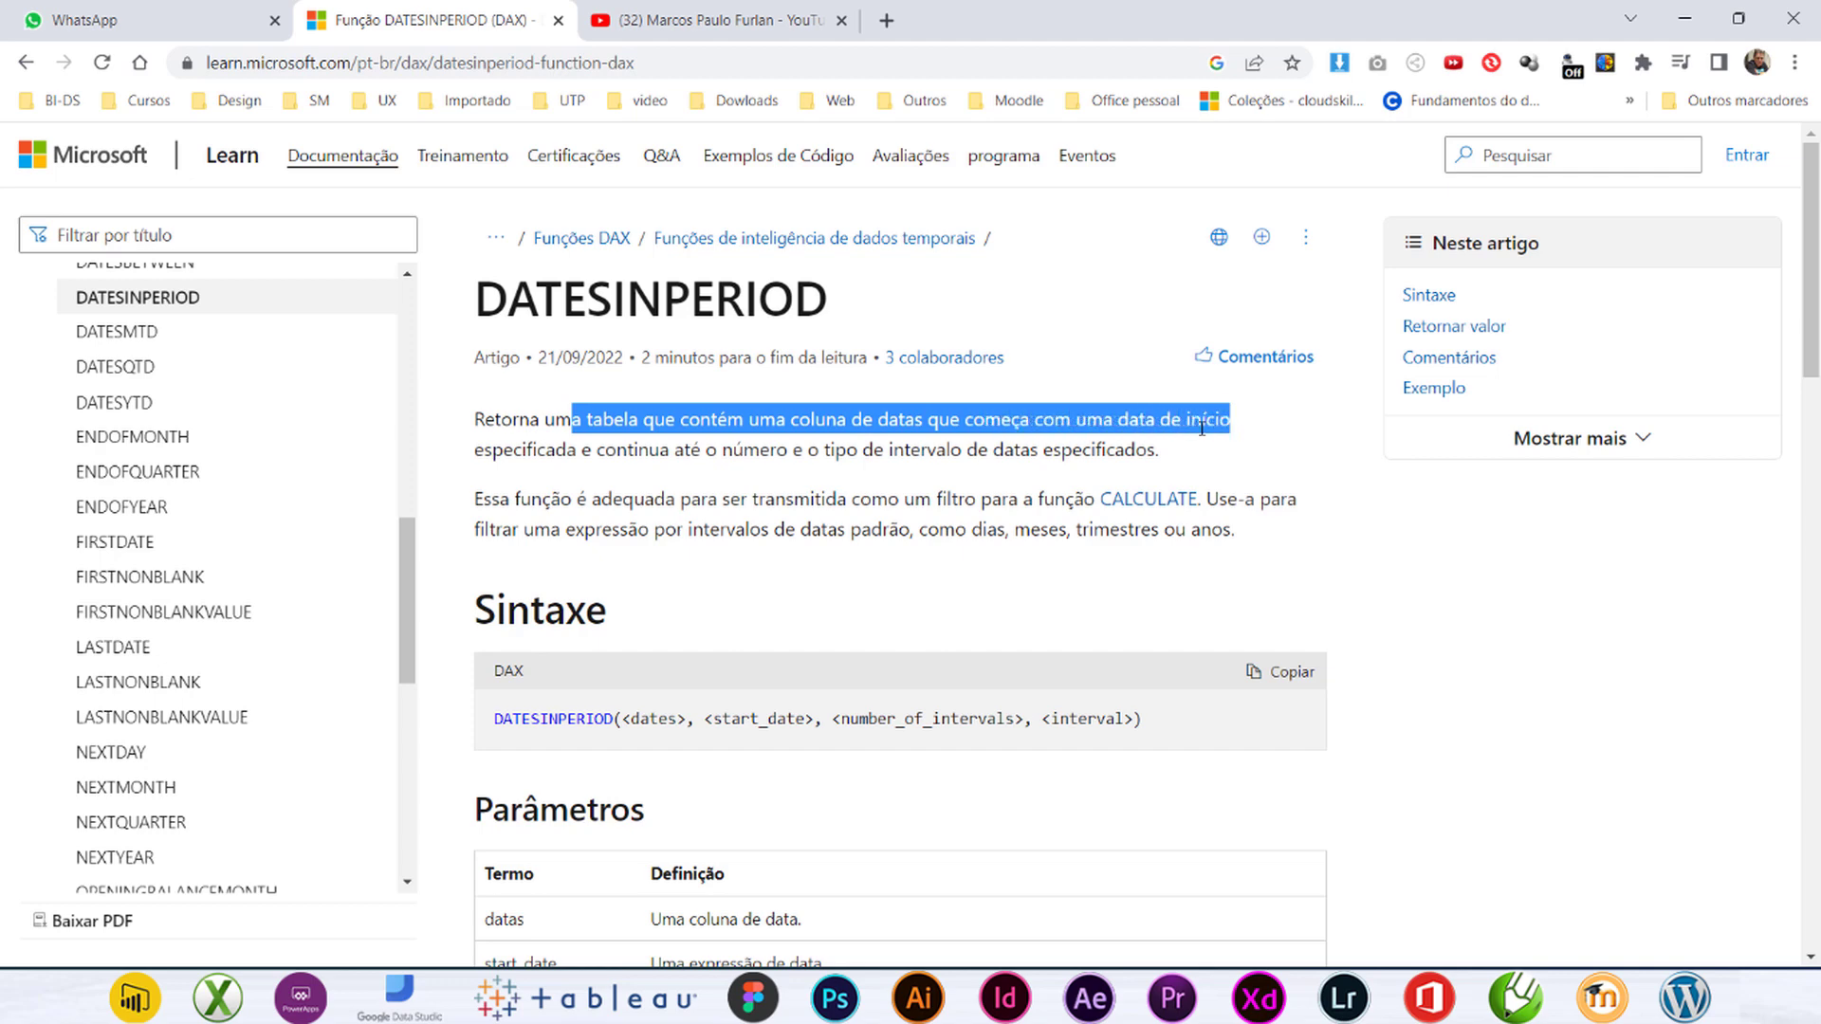
pyautogui.moveTo(555, 452); pyautogui.dragTo(1166, 452)
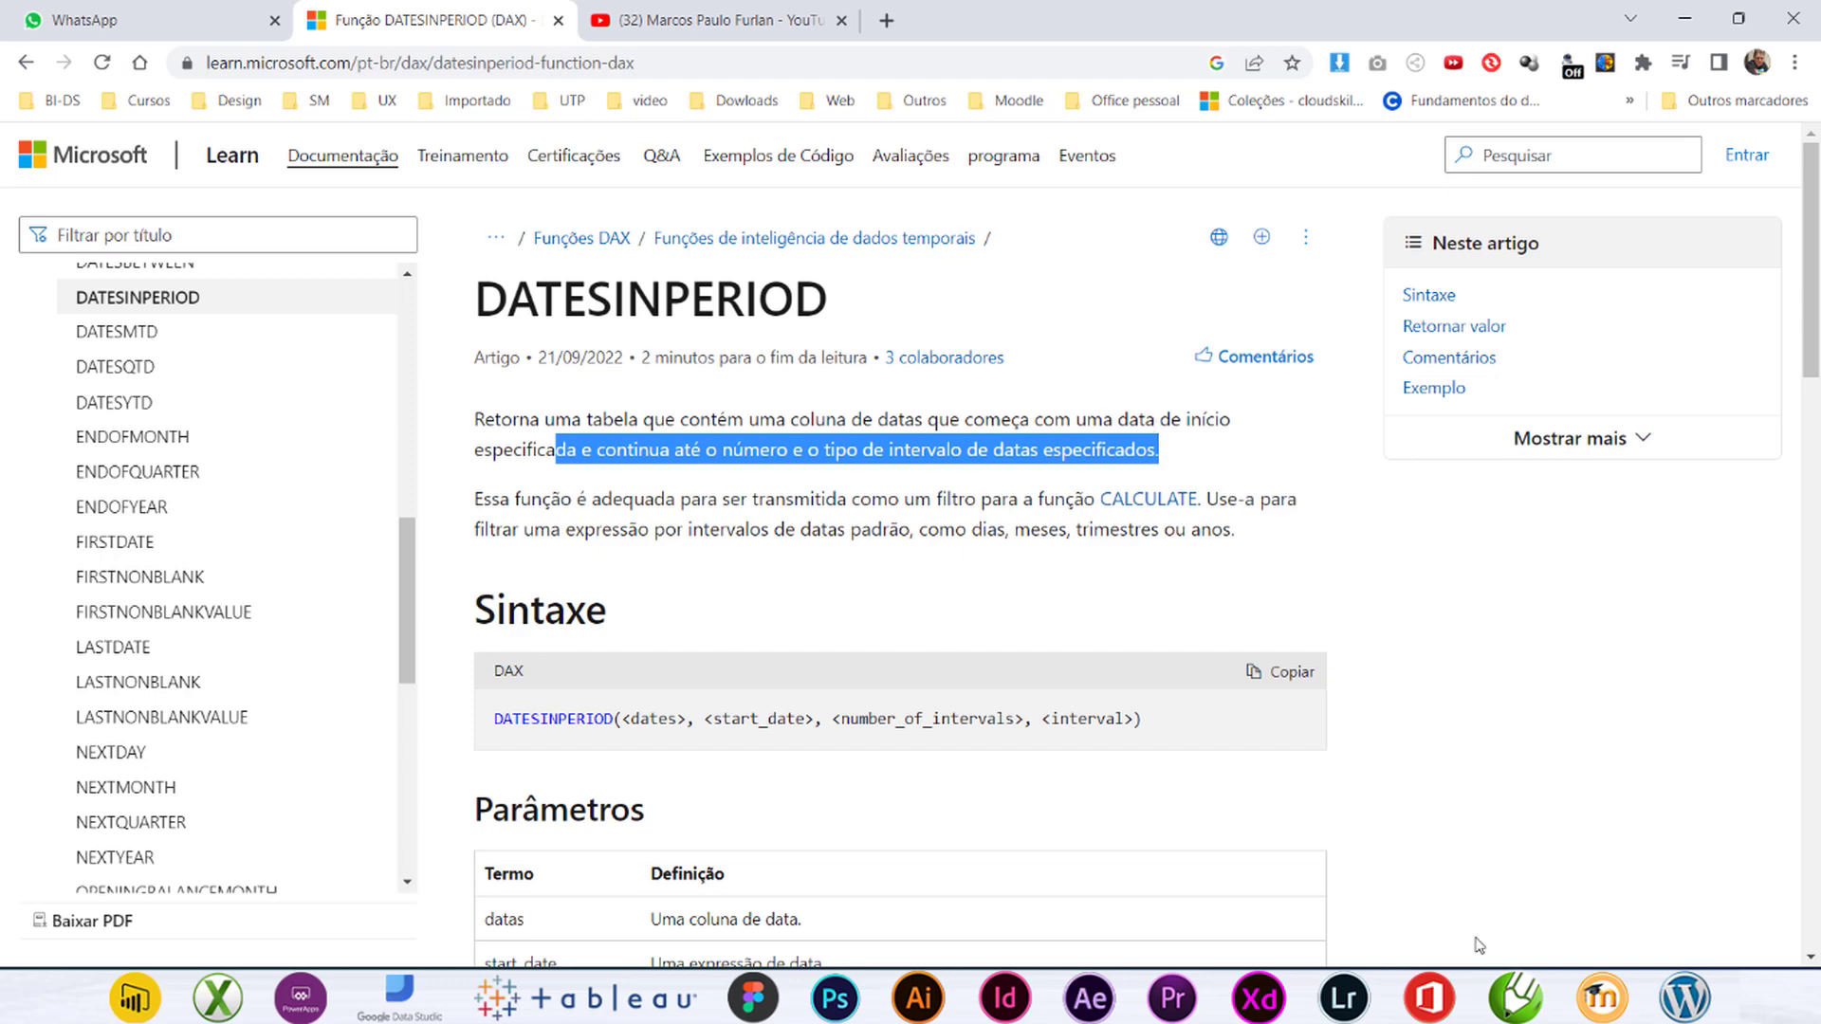
# Step: Switch to the Base-videoaulas report in Power BI Desktop and add a new blank report page
pyautogui.hotkey('alt', 'Tab')
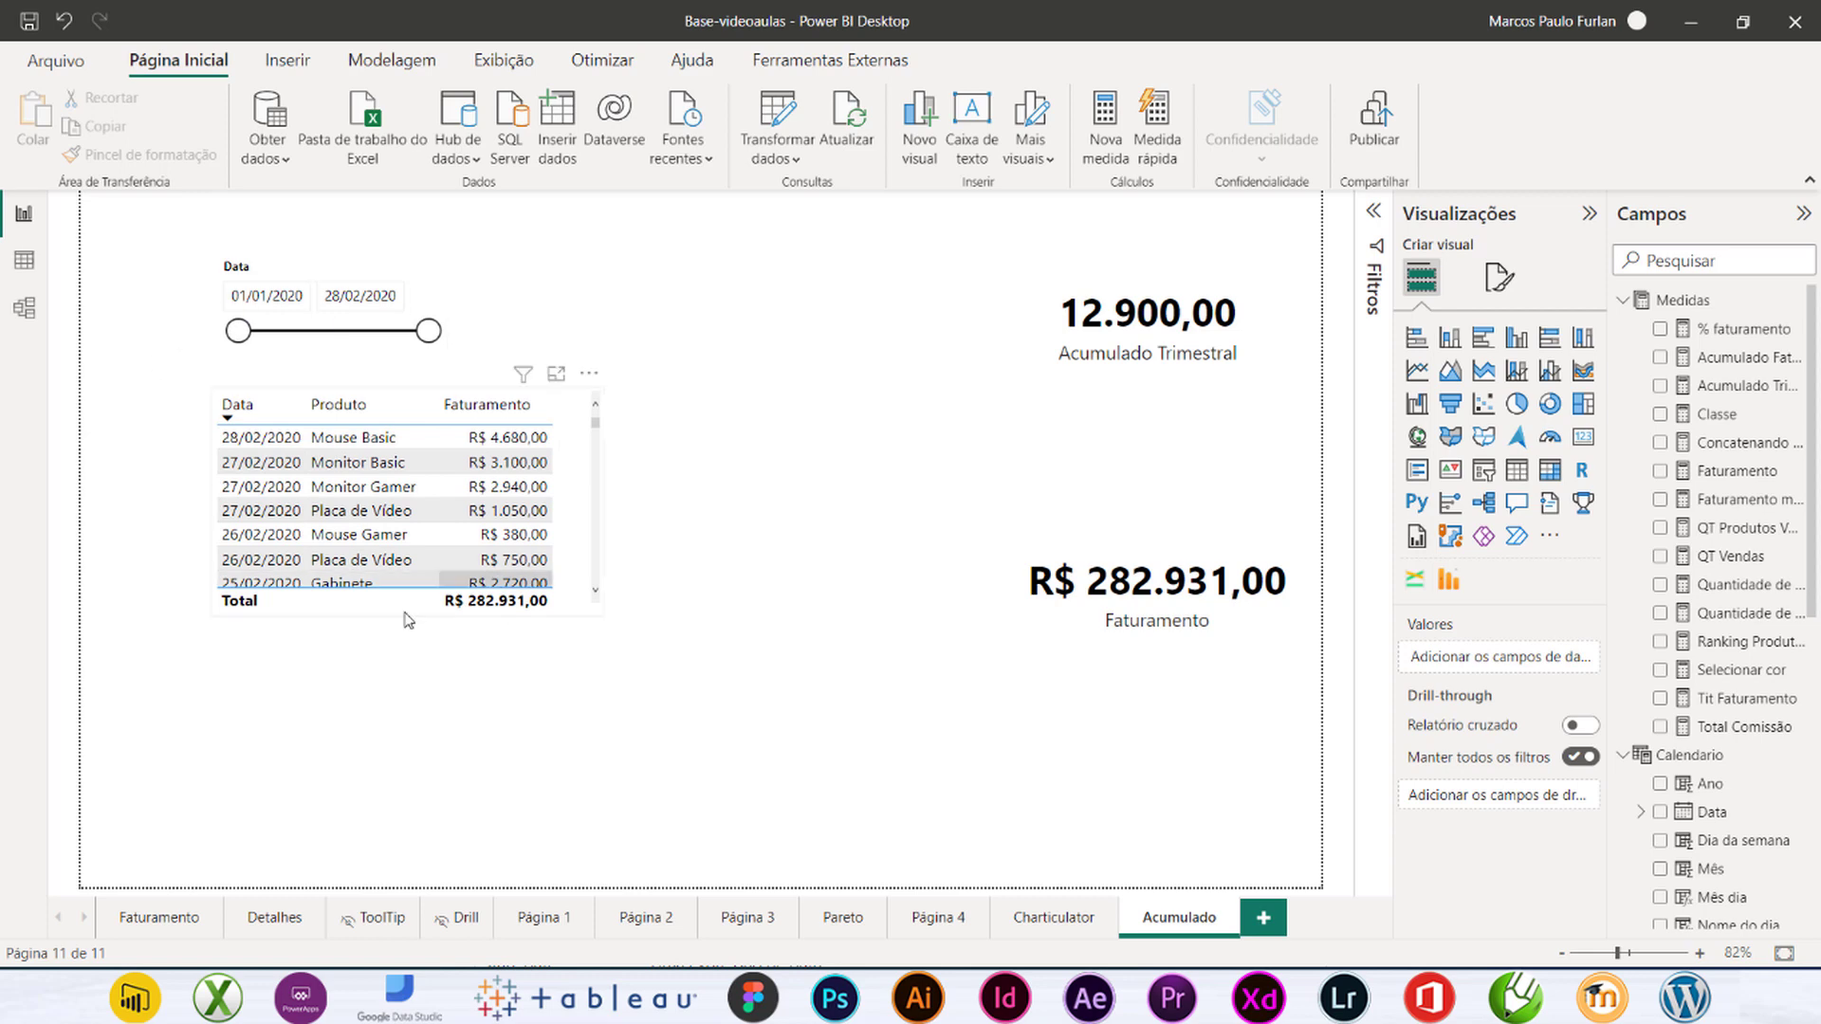
pyautogui.click(1266, 918)
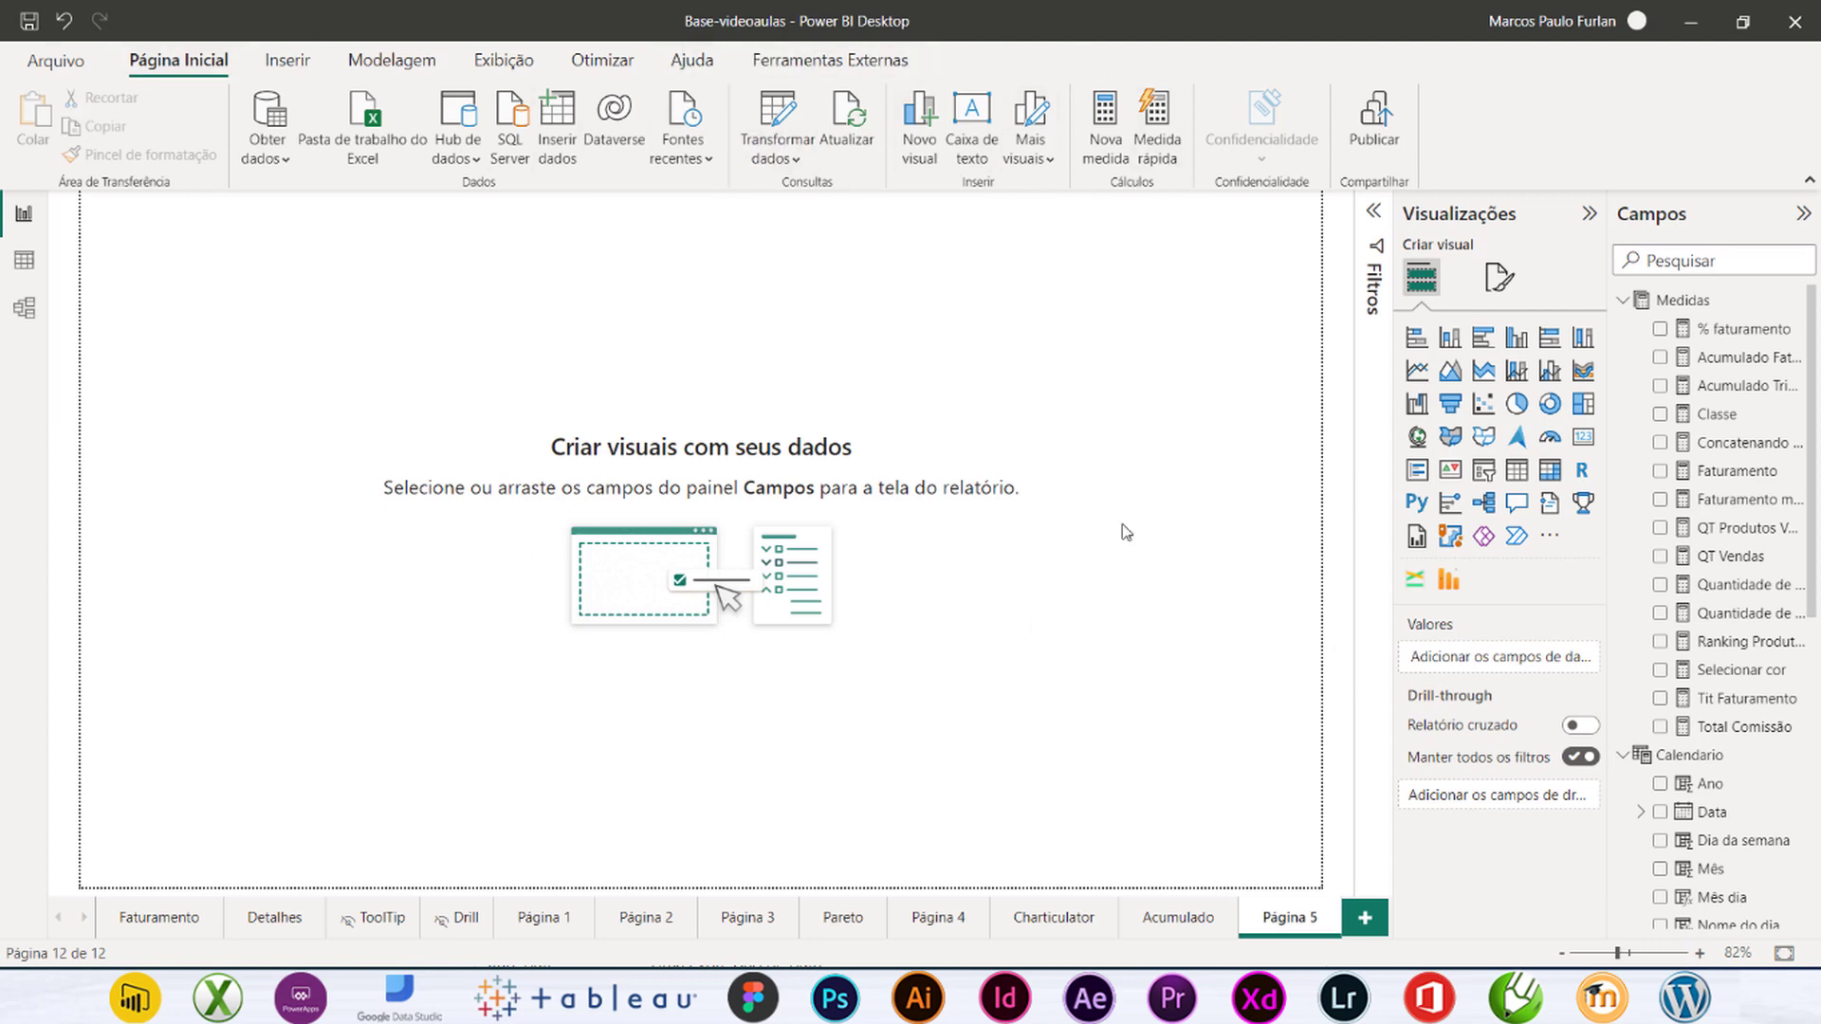
# Step: Return to the browser and look through the YouTube channel's playlists and uploaded videos for the Power BI lessons
pyautogui.click(835, 996)
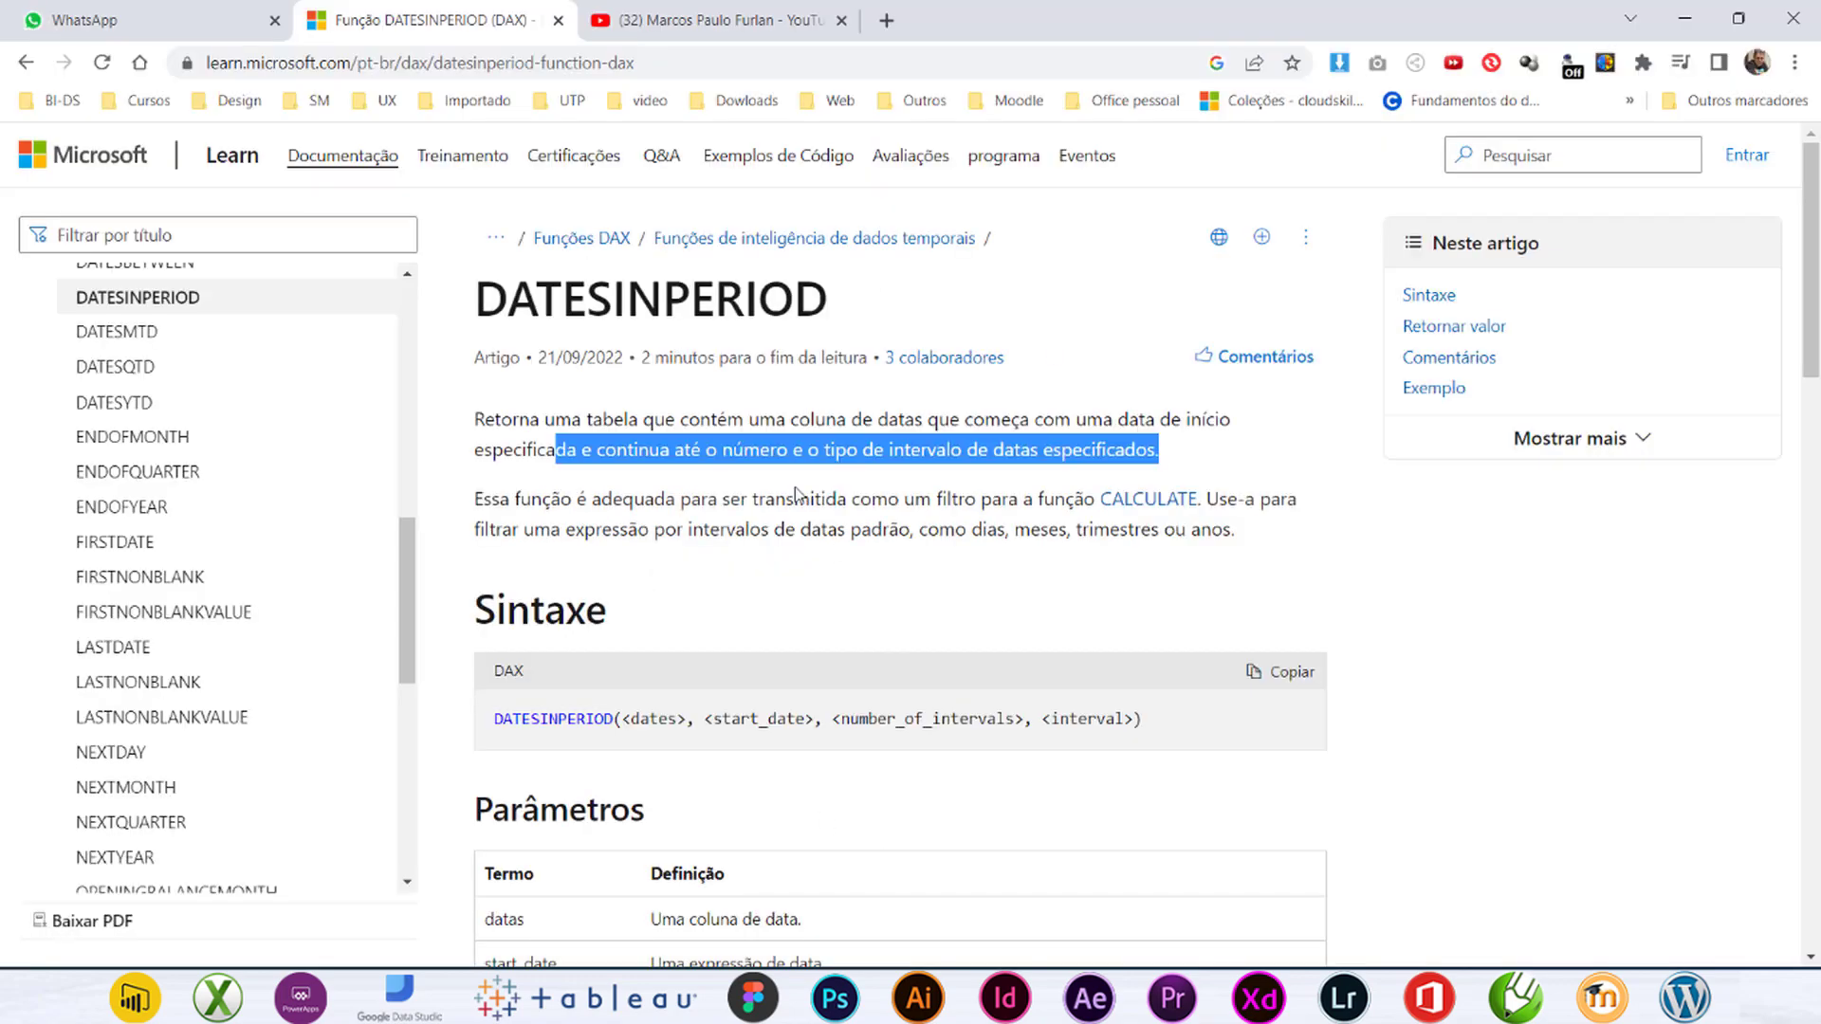
pyautogui.click(700, 13)
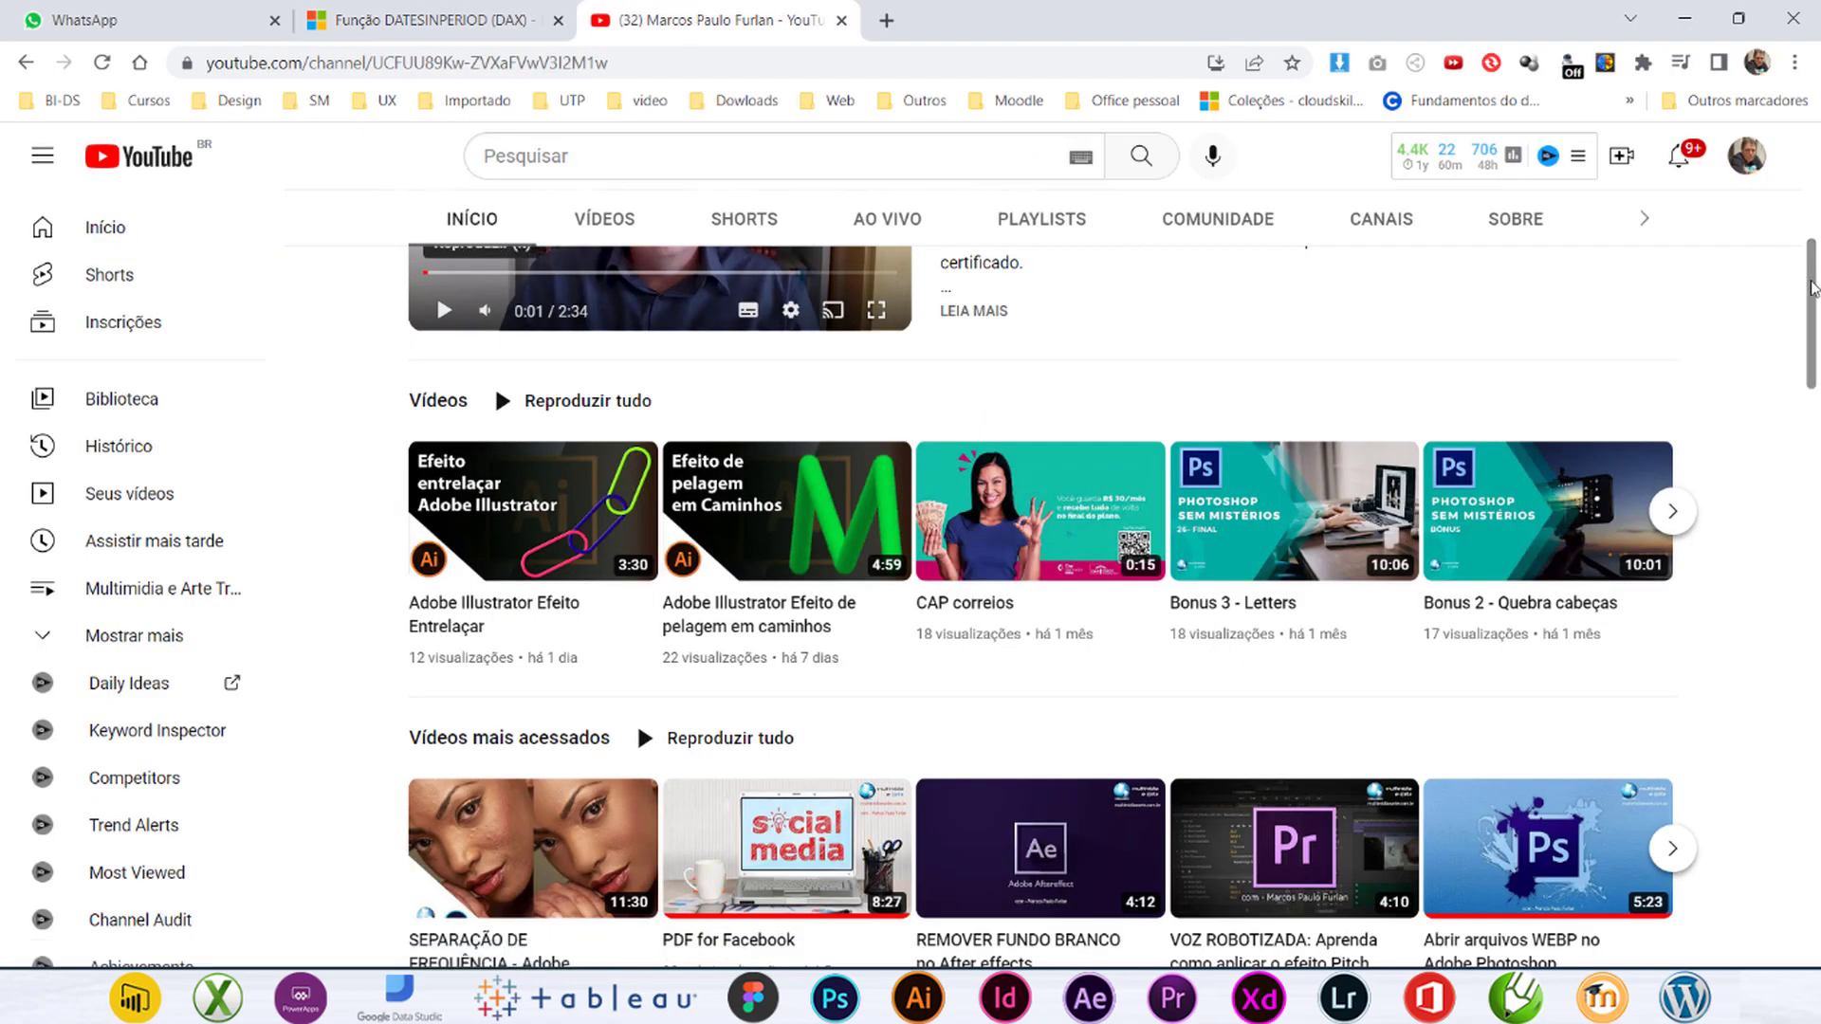
pyautogui.moveTo(1802, 276); pyautogui.dragTo(1809, 380)
pyautogui.scroll(-9, 1113, 606)
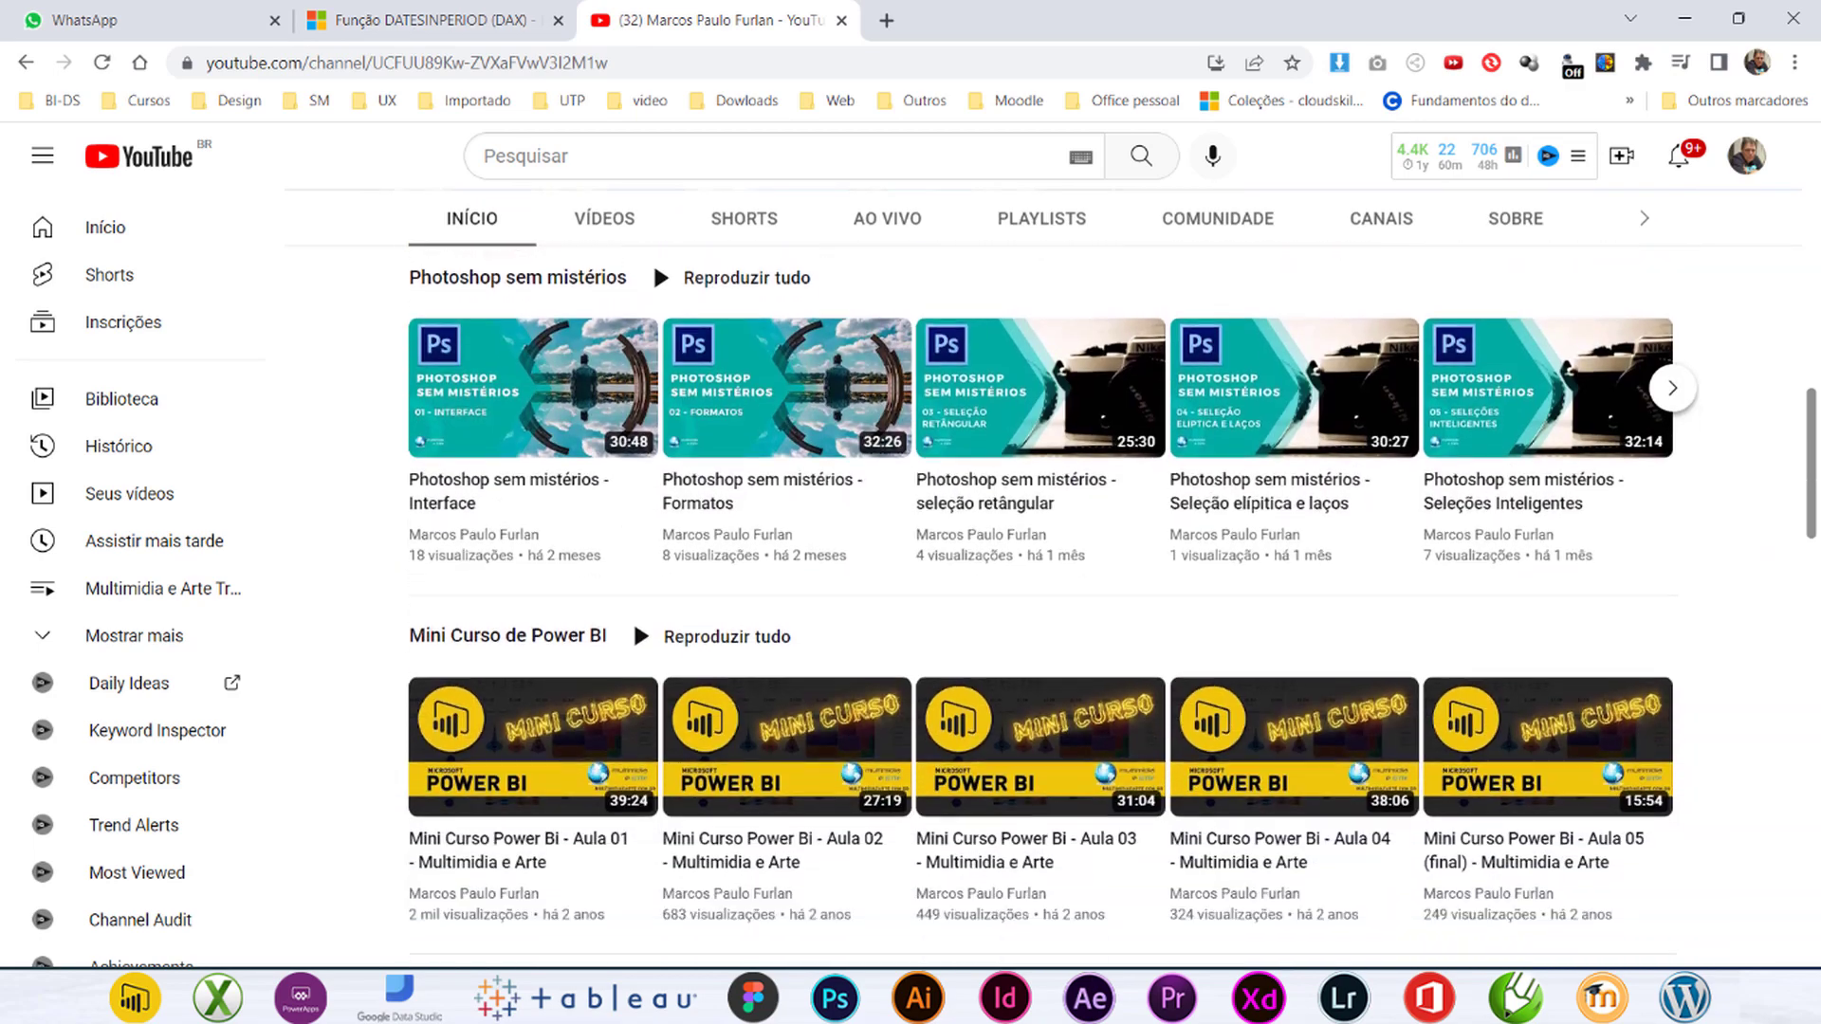
pyautogui.scroll(1, 633, 307)
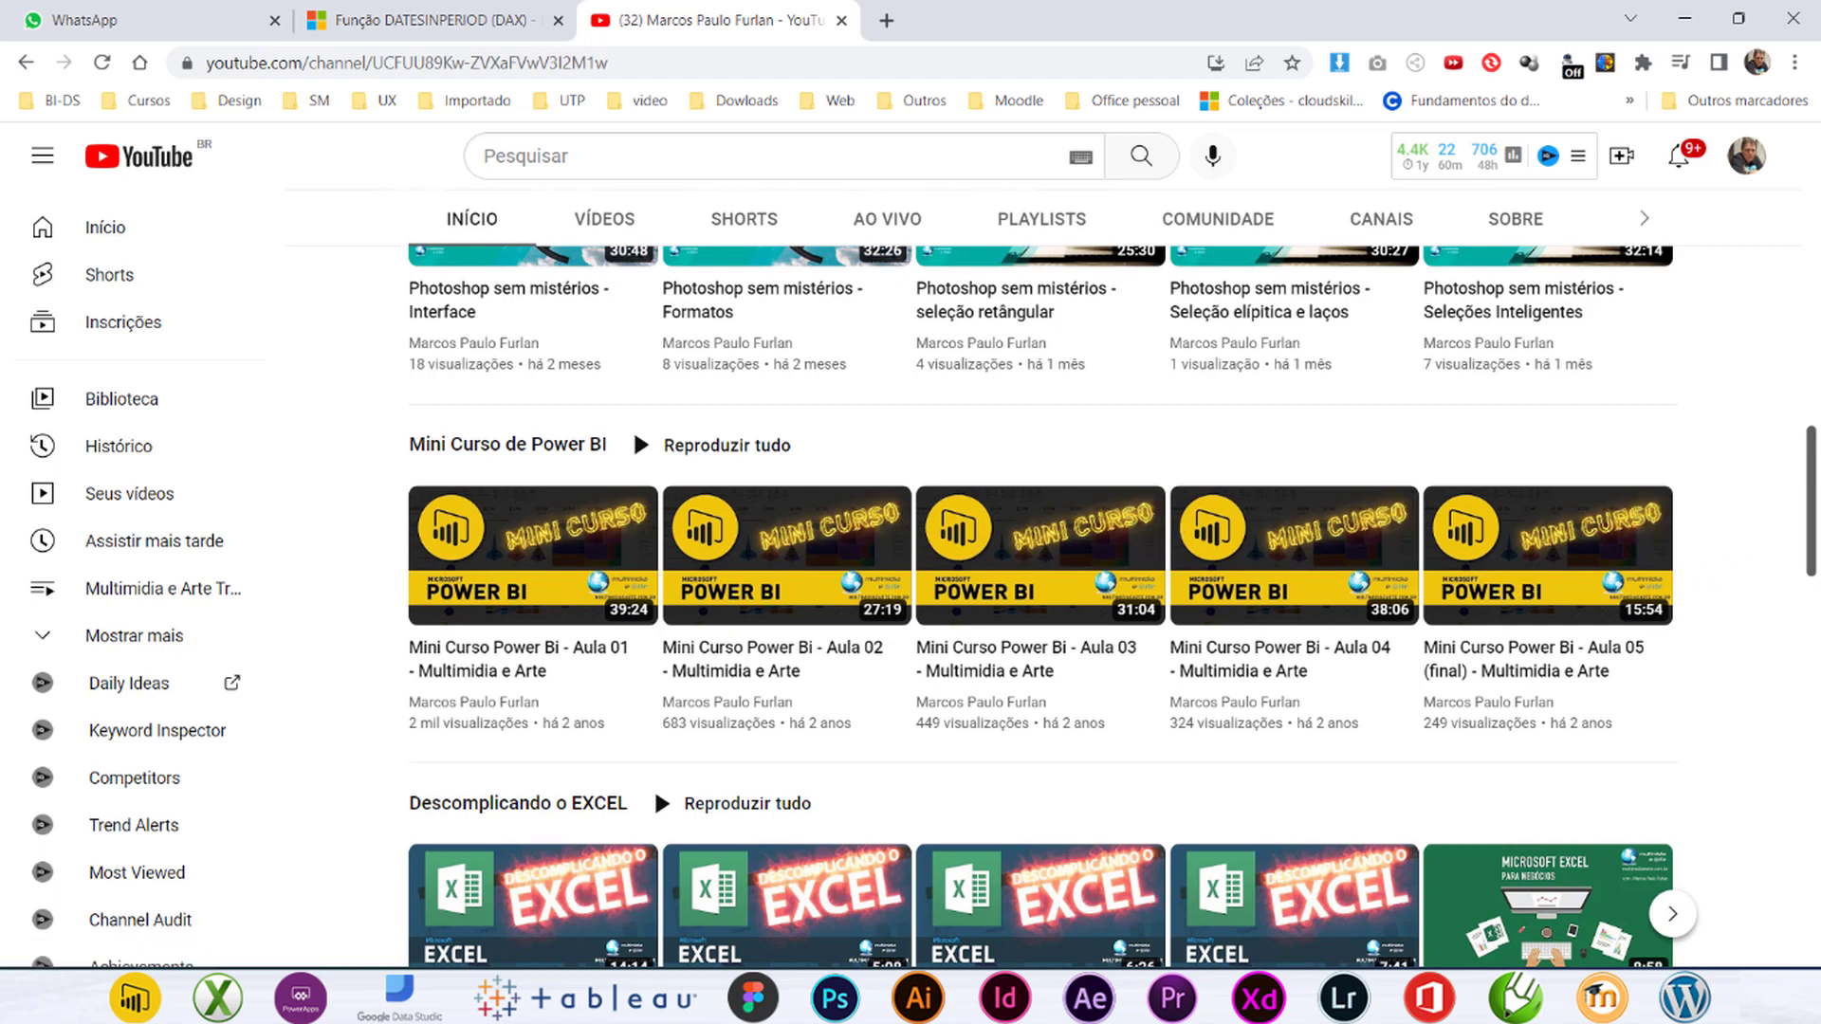
pyautogui.moveTo(1809, 536); pyautogui.dragTo(1808, 483)
pyautogui.click(621, 219)
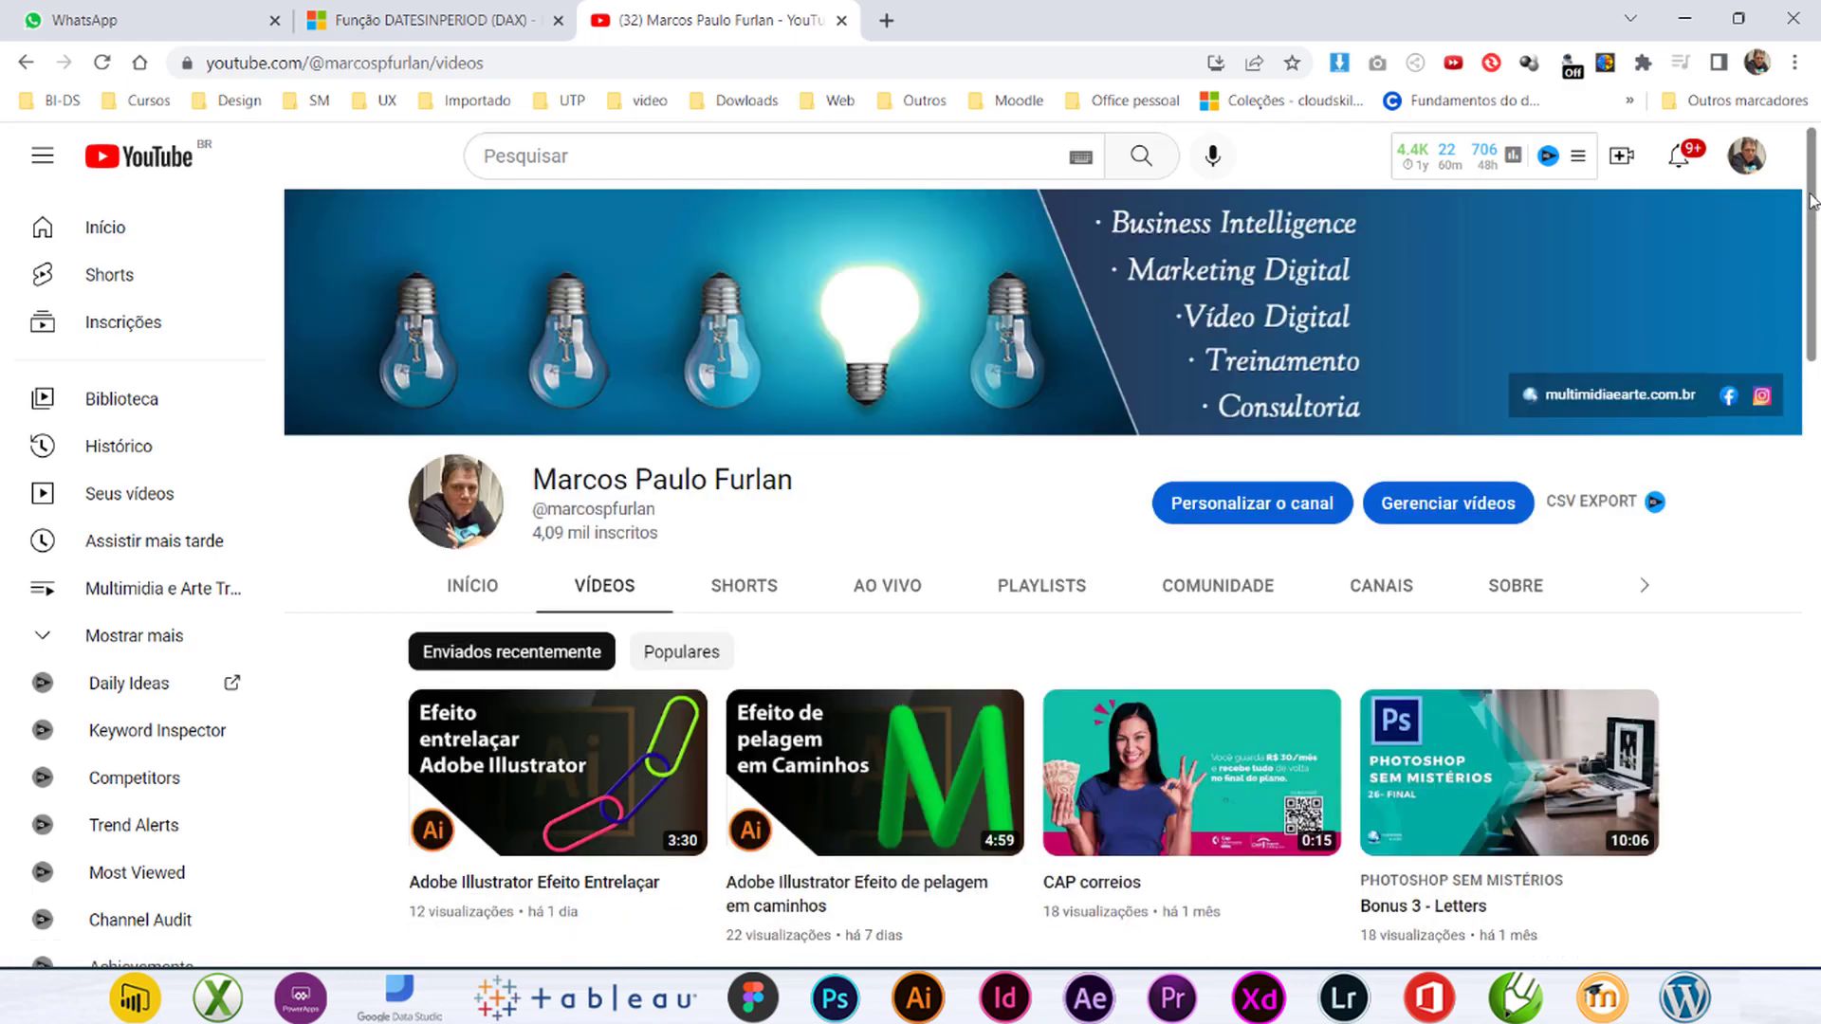
pyautogui.moveTo(1810, 201); pyautogui.dragTo(1811, 513)
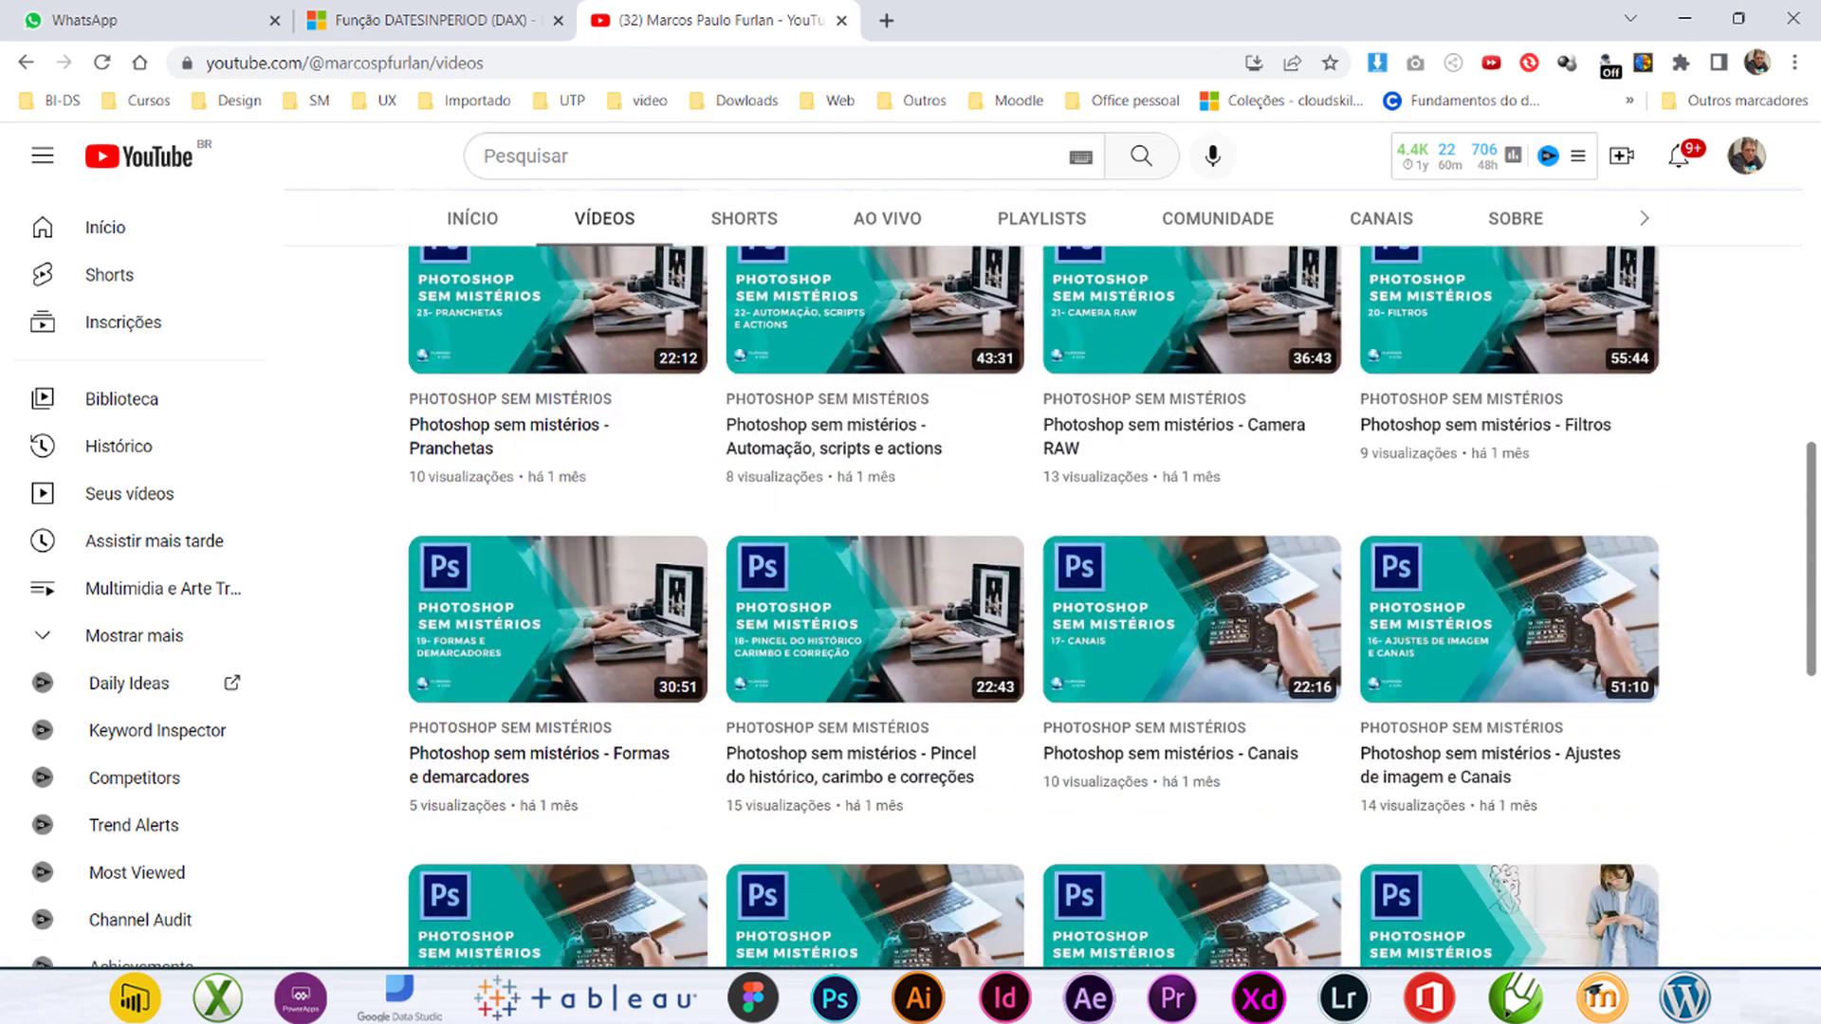
pyautogui.scroll(-10, 1256, 458)
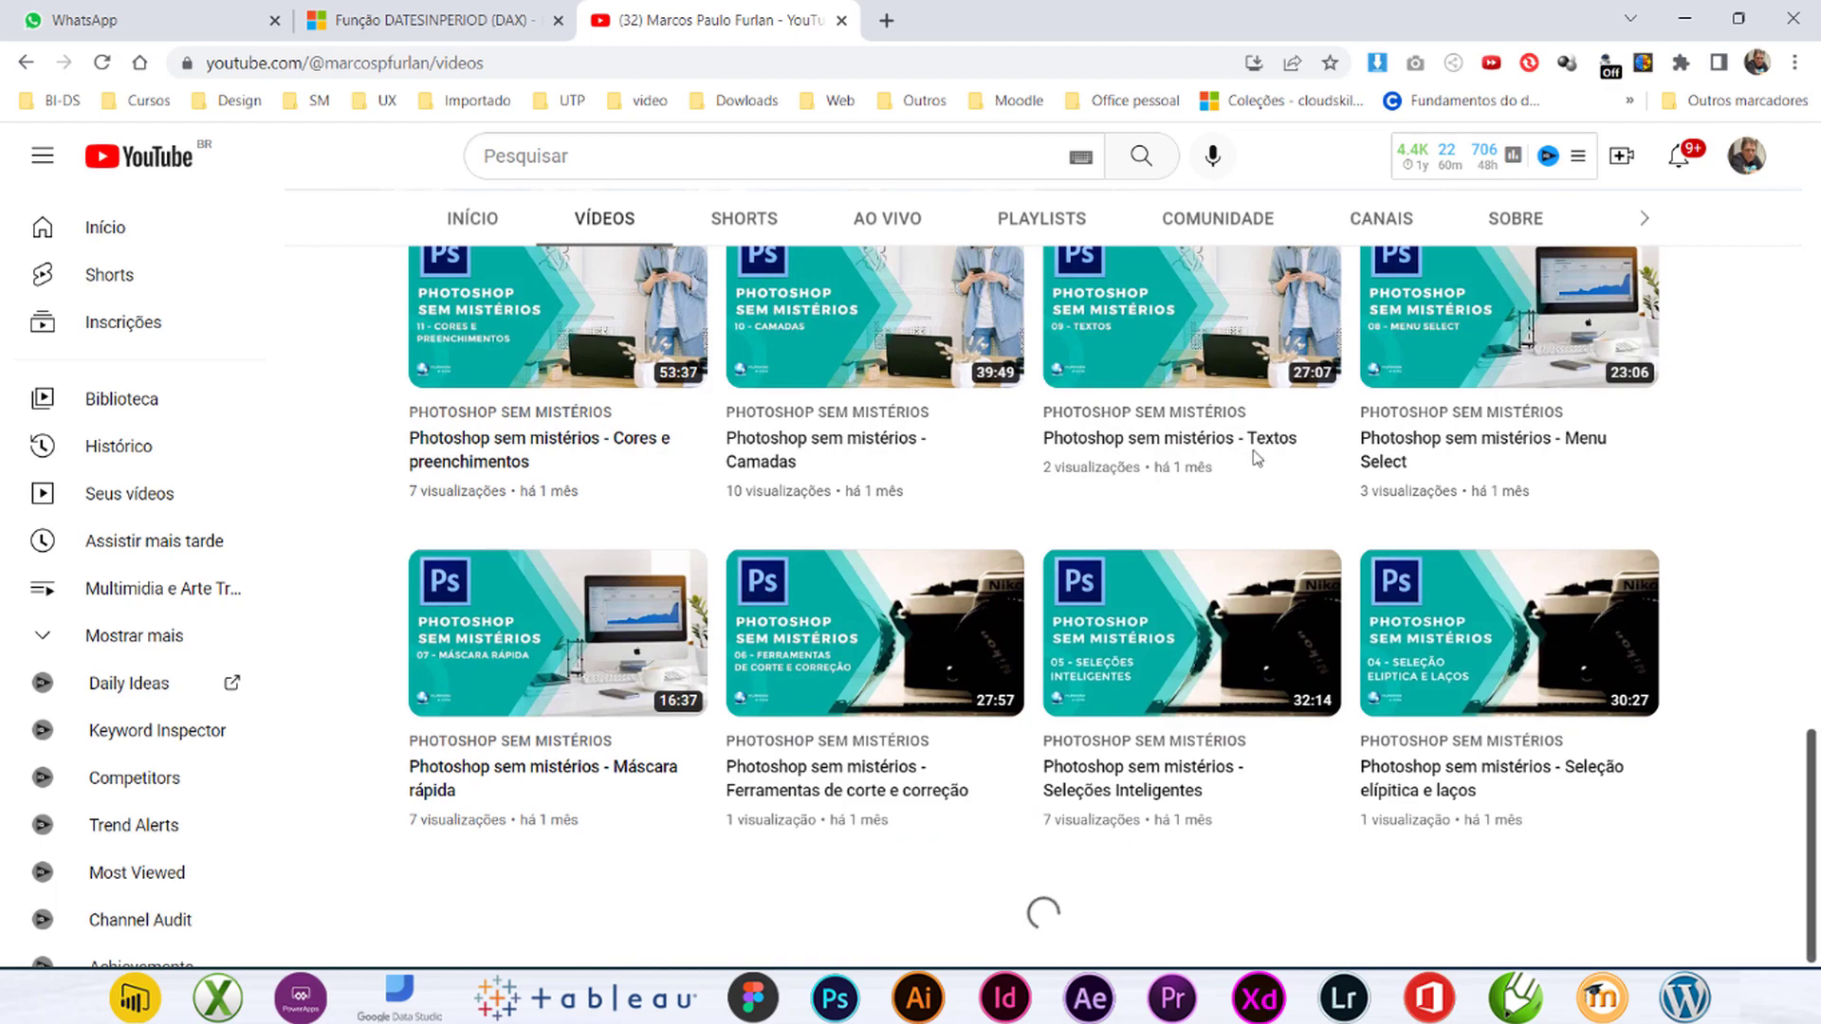
pyautogui.scroll(-6, 1159, 514)
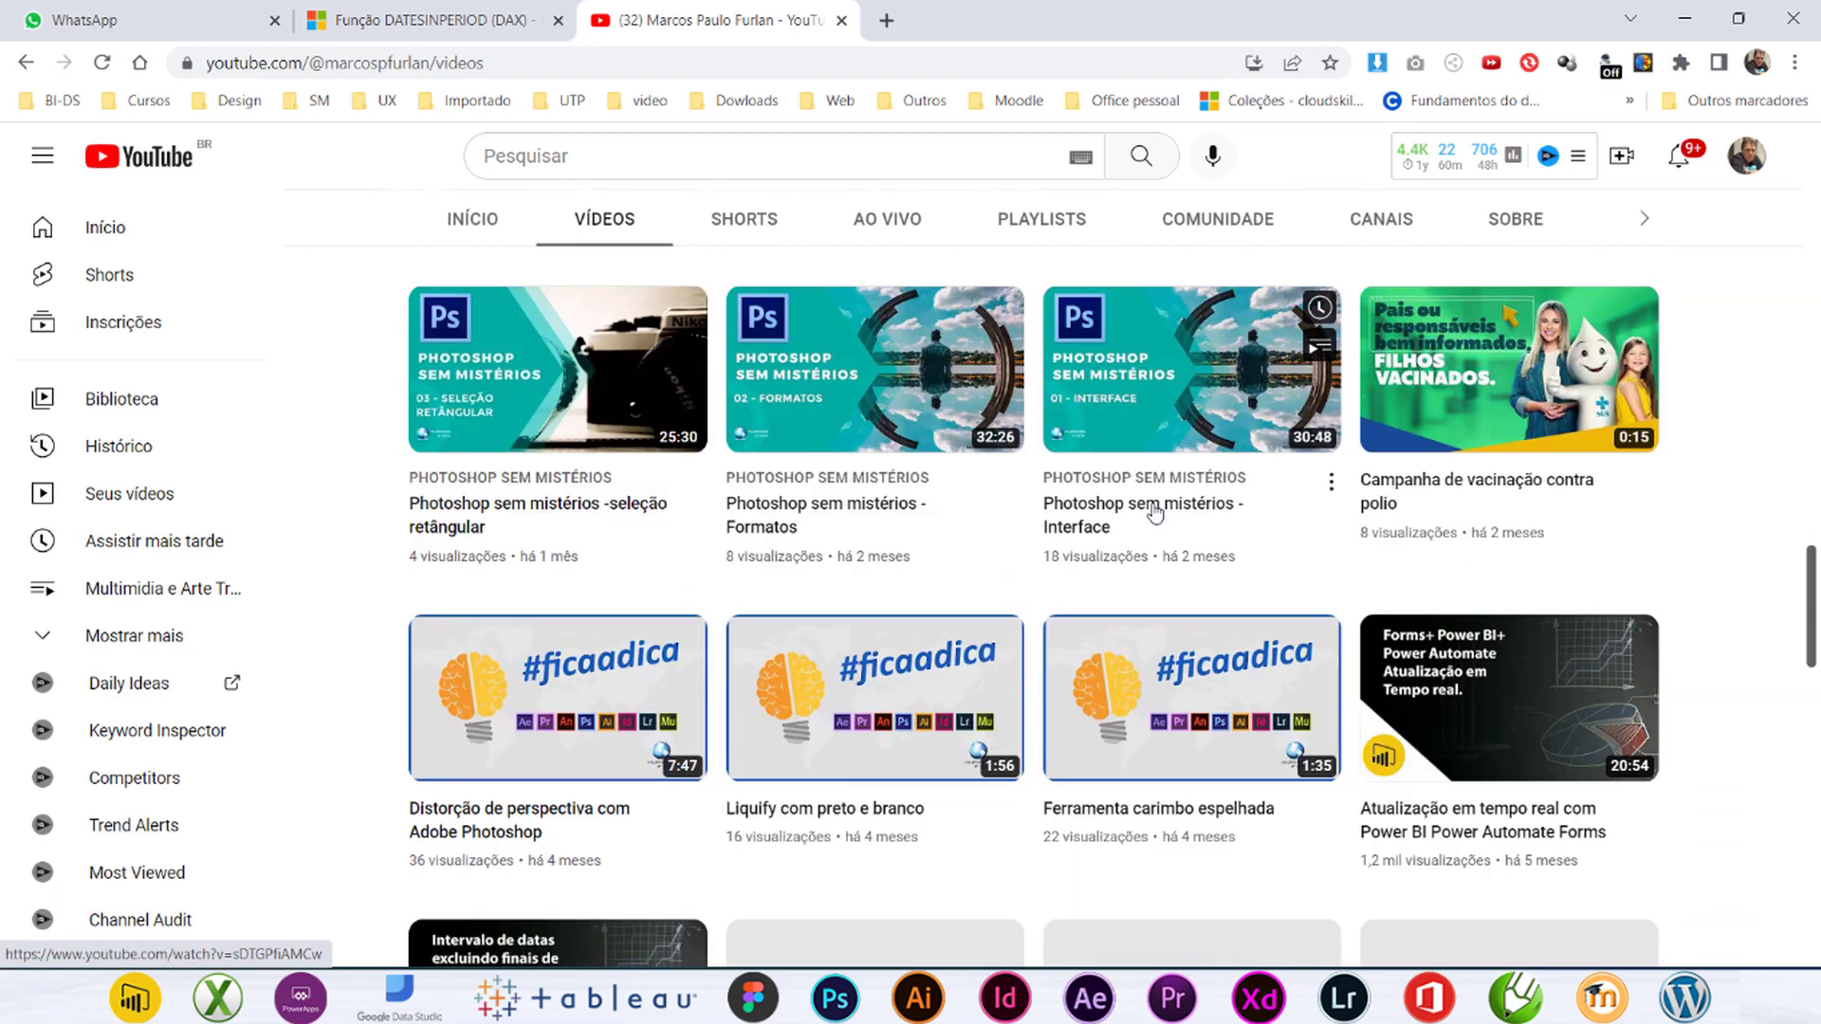
pyautogui.scroll(-11, 1154, 513)
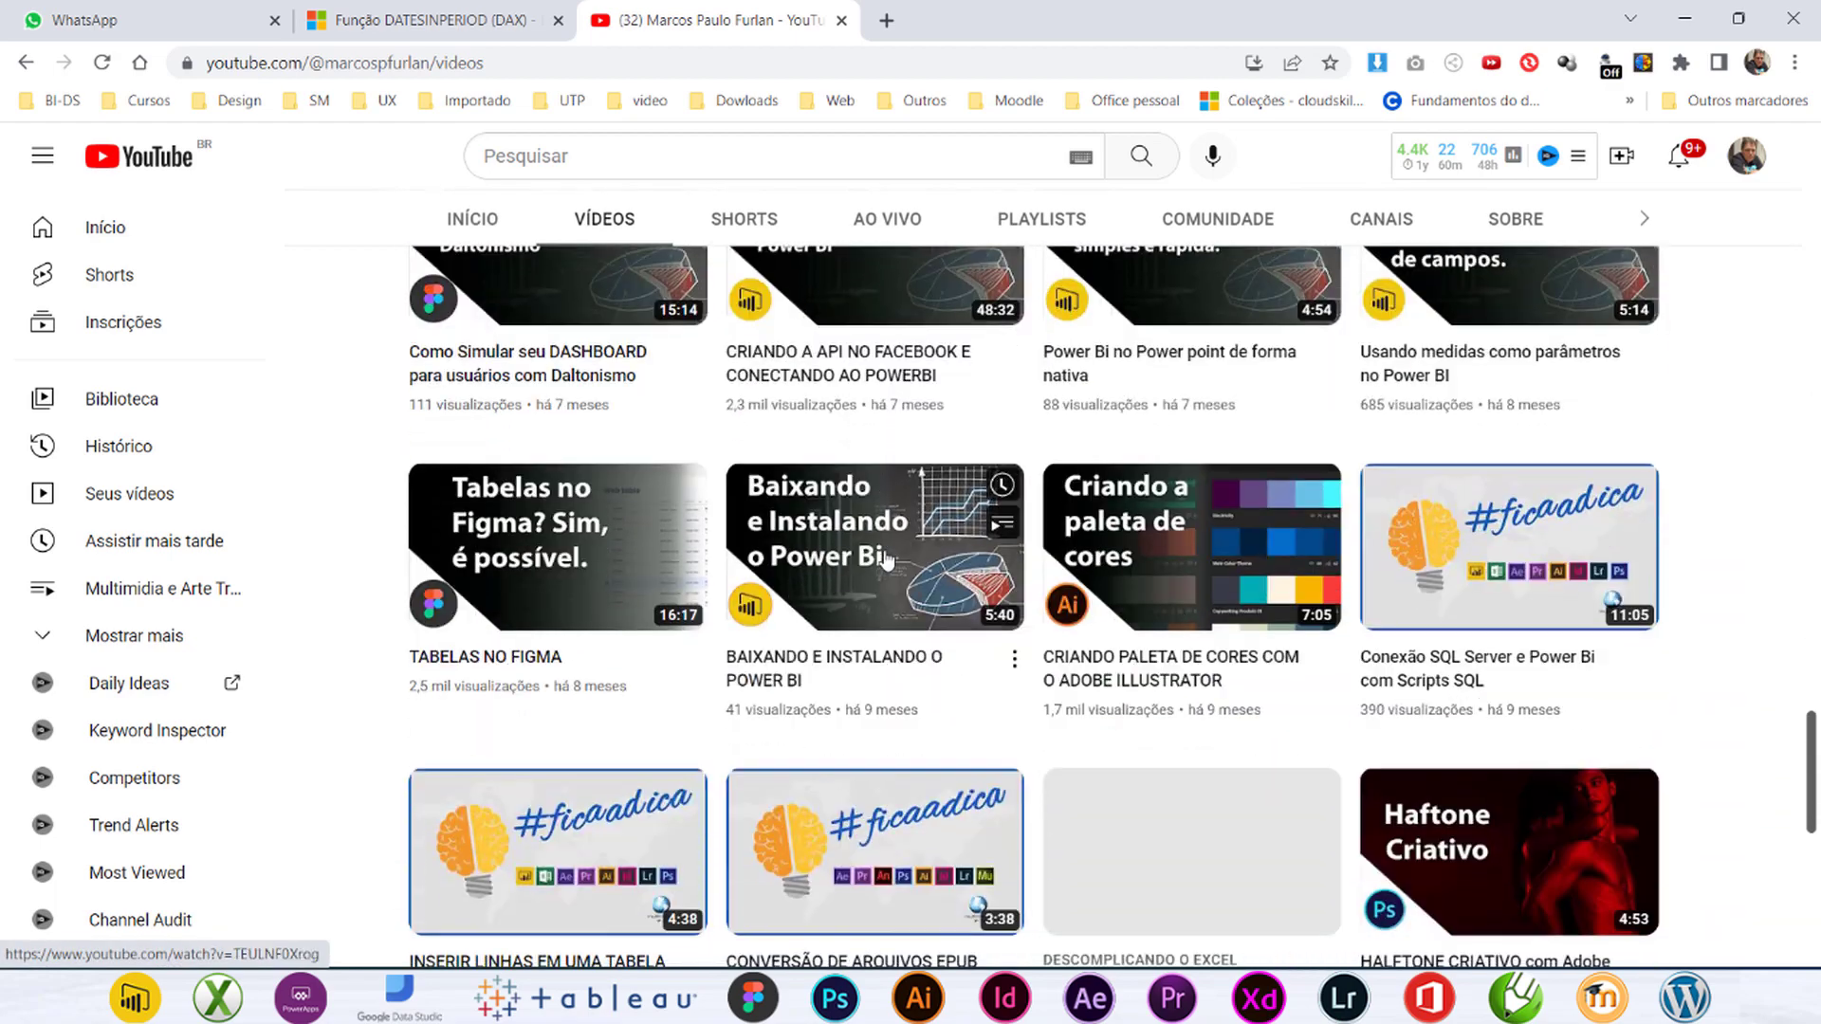
pyautogui.scroll(3, 886, 559)
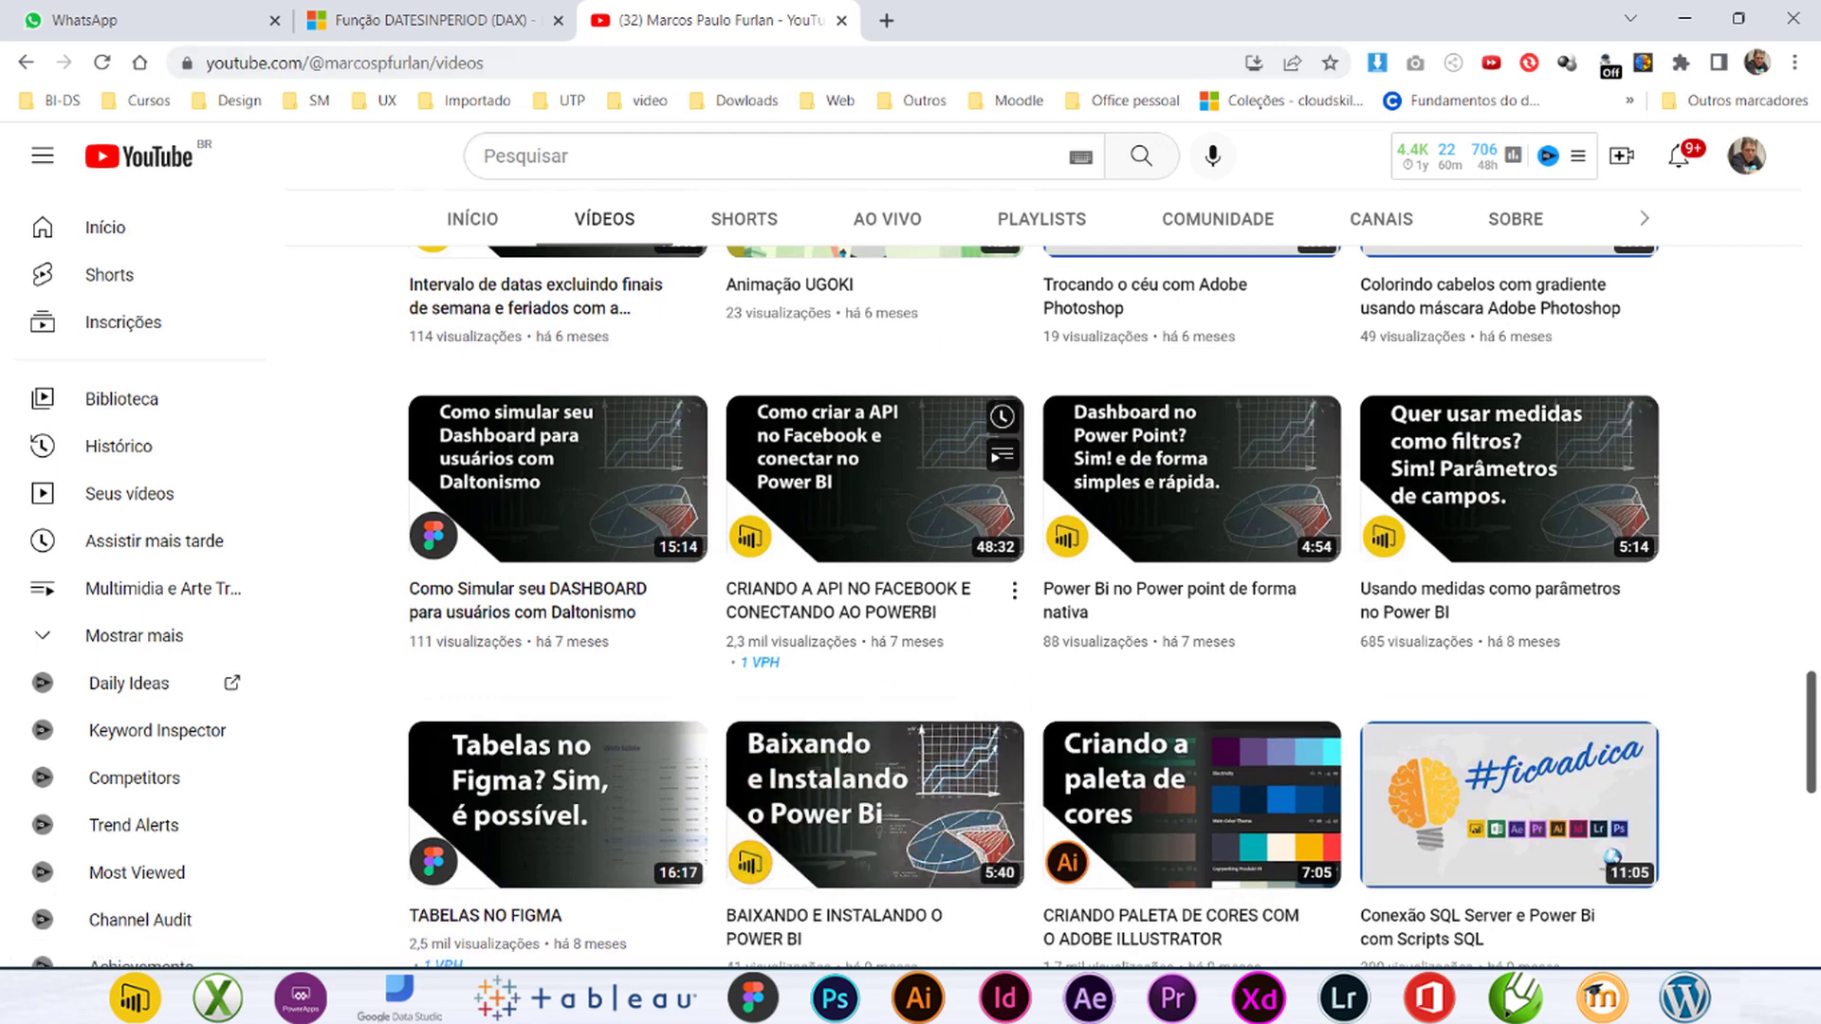
# Step: In Power BI Desktop's model view, move the Vendas table up beside Calendario and enlarge it to show all its fields
pyautogui.hotkey('alt', 'Tab')
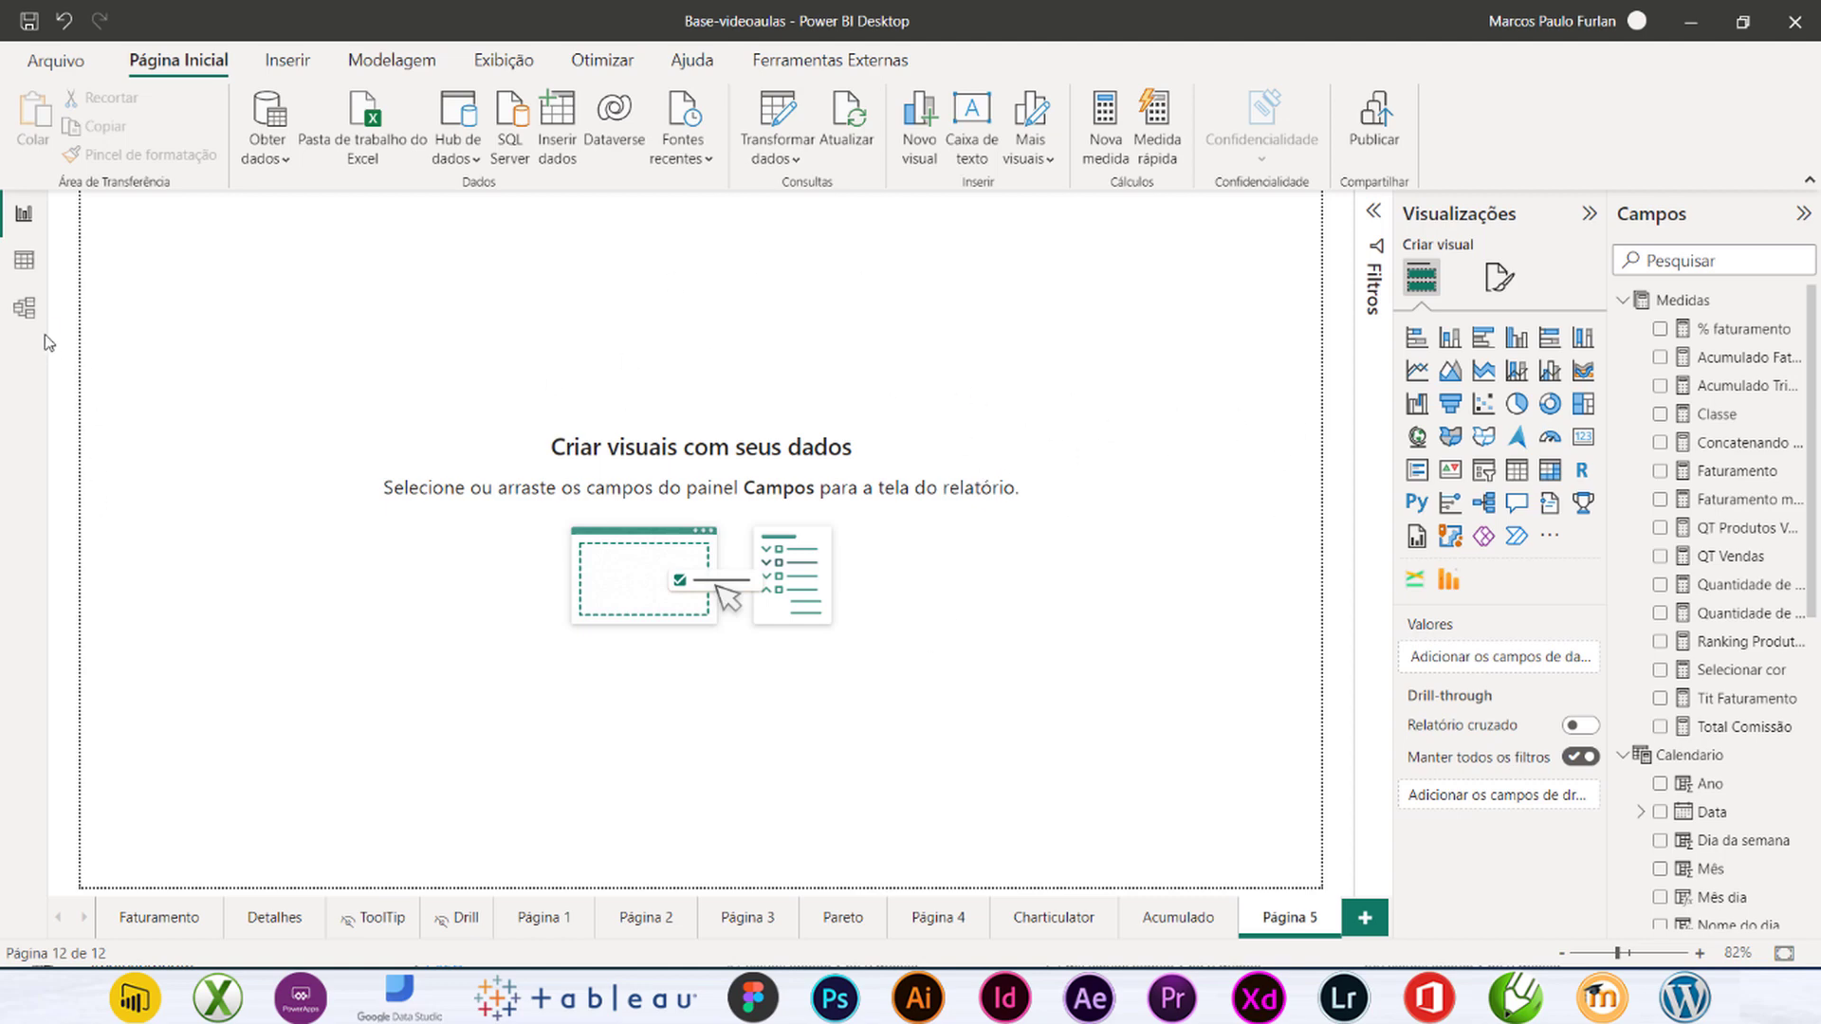
pyautogui.click(25, 309)
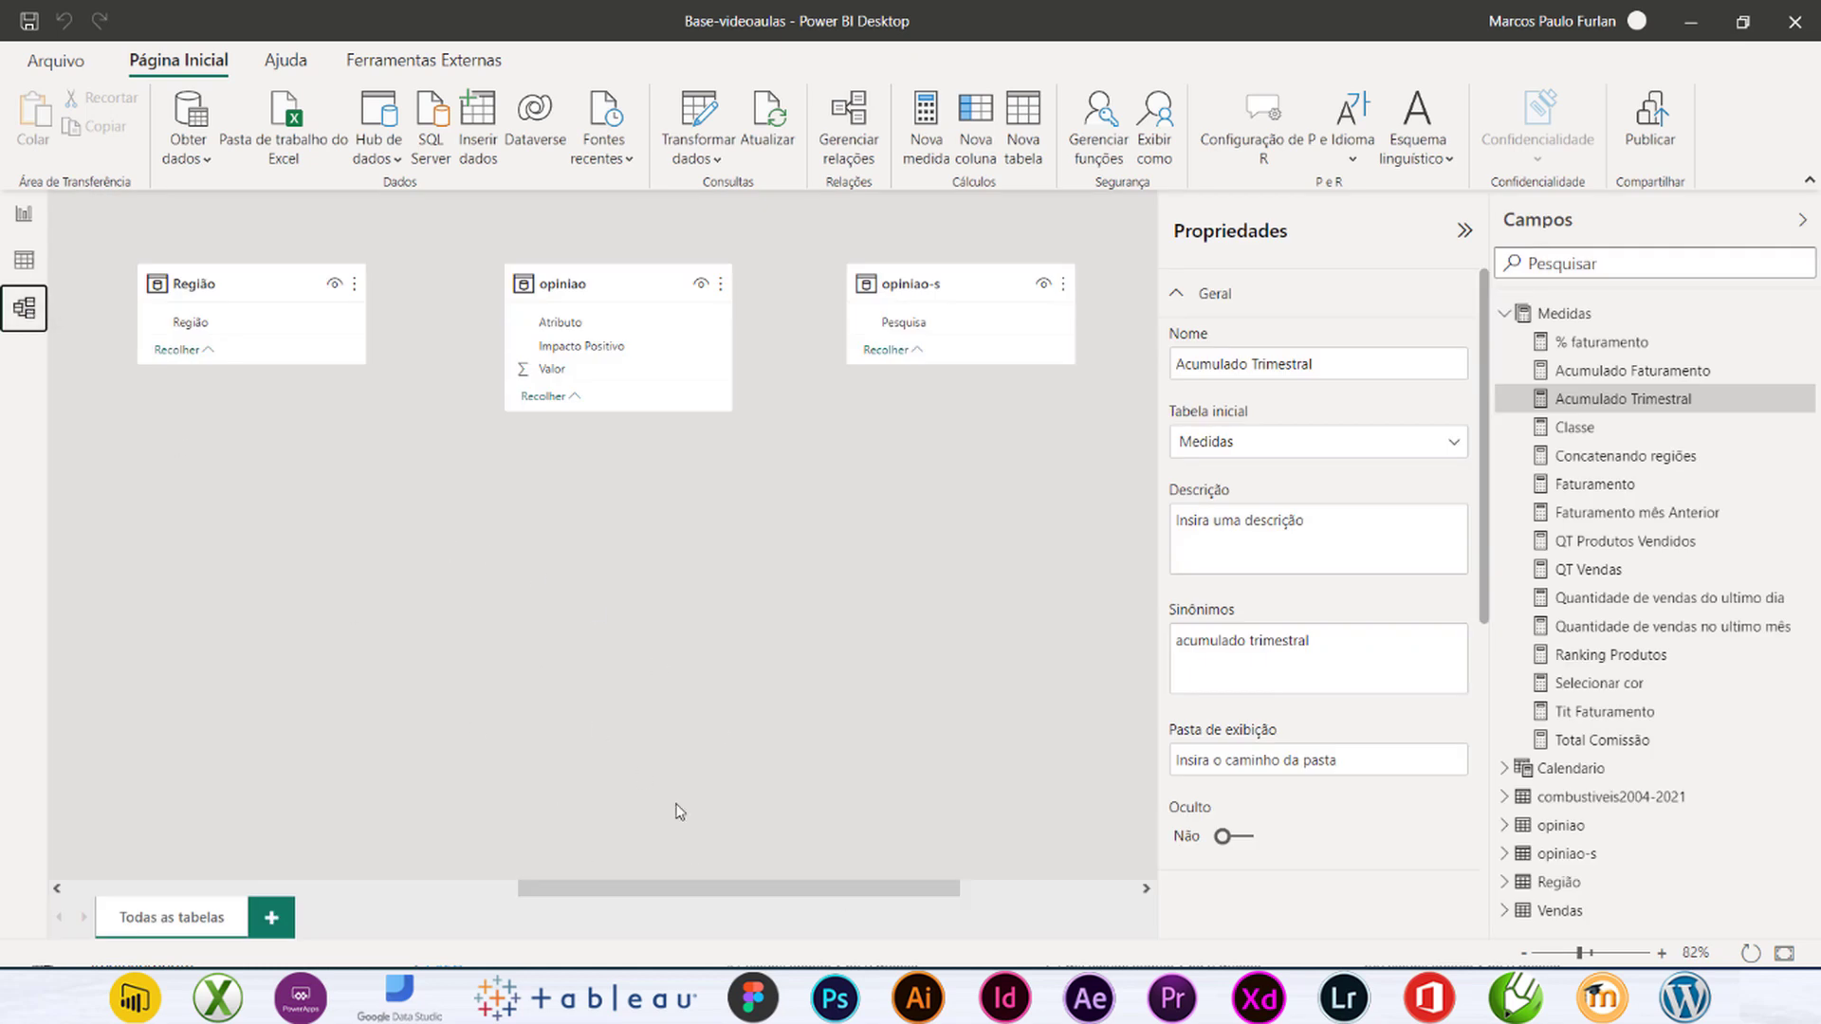
pyautogui.moveTo(745, 885); pyautogui.dragTo(1226, 903)
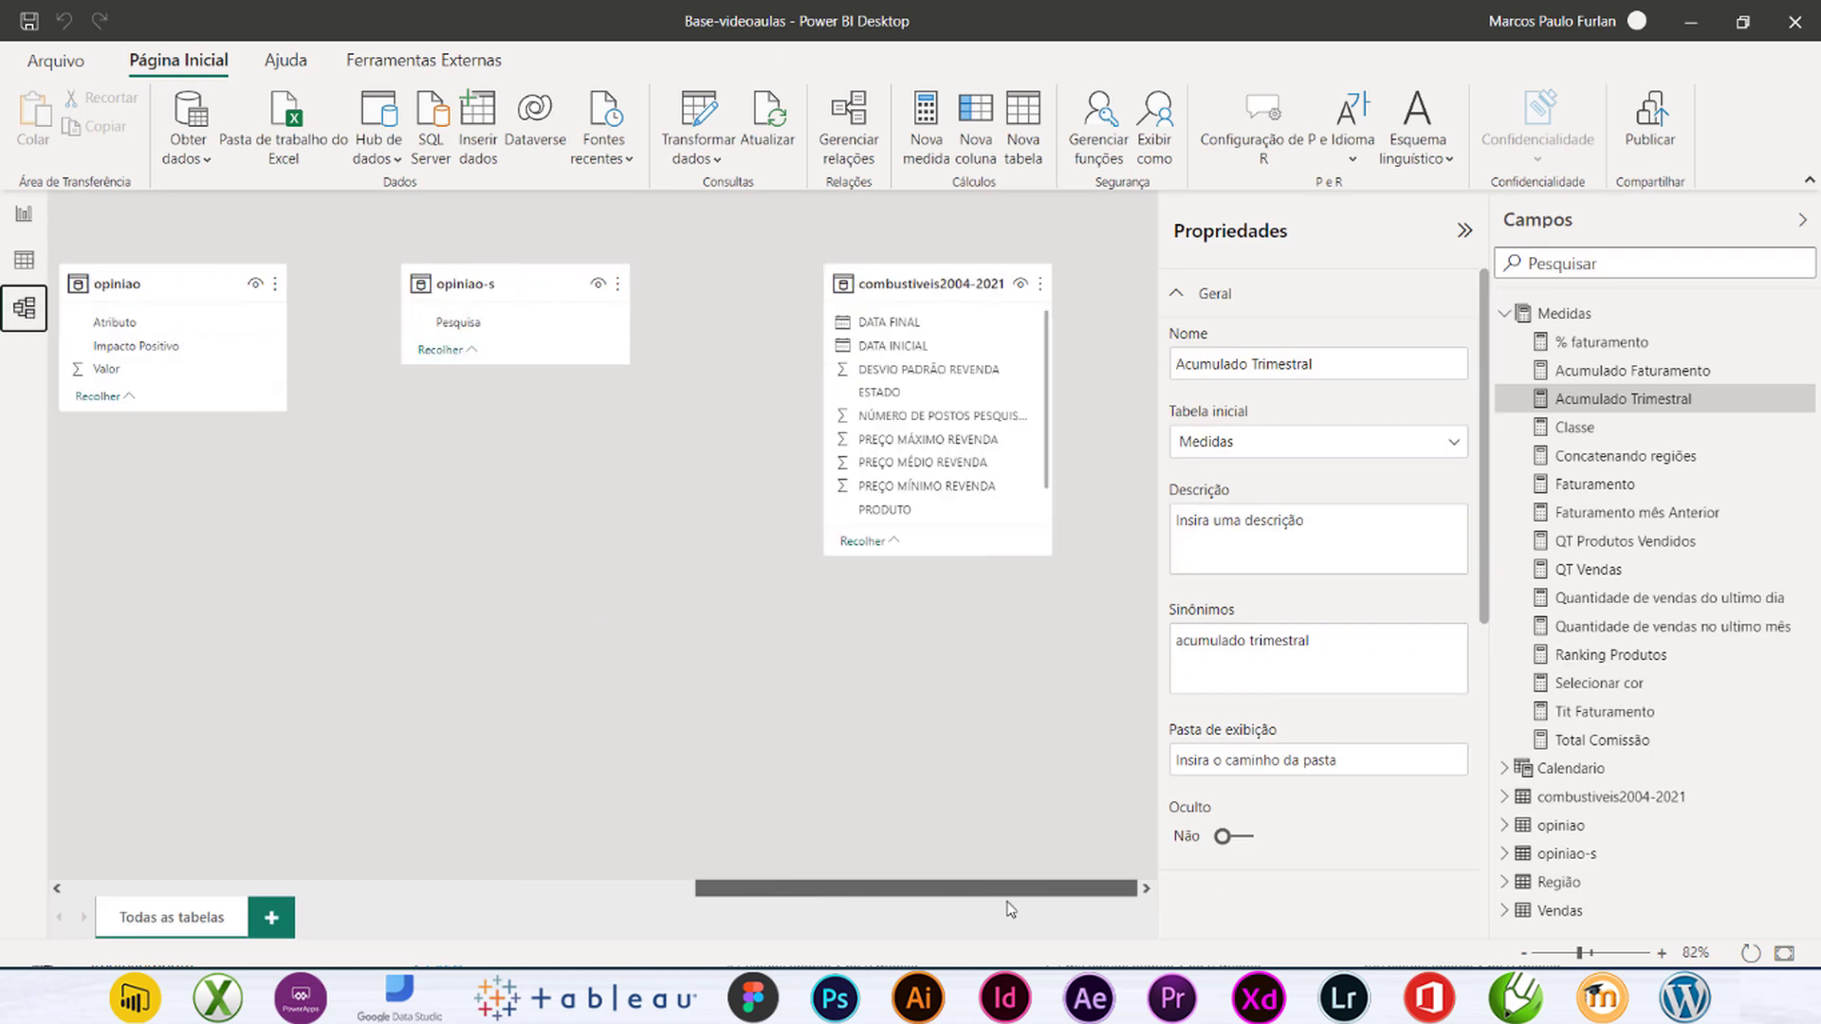
pyautogui.moveTo(1010, 909); pyautogui.dragTo(456, 840)
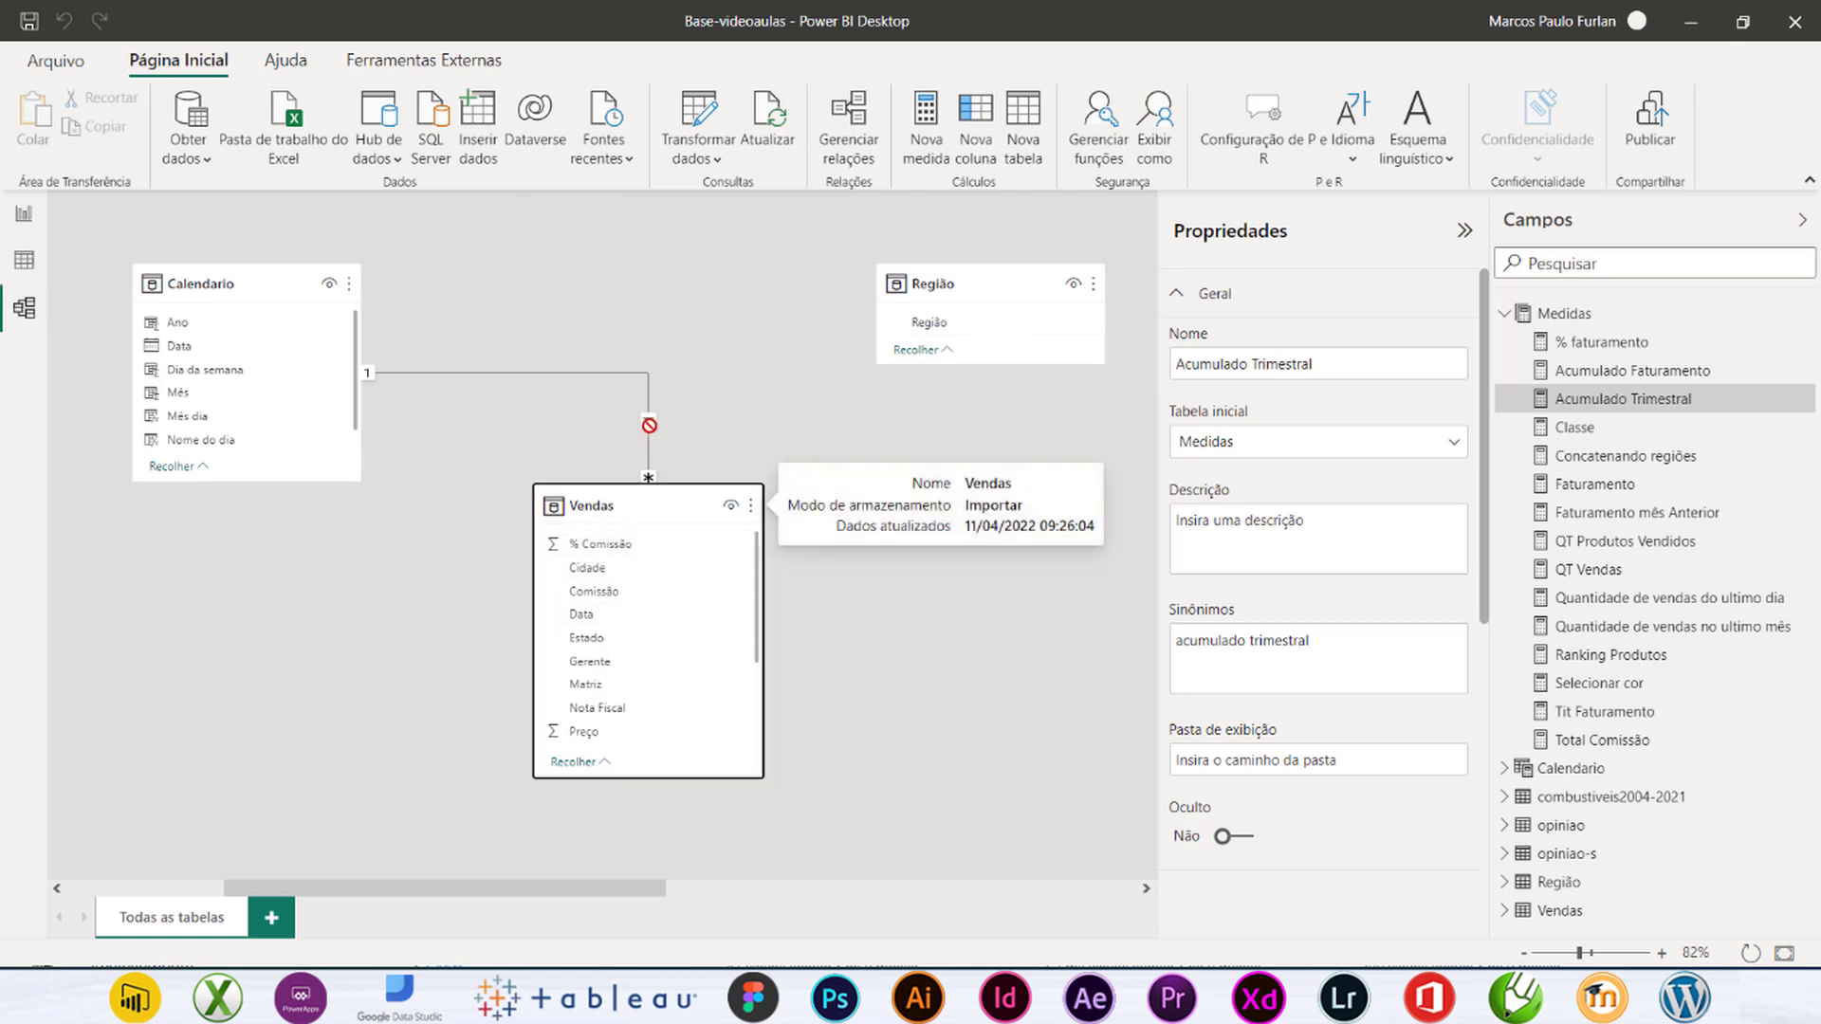
pyautogui.moveTo(626, 504); pyautogui.dragTo(652, 425)
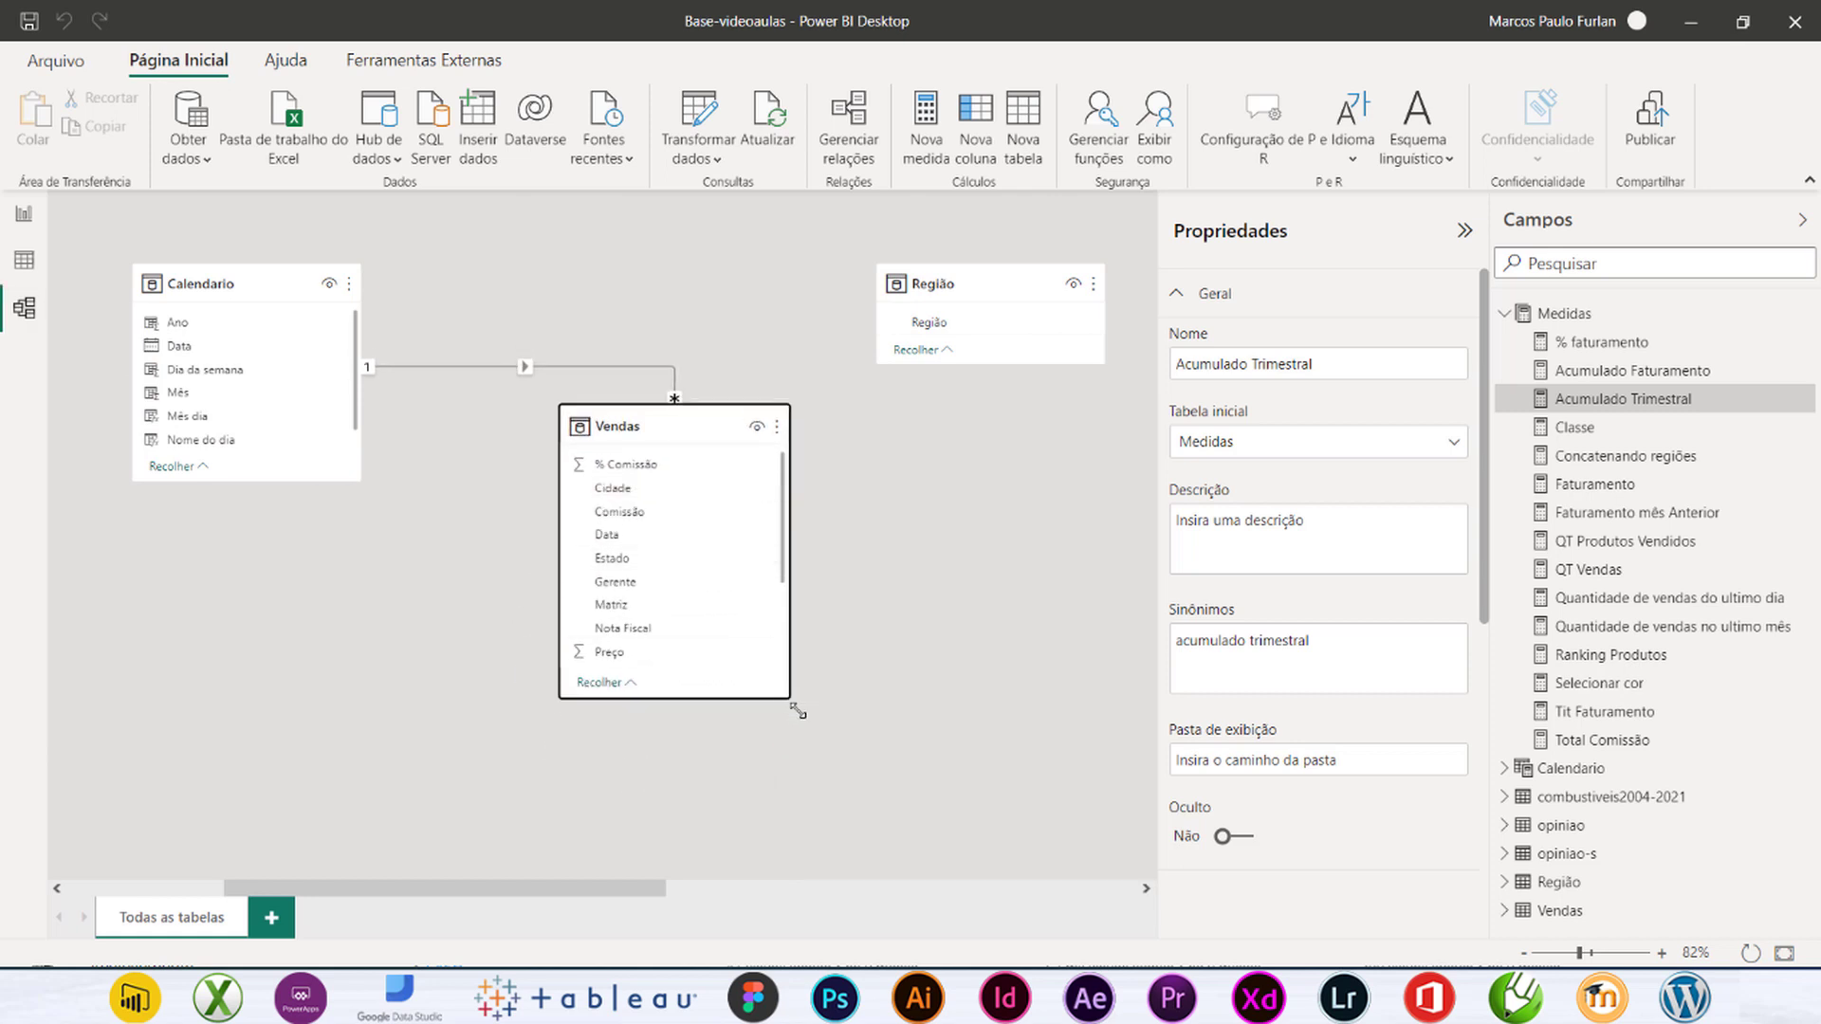
pyautogui.moveTo(797, 710); pyautogui.dragTo(900, 867)
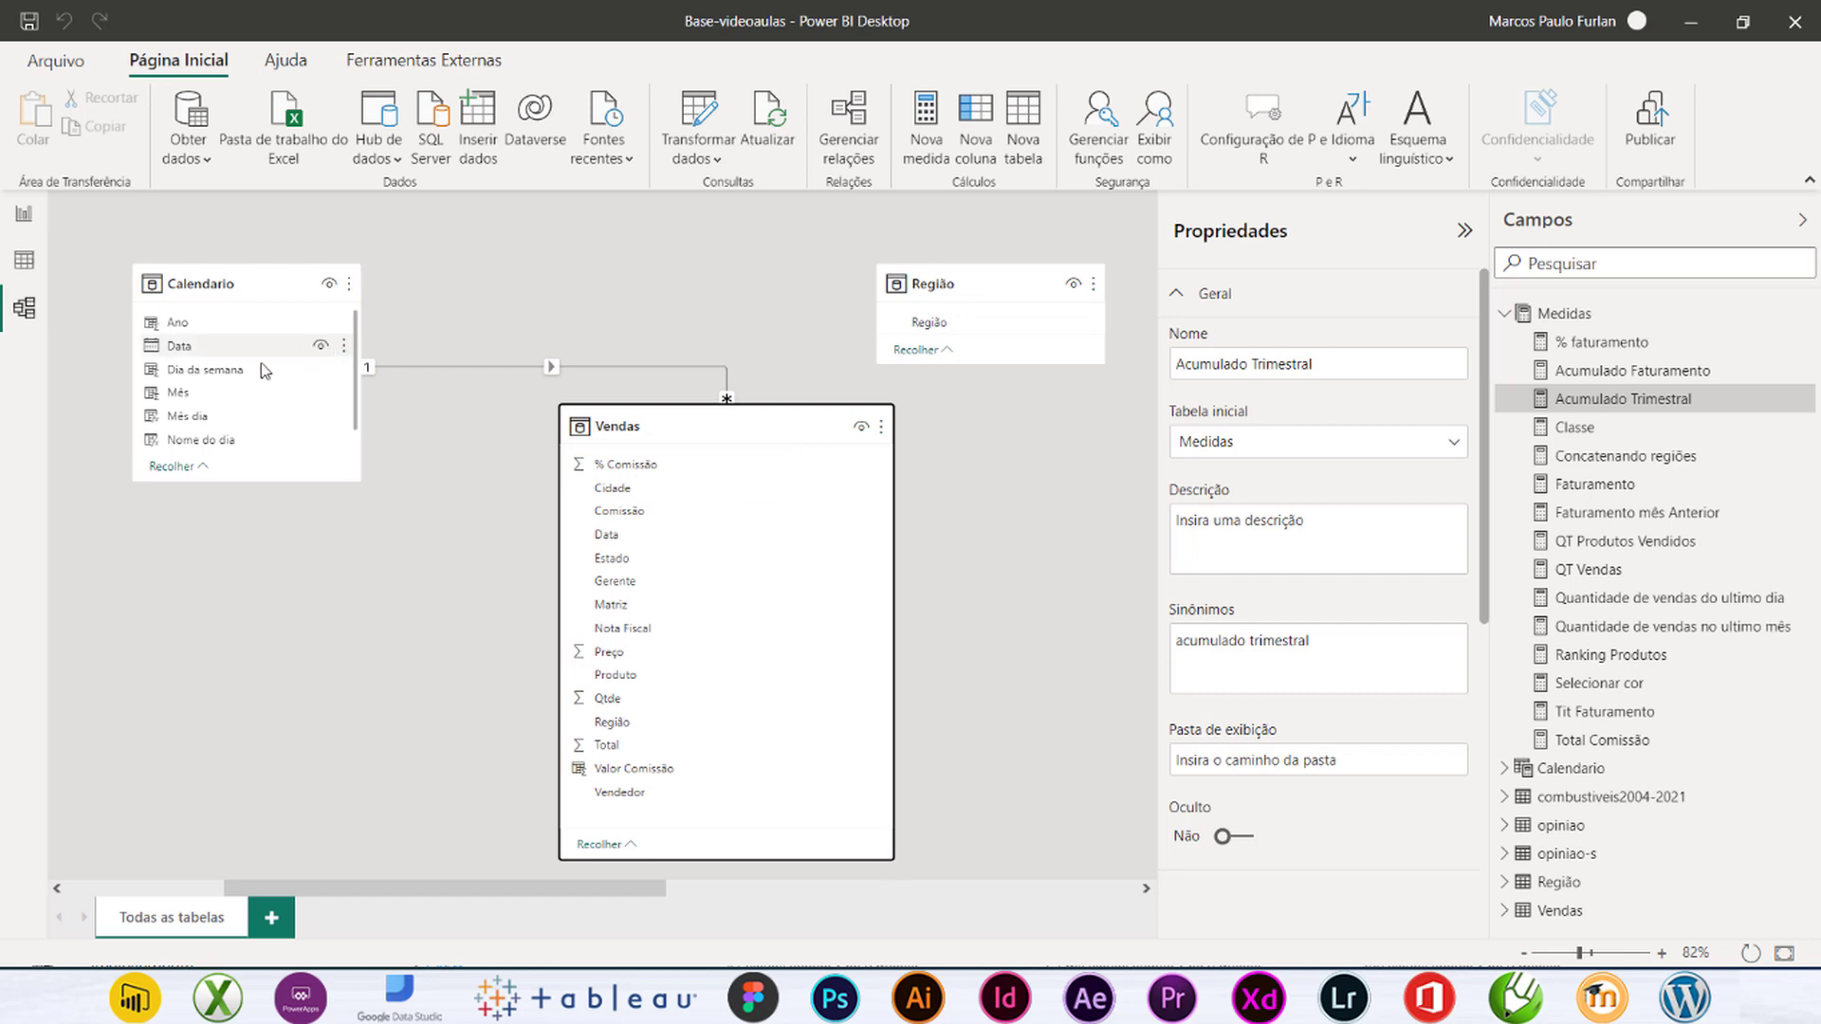
# Step: Examine the Calendario table's data and formula, along with the formulas of its Ano, Dia da semana and Mês columns
pyautogui.click(26, 268)
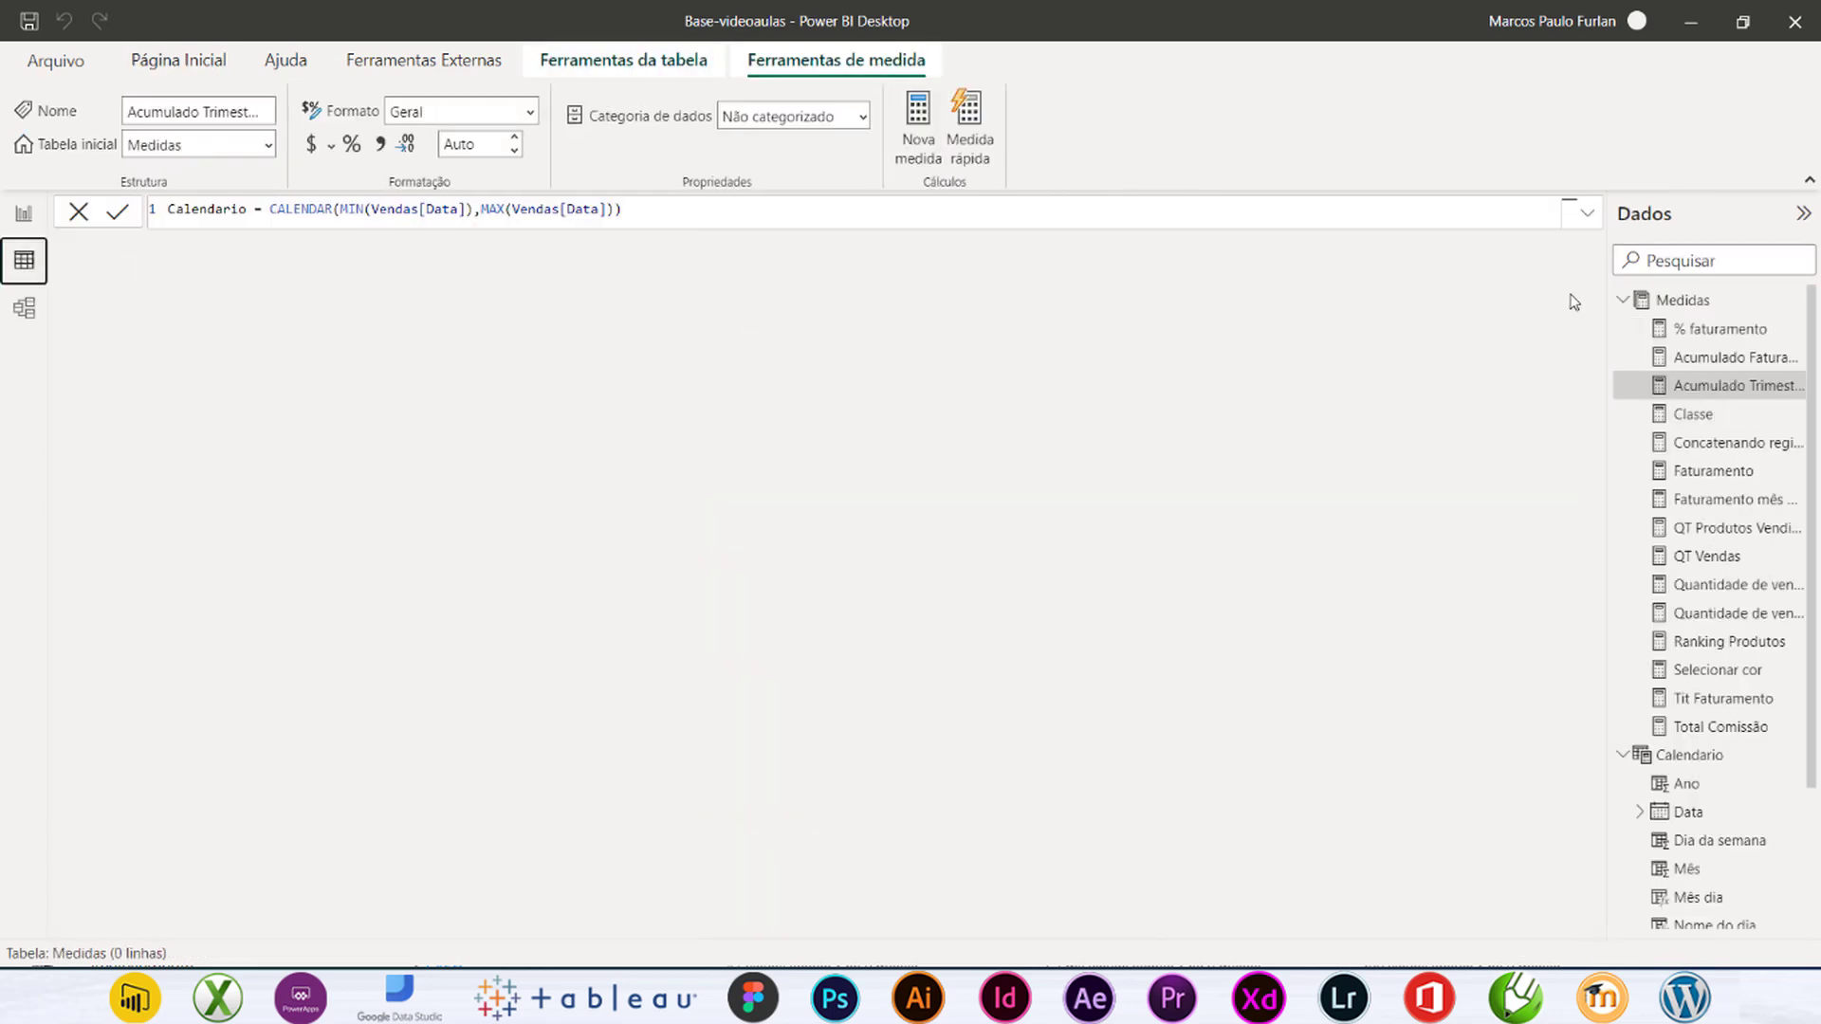
pyautogui.click(1687, 755)
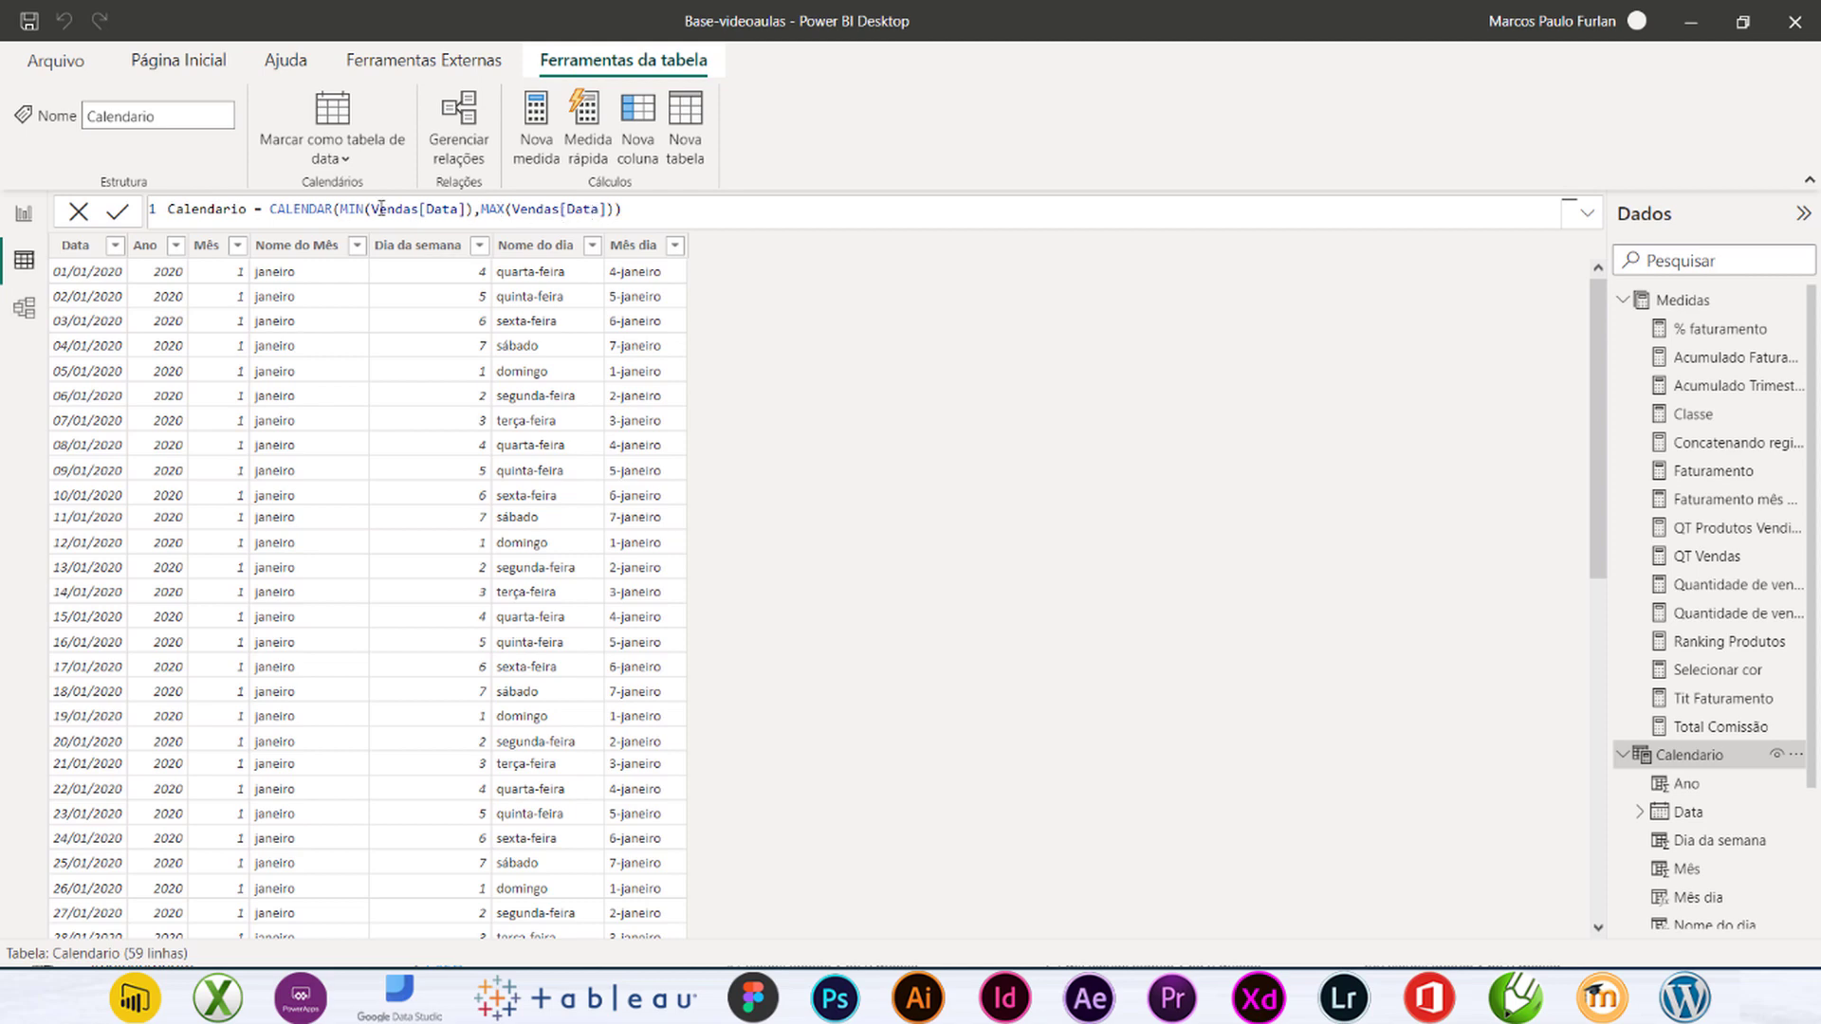
pyautogui.click(1687, 784)
pyautogui.click(1703, 847)
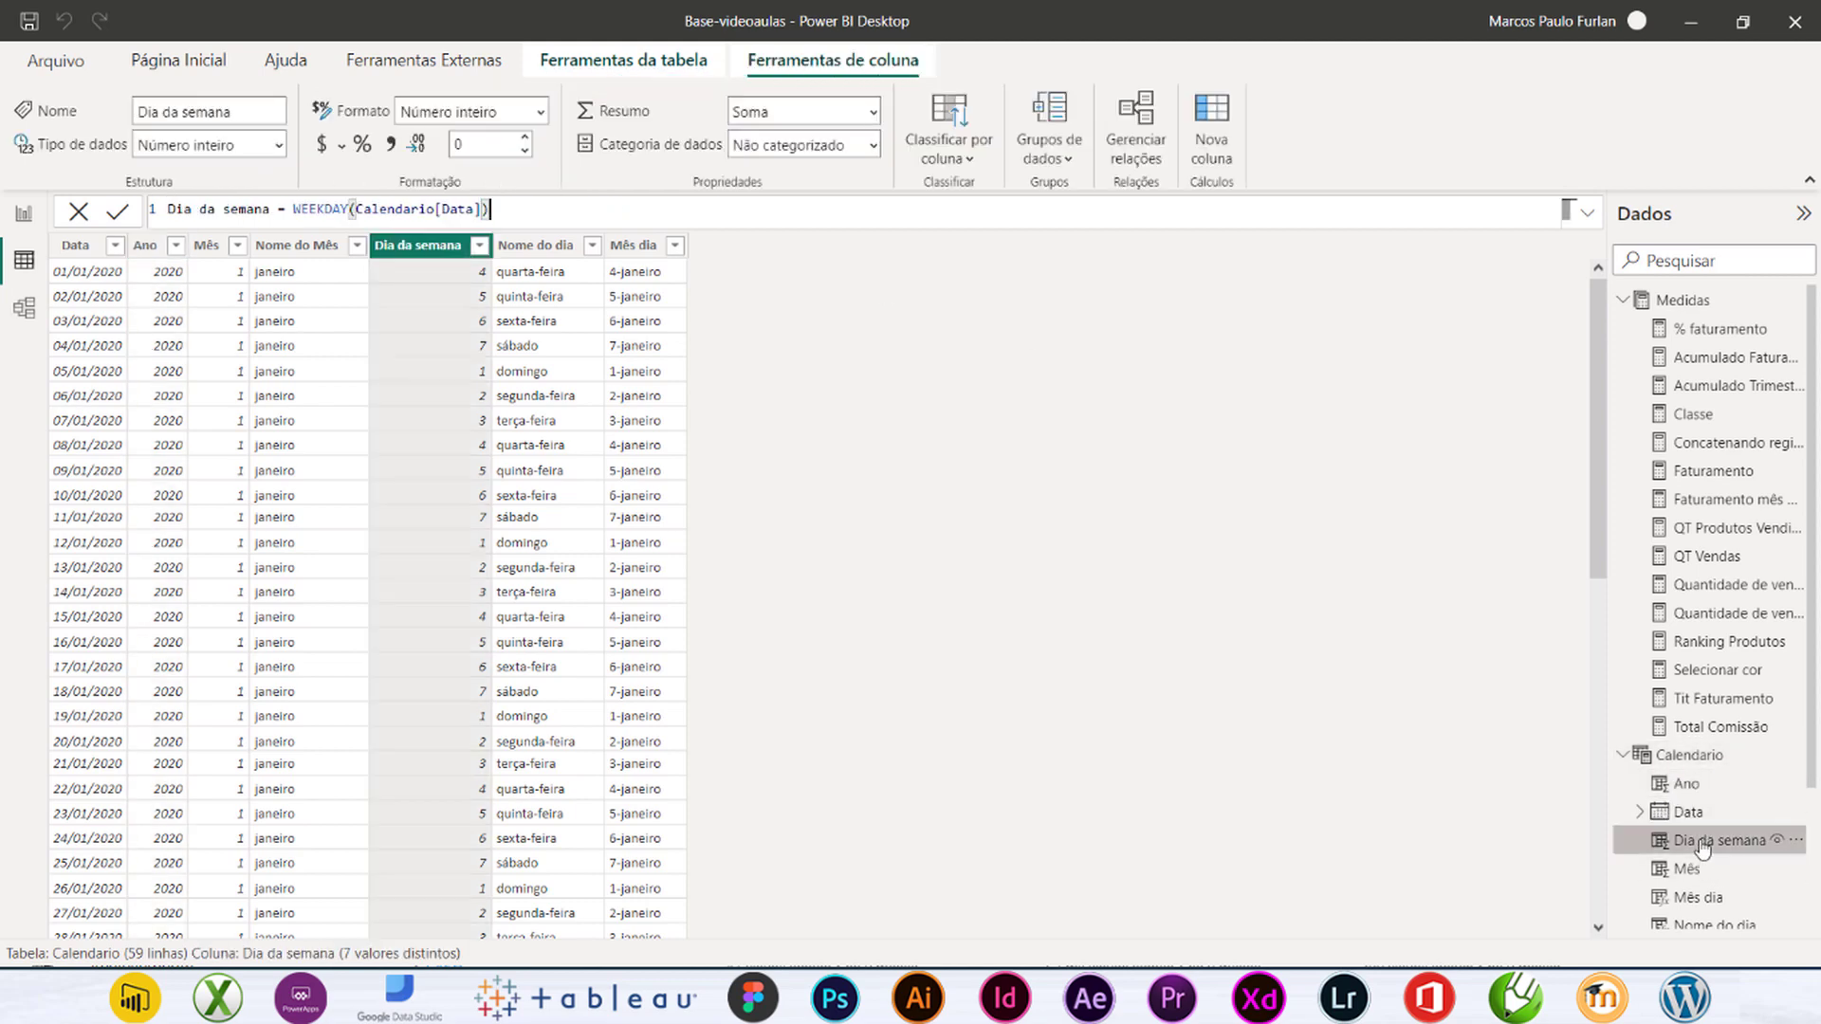
pyautogui.click(1697, 871)
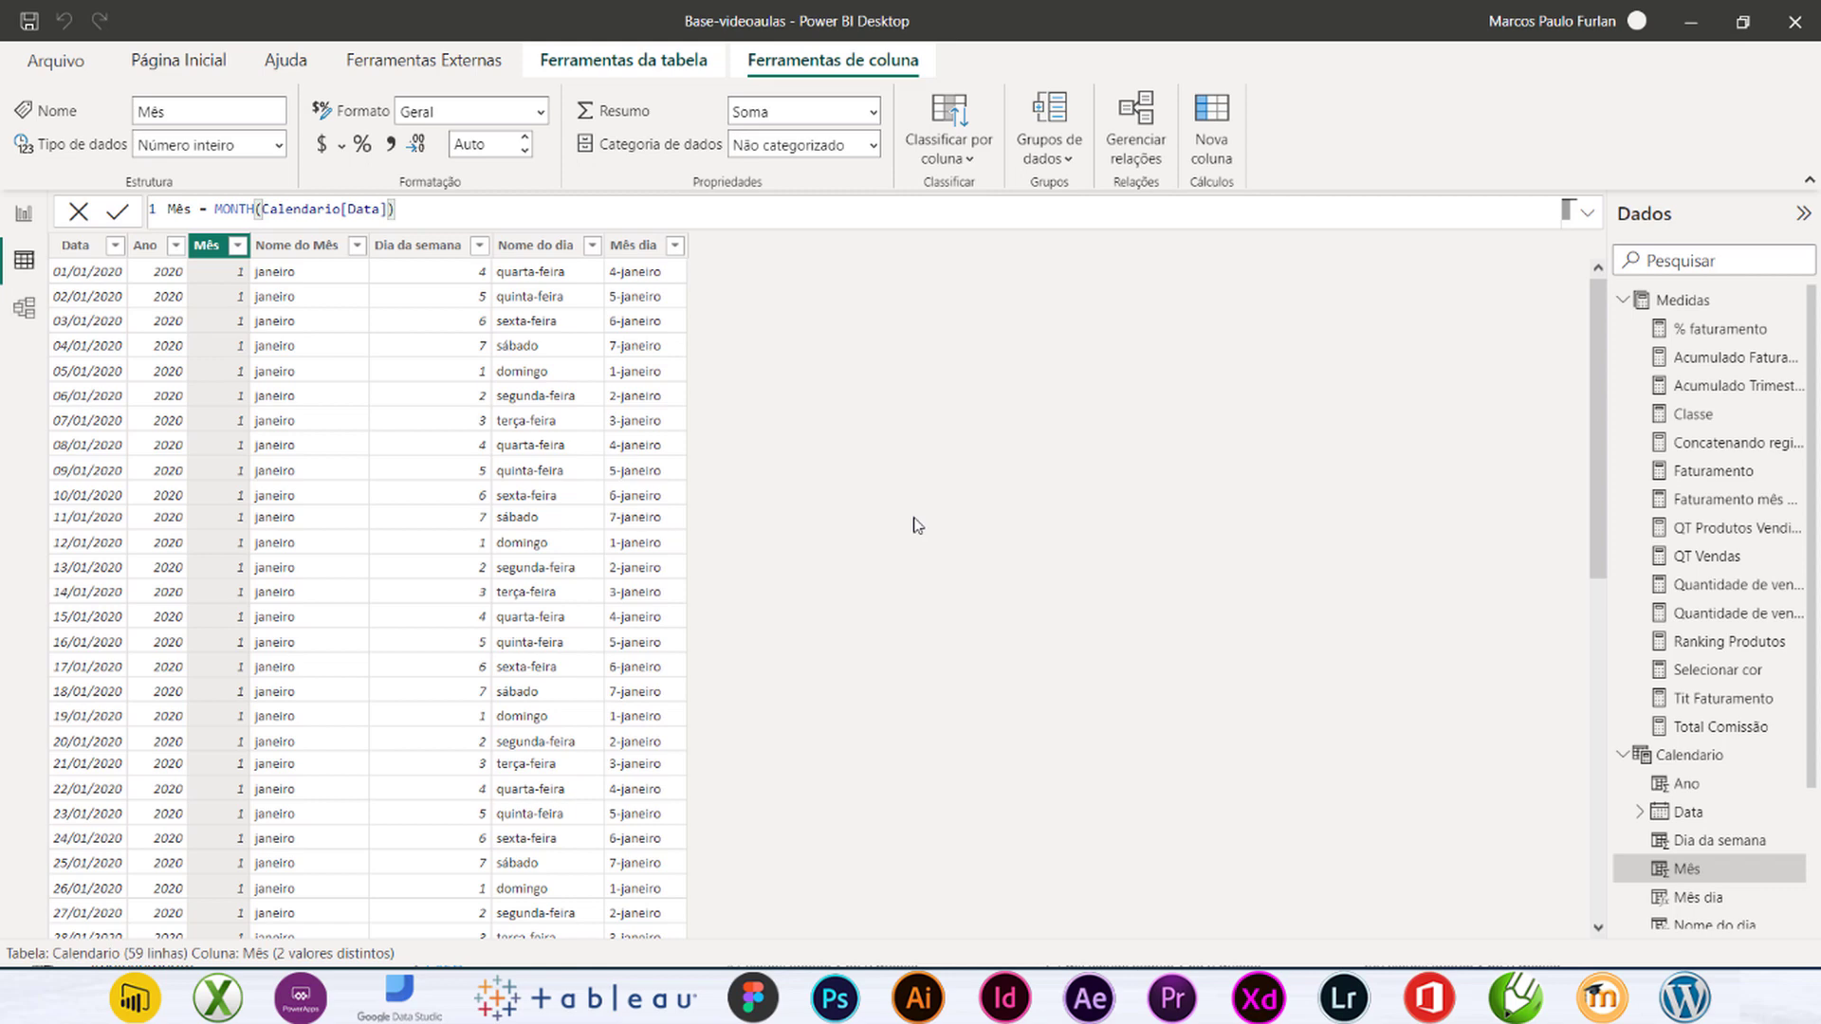
# Step: Collapse the Calendario field list and examine the rows of the Vendas table in data view
pyautogui.click(31, 309)
pyautogui.click(1623, 755)
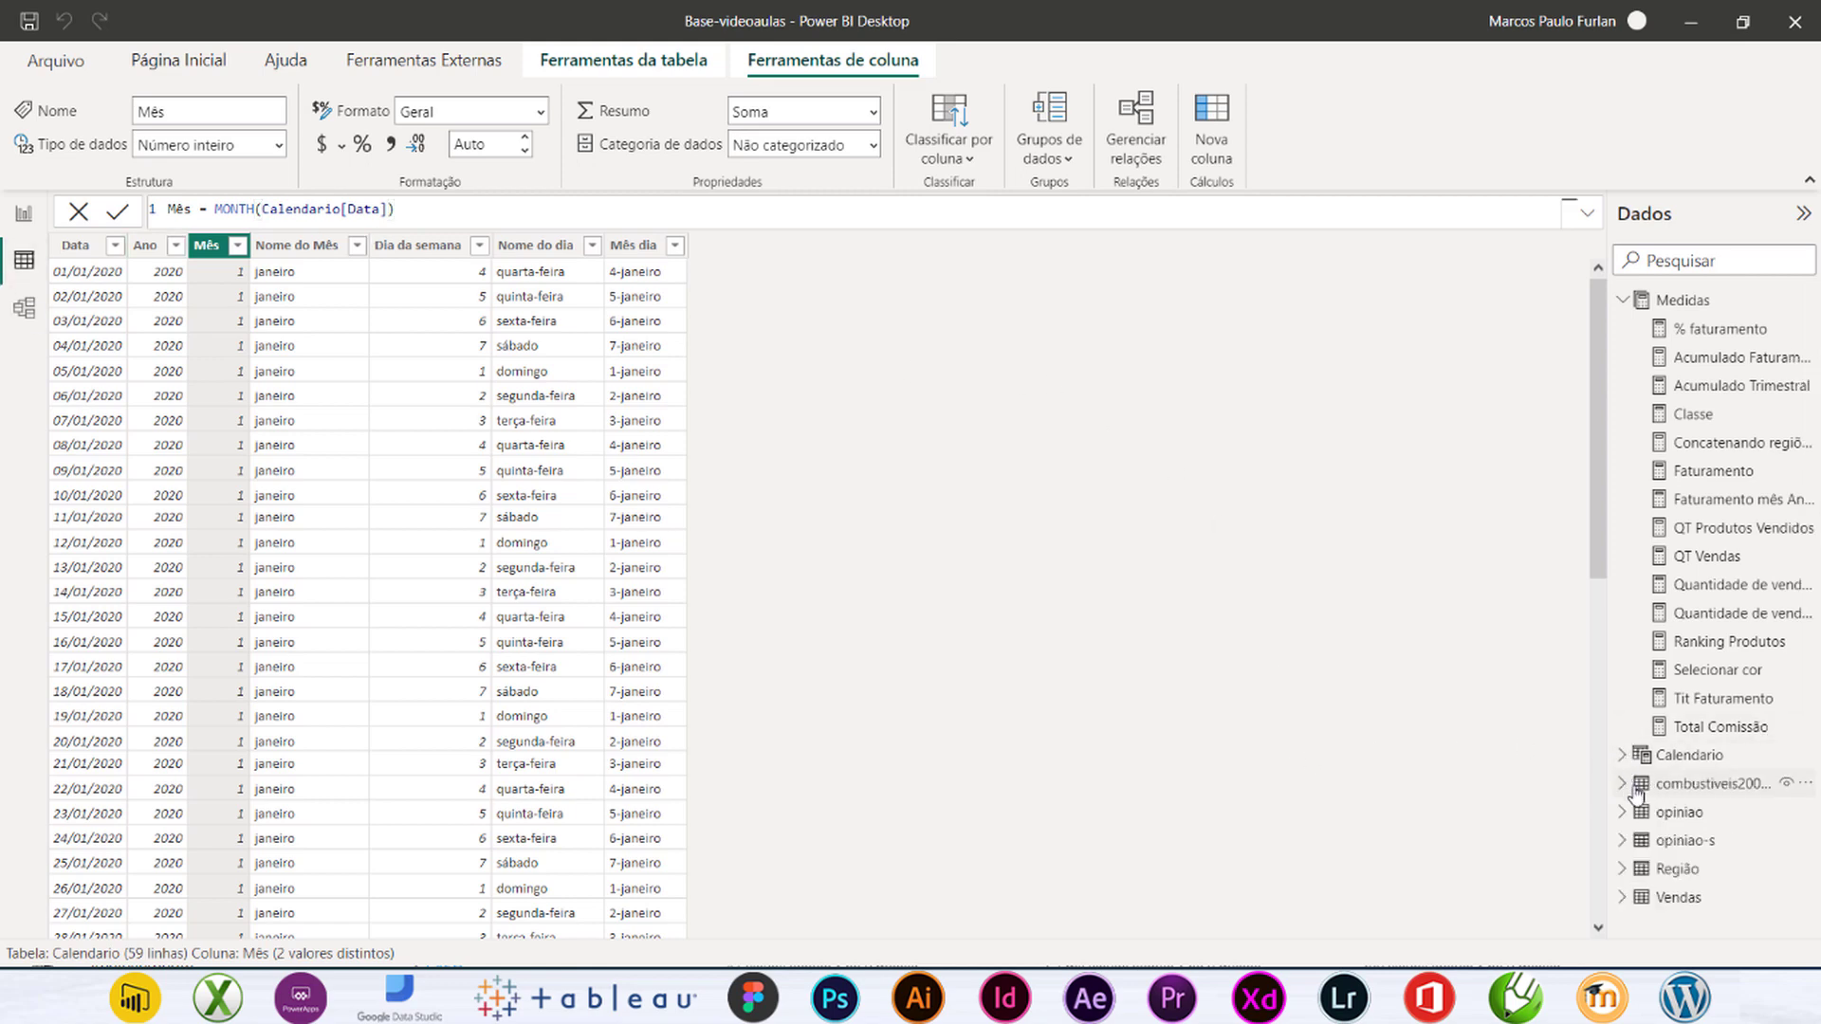
pyautogui.click(1676, 897)
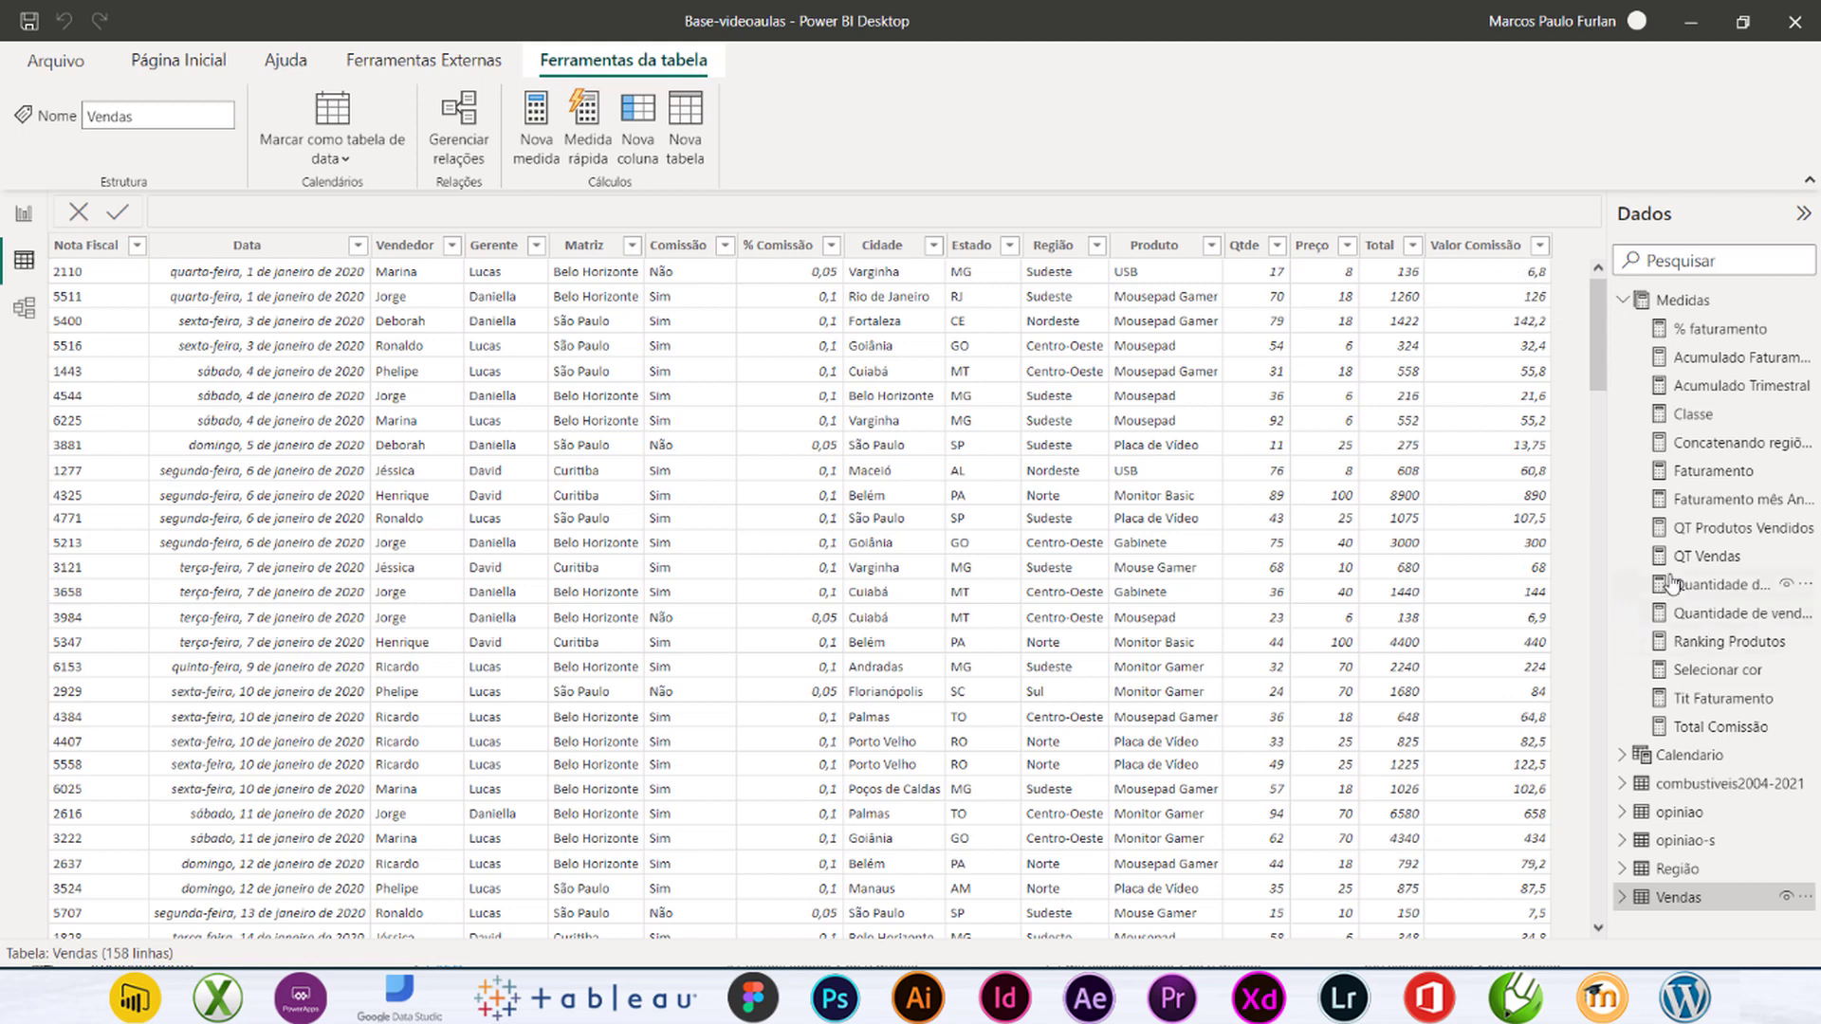
# Step: Check the Faturamento measure's formula against the Total column in Vendas, and return to the blank report page
pyautogui.click(1712, 470)
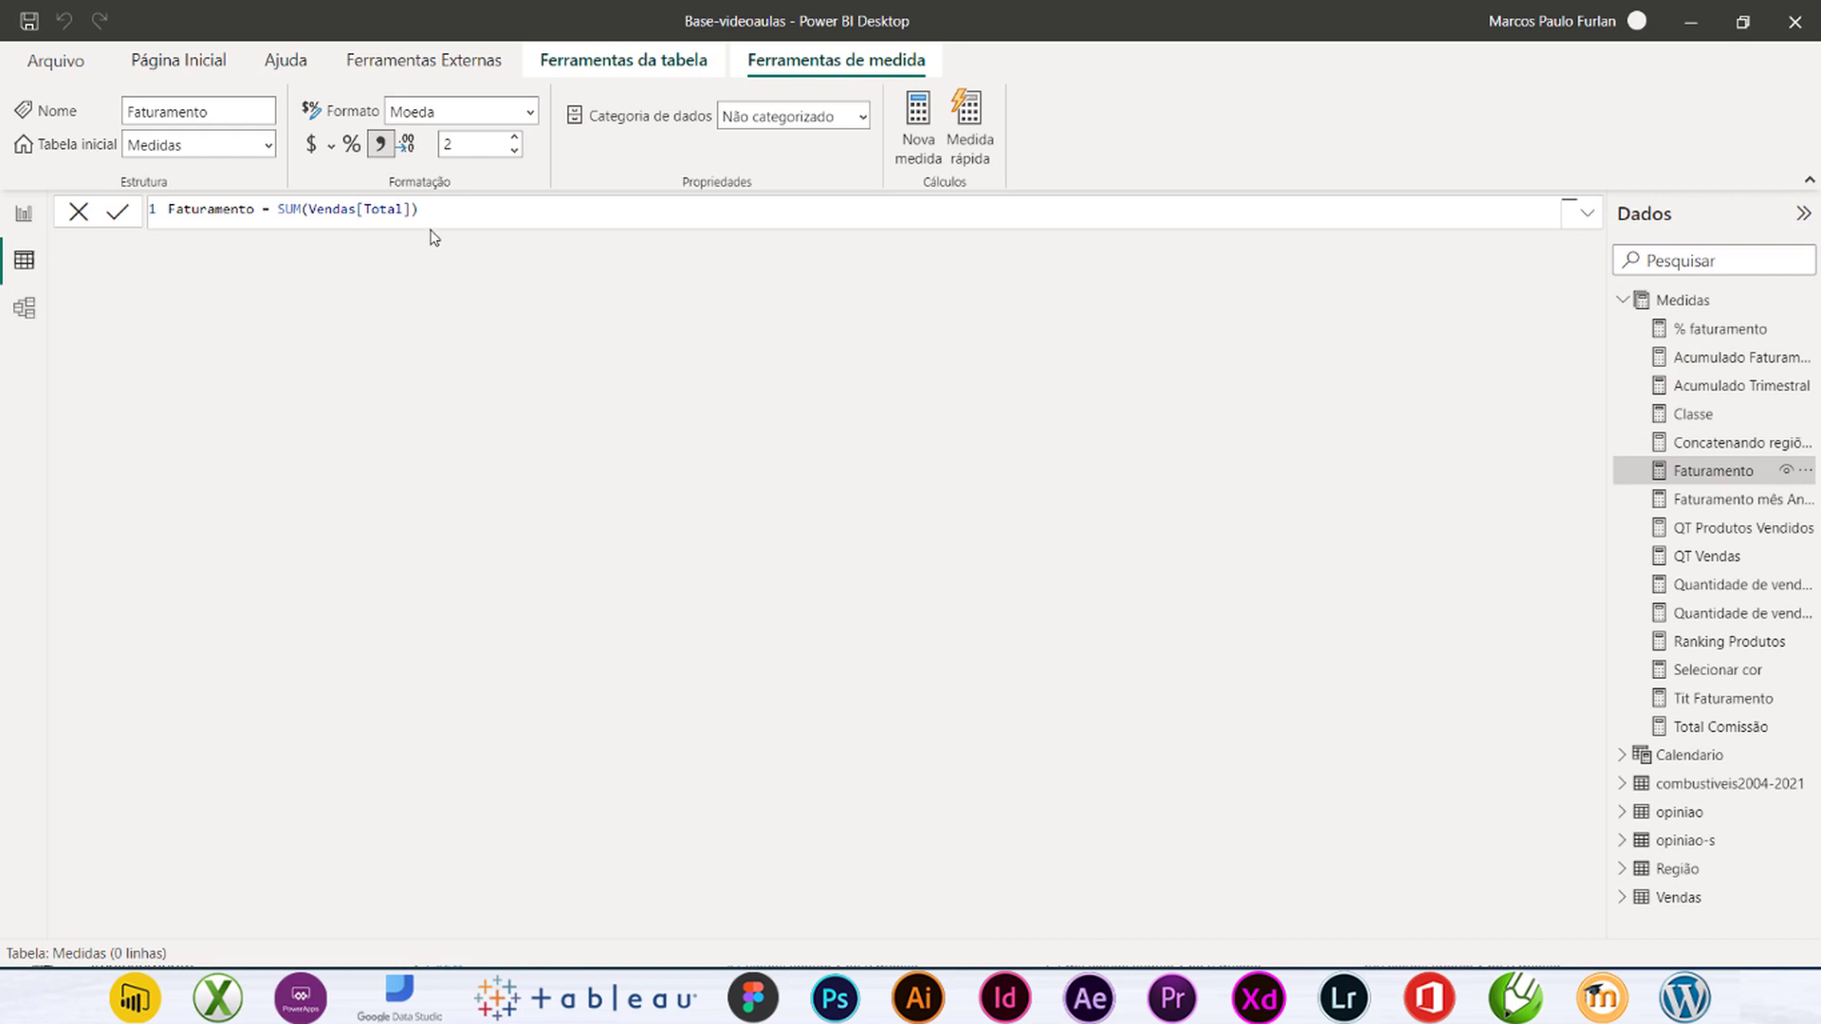
pyautogui.scroll(5, 436, 218)
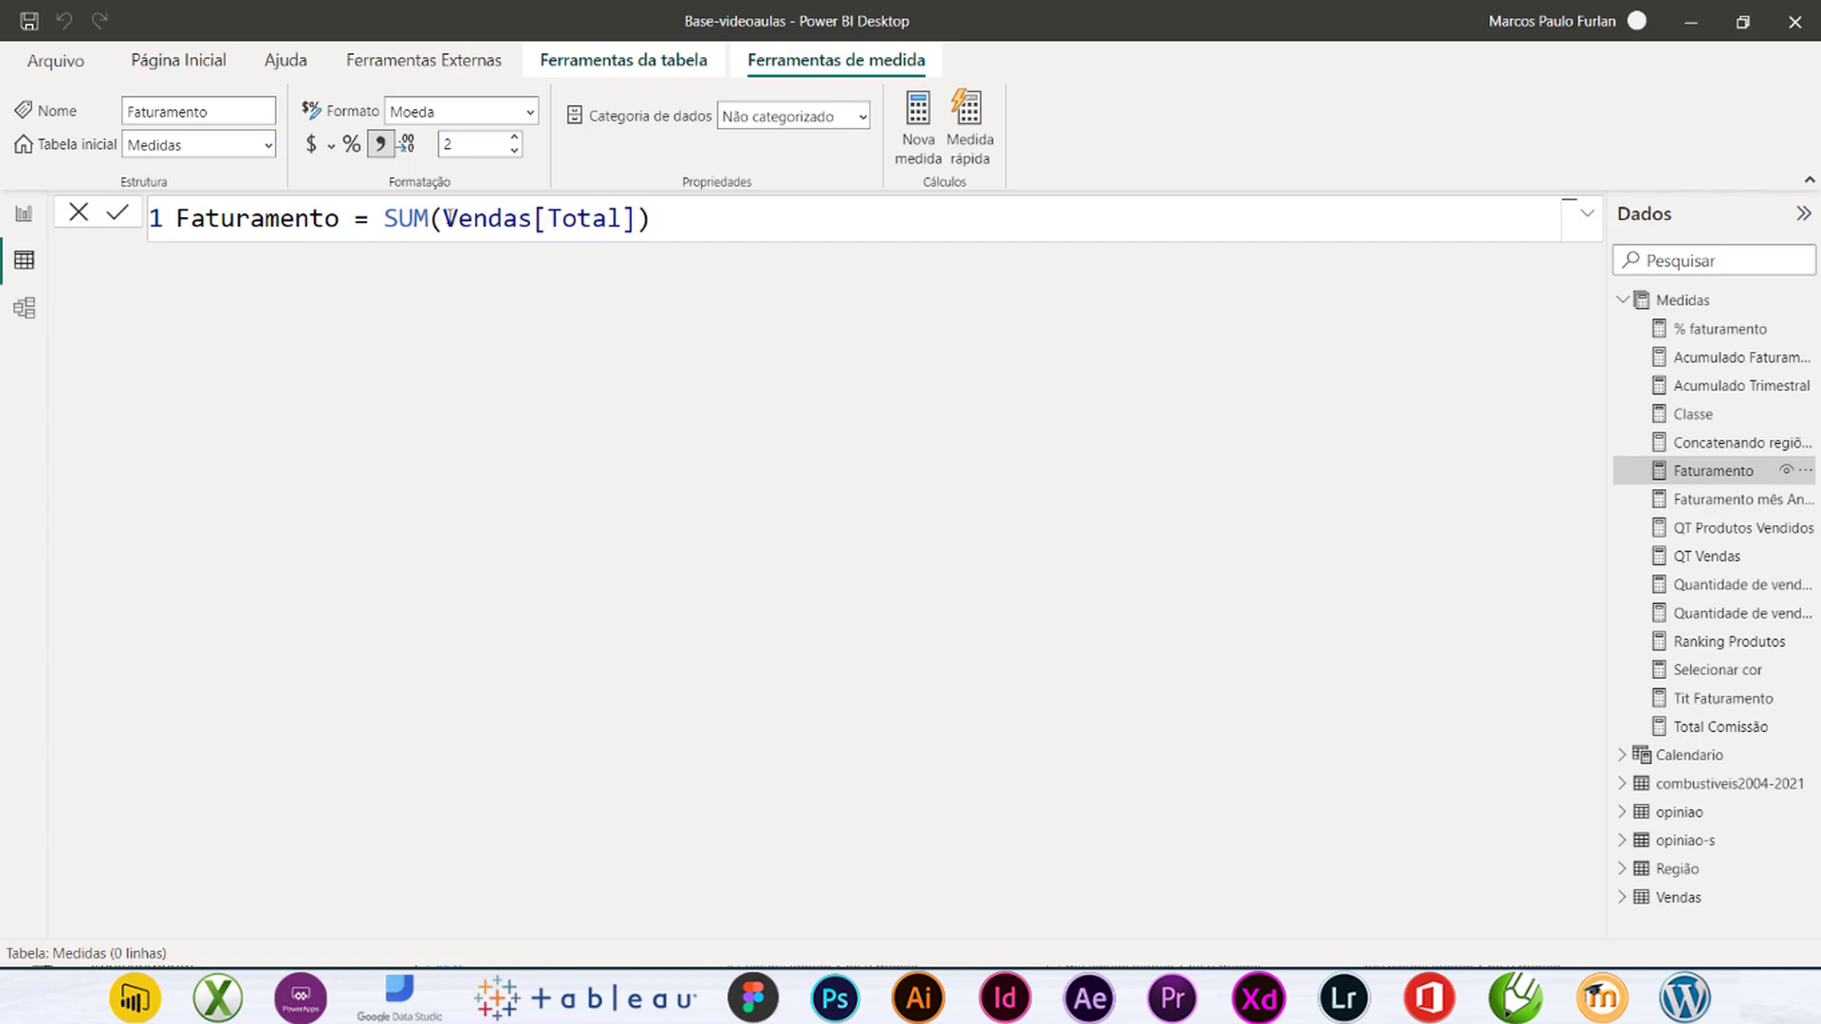
pyautogui.moveTo(446, 217); pyautogui.dragTo(534, 219)
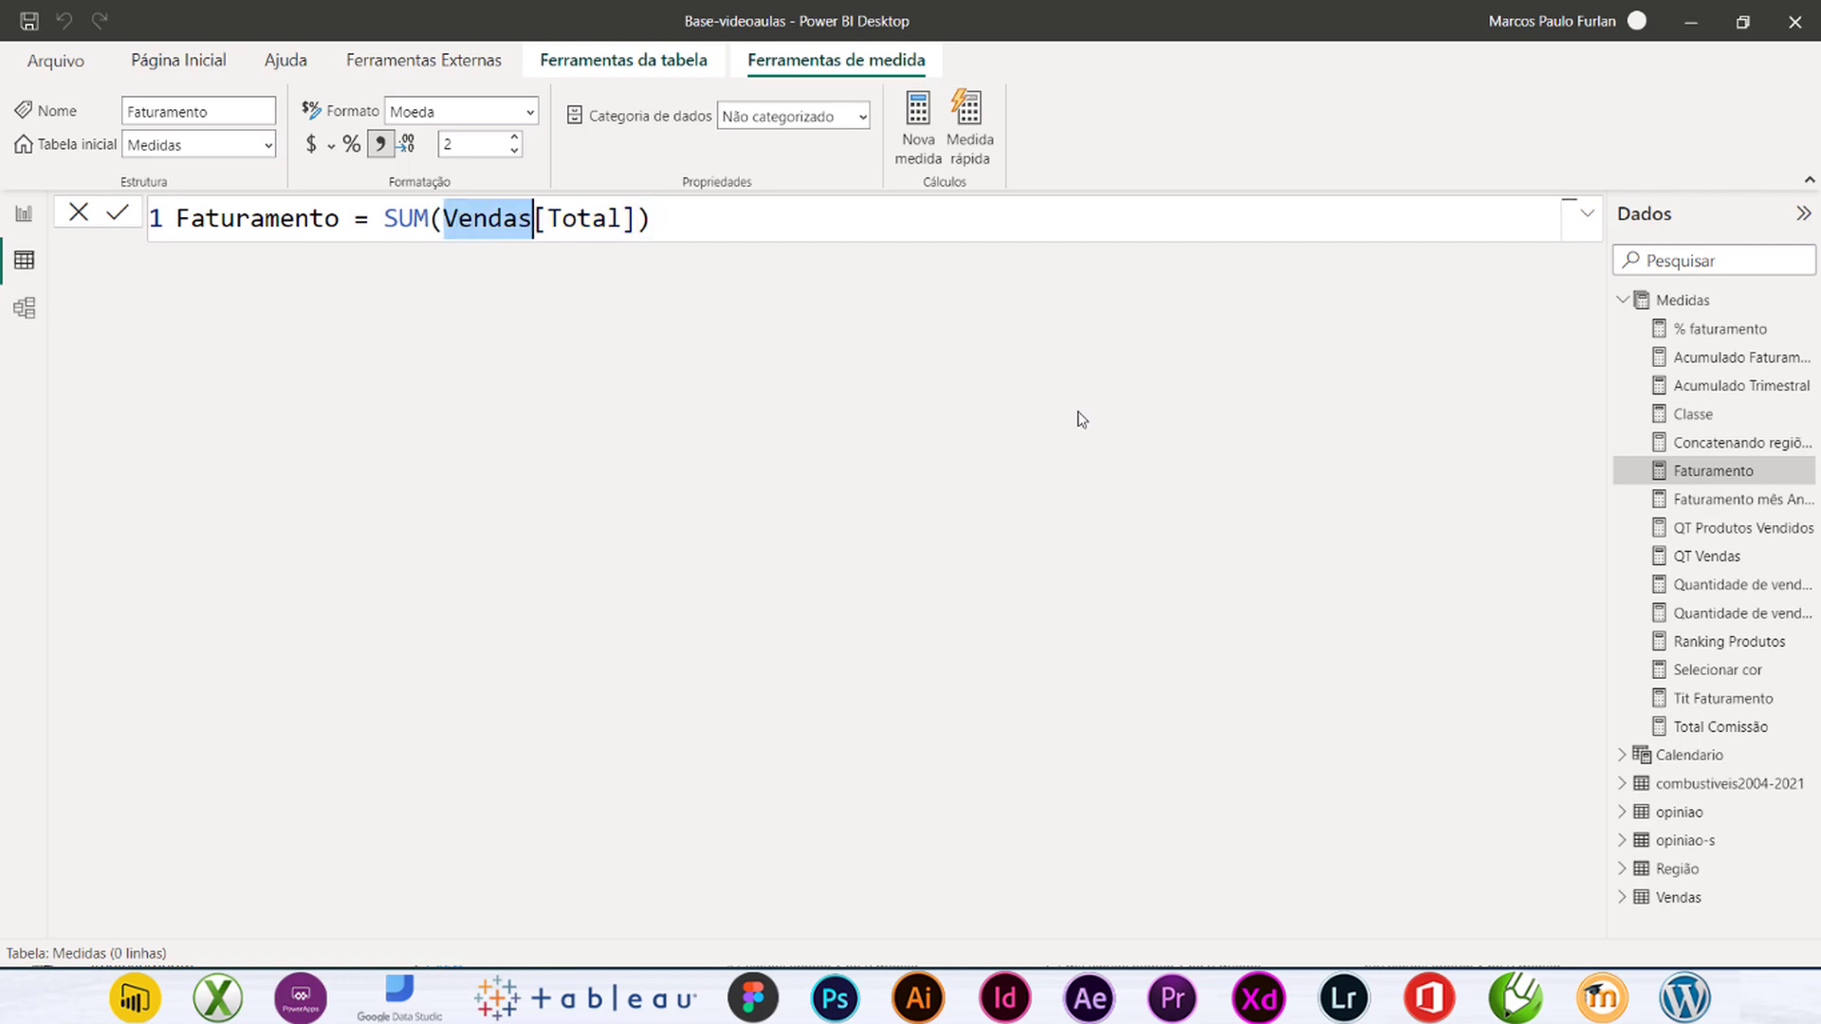
pyautogui.click(1680, 897)
pyautogui.click(1381, 247)
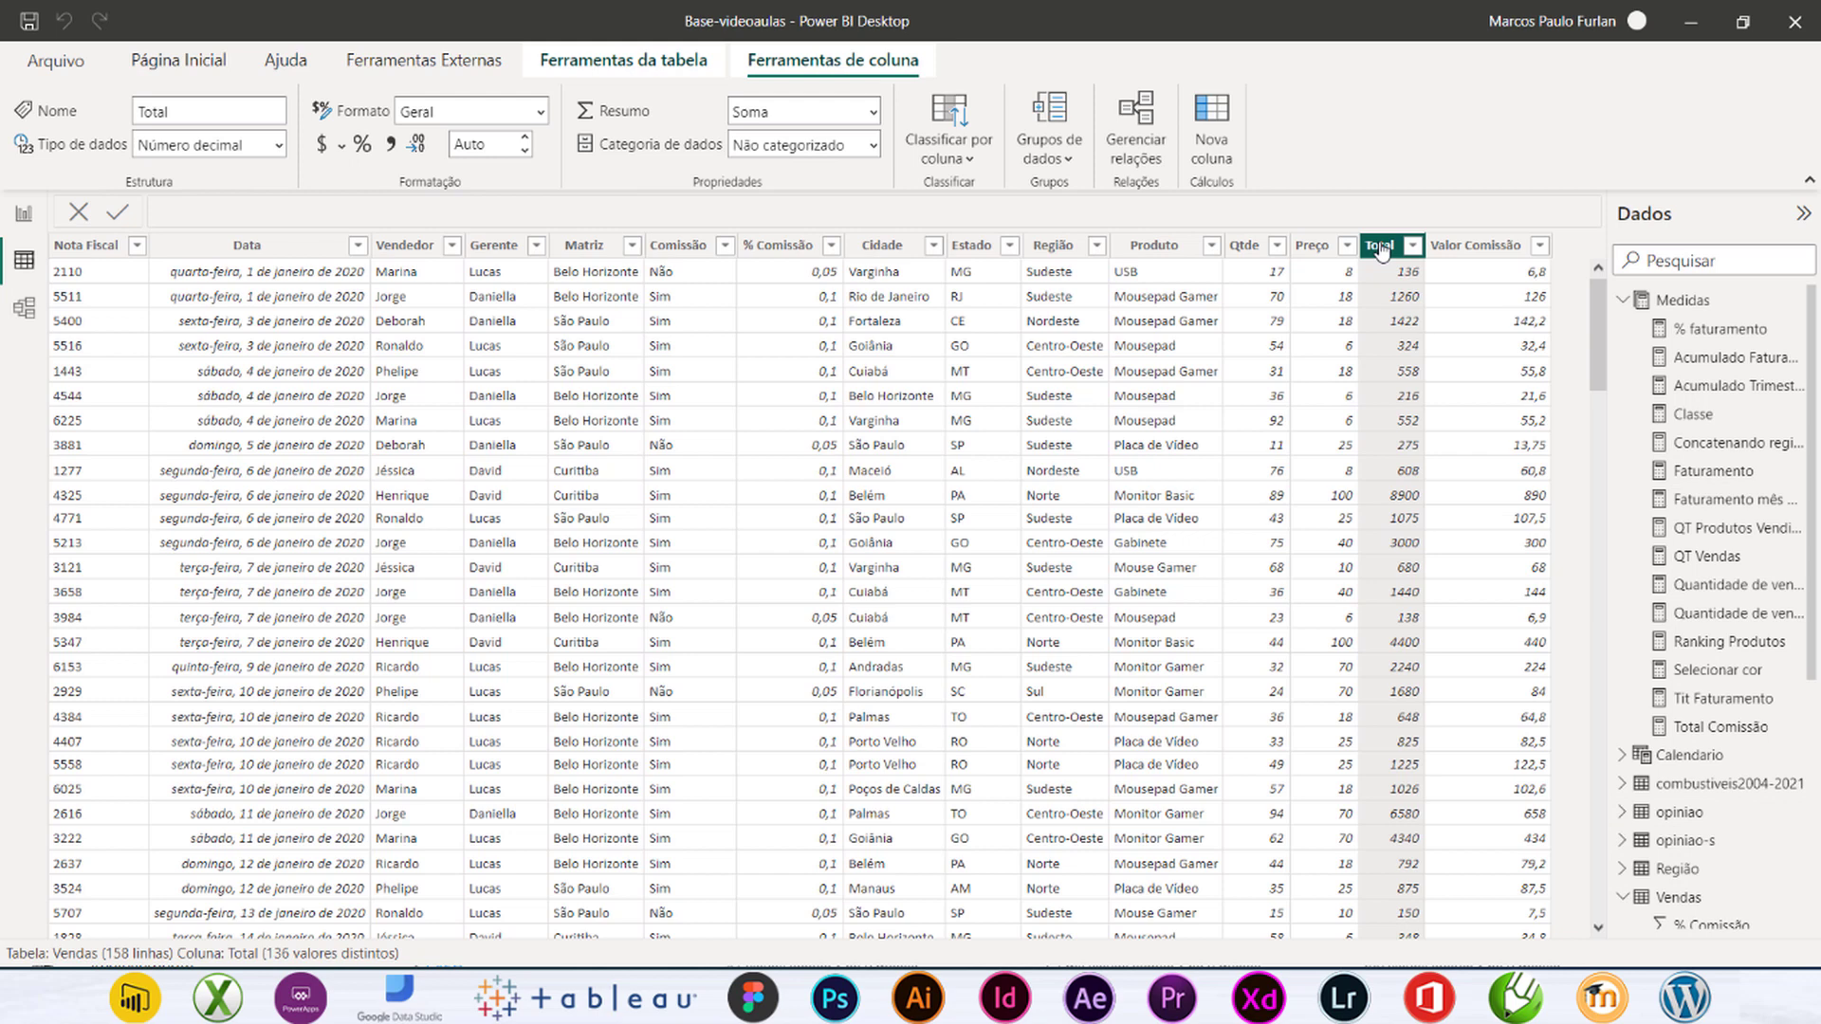
pyautogui.click(1710, 472)
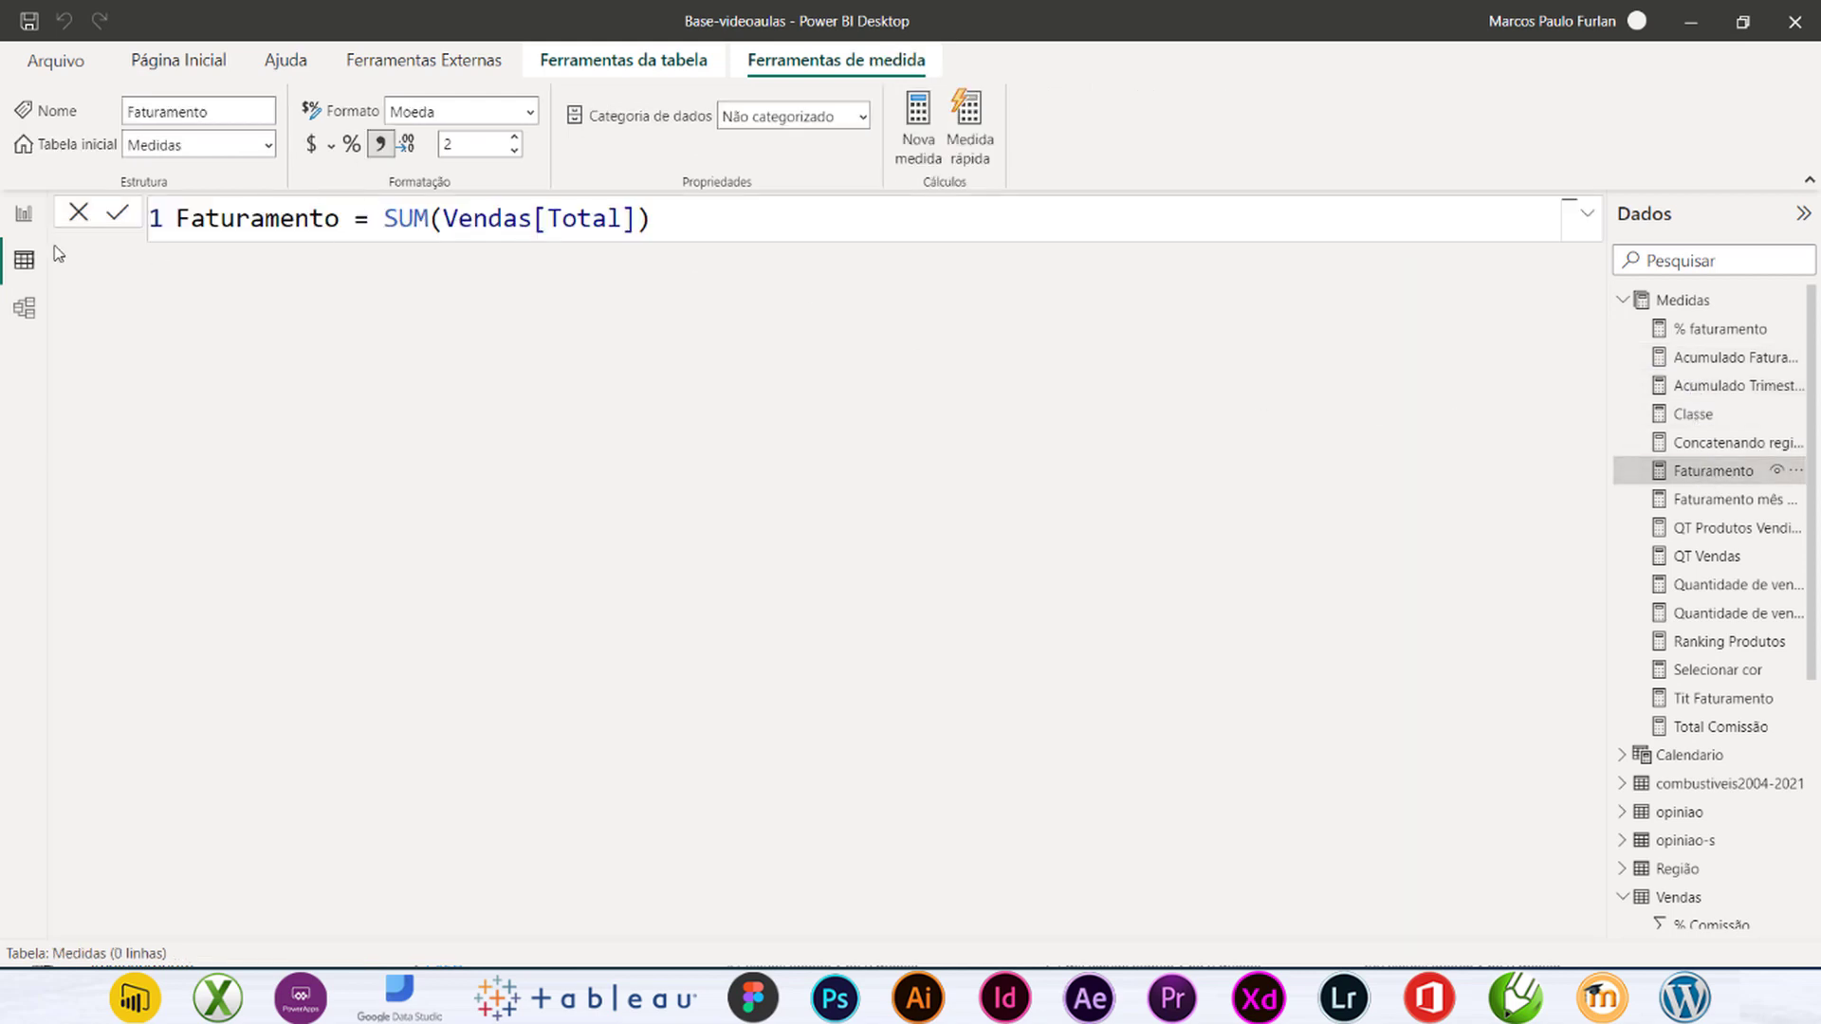
pyautogui.click(23, 214)
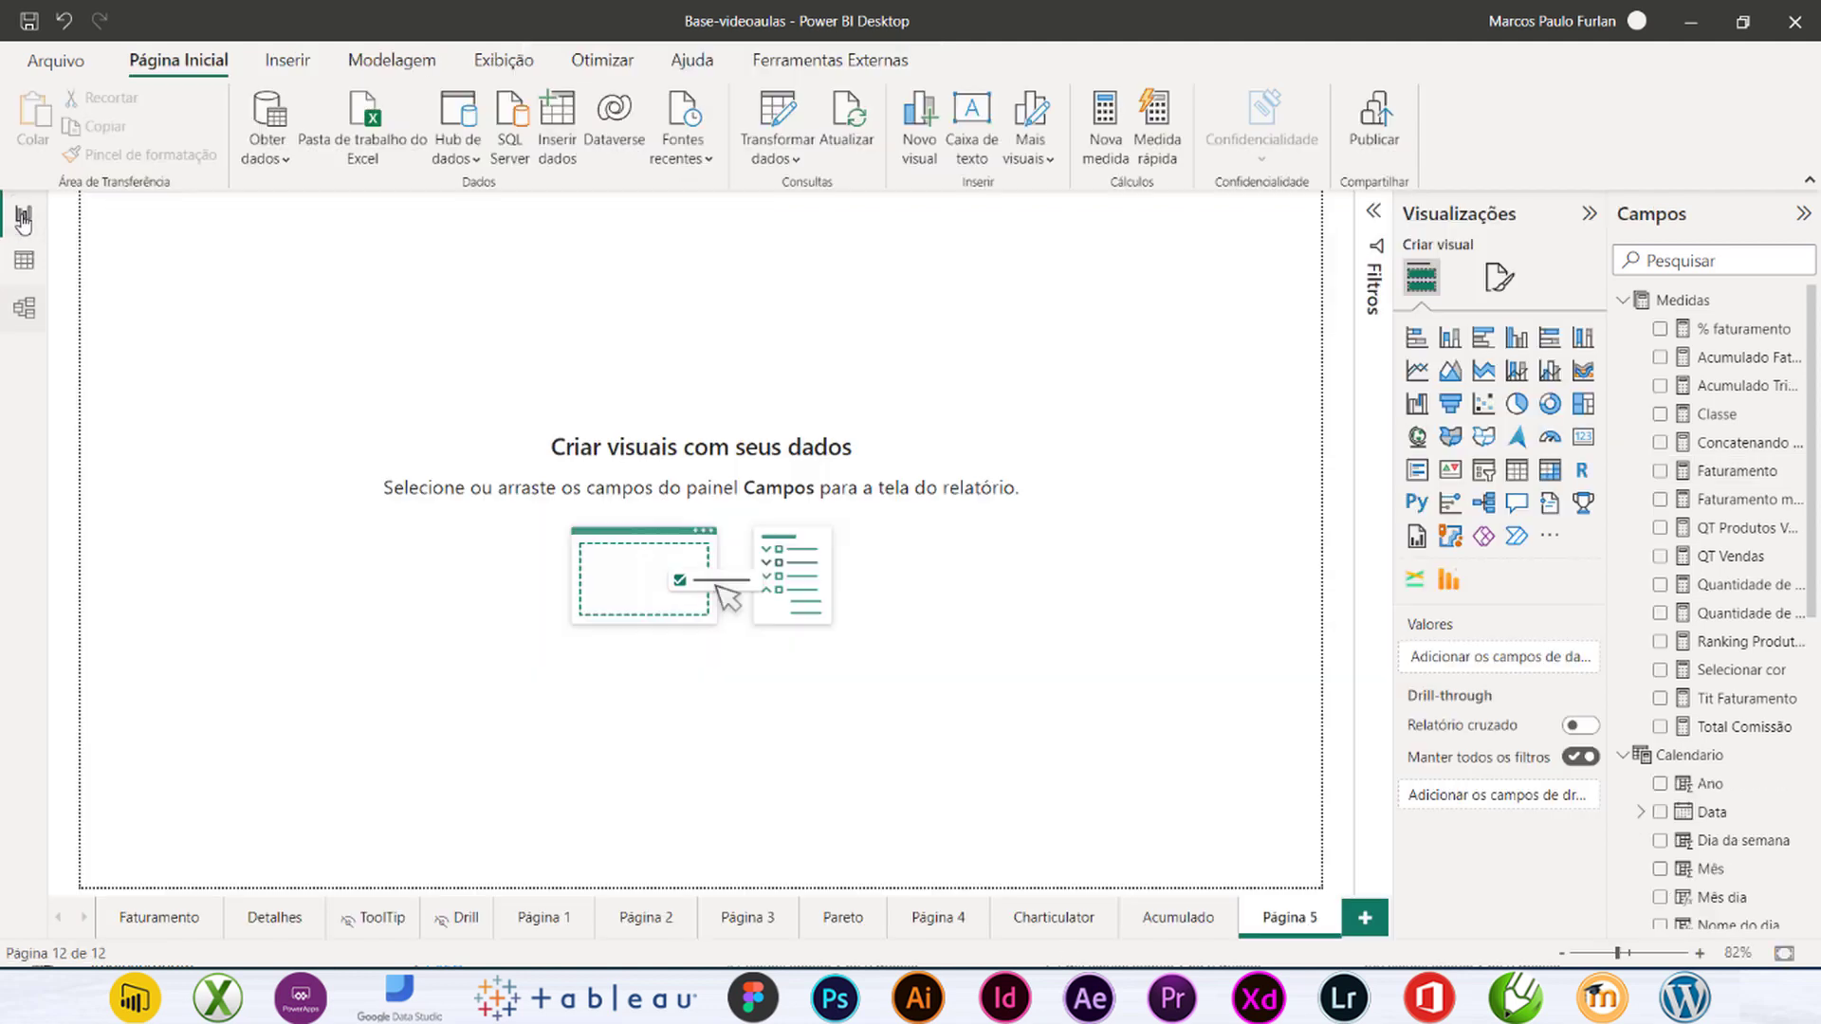
# Step: Add a card visual showing the Faturamento measure in the upper corner of the report page and shrink it to fit the value
pyautogui.click(1582, 437)
pyautogui.moveTo(357, 453); pyautogui.dragTo(602, 504)
pyautogui.moveTo(398, 370); pyautogui.dragTo(382, 431)
pyautogui.moveTo(1716, 475); pyautogui.dragTo(369, 361)
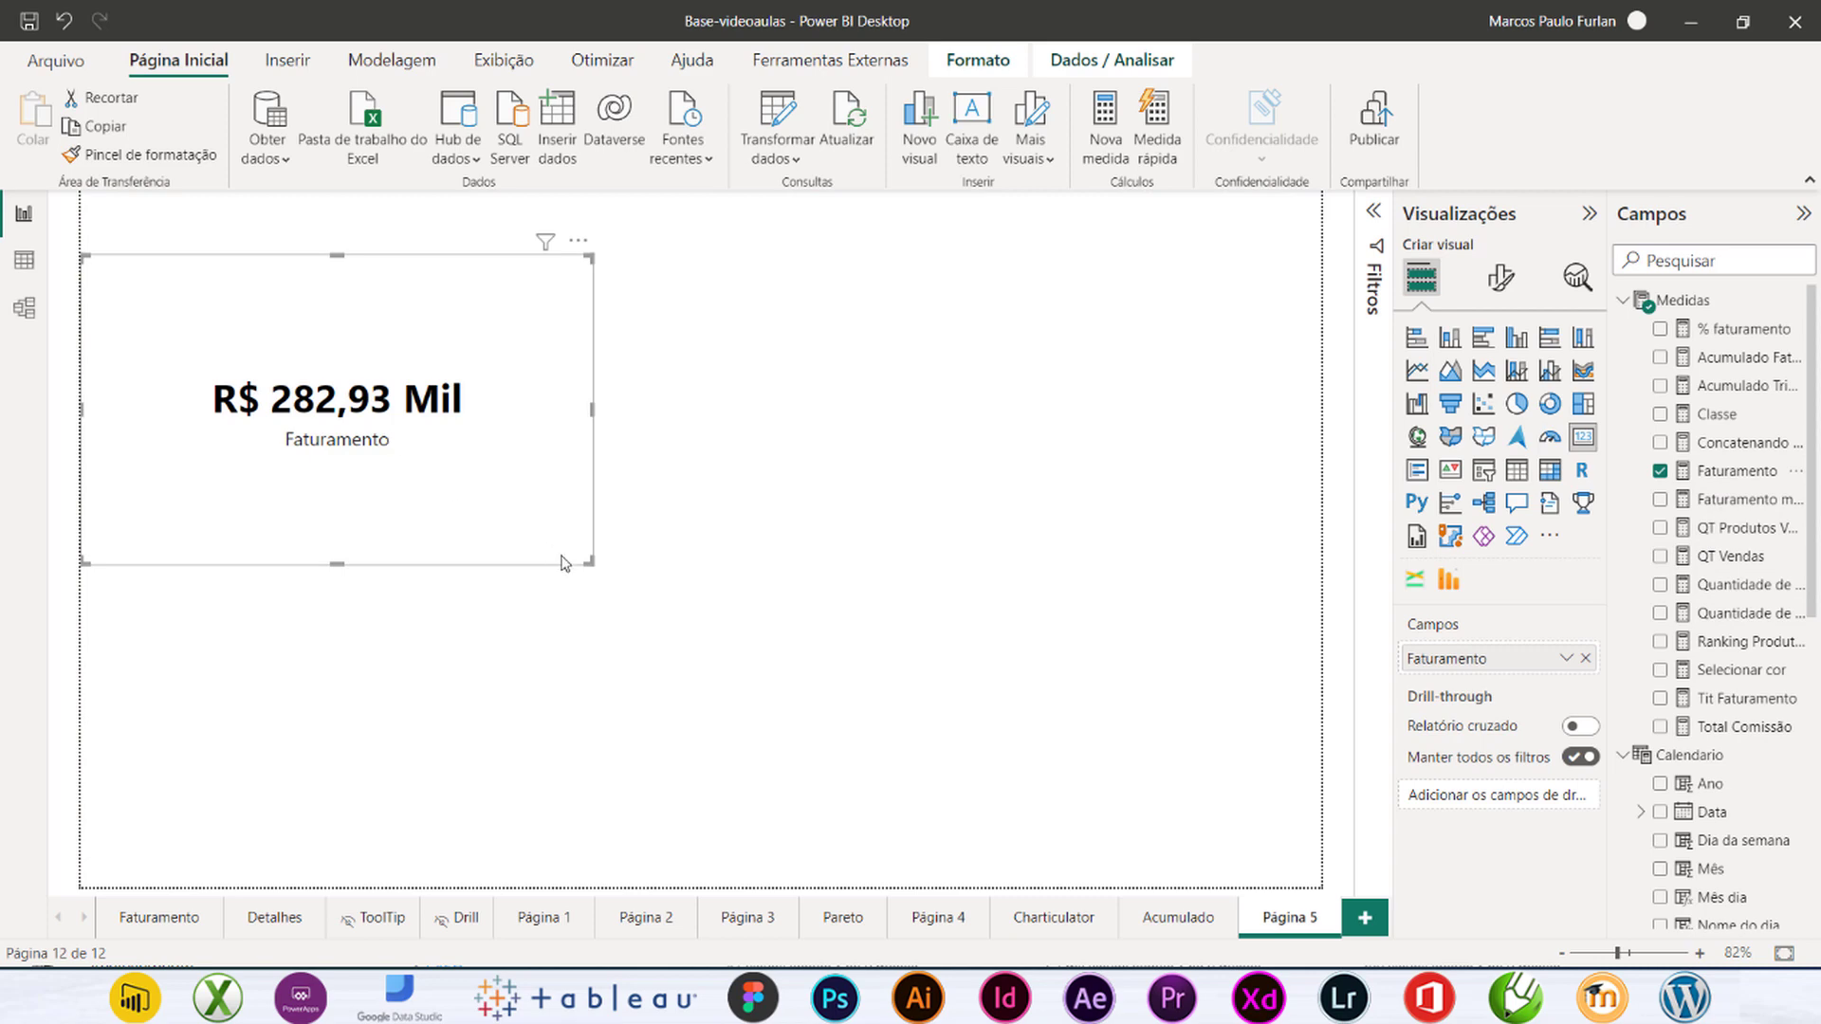
pyautogui.moveTo(590, 563); pyautogui.dragTo(483, 391)
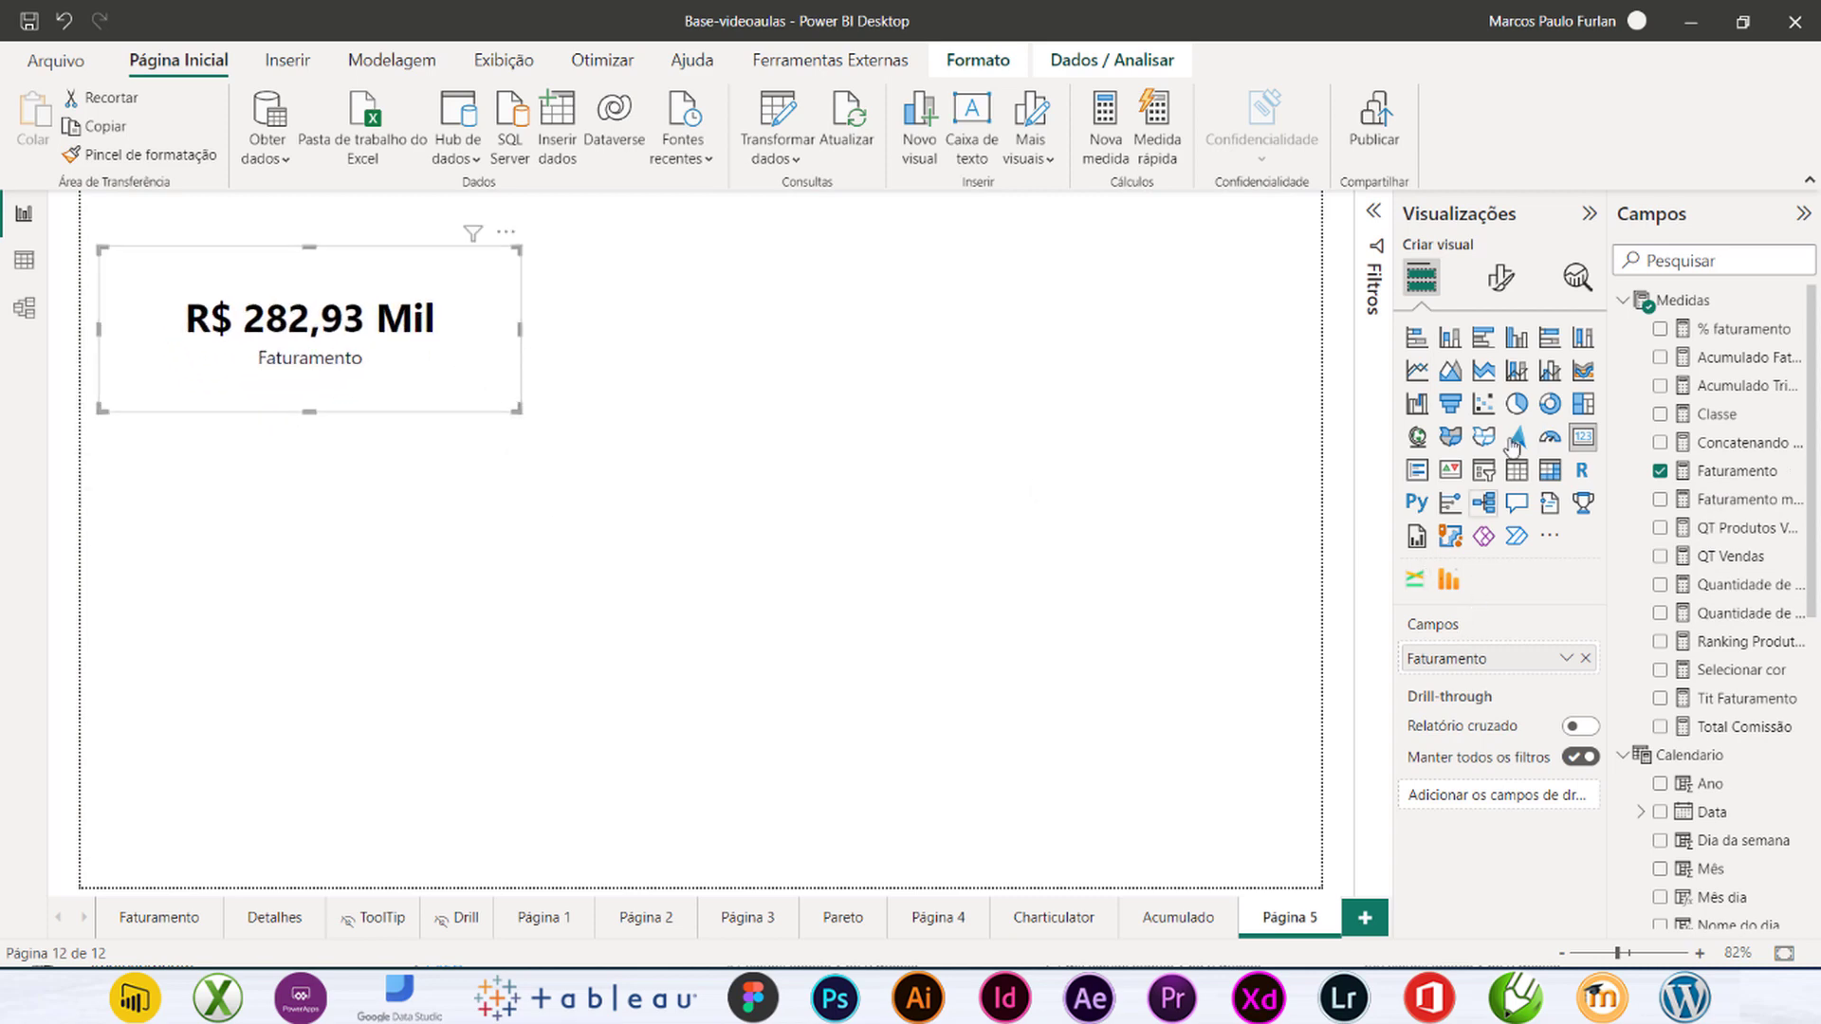
# Step: Set the Faturamento card's callout value to display units Nenhum with 2 decimal places
pyautogui.click(1504, 282)
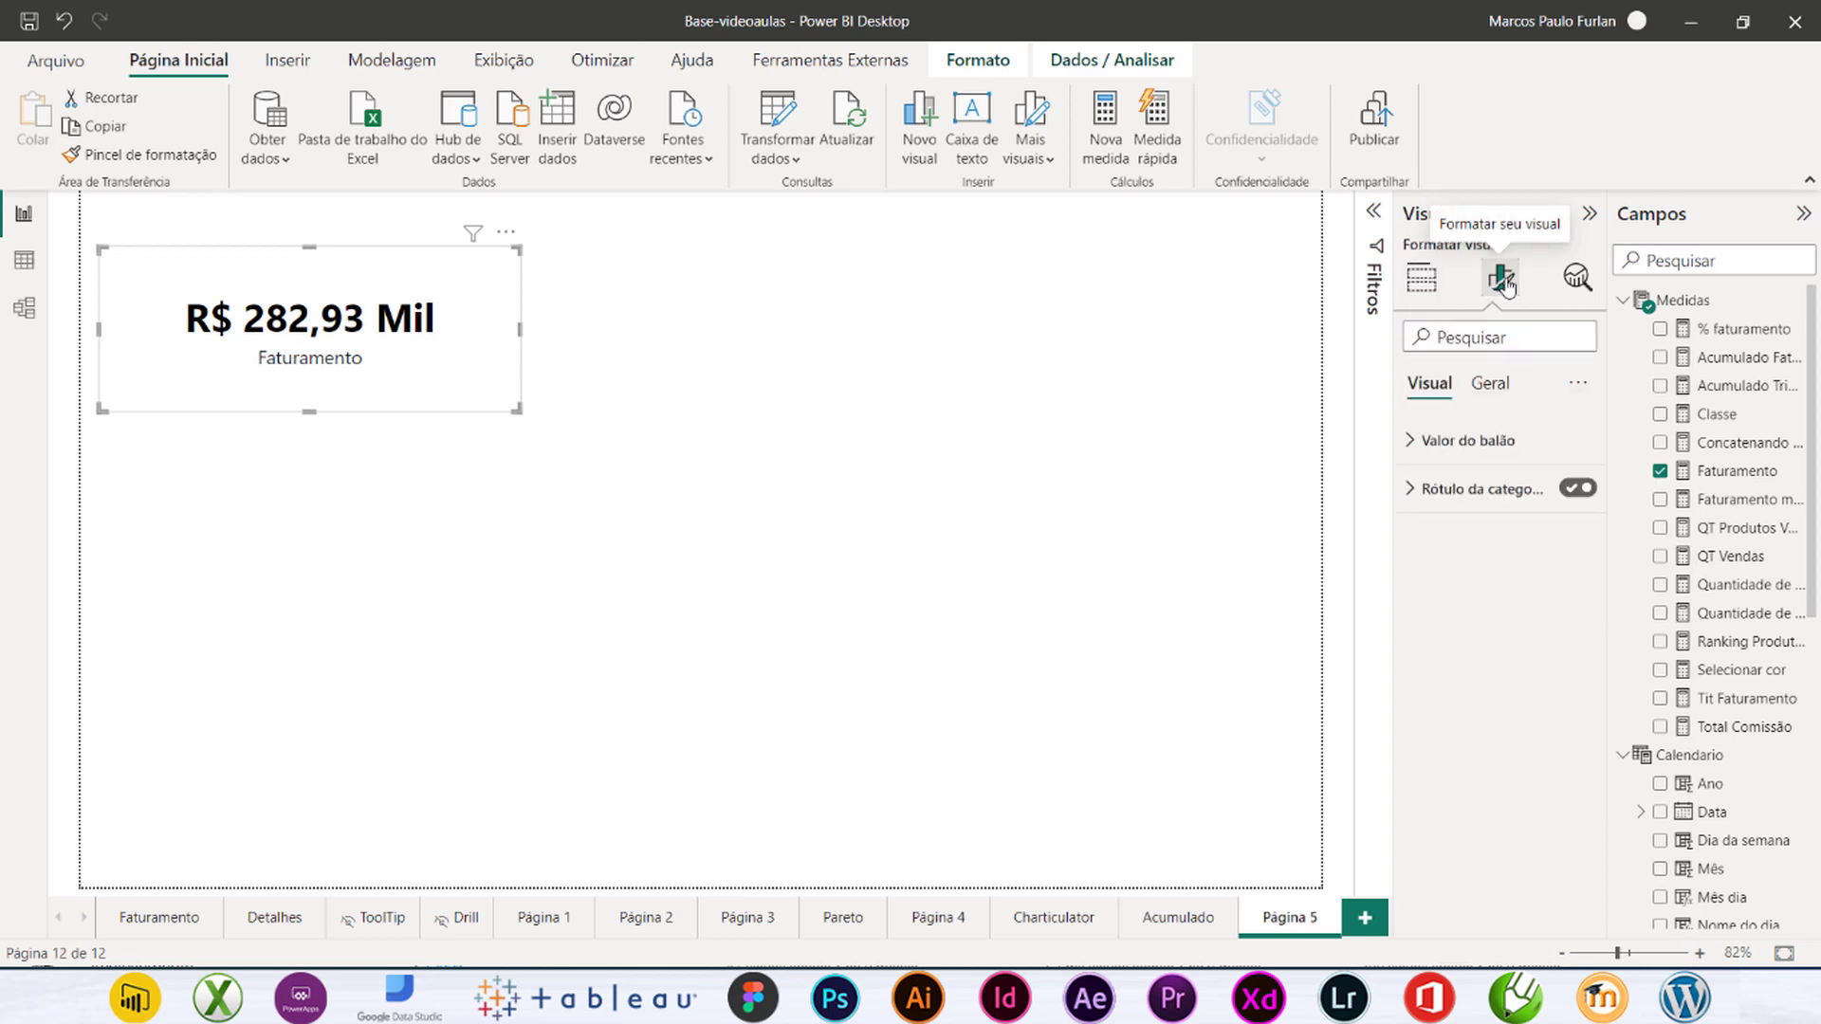
pyautogui.click(1418, 444)
pyautogui.click(1462, 677)
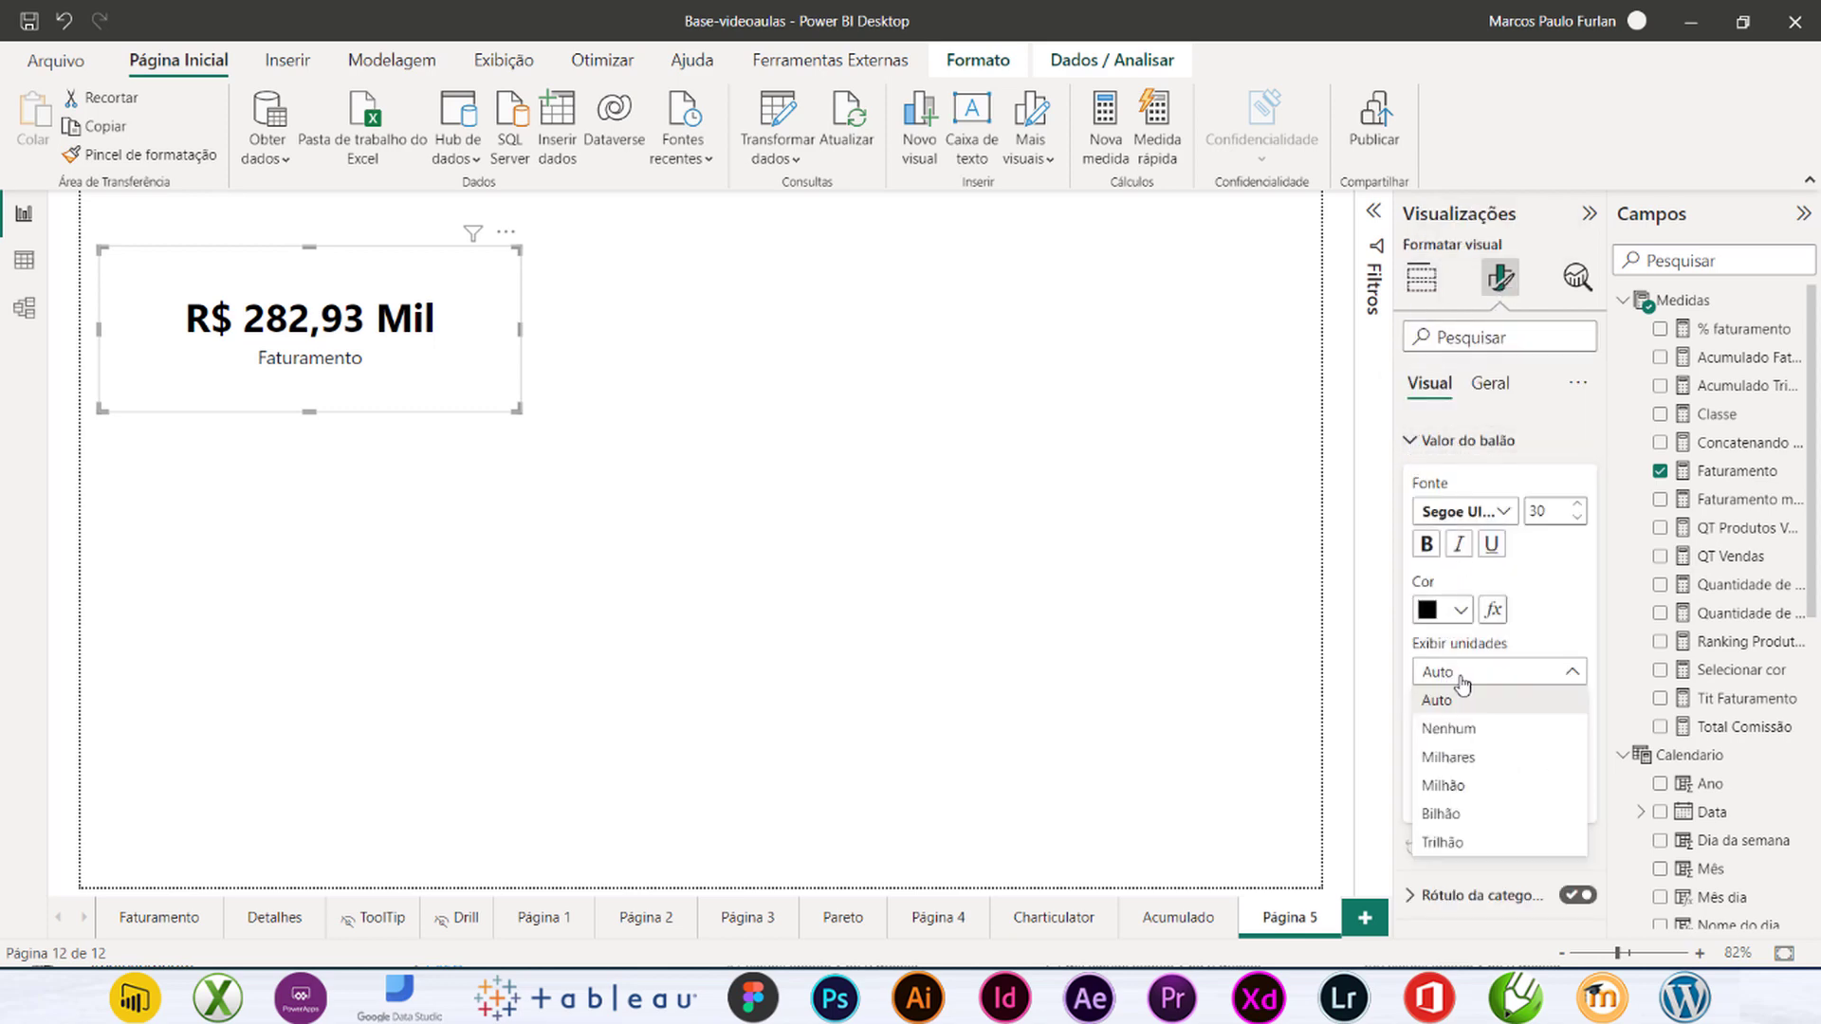
pyautogui.click(1464, 729)
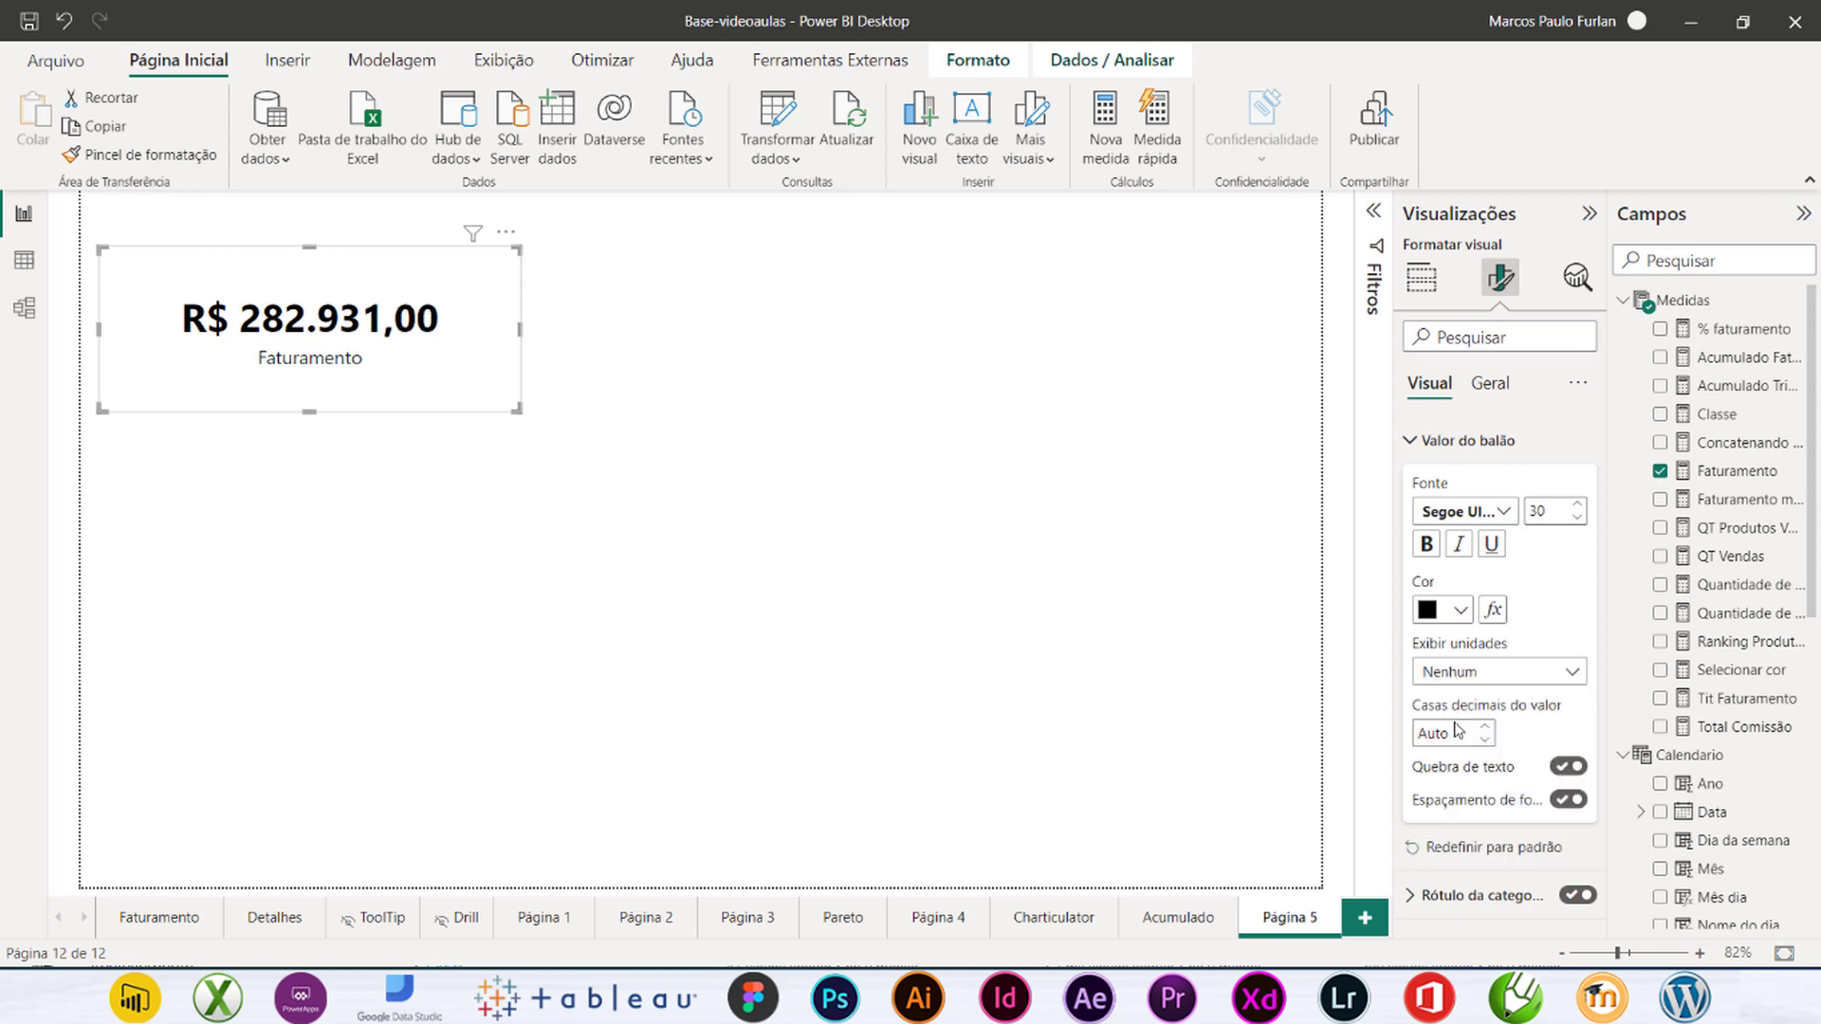
pyautogui.click(1467, 735)
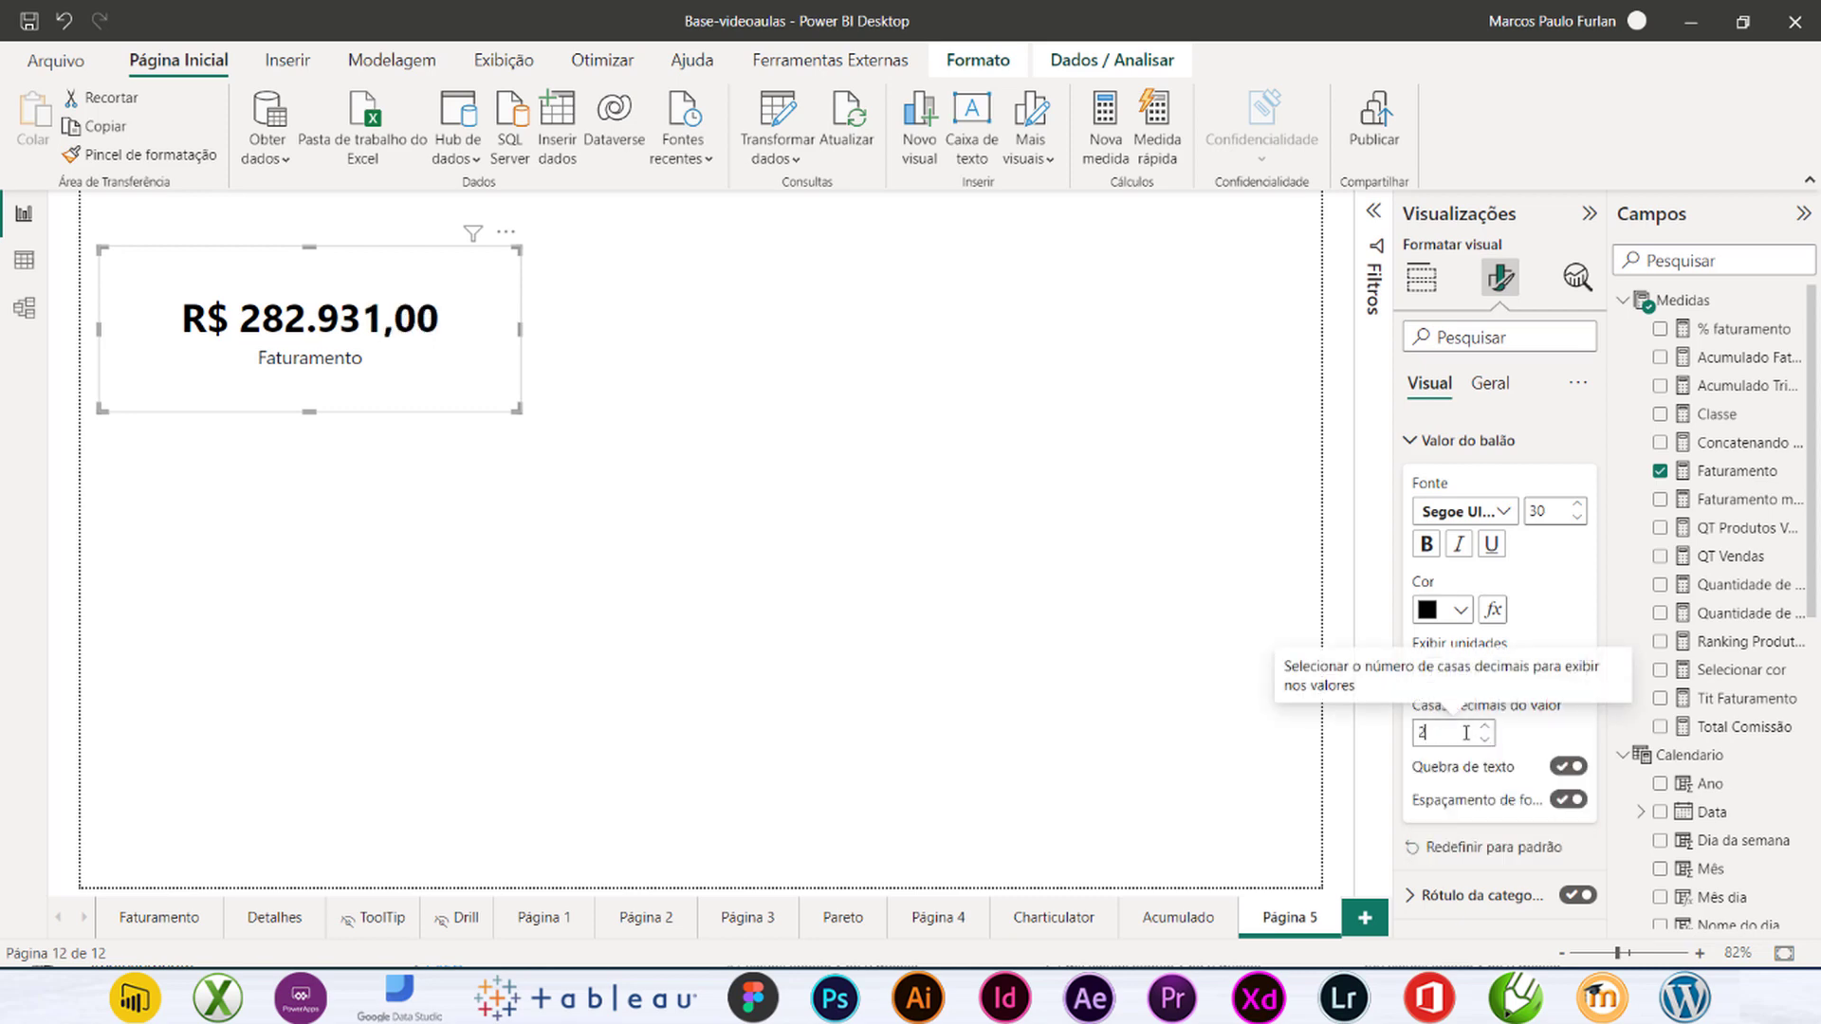
pyautogui.click(775, 440)
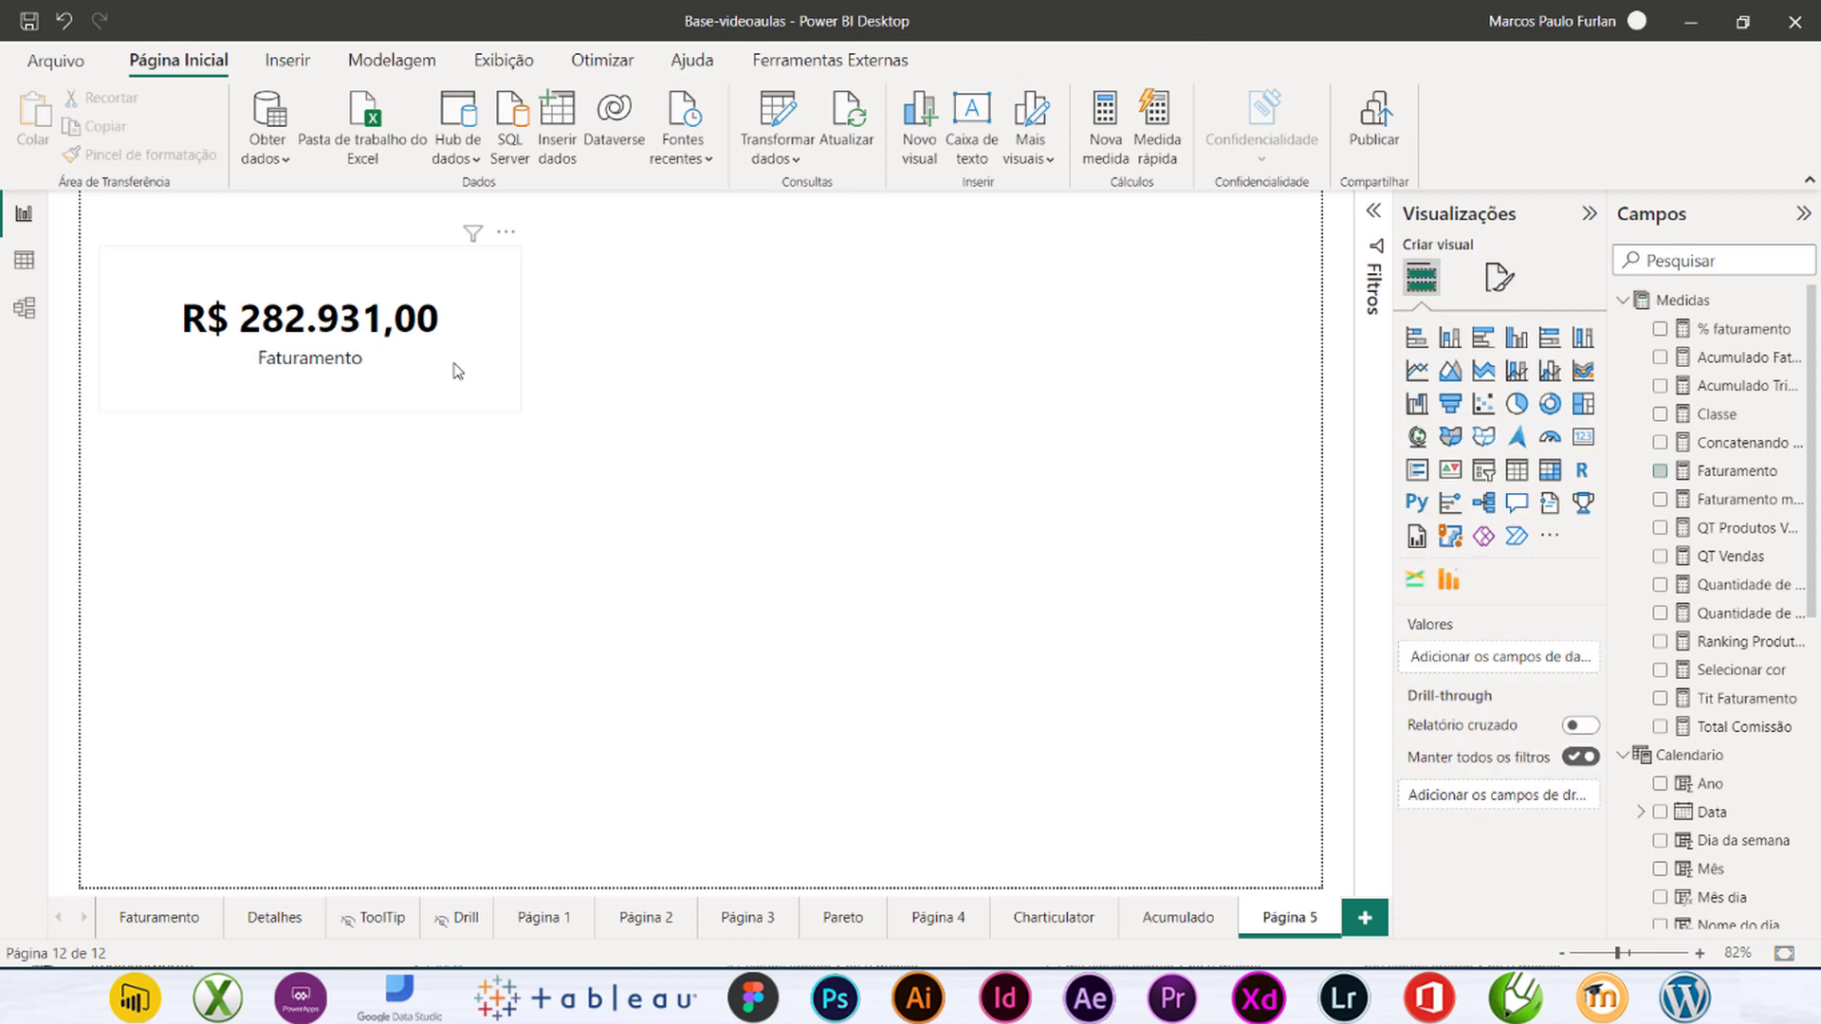
pyautogui.click(445, 363)
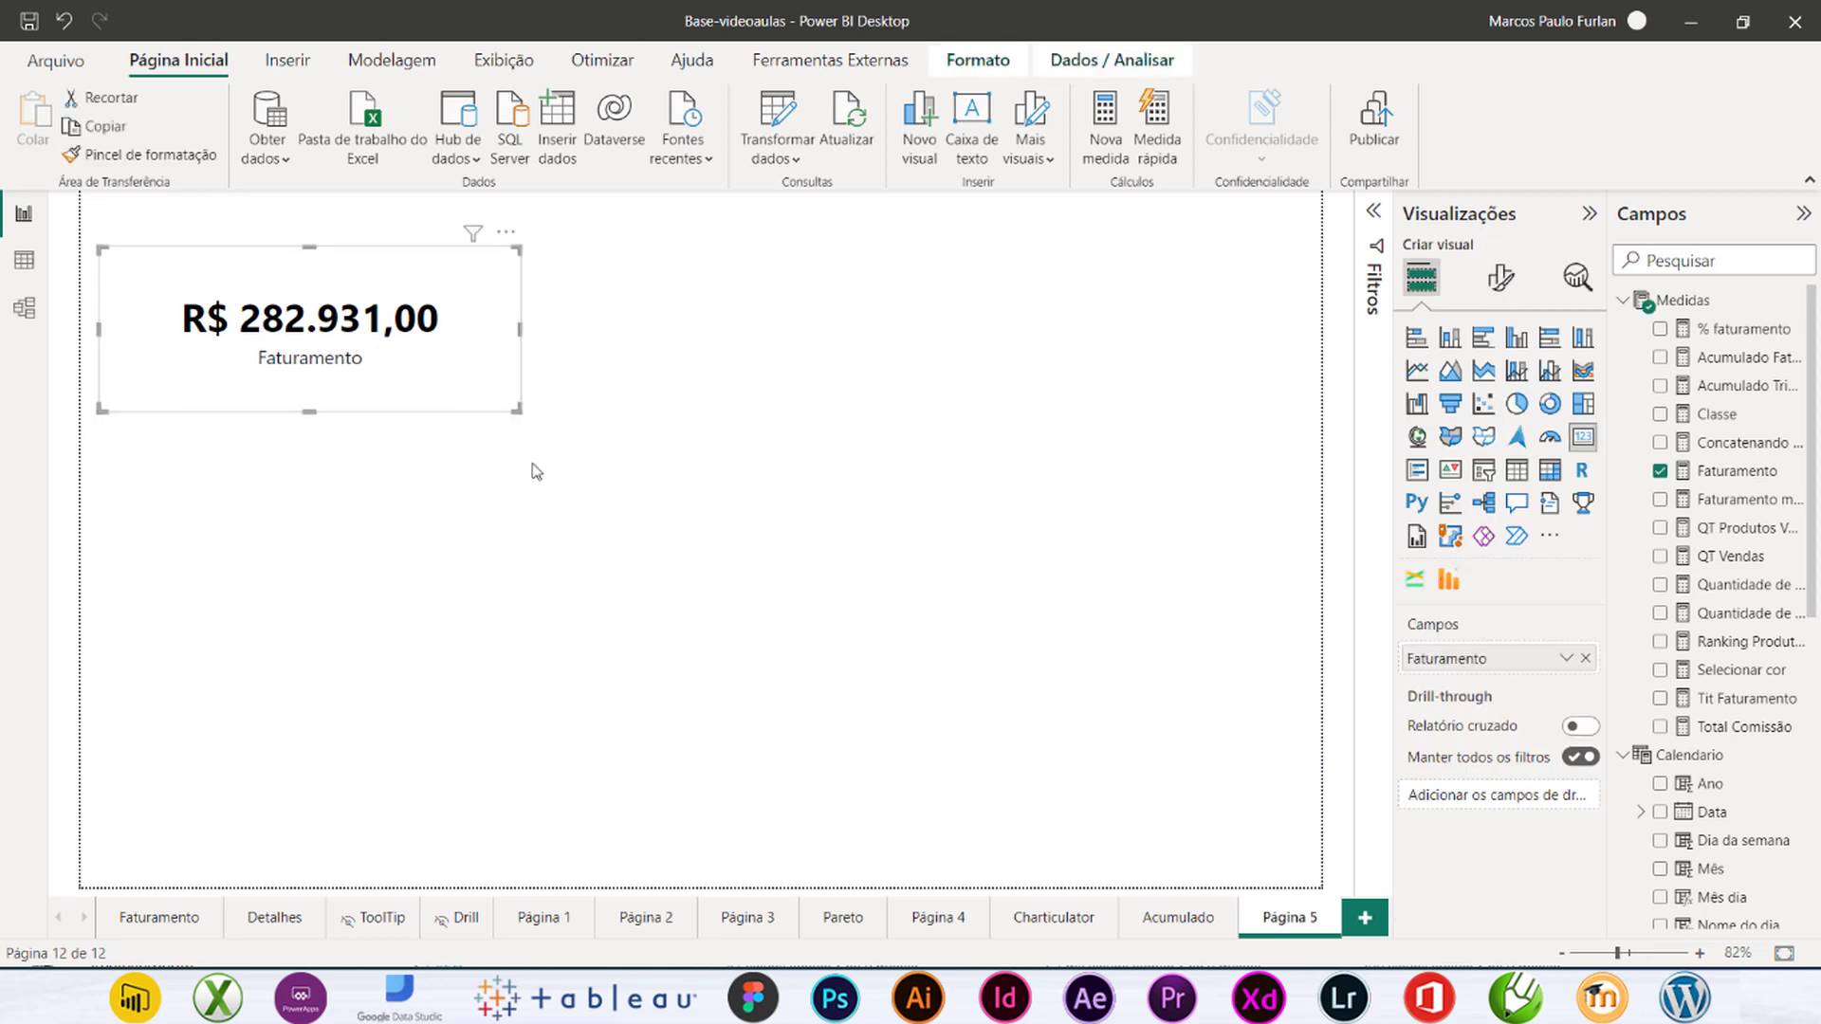
pyautogui.click(930, 456)
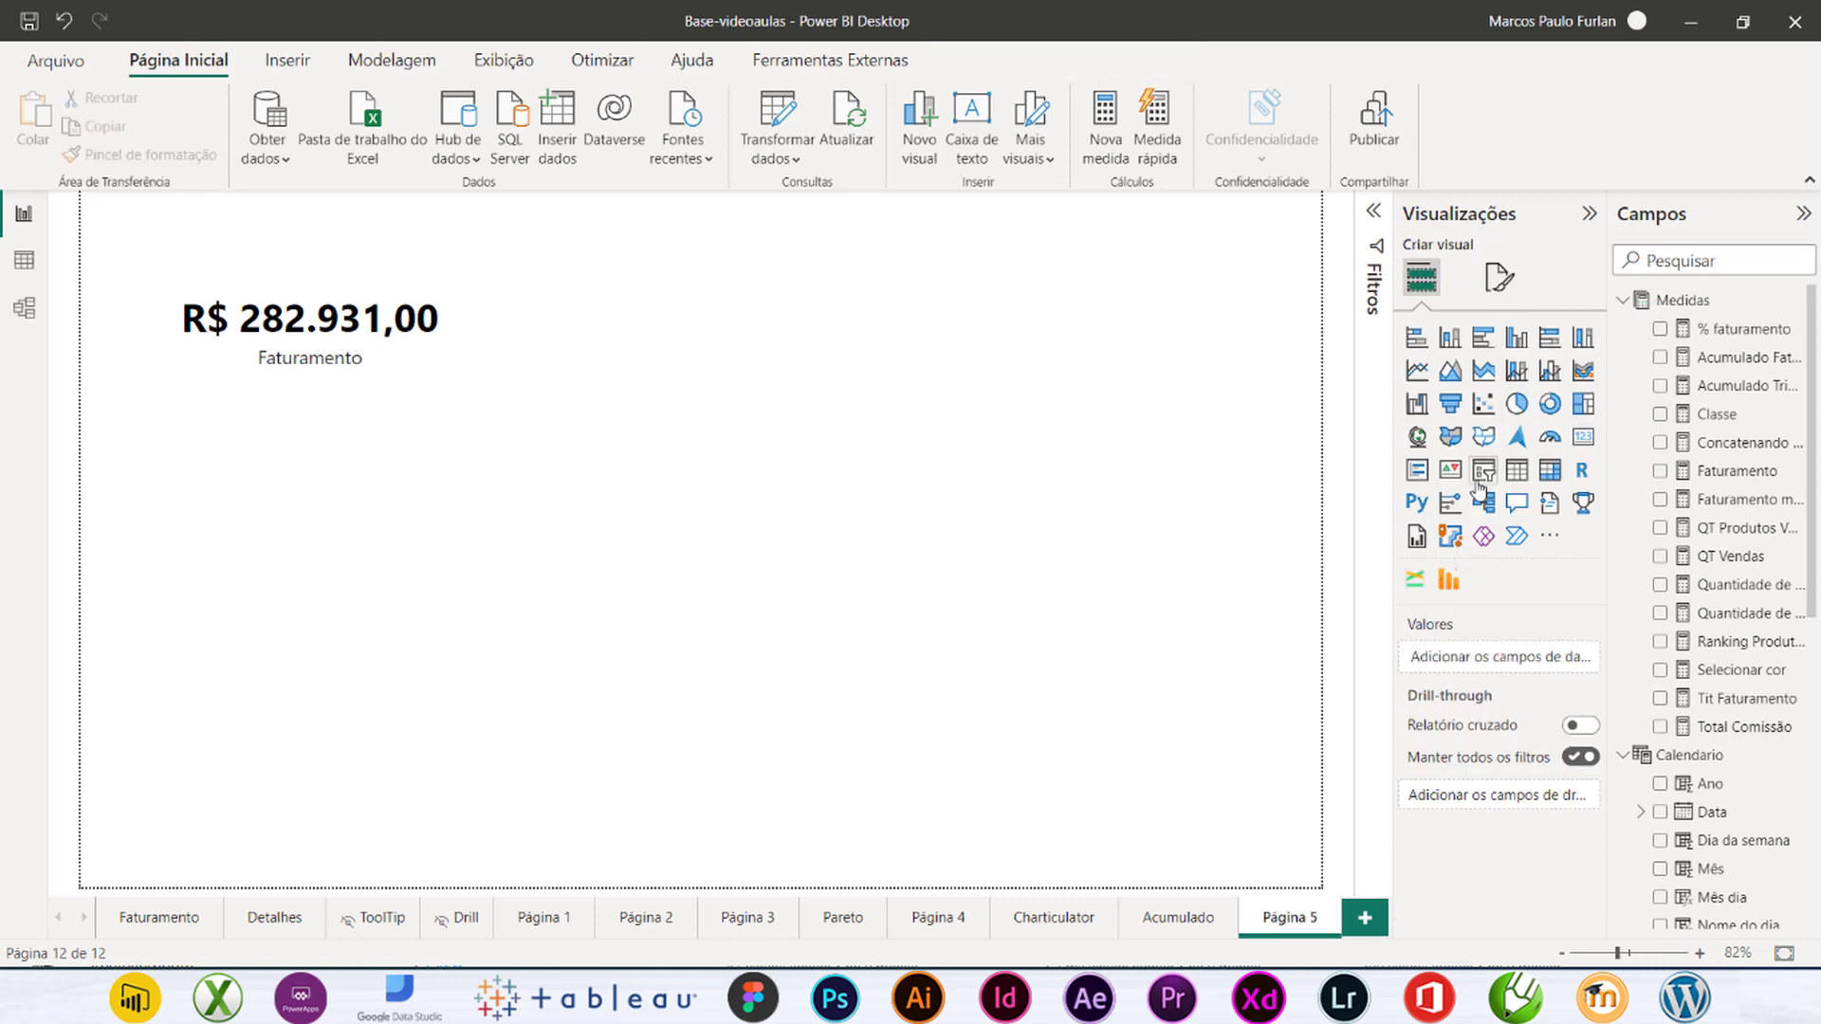
# Step: Insert an empty table visual directly below the Faturamento card and enlarge it
pyautogui.click(1516, 470)
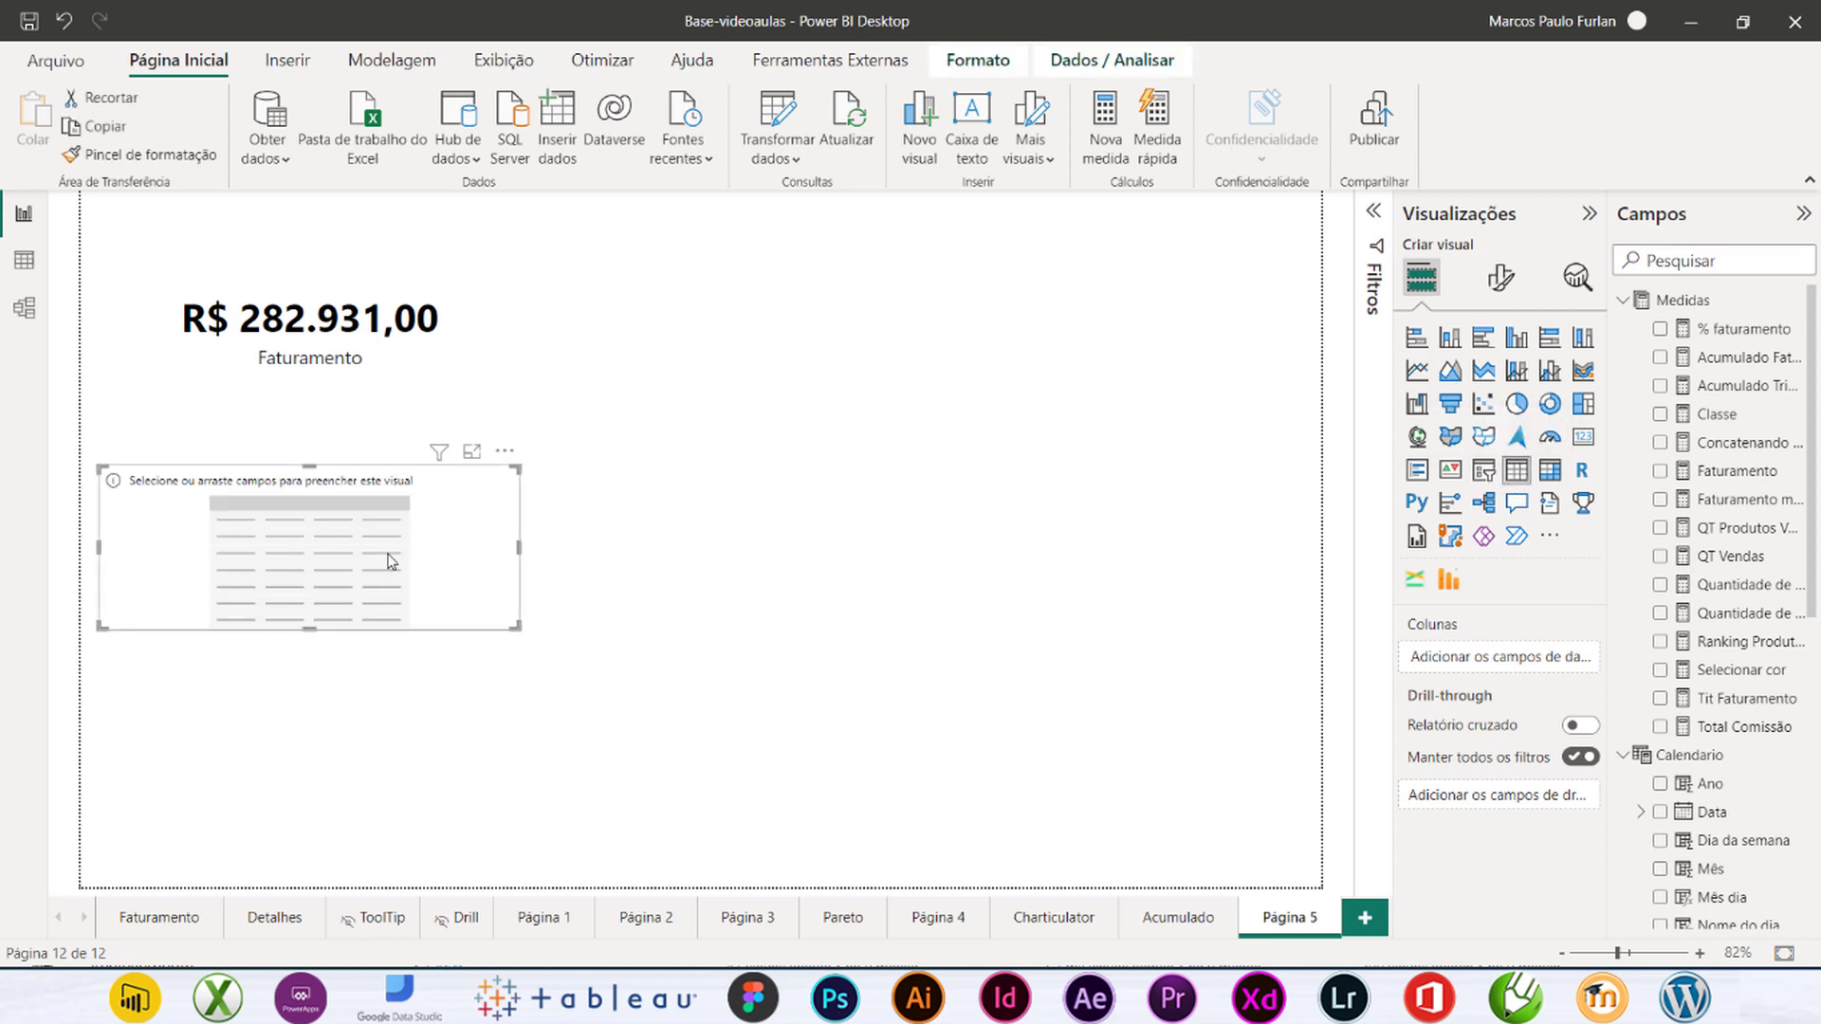
pyautogui.moveTo(391, 544); pyautogui.dragTo(392, 500)
pyautogui.moveTo(513, 566); pyautogui.dragTo(841, 759)
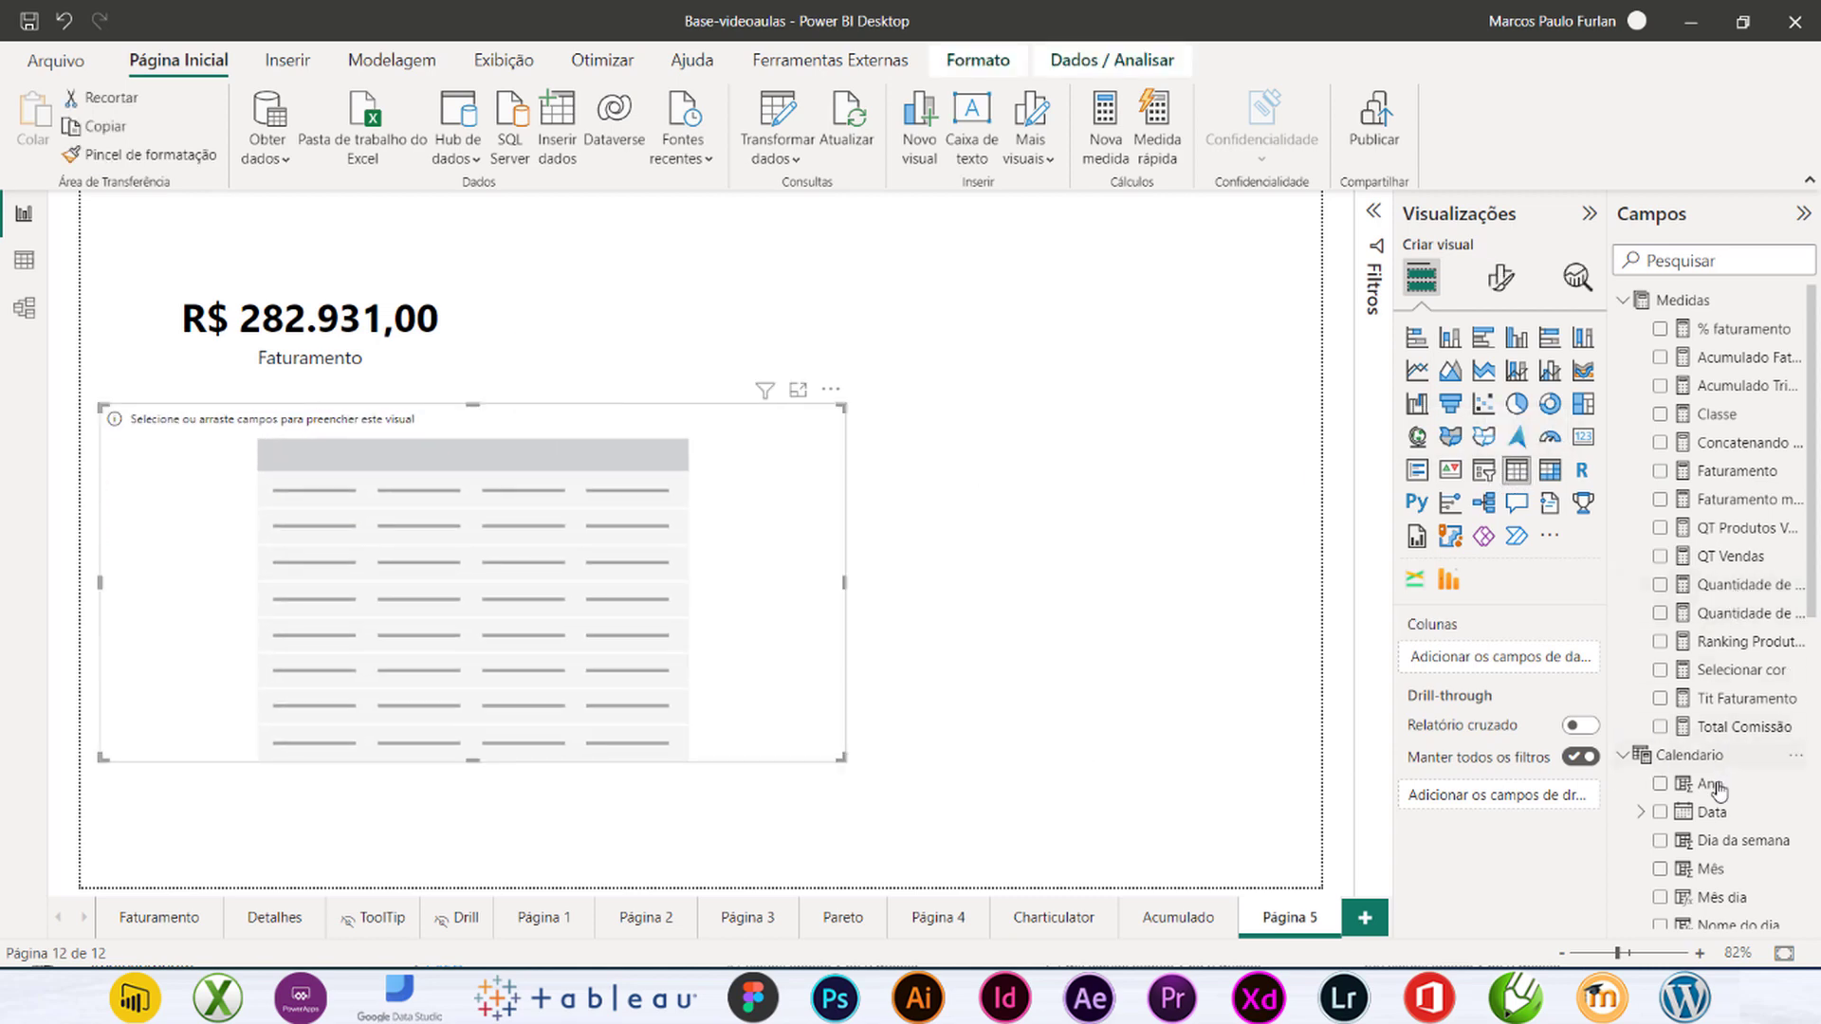
# Step: Fill the table with the Produto field from Vendas and the Faturamento measure
pyautogui.scroll(-6, 1717, 816)
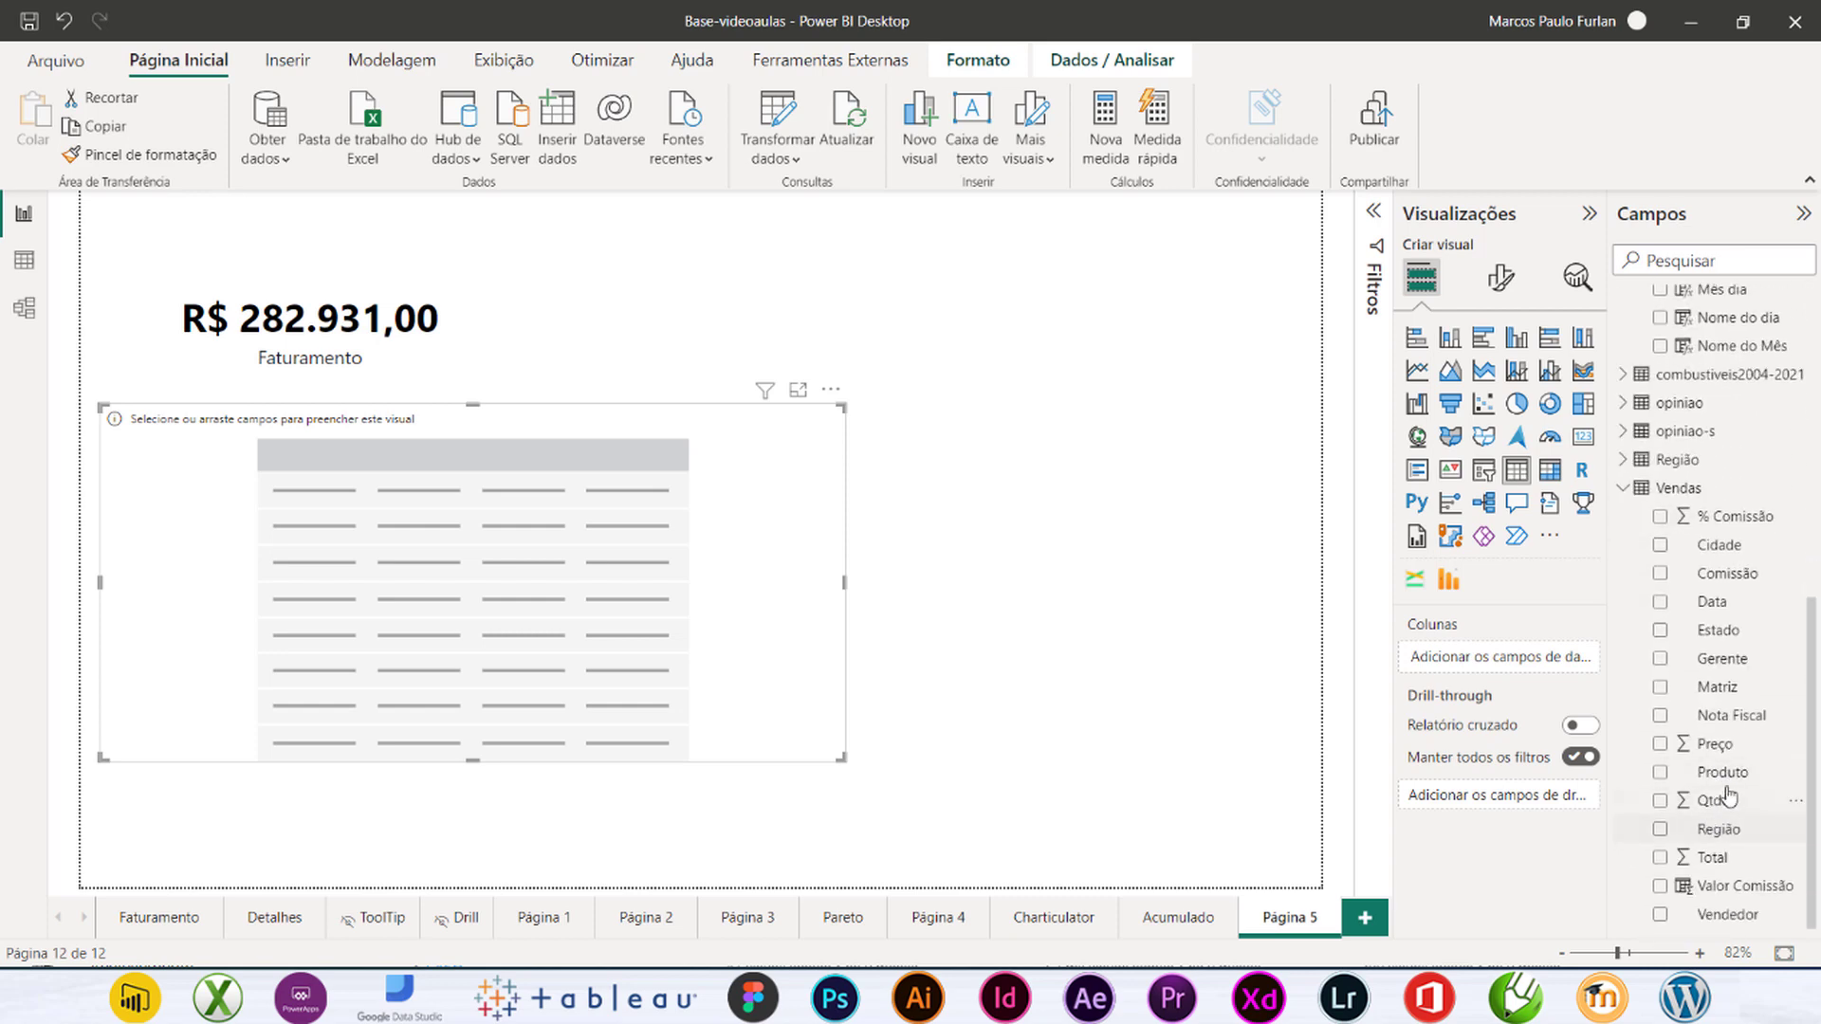
pyautogui.moveTo(1090, 683); pyautogui.dragTo(500, 582)
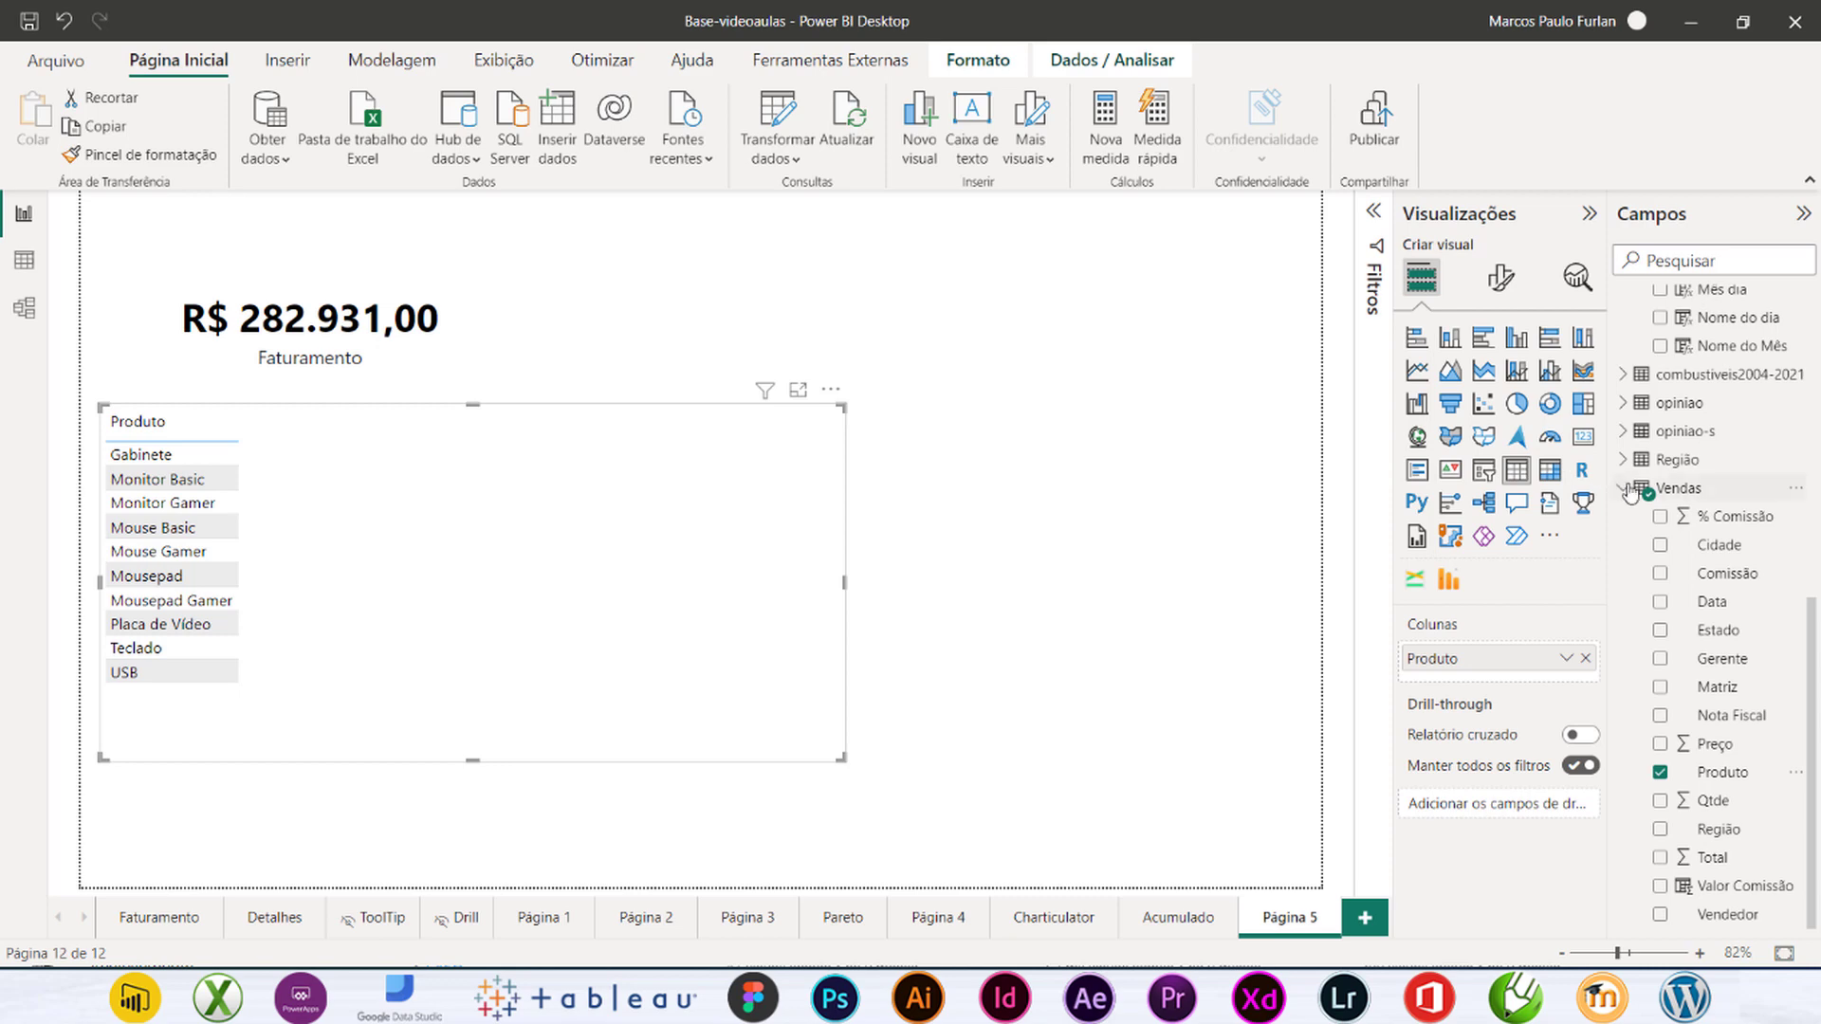
pyautogui.scroll(6, 1716, 433)
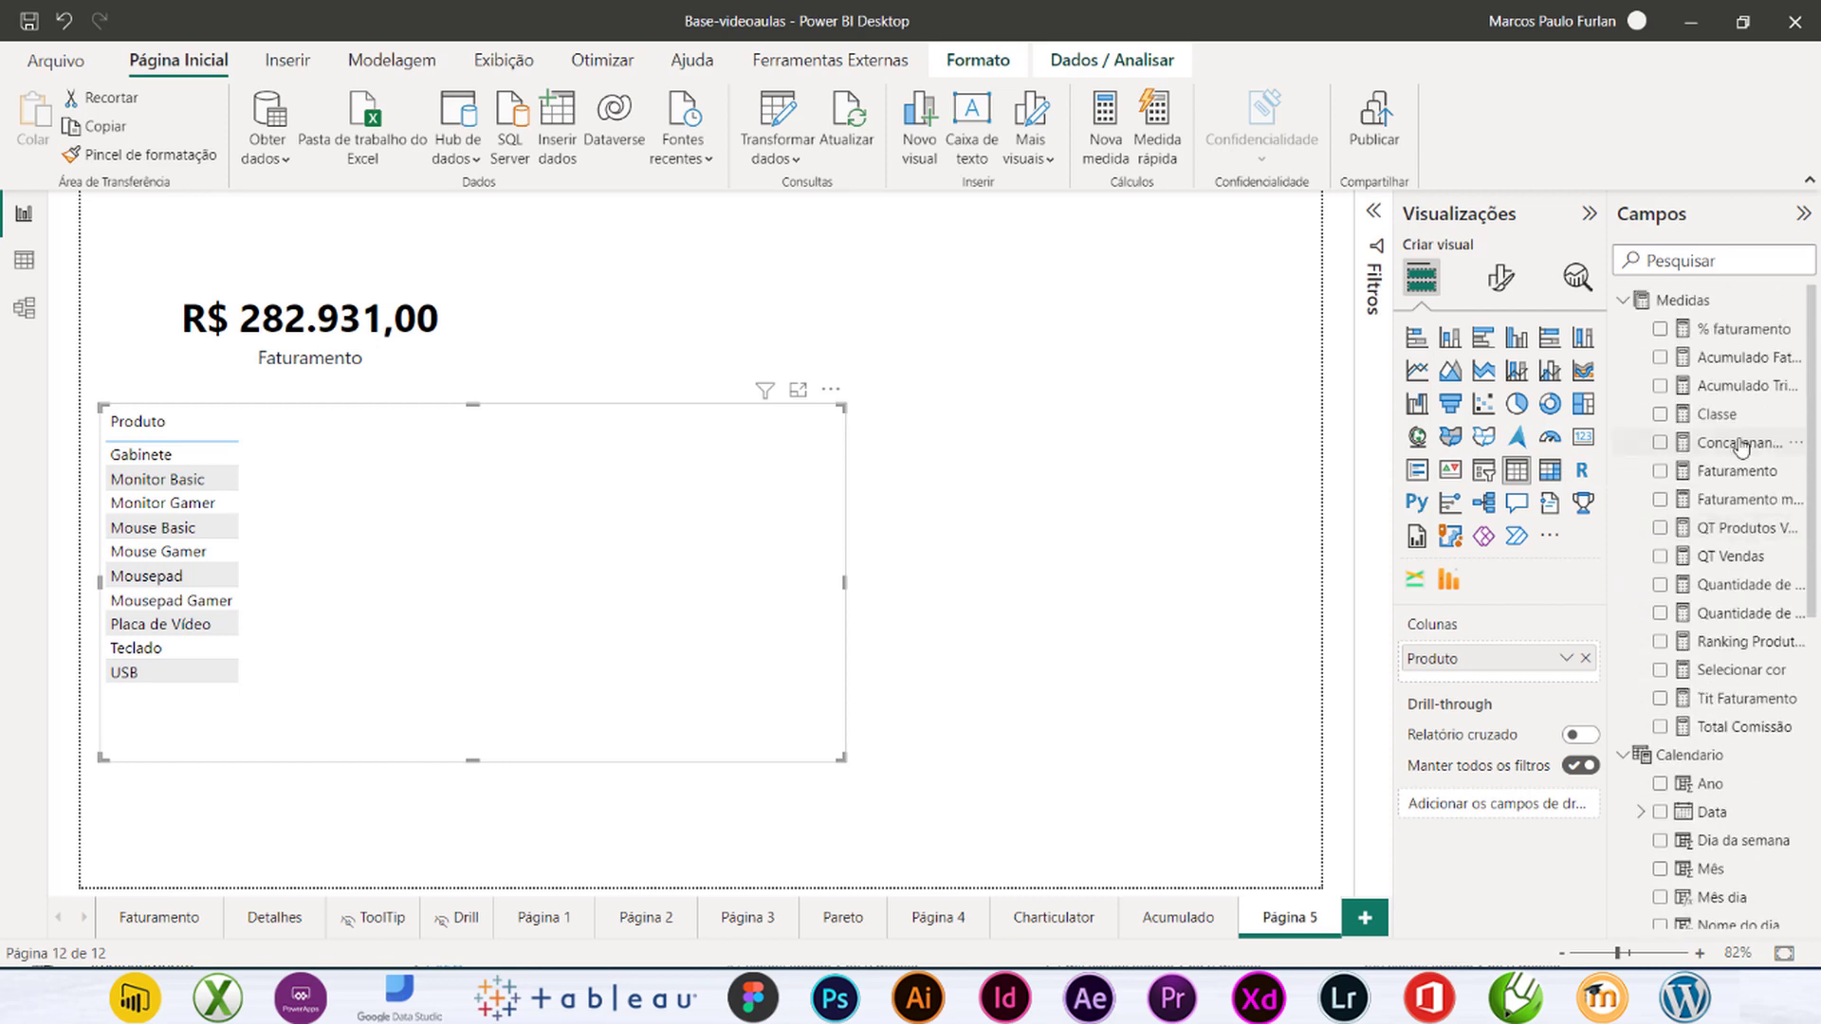
pyautogui.moveTo(1743, 470); pyautogui.dragTo(605, 534)
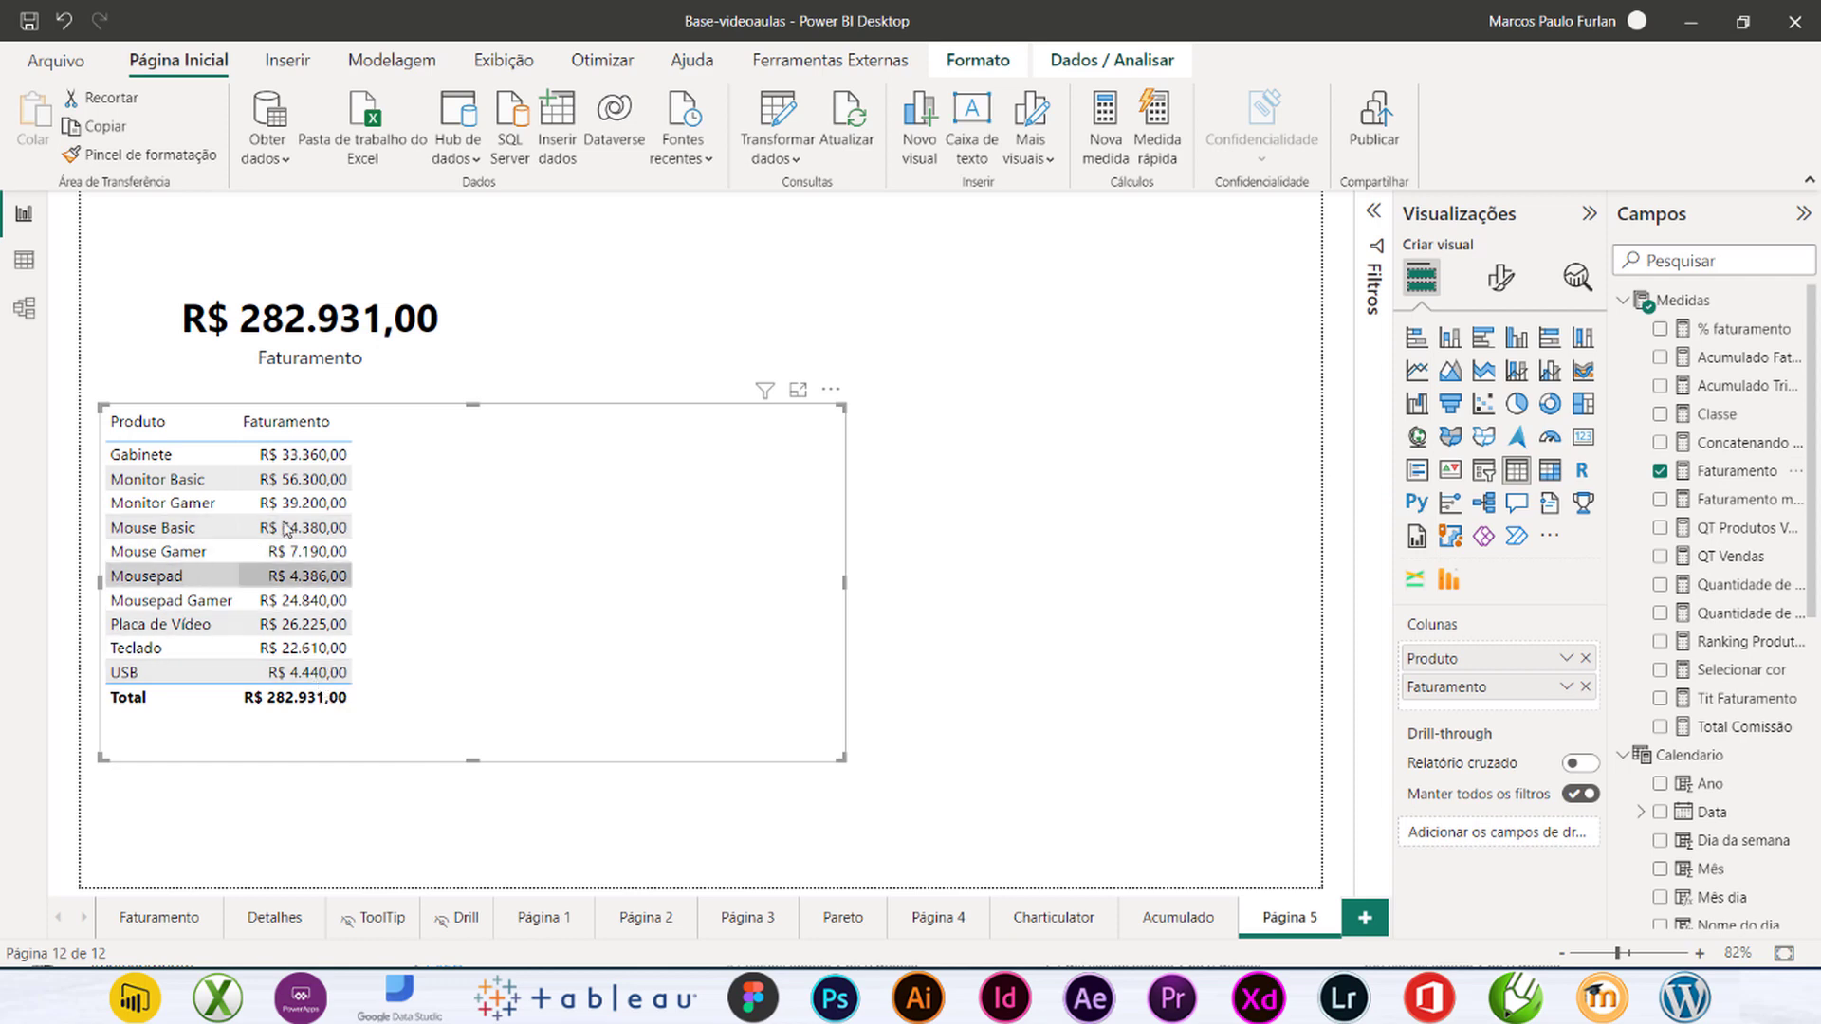
# Step: Add the Calendario table's Data field as the table's first column, shown as plain dates instead of a date hierarchy
pyautogui.scroll(-3, 1695, 642)
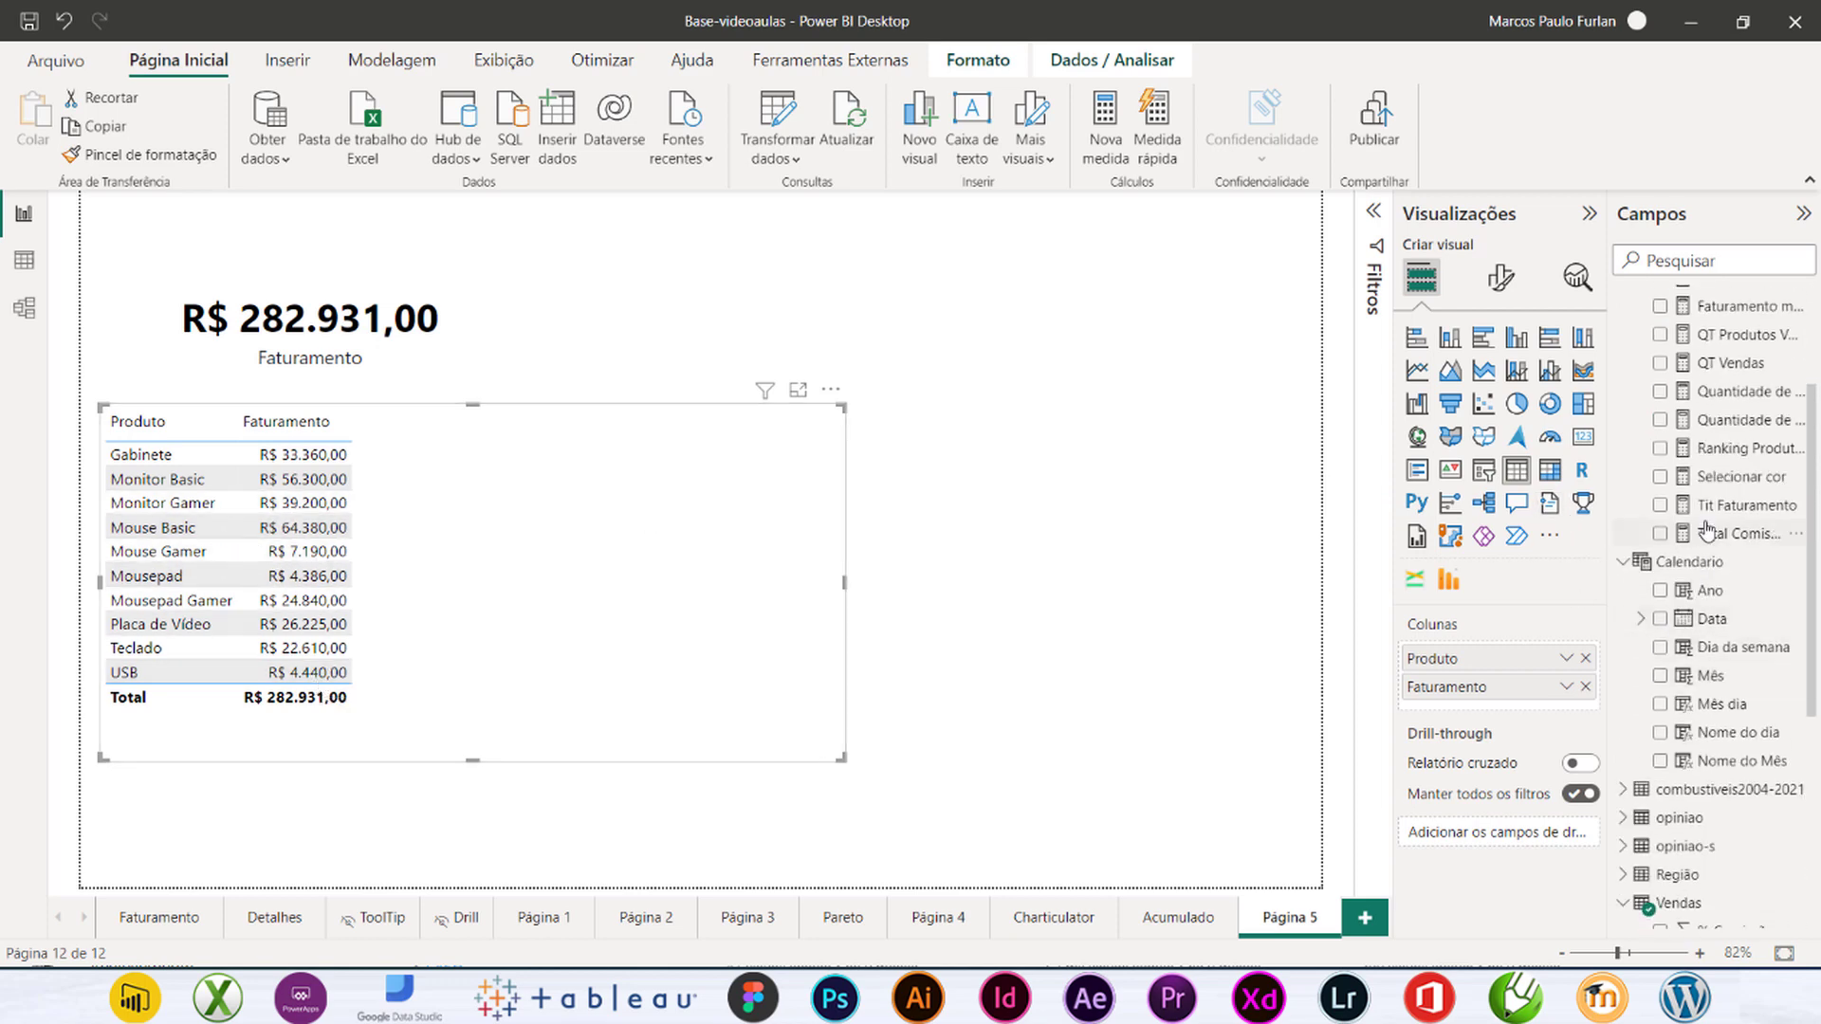
pyautogui.scroll(3, 1703, 531)
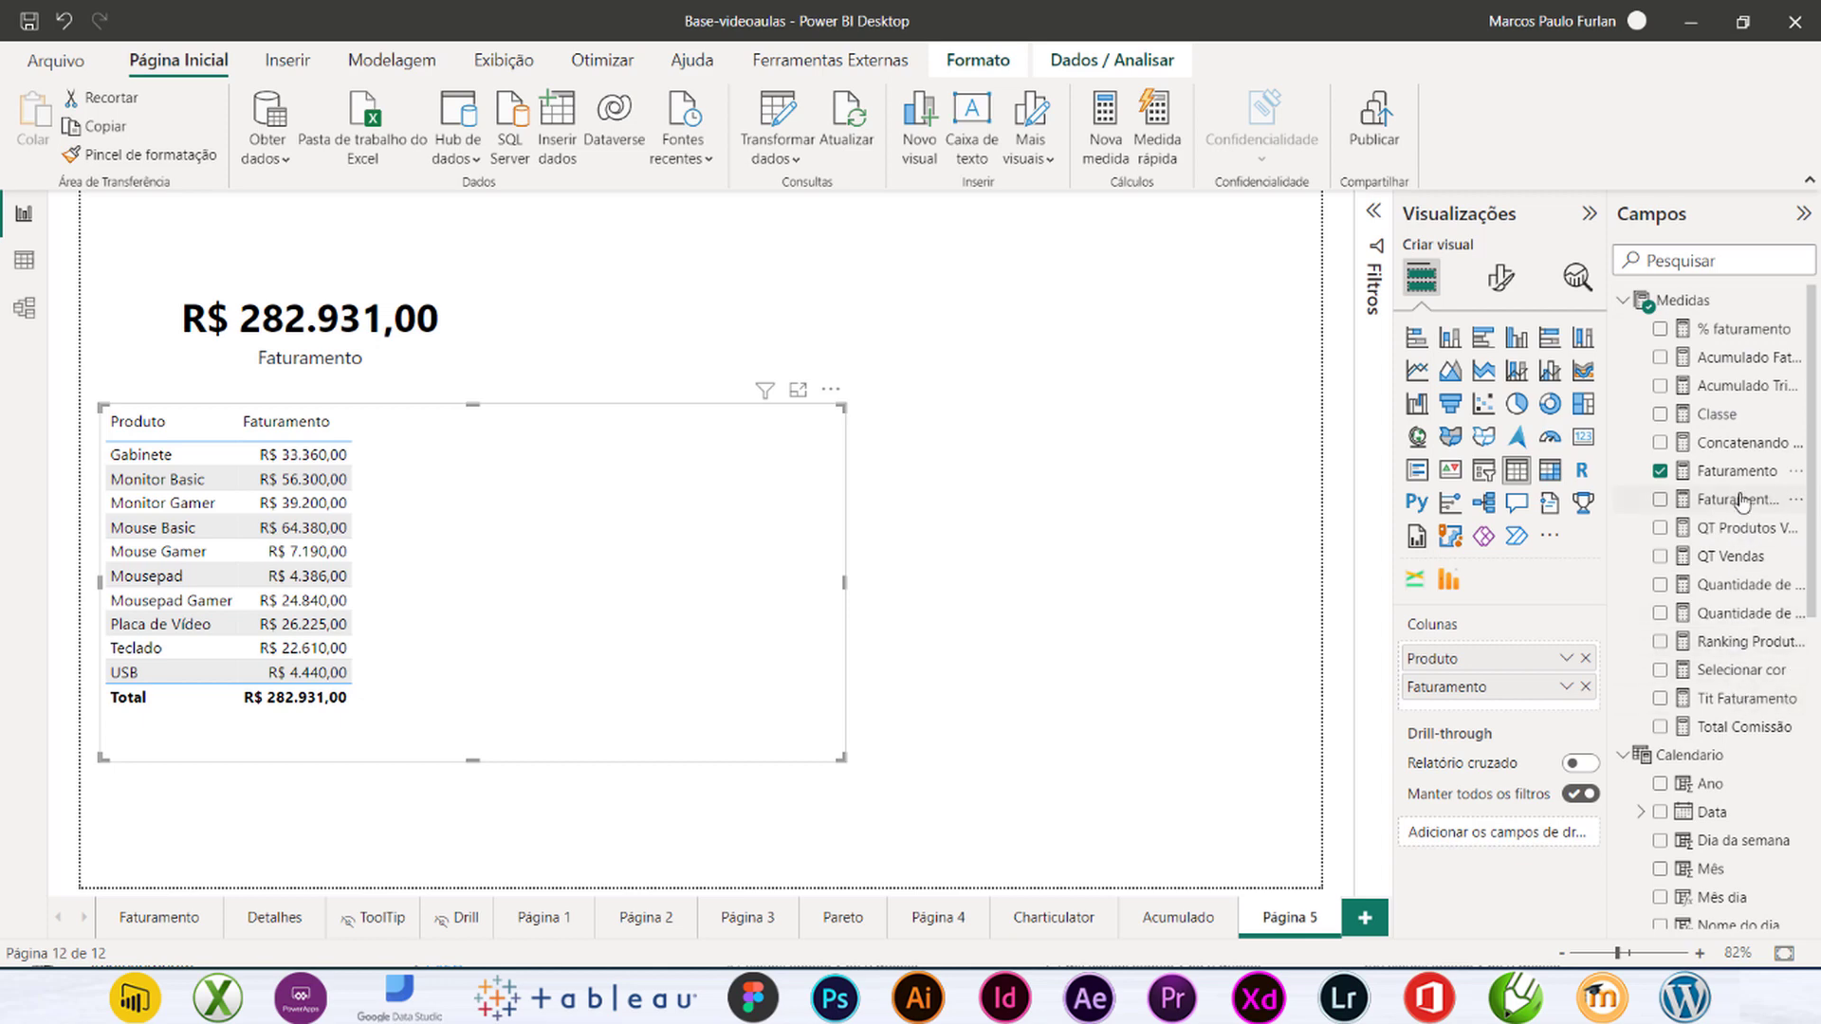
pyautogui.scroll(-10, 1741, 508)
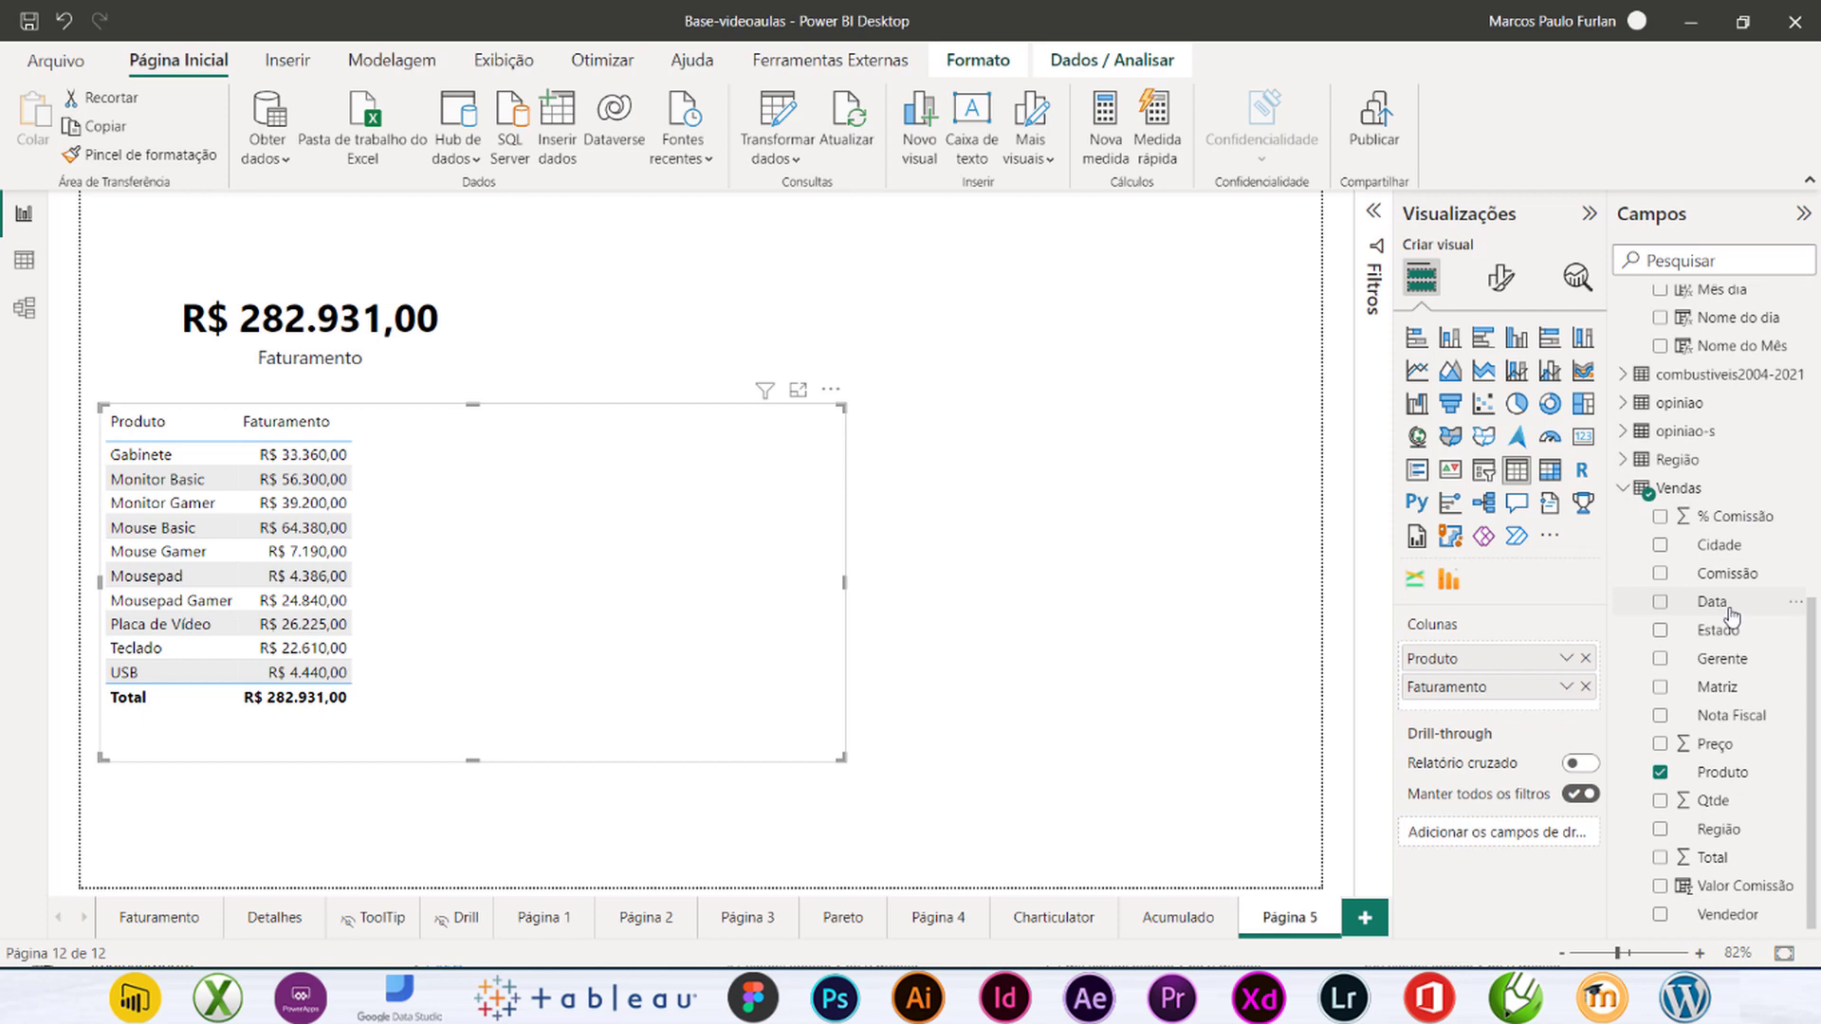
pyautogui.scroll(3, 1728, 598)
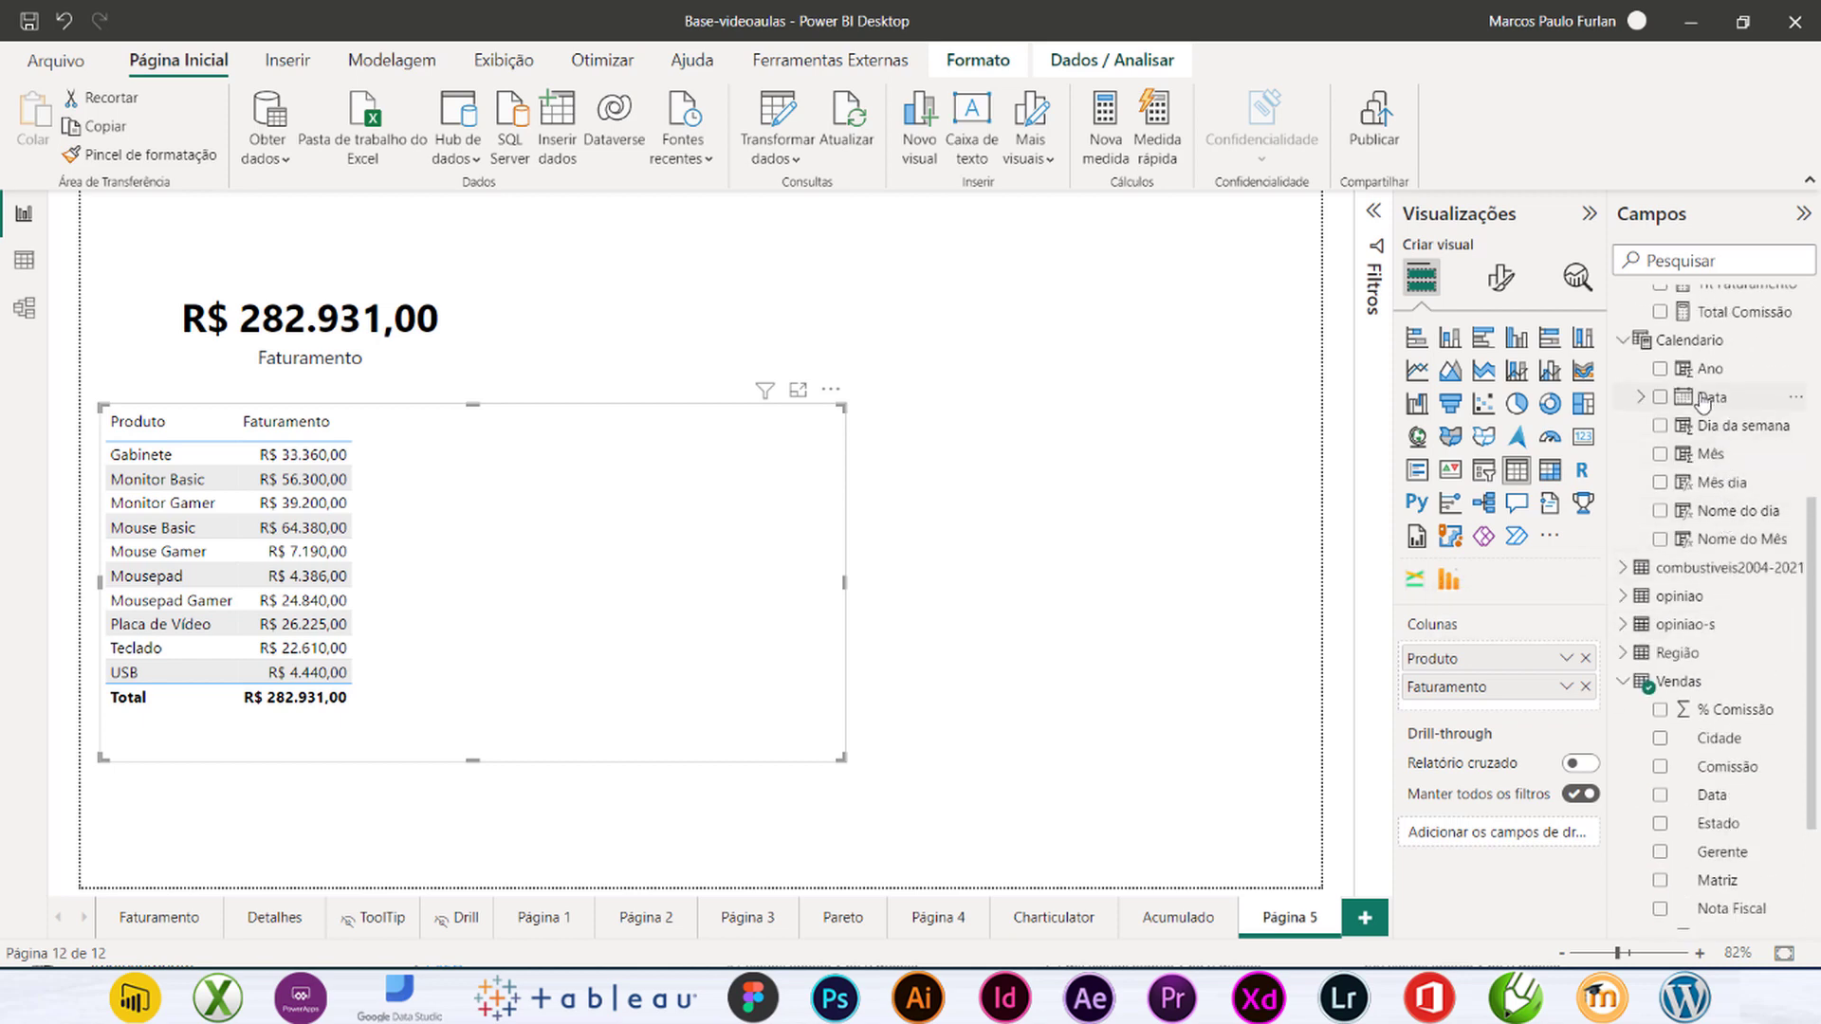
pyautogui.moveTo(1704, 403); pyautogui.dragTo(1480, 654)
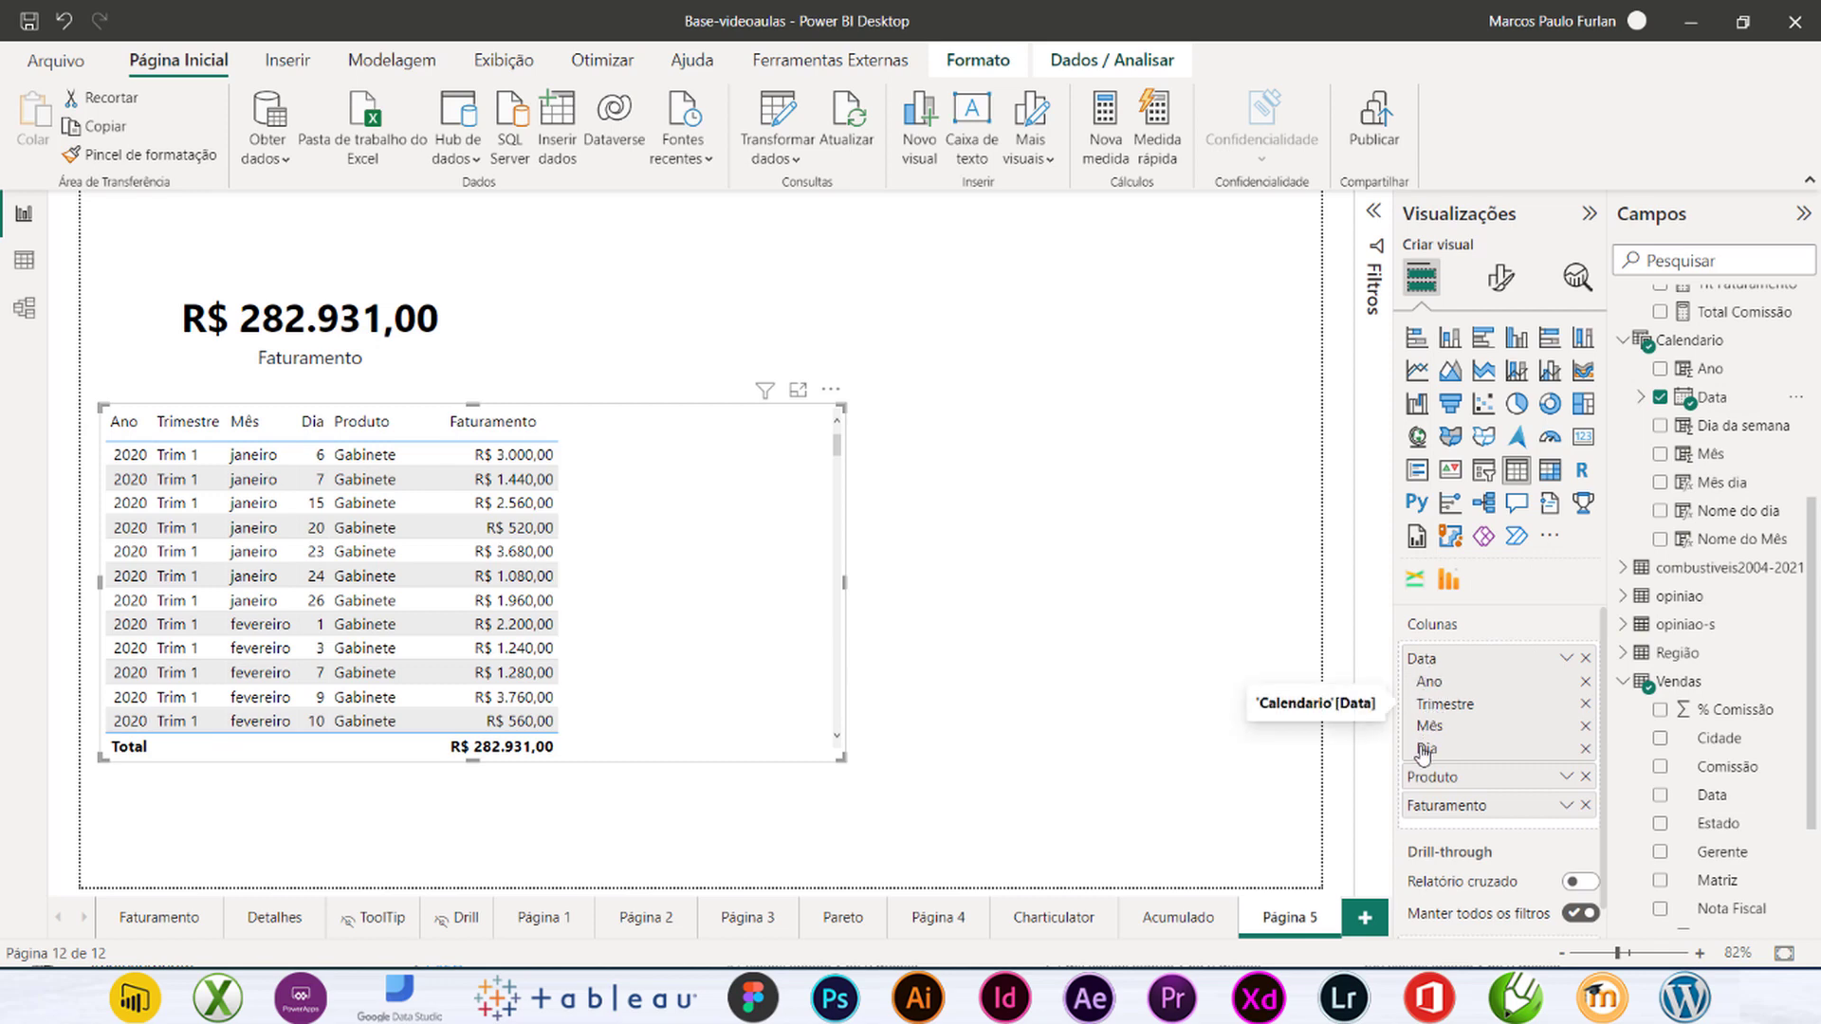
pyautogui.click(1569, 661)
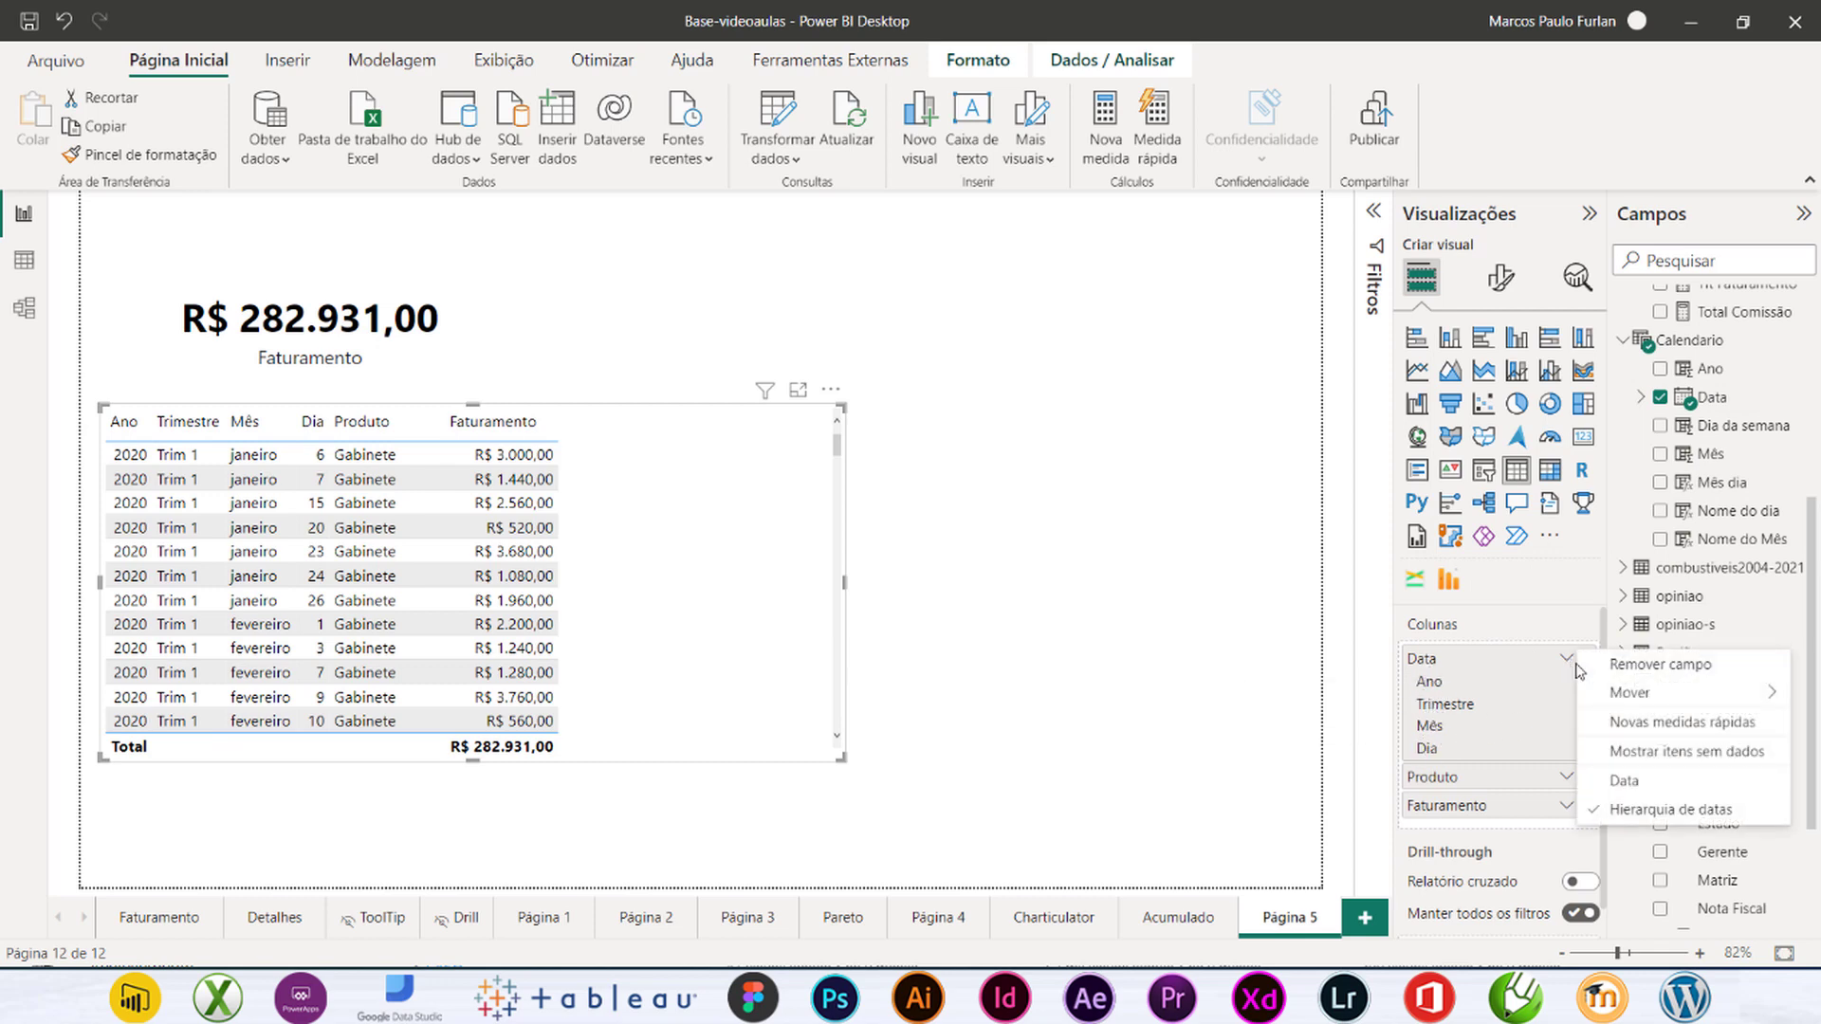
pyautogui.click(1554, 667)
pyautogui.click(1567, 659)
pyautogui.click(1622, 783)
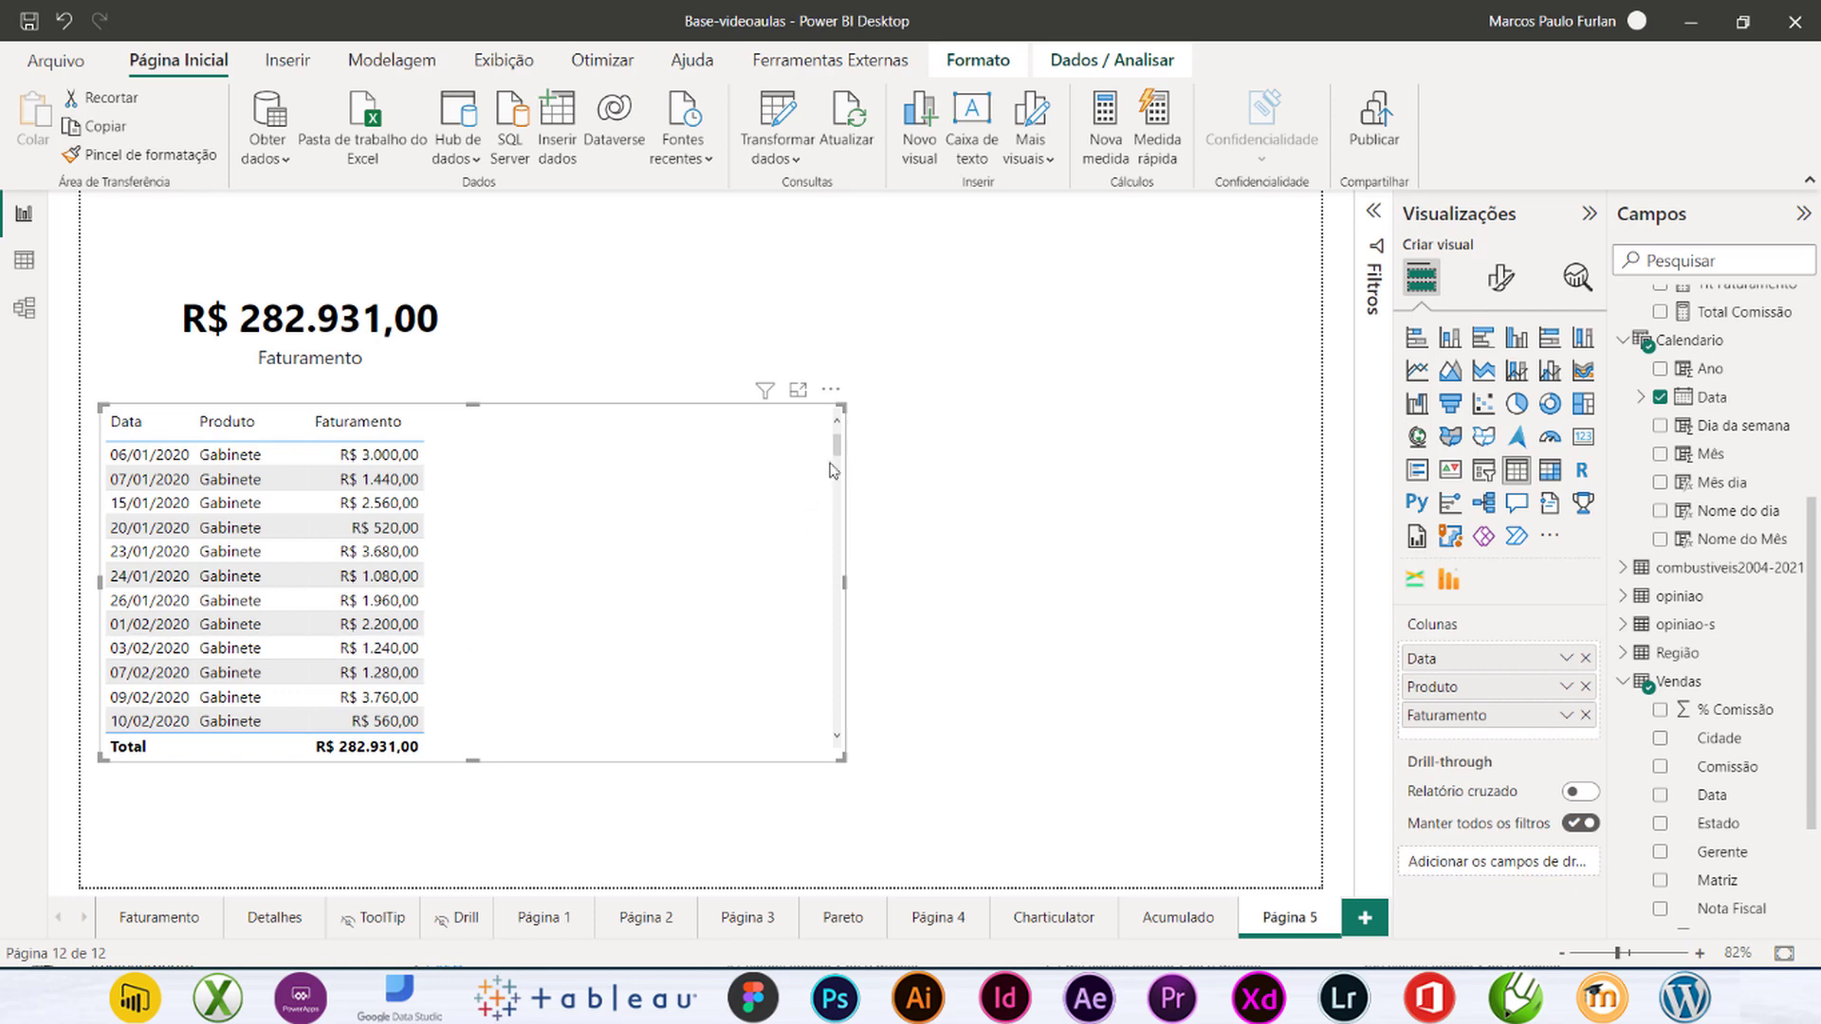
# Step: Look through the table's rows and widen the Produto column so each product name fits on one line
pyautogui.moveTo(836, 446)
pyautogui.mouseDown()
pyautogui.moveTo(841, 734)
pyautogui.moveTo(867, 478)
pyautogui.moveTo(853, 431)
pyautogui.mouseUp()
pyautogui.moveTo(837, 456); pyautogui.dragTo(833, 650)
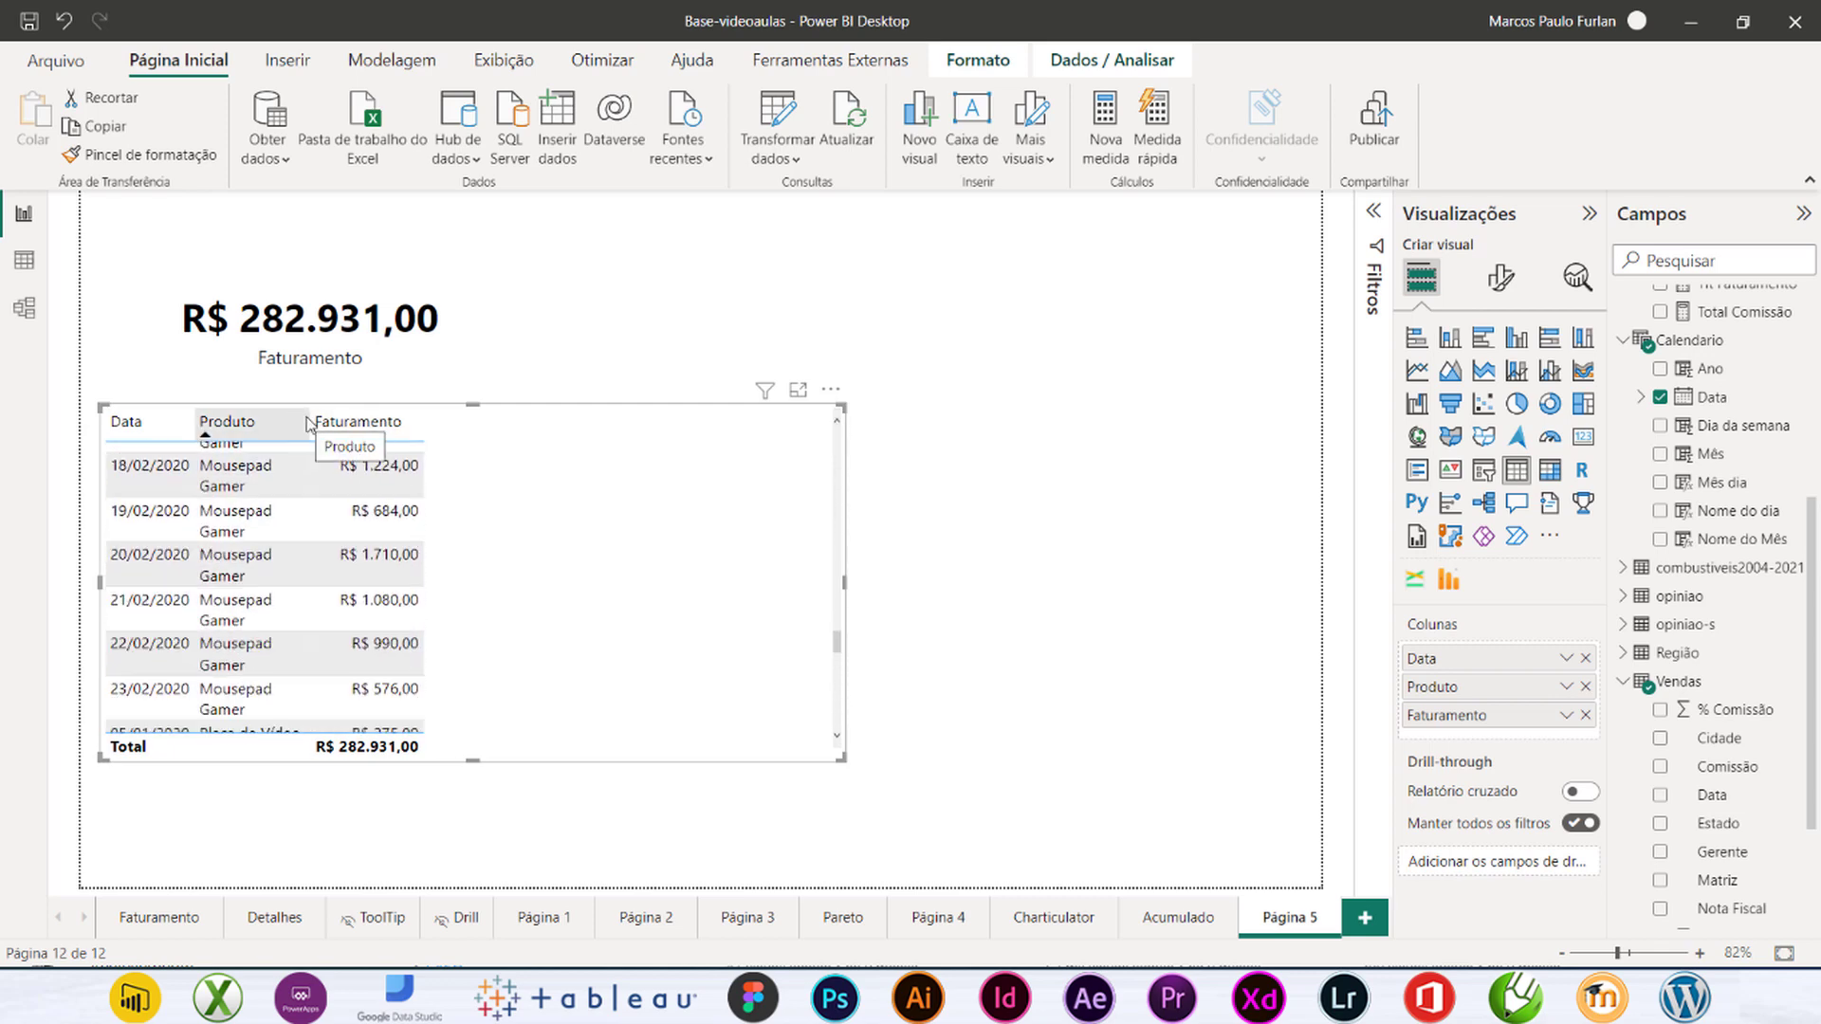
pyautogui.moveTo(307, 422); pyautogui.dragTo(405, 421)
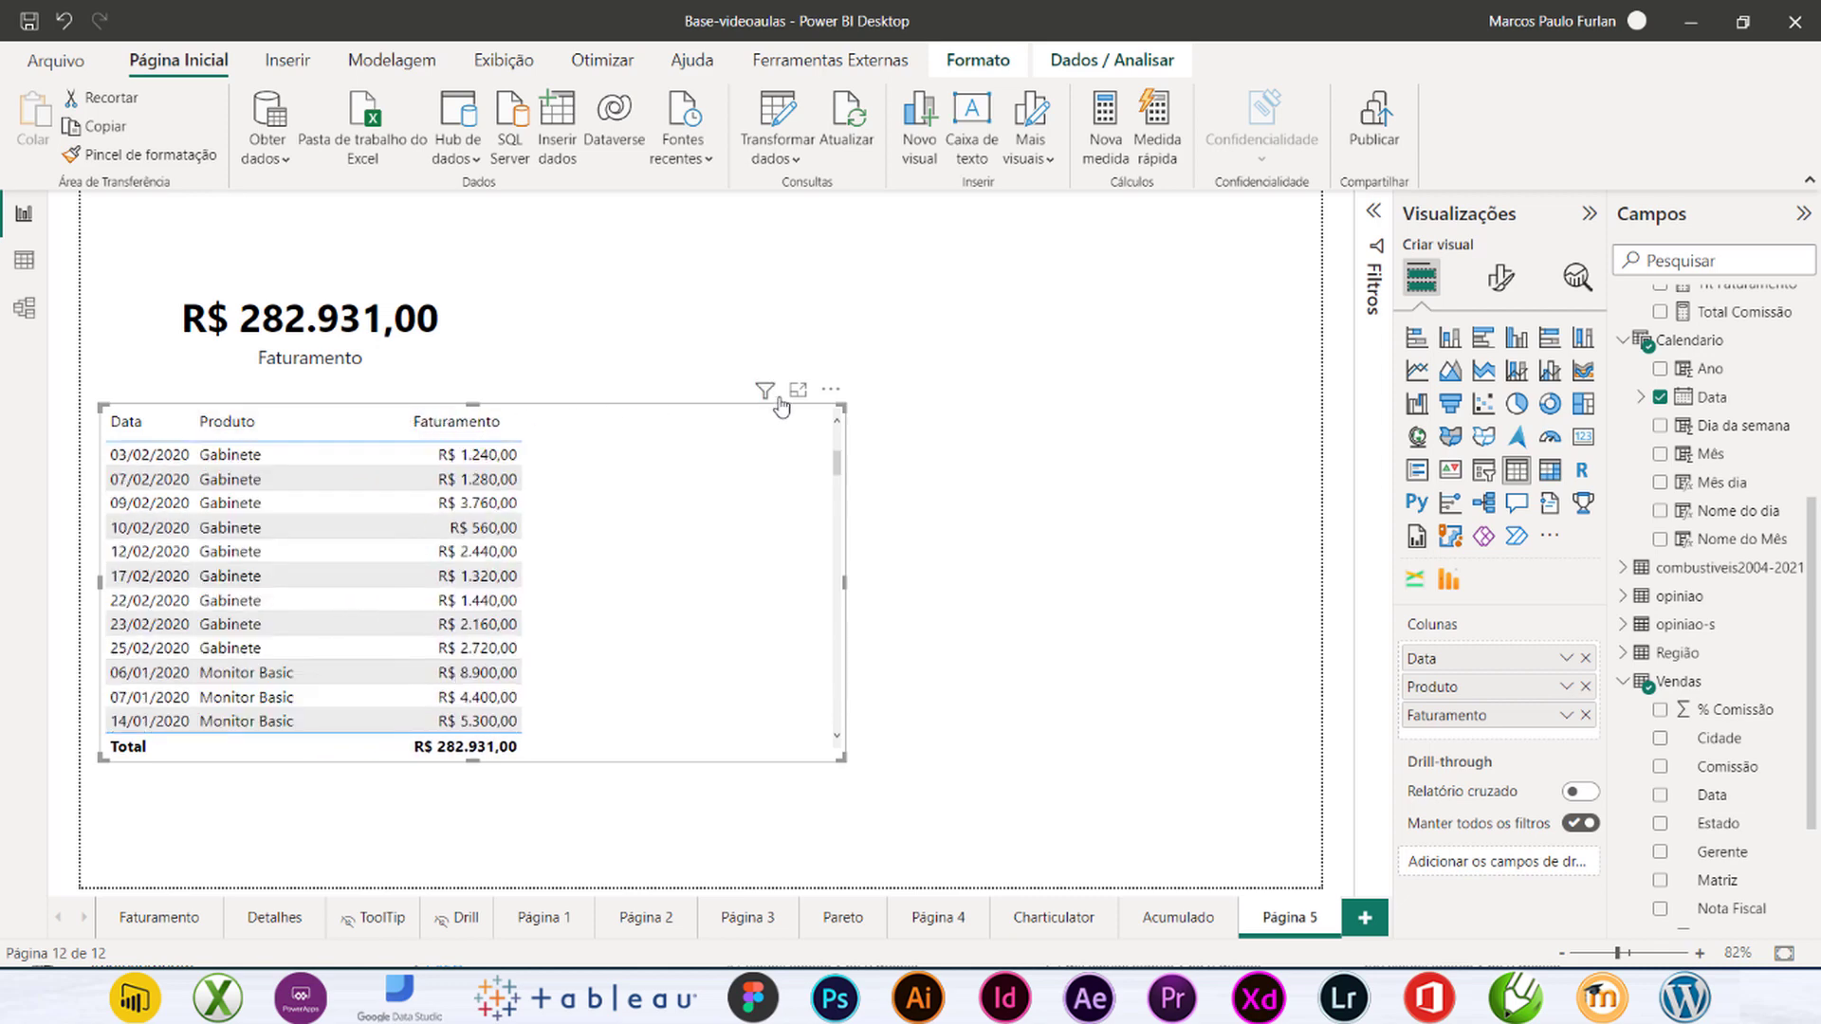
pyautogui.click(831, 391)
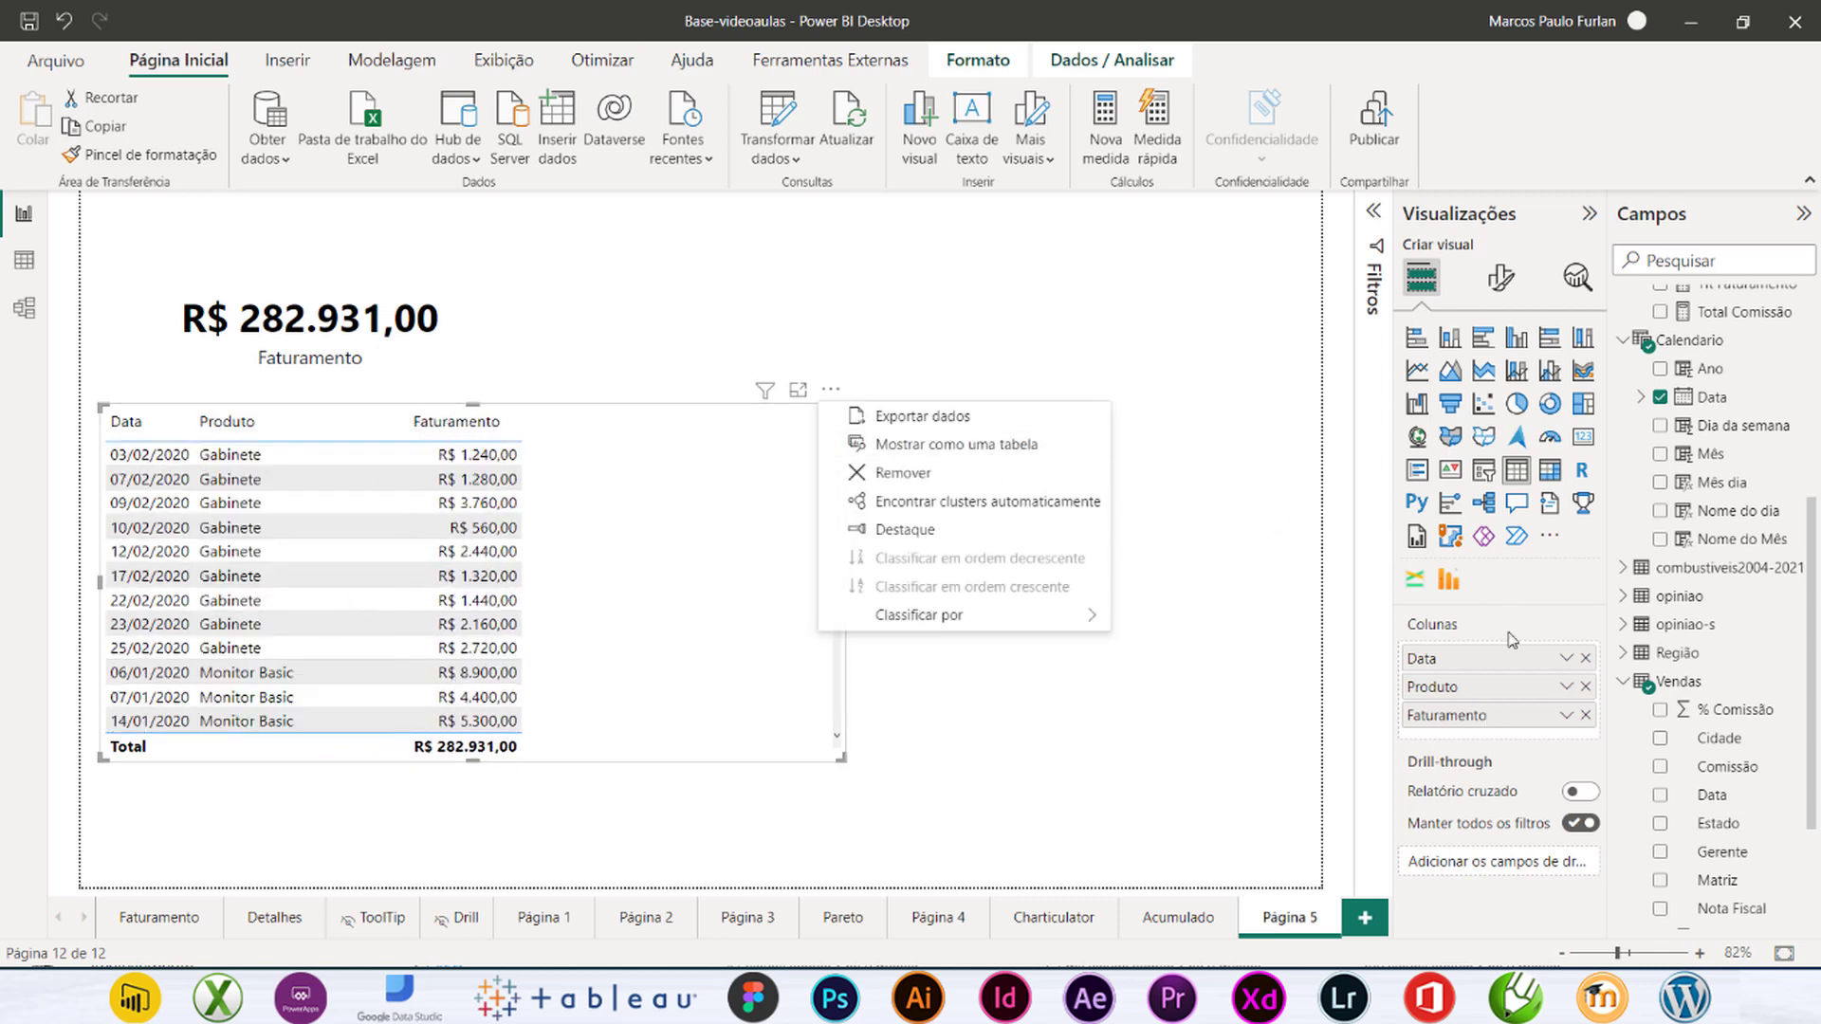
pyautogui.click(1501, 288)
pyautogui.click(1501, 284)
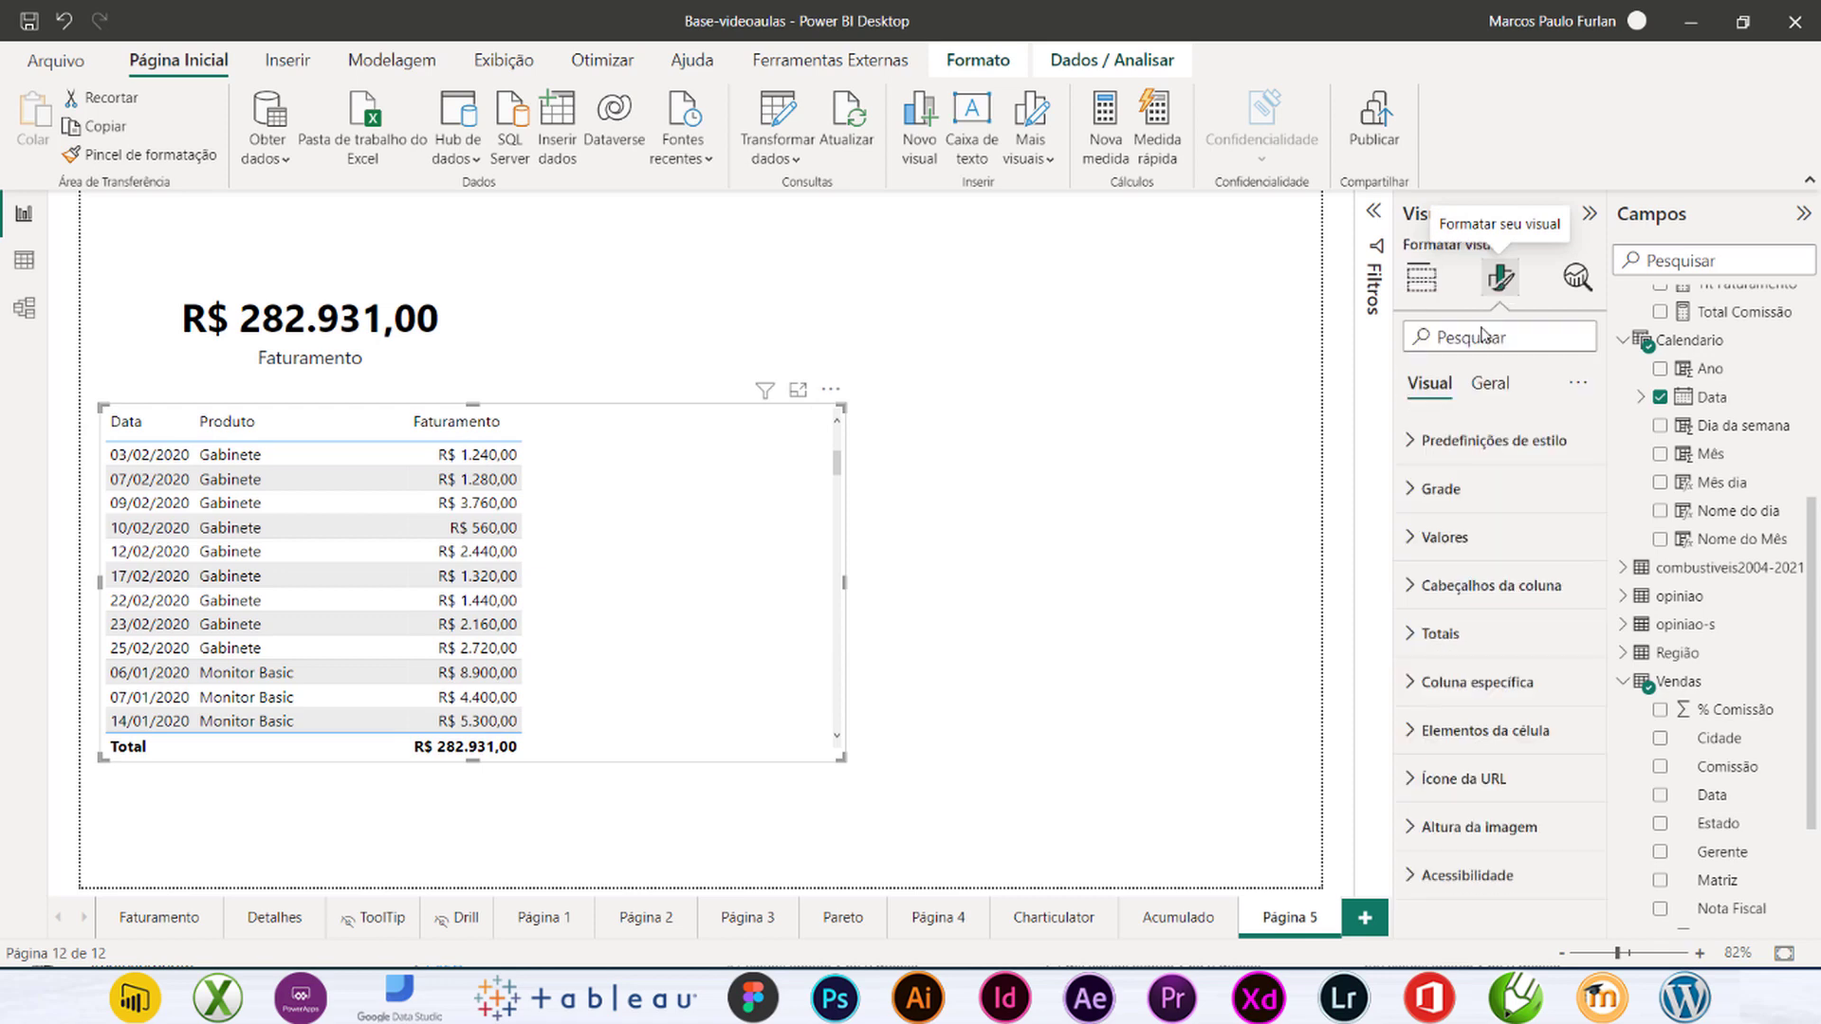
pyautogui.click(1420, 540)
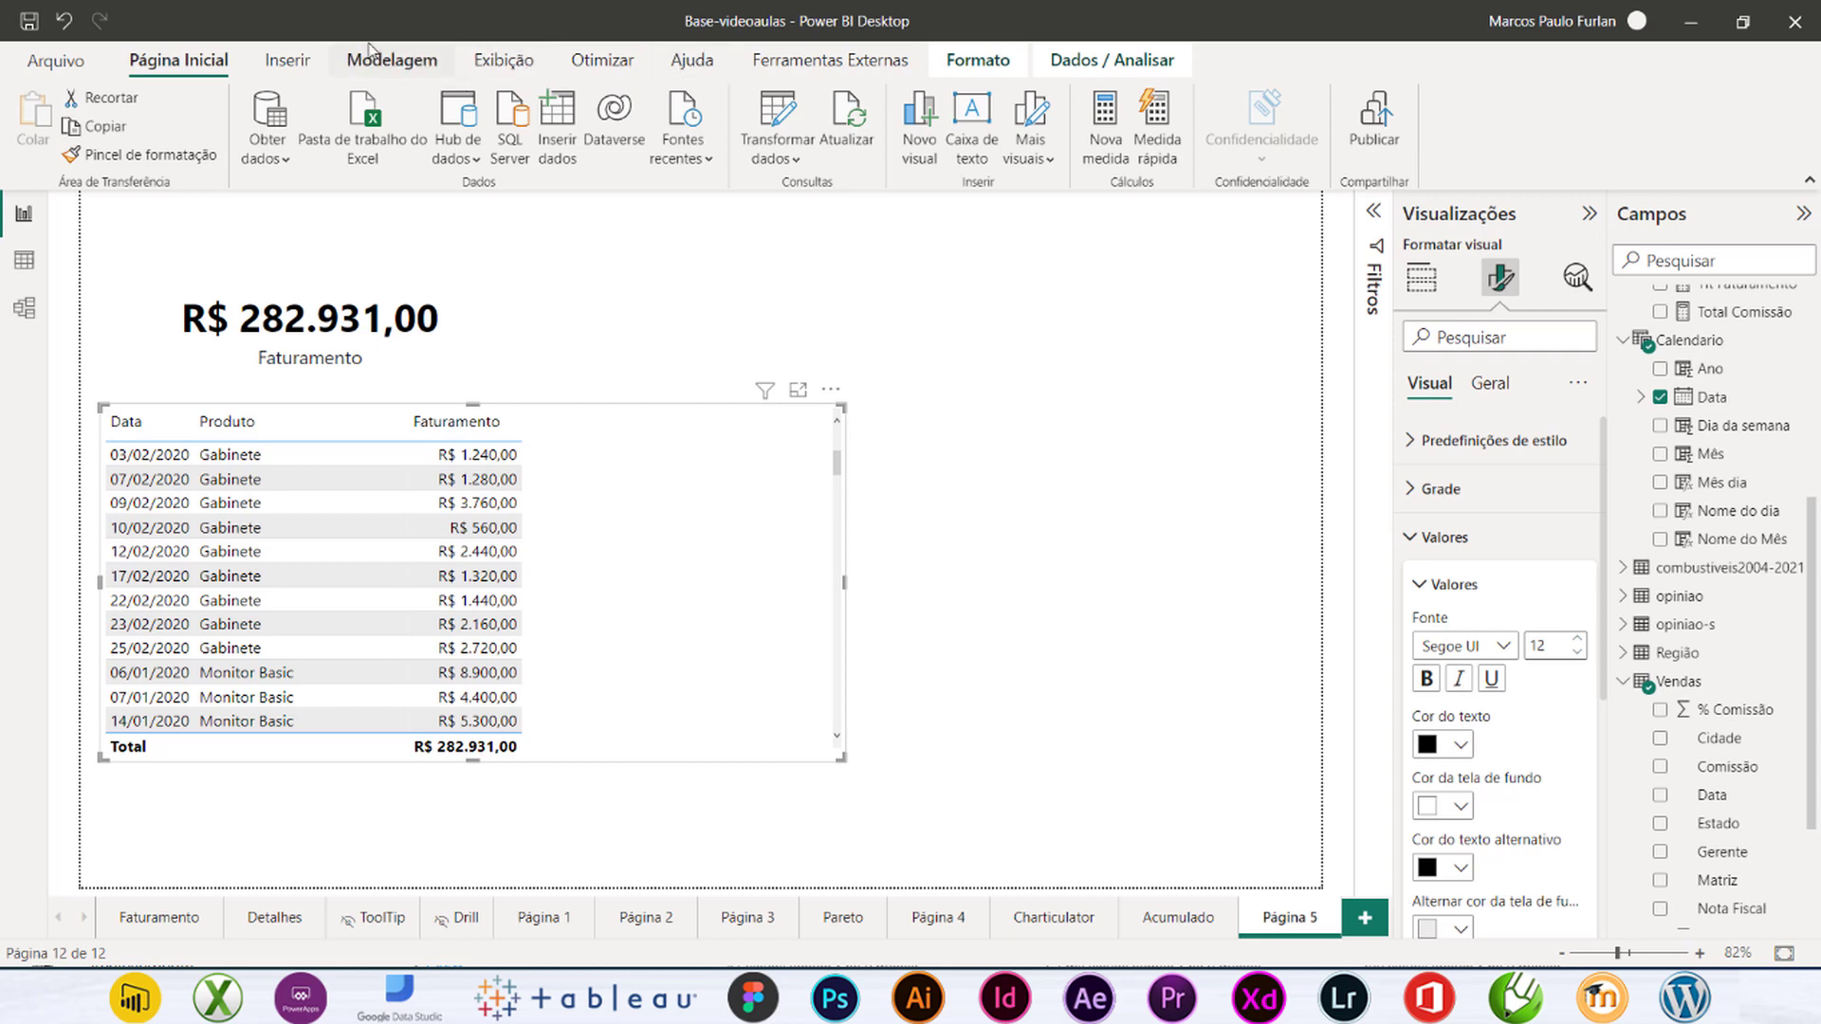
pyautogui.click(404, 59)
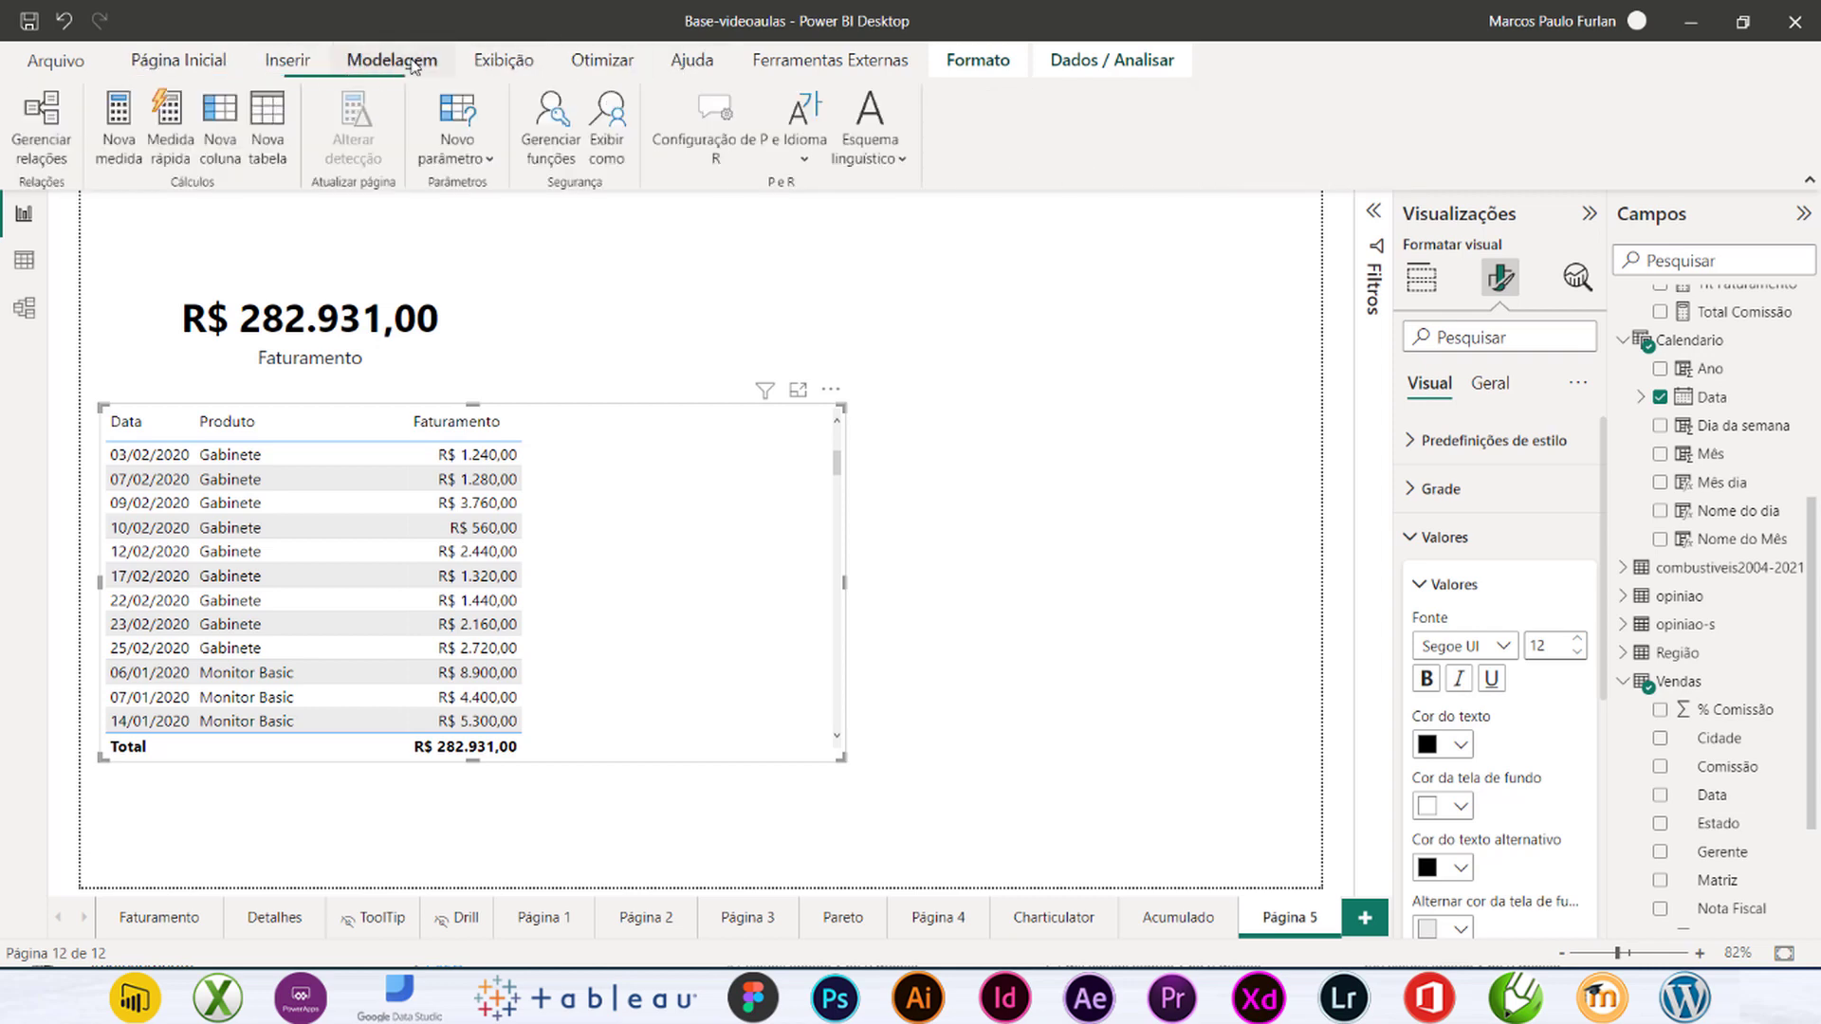
# Step: Customize the current report theme, setting the general text font size to 14 pt, and apply it
pyautogui.click(502, 66)
pyautogui.click(562, 134)
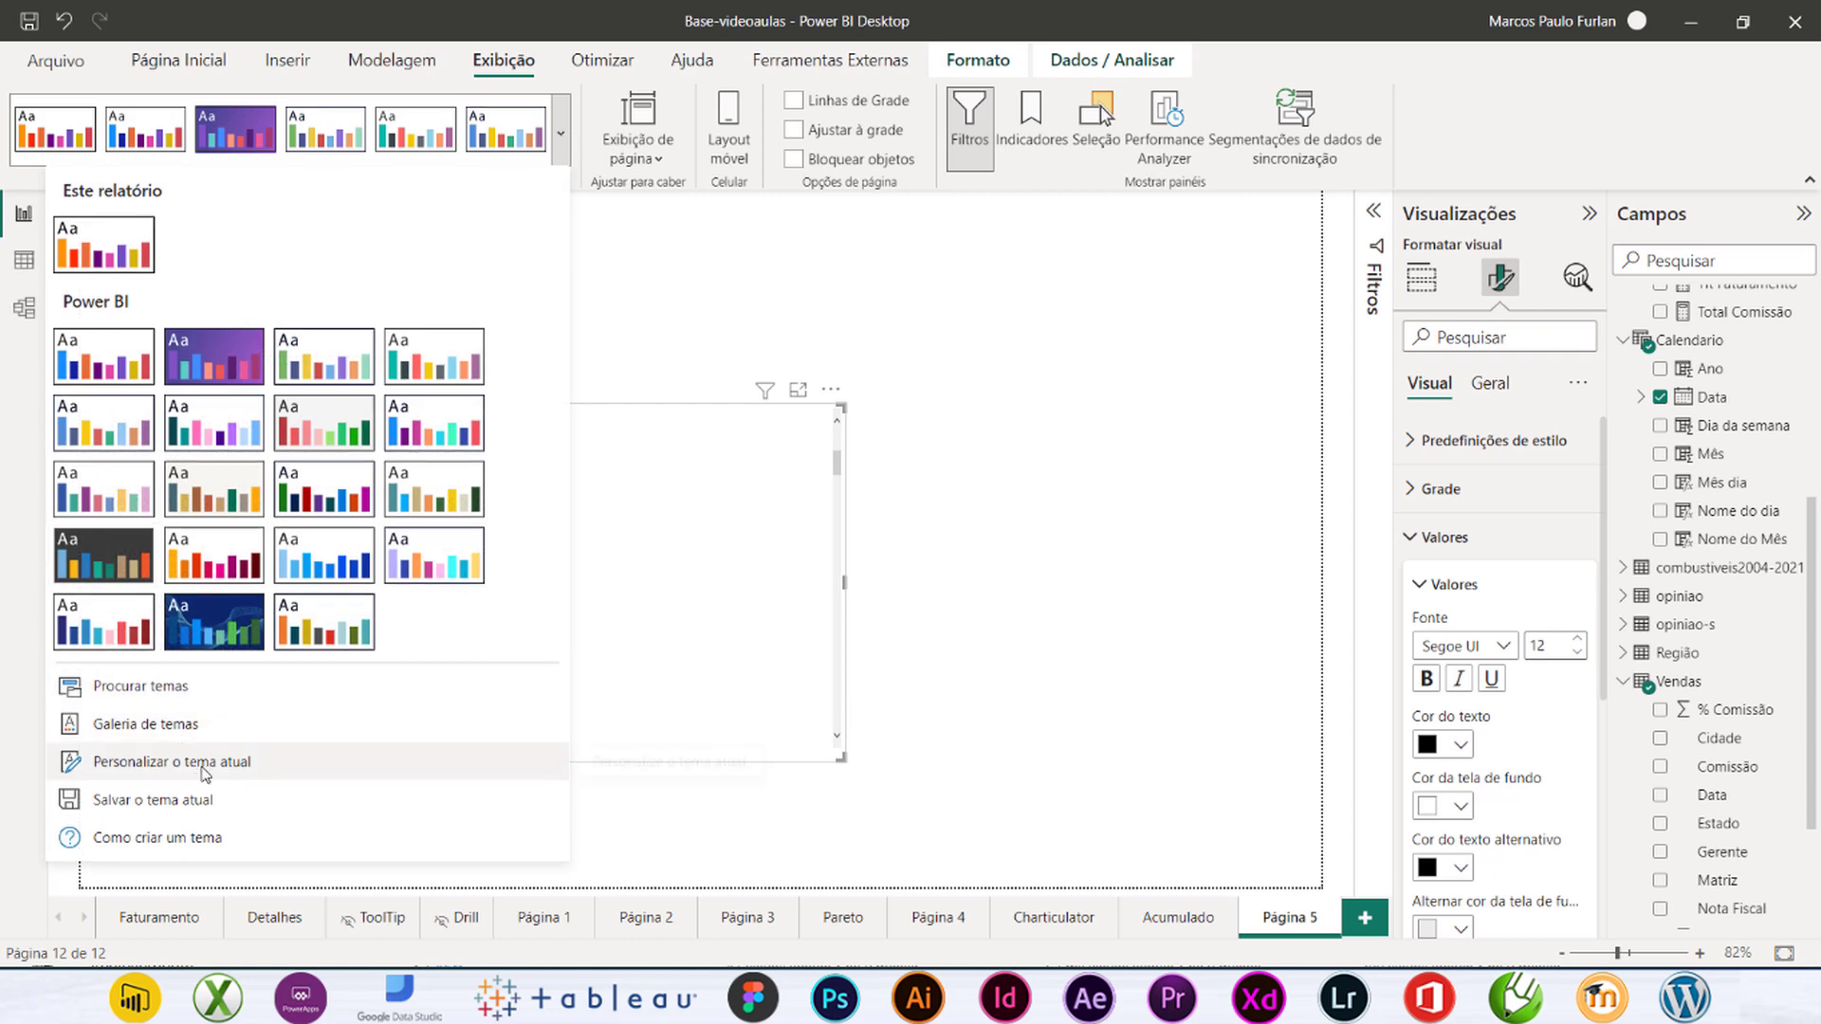
pyautogui.click(203, 770)
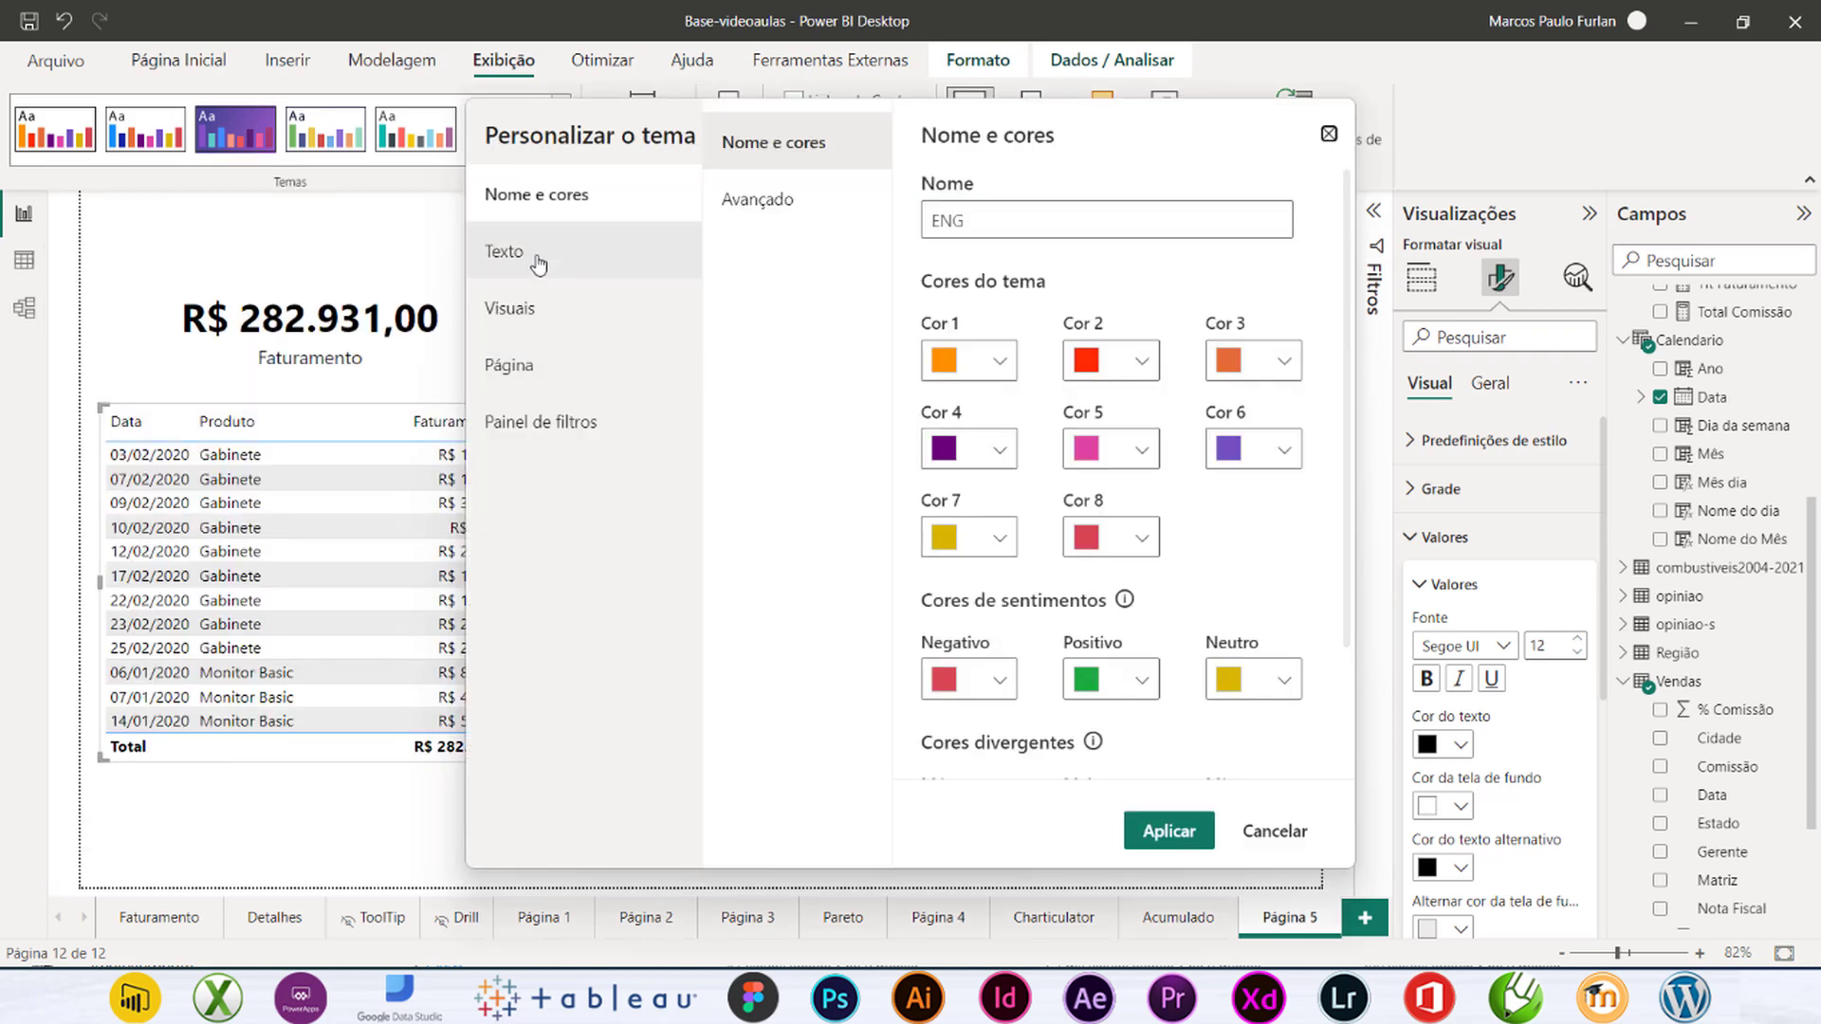
pyautogui.click(538, 264)
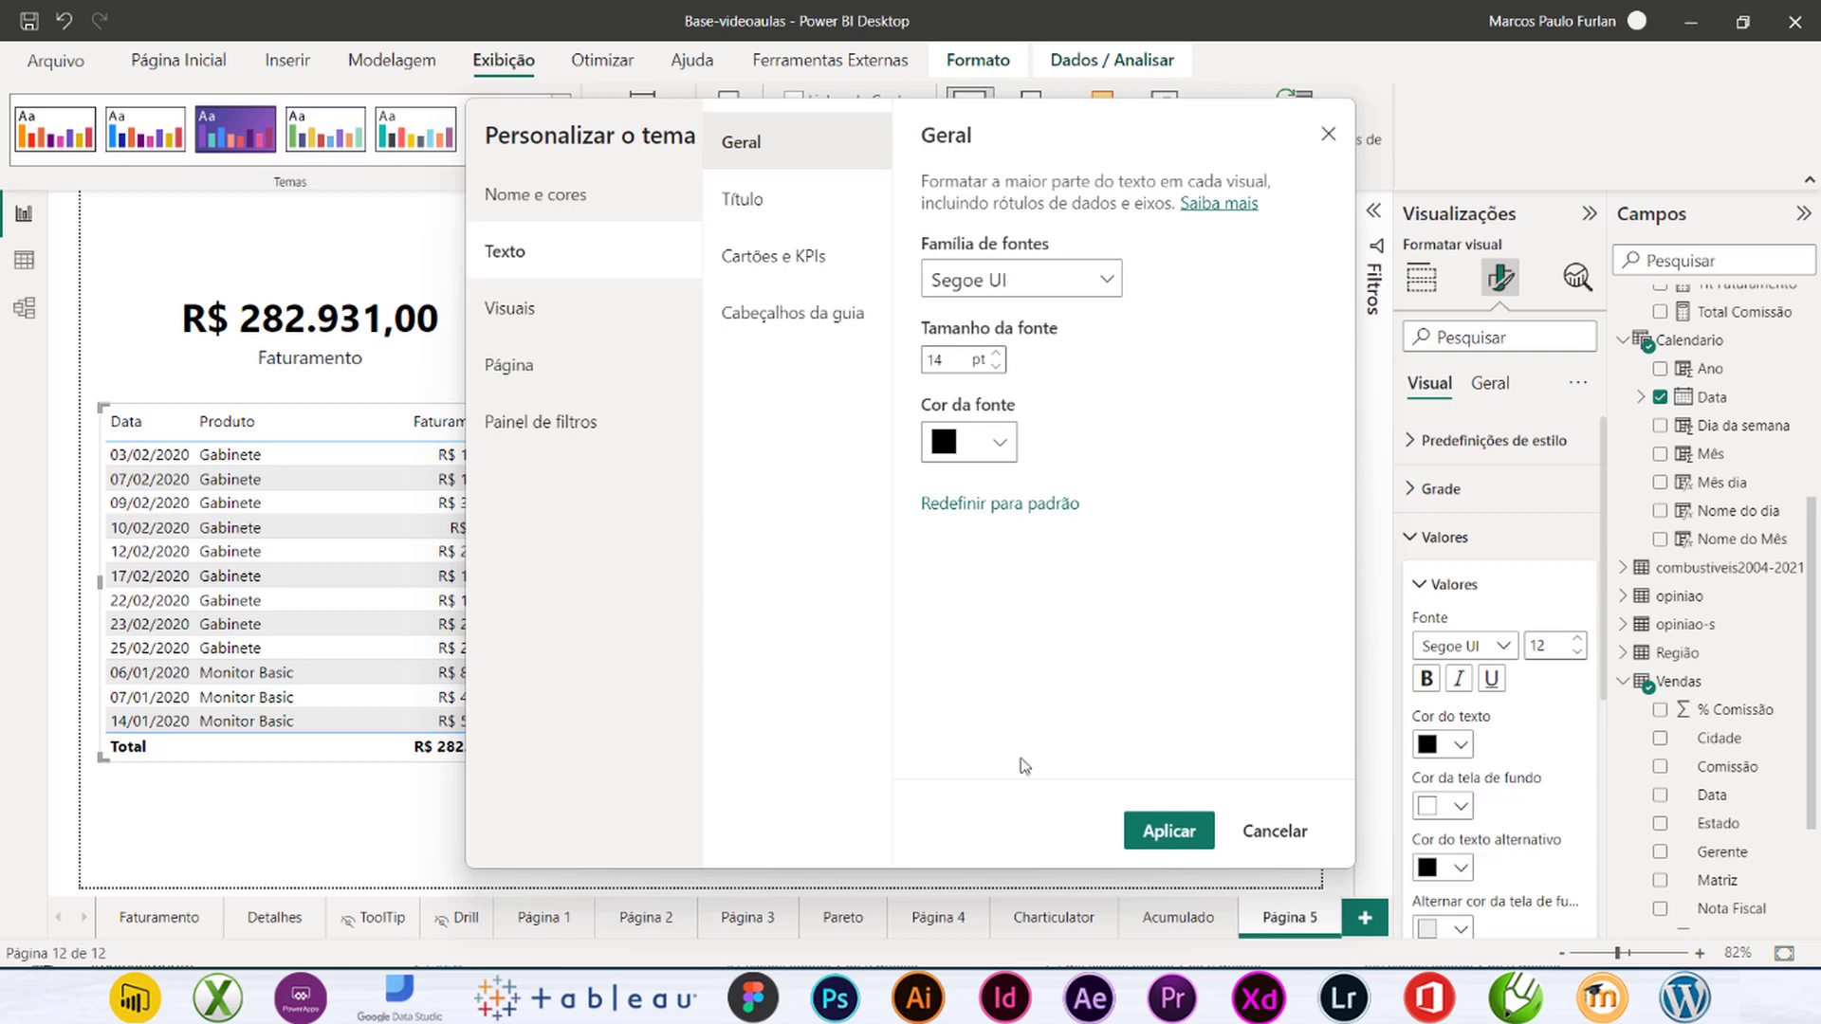
pyautogui.click(1168, 830)
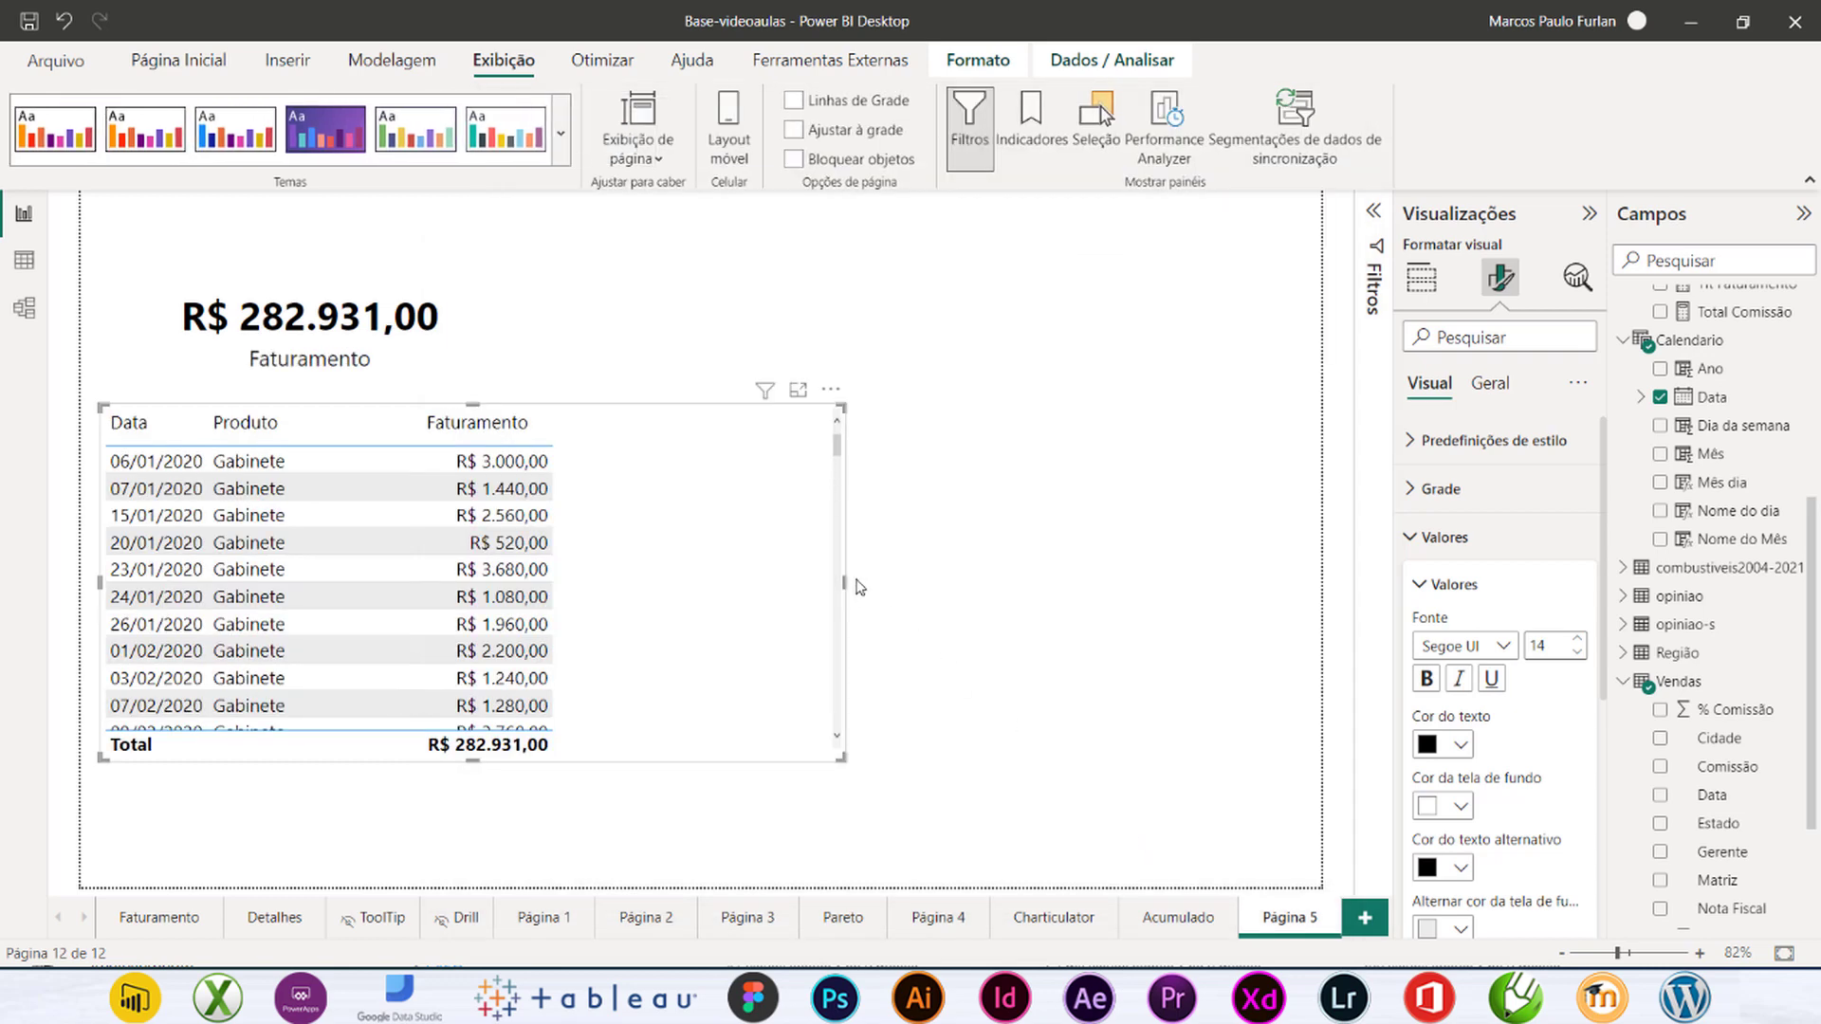
# Step: Widen the table's Produto and Data columns and adjust the visual's width to fit closely around them
pyautogui.moveTo(844, 582); pyautogui.dragTo(1135, 581)
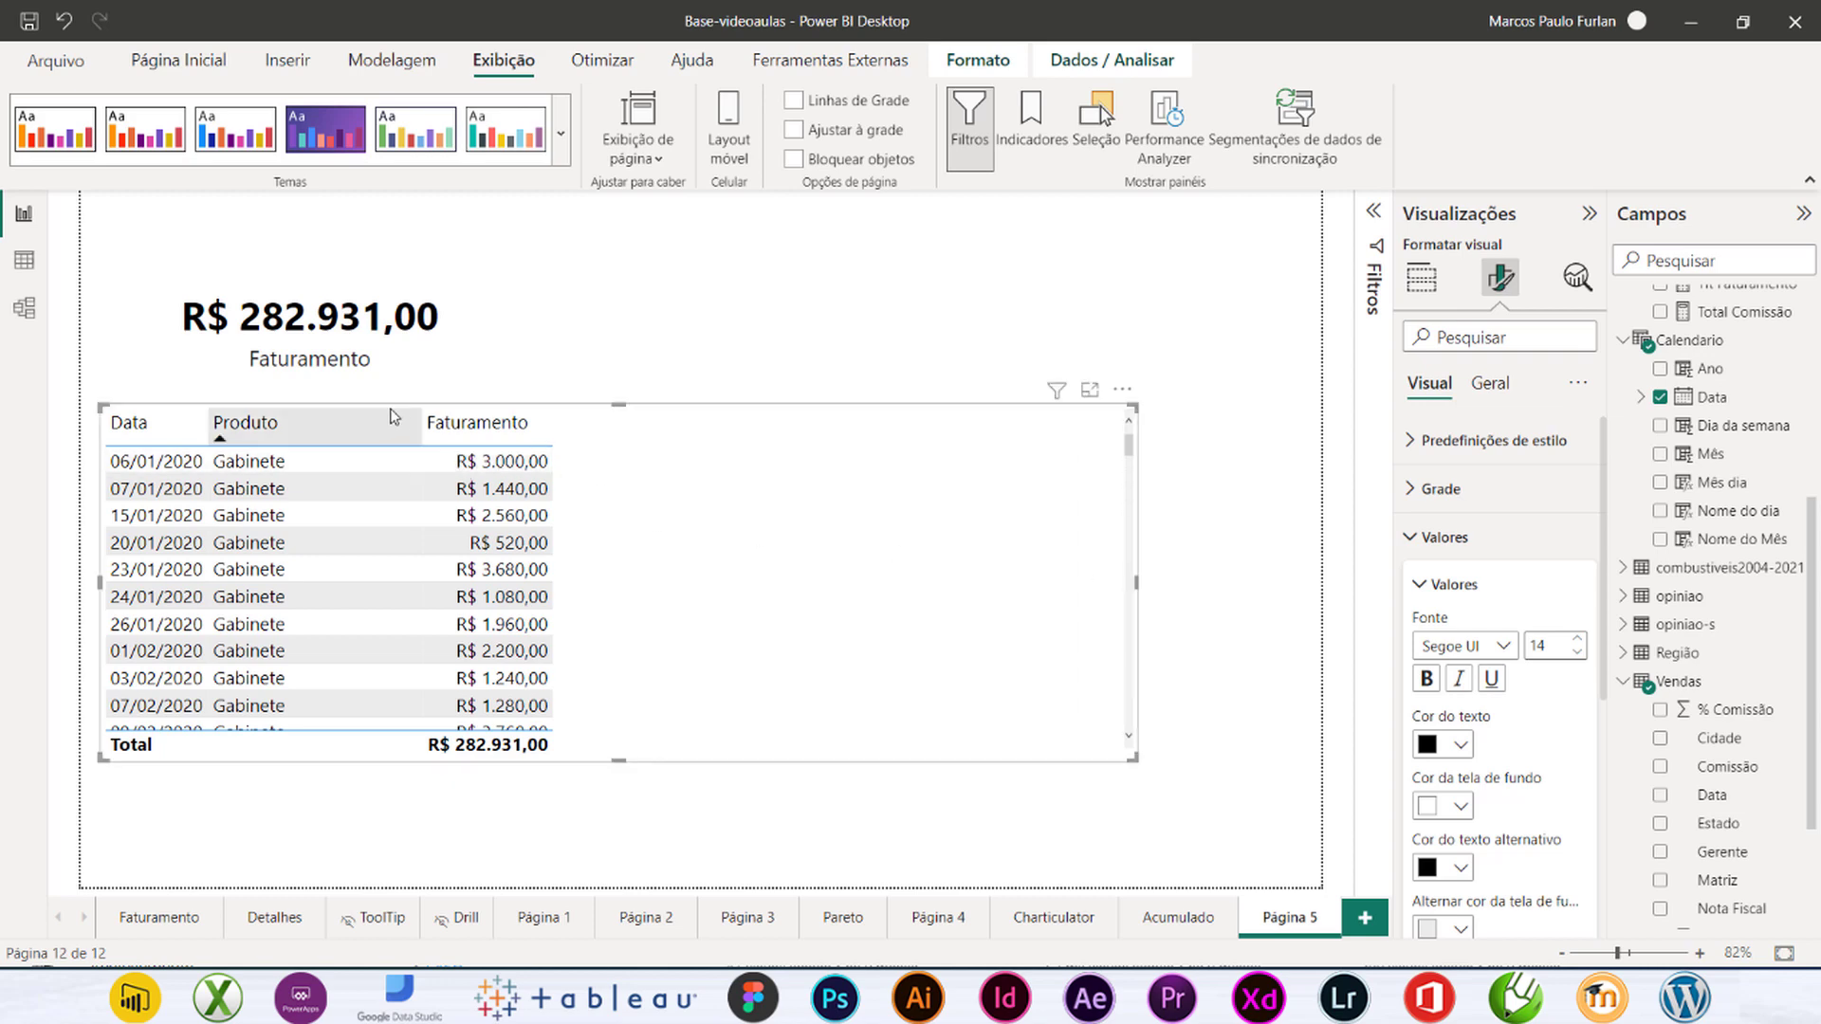
pyautogui.moveTo(422, 422); pyautogui.dragTo(525, 422)
pyautogui.moveTo(209, 422); pyautogui.dragTo(320, 431)
pyautogui.scroll(-1, 935, 610)
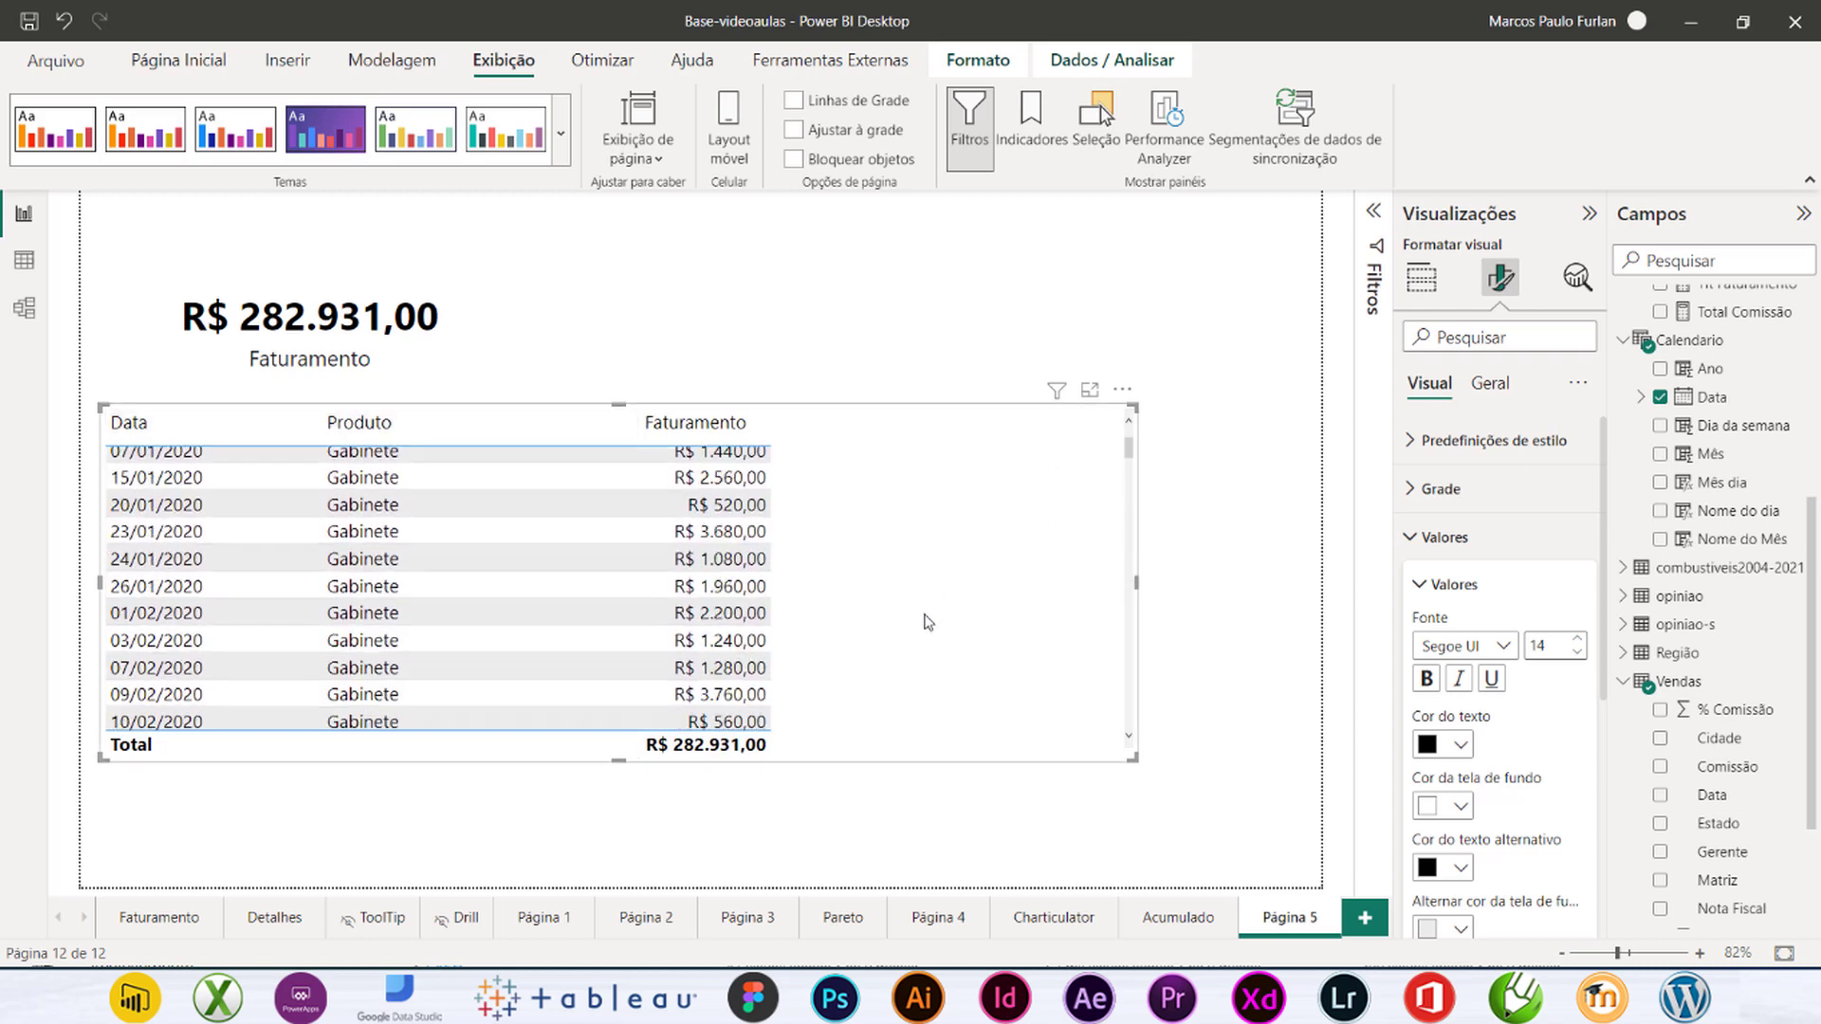
pyautogui.scroll(1, 1044, 636)
pyautogui.moveTo(1136, 583); pyautogui.dragTo(882, 588)
pyautogui.click(1045, 446)
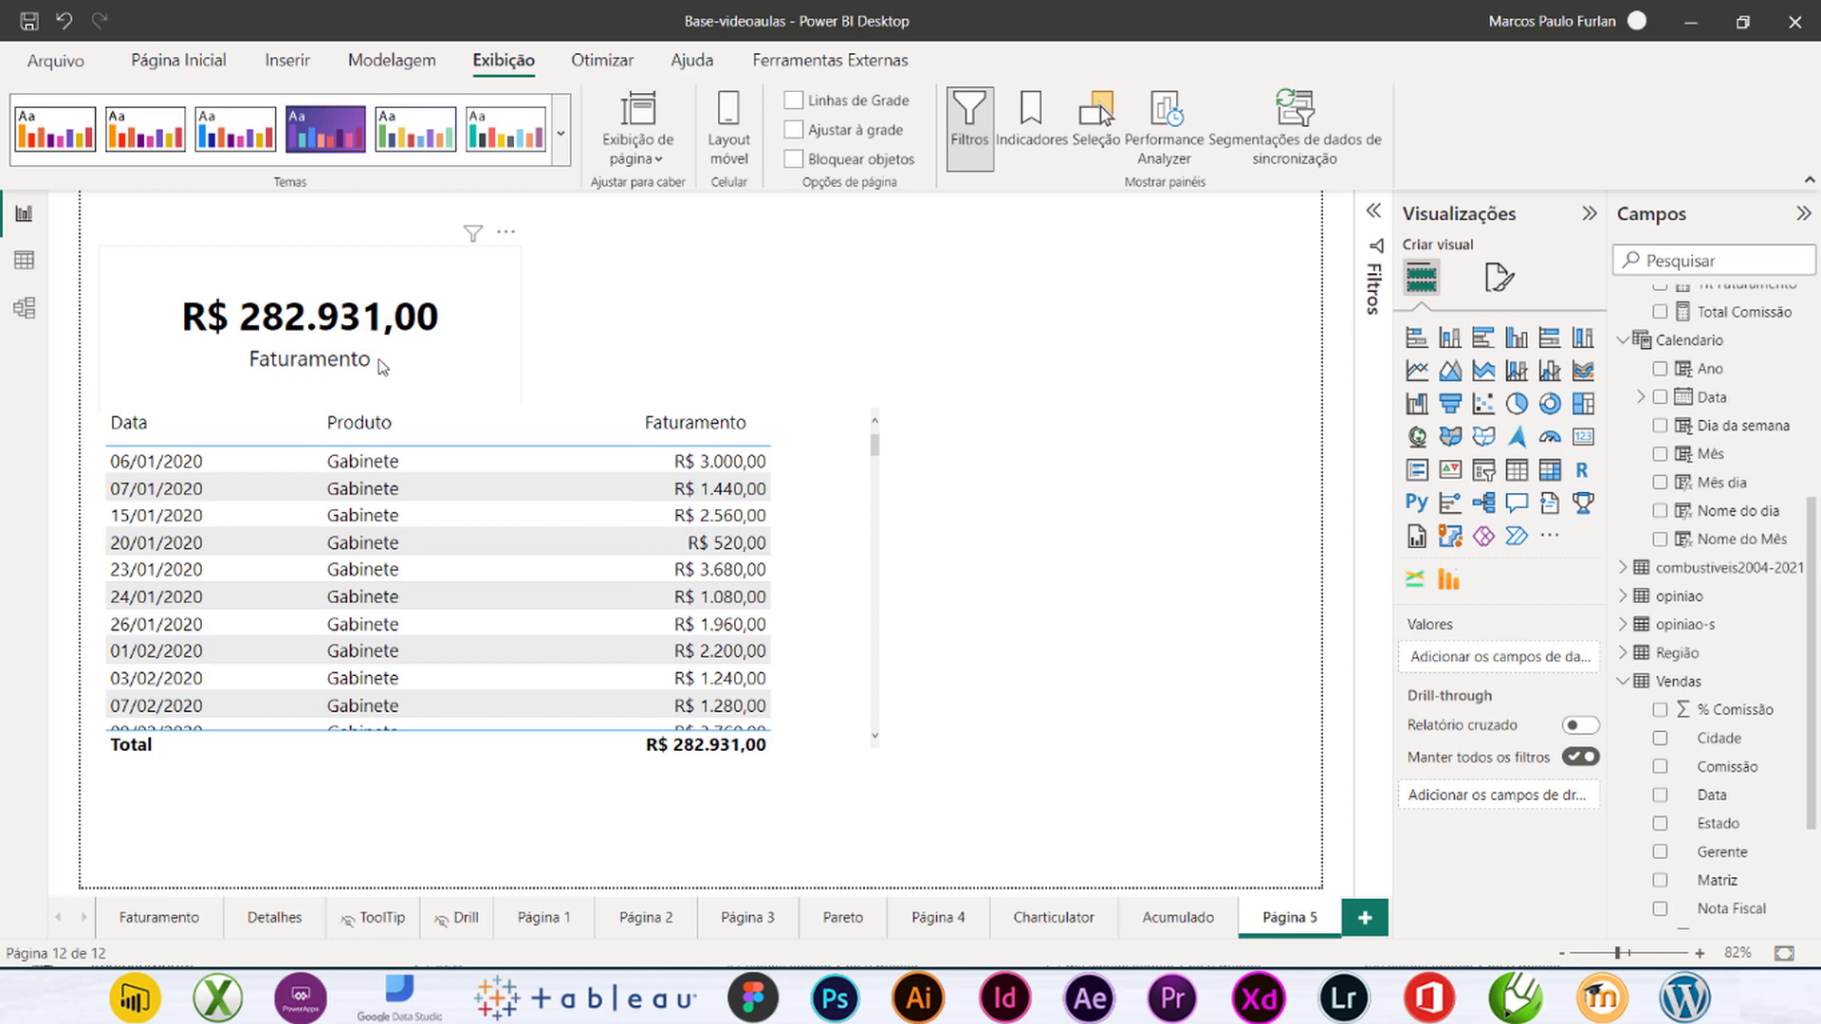
# Step: Move the Faturamento card aside above the table and add a slicer in the freed space, filled with Calendario's Data field
pyautogui.moveTo(394, 369); pyautogui.dragTo(758, 350)
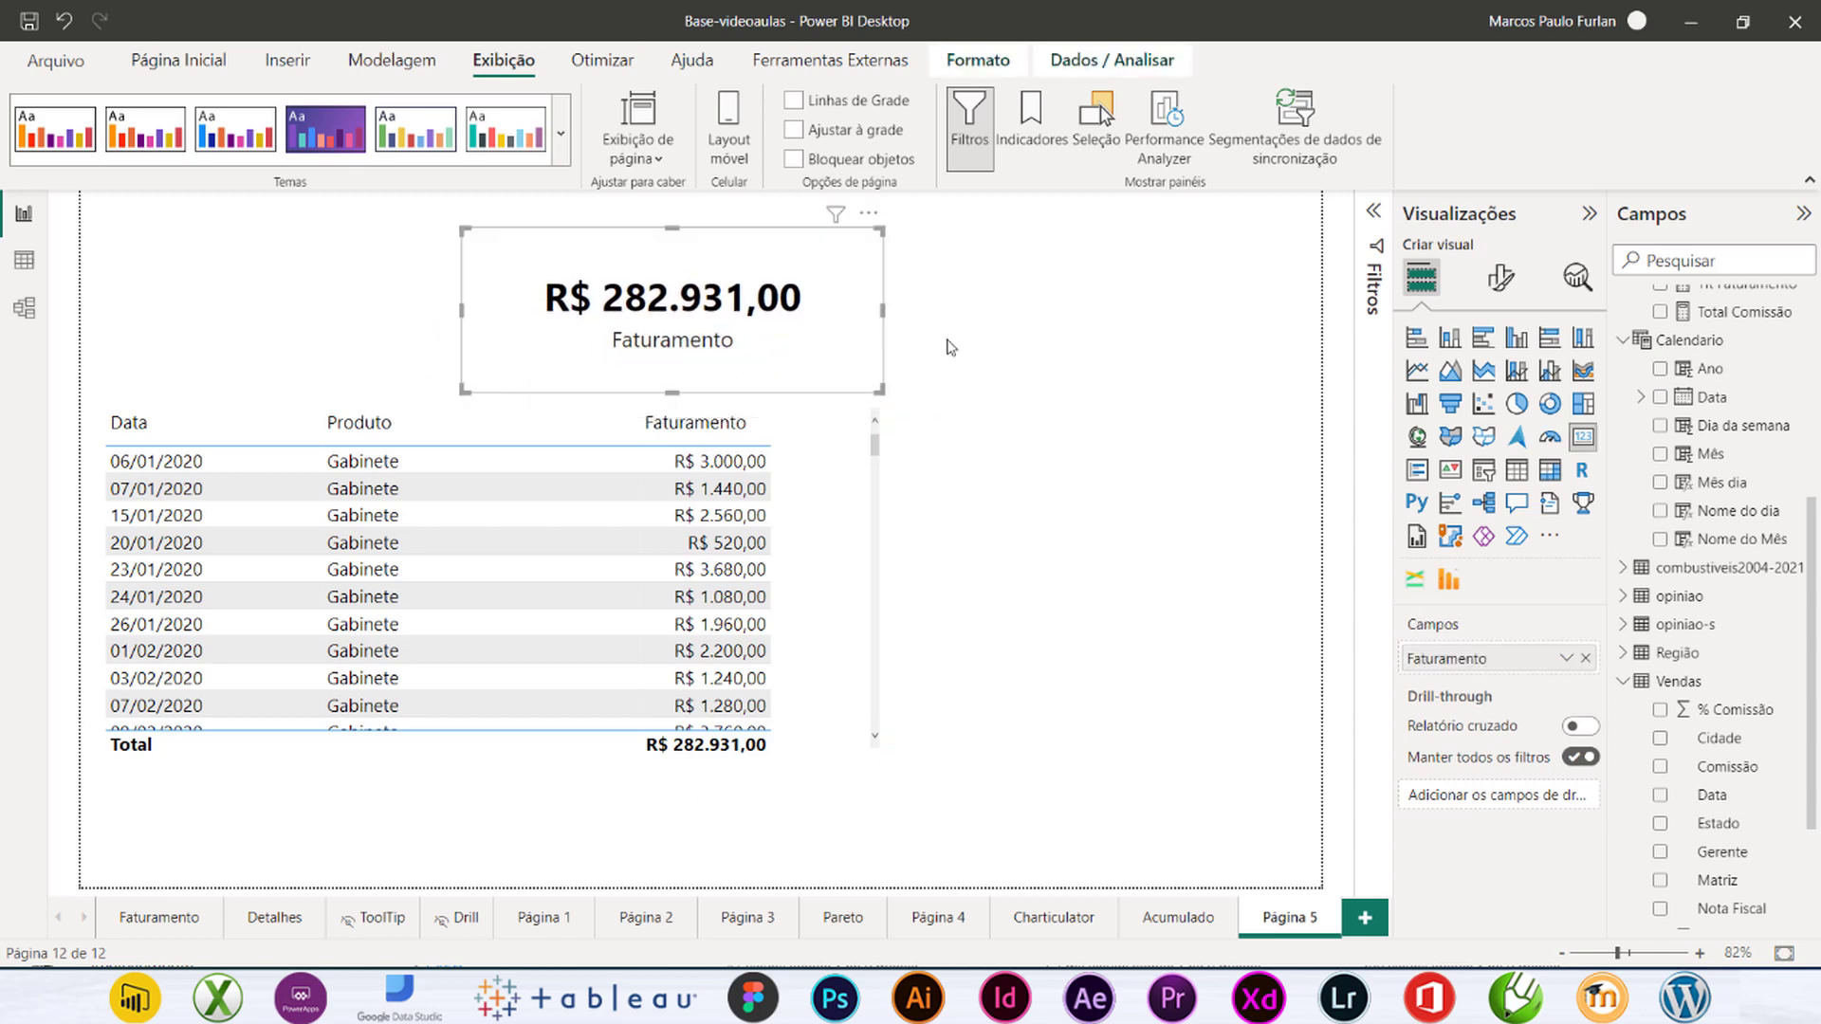
pyautogui.click(838, 361)
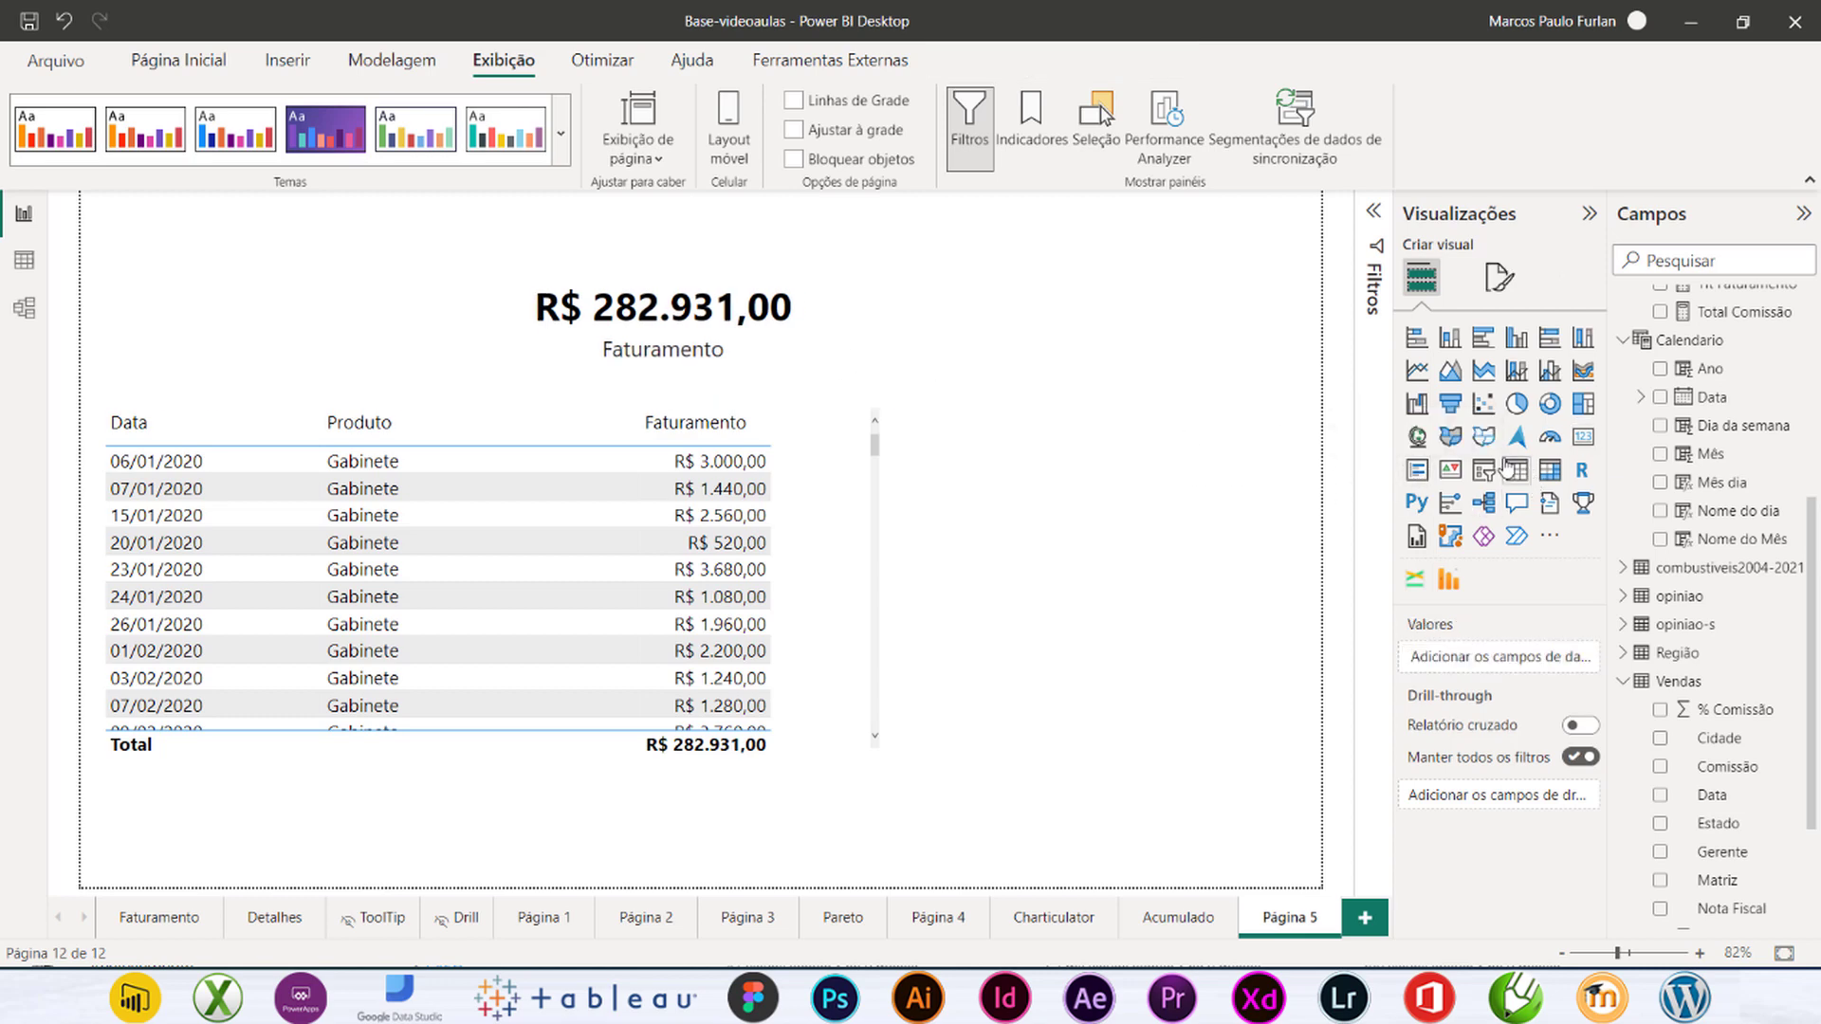
pyautogui.click(1483, 469)
pyautogui.moveTo(625, 347); pyautogui.dragTo(285, 317)
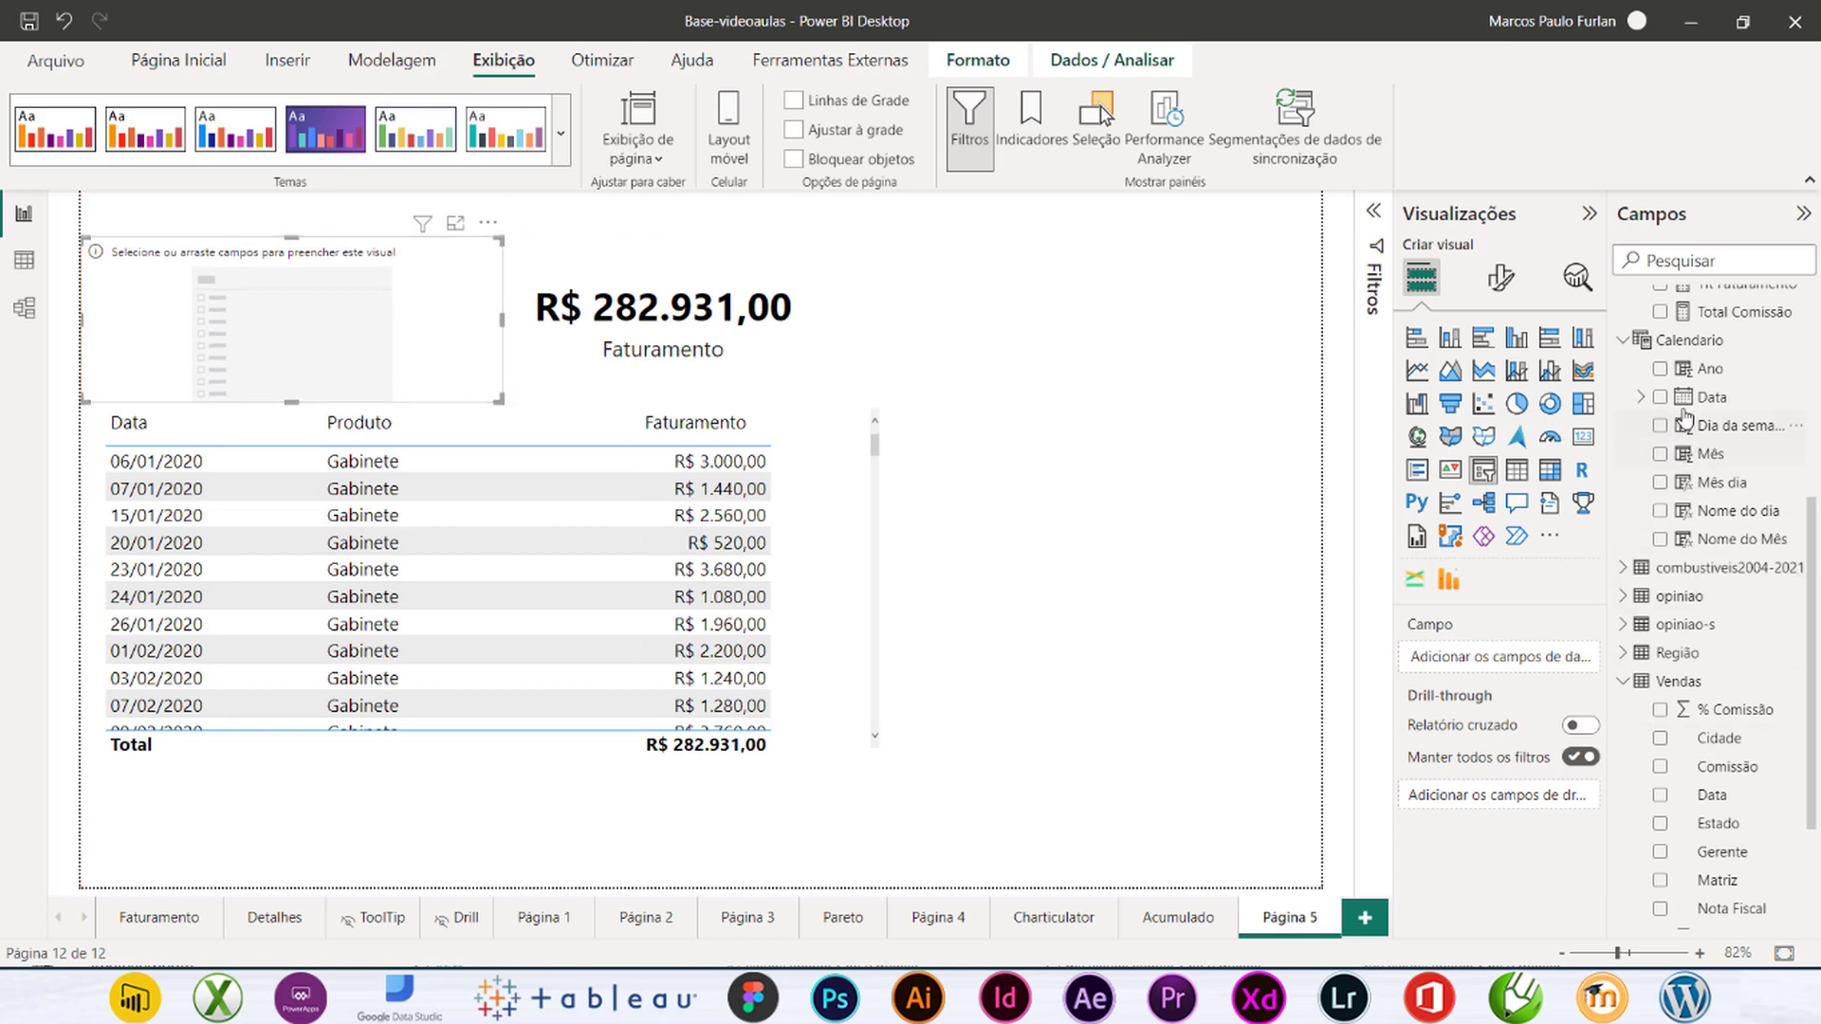
pyautogui.moveTo(1707, 396); pyautogui.dragTo(302, 316)
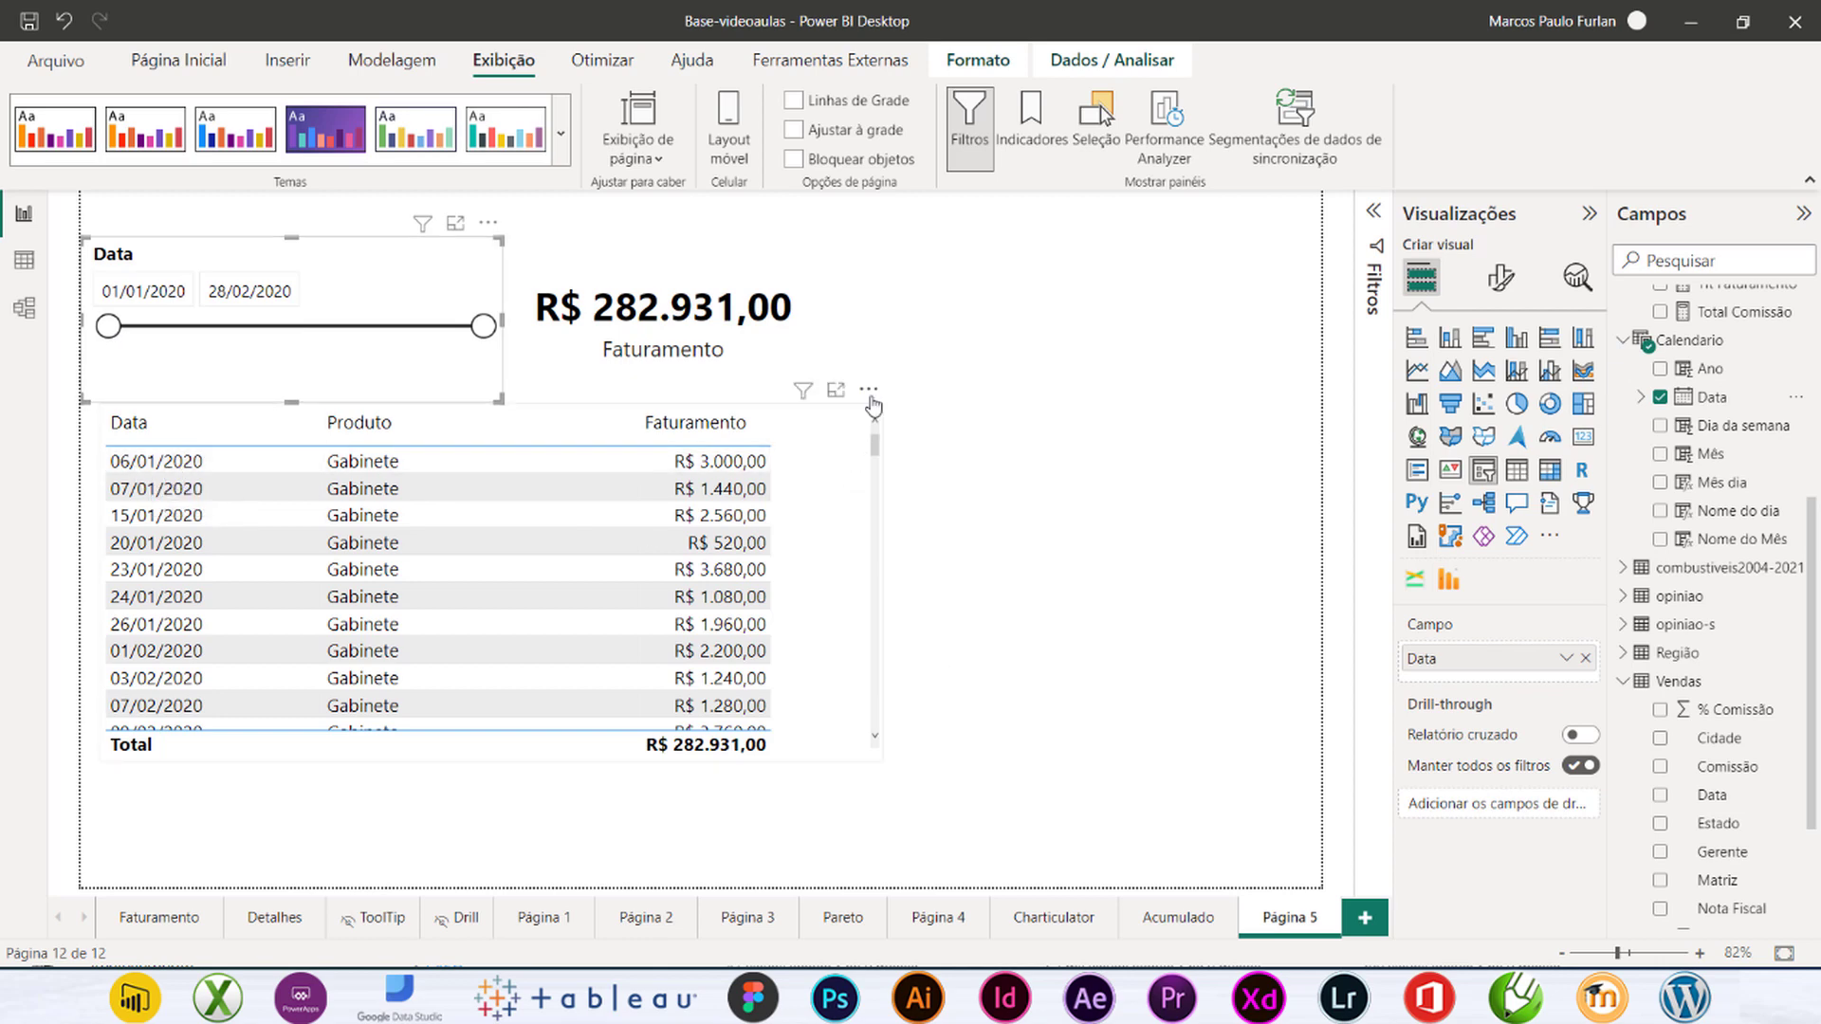
# Step: Sort the table of Data, Produto and Faturamento by Data in descending order
pyautogui.click(869, 392)
pyautogui.moveTo(1008, 615)
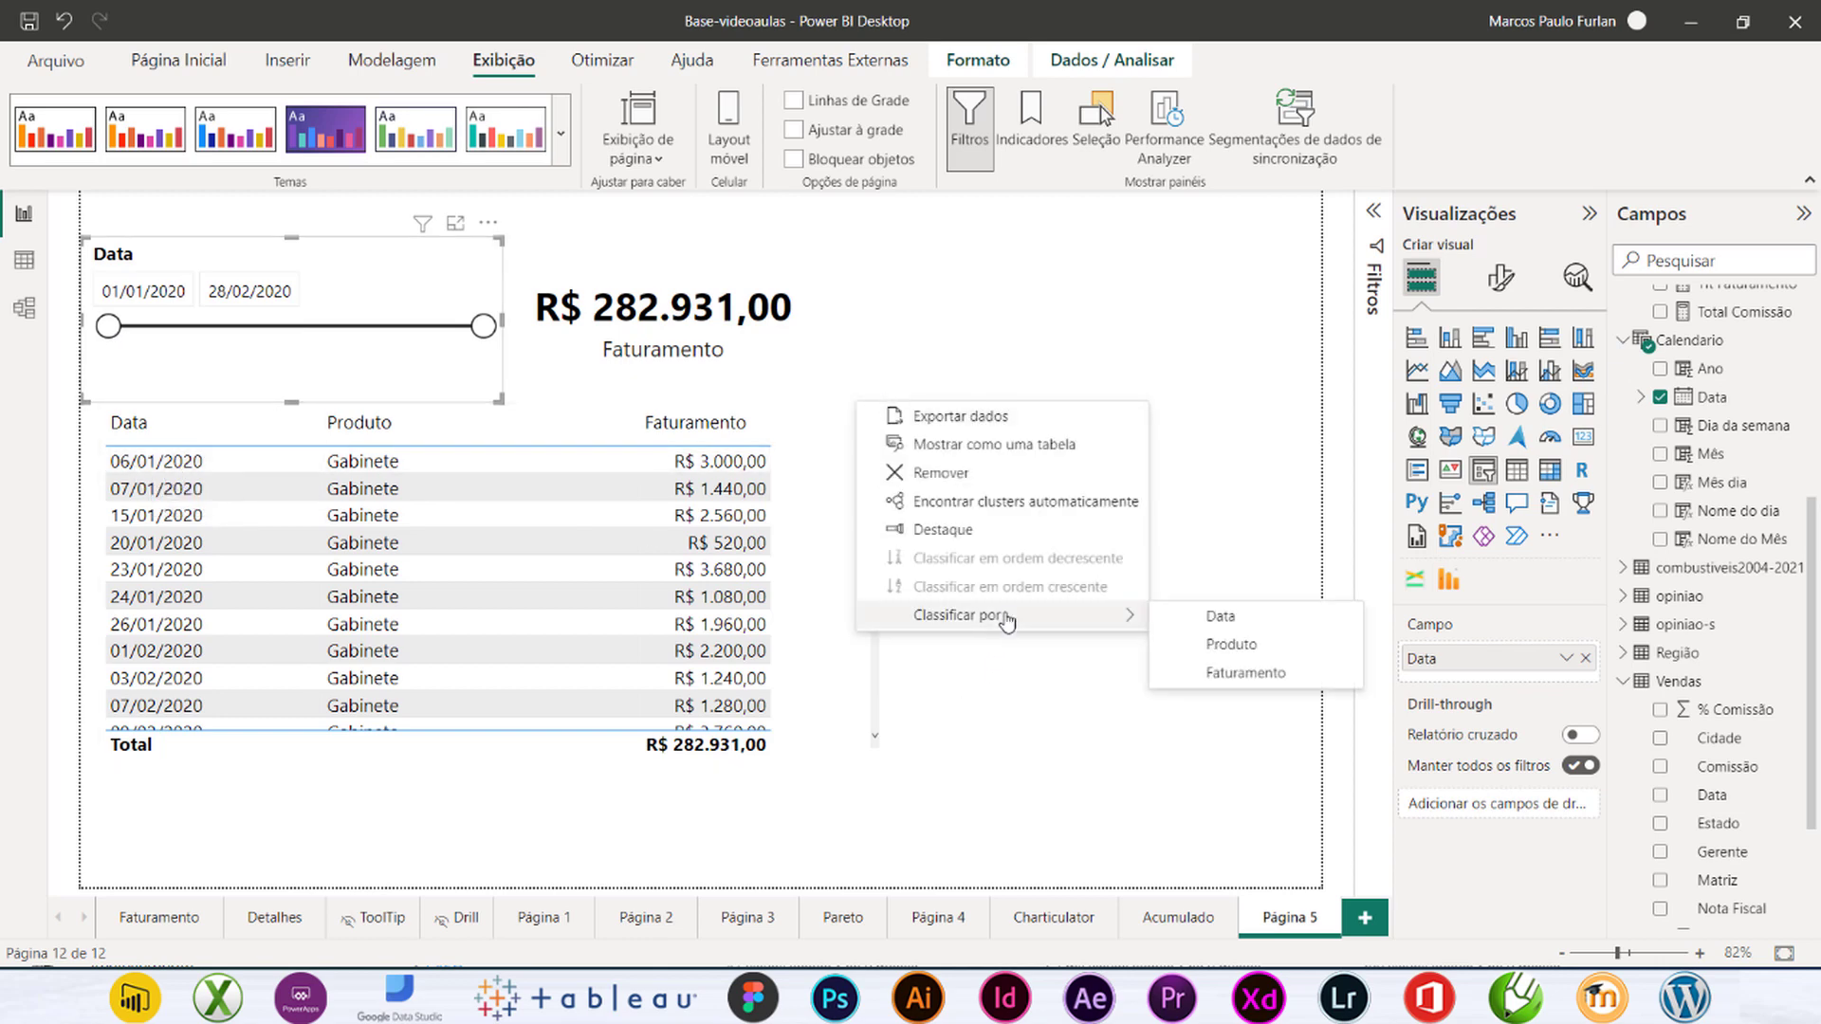
pyautogui.click(1215, 626)
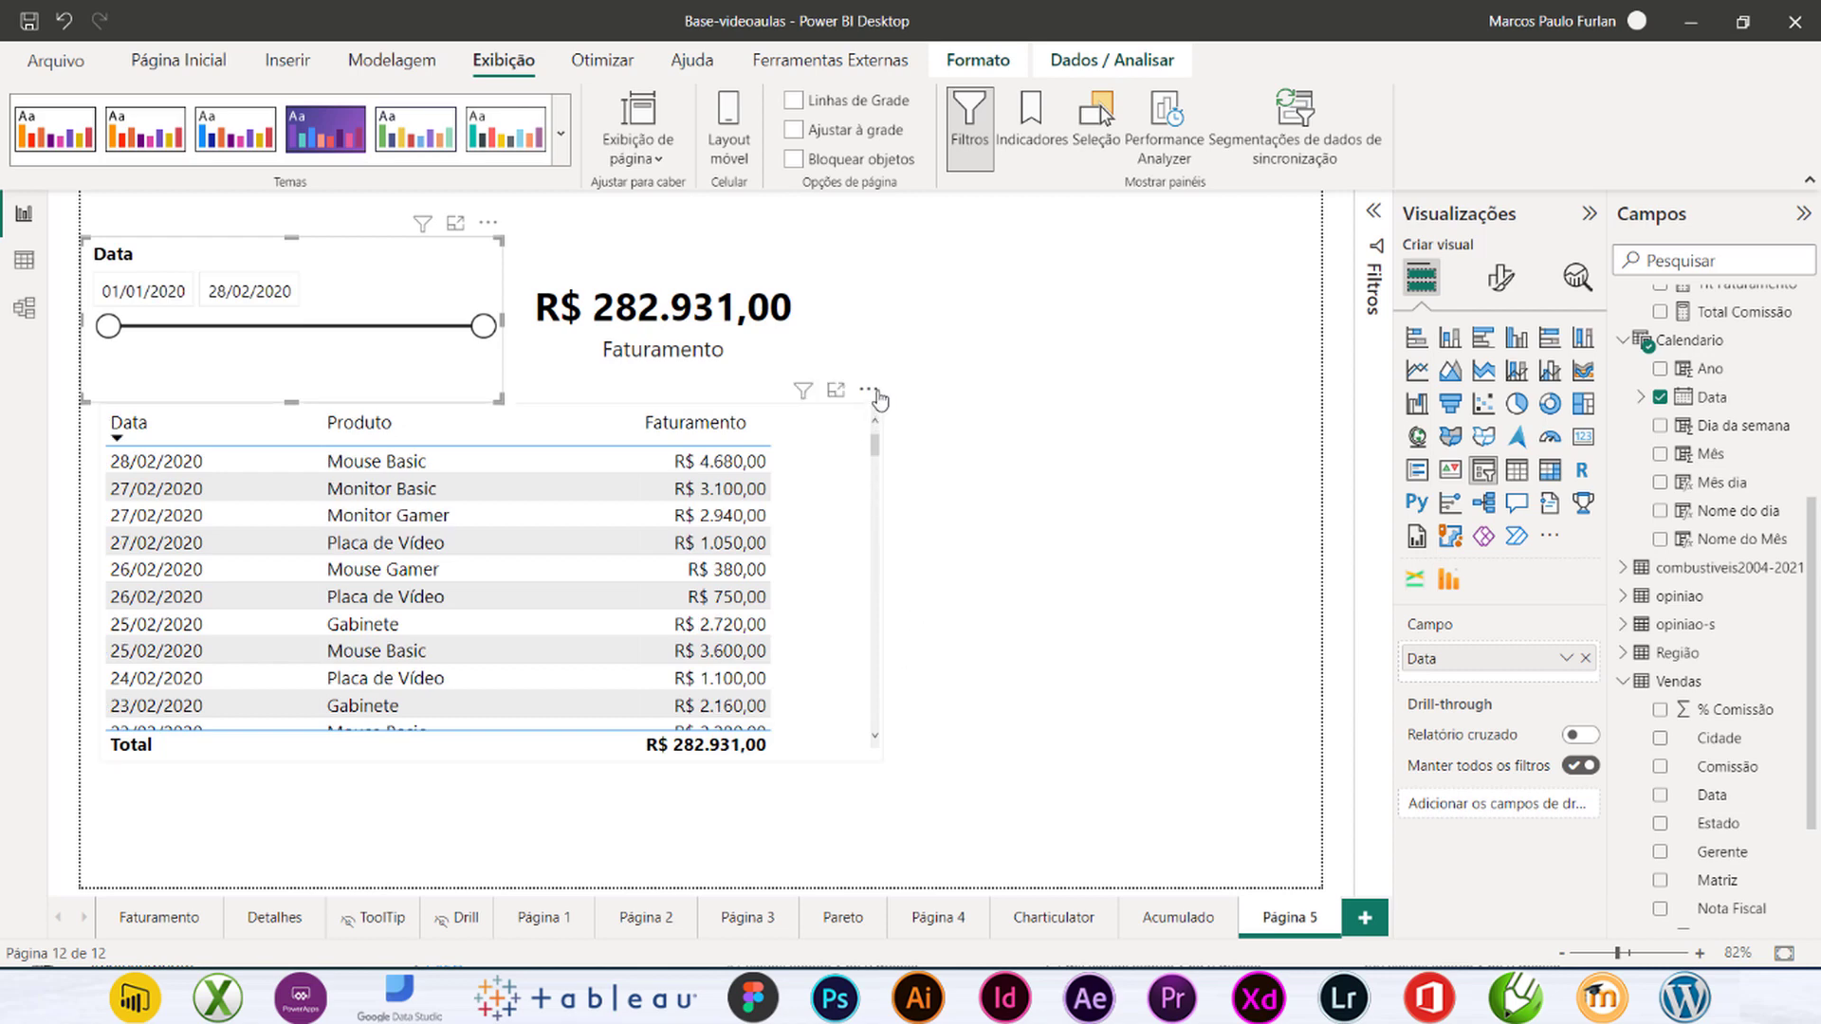
pyautogui.click(871, 391)
pyautogui.click(1051, 560)
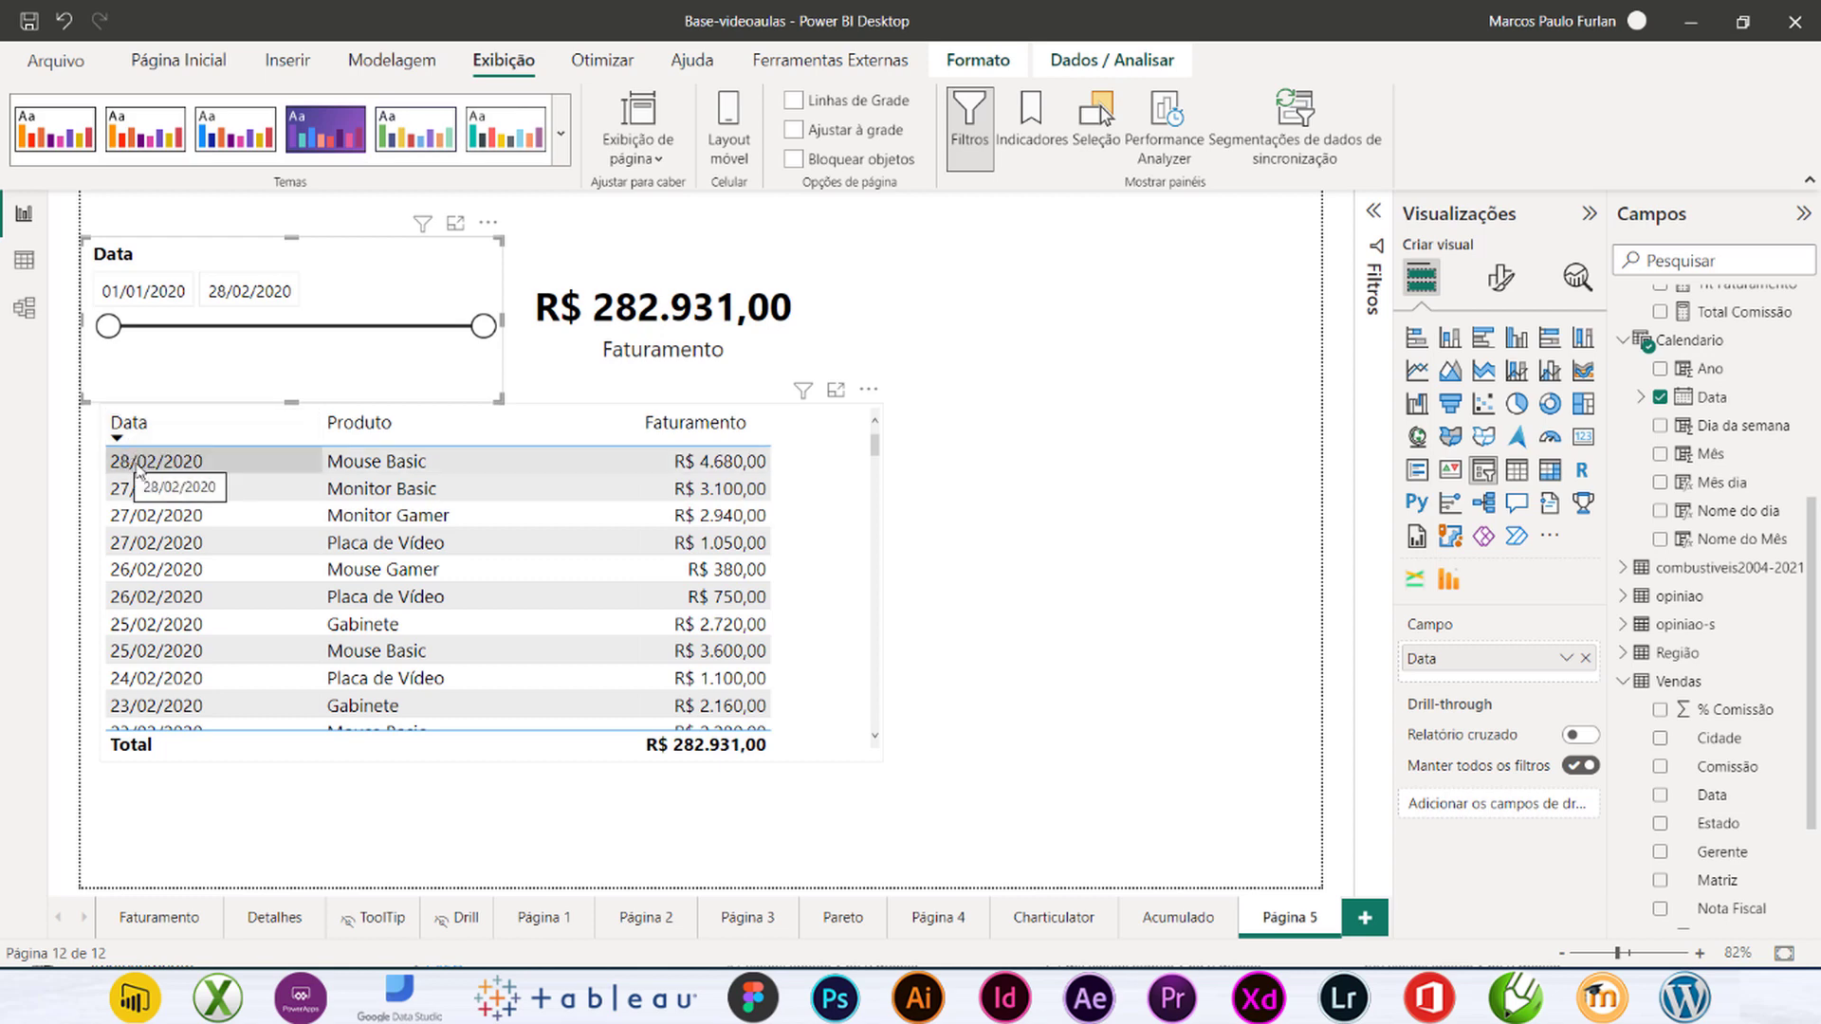
pyautogui.moveTo(876, 454)
pyautogui.mouseDown()
pyautogui.moveTo(889, 751)
pyautogui.moveTo(892, 454)
pyautogui.mouseUp()
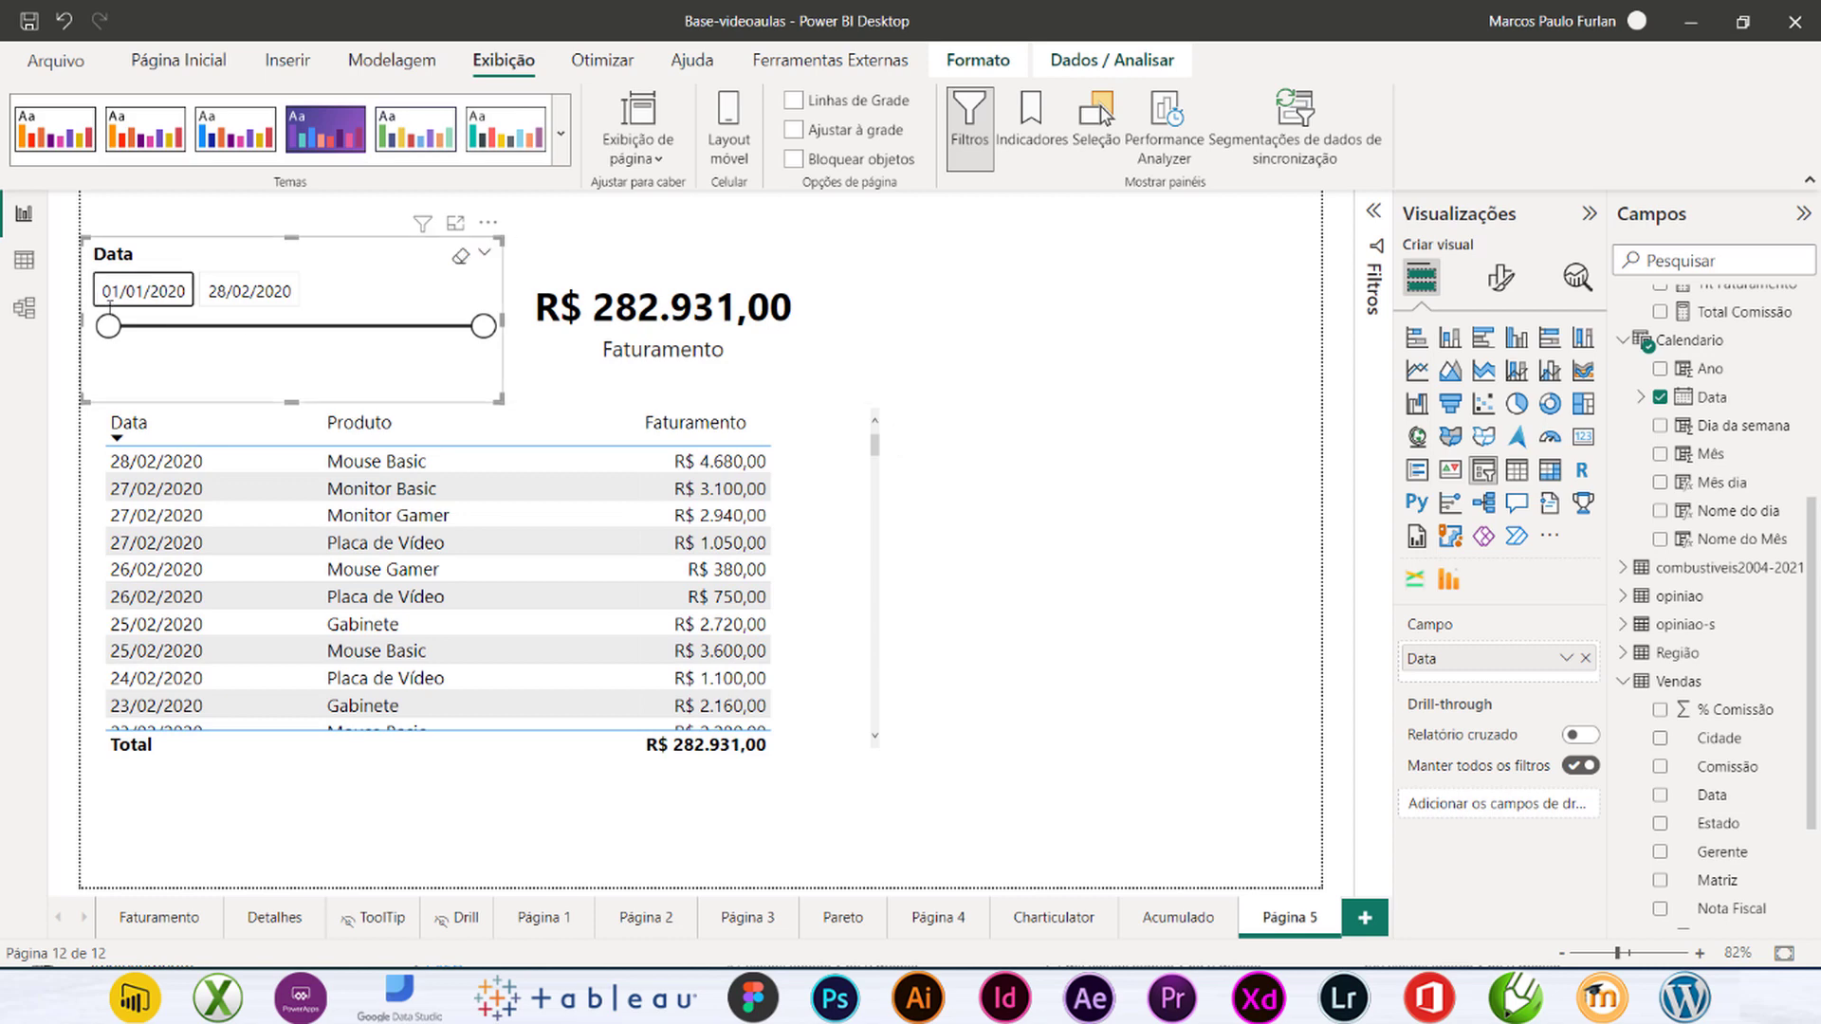
# Step: Test the Data slicer by moving its start date to 27/02/2020 and 26/02/2020, and restore the full range from 01/01/2020
pyautogui.moveTo(200, 342); pyautogui.dragTo(478, 349)
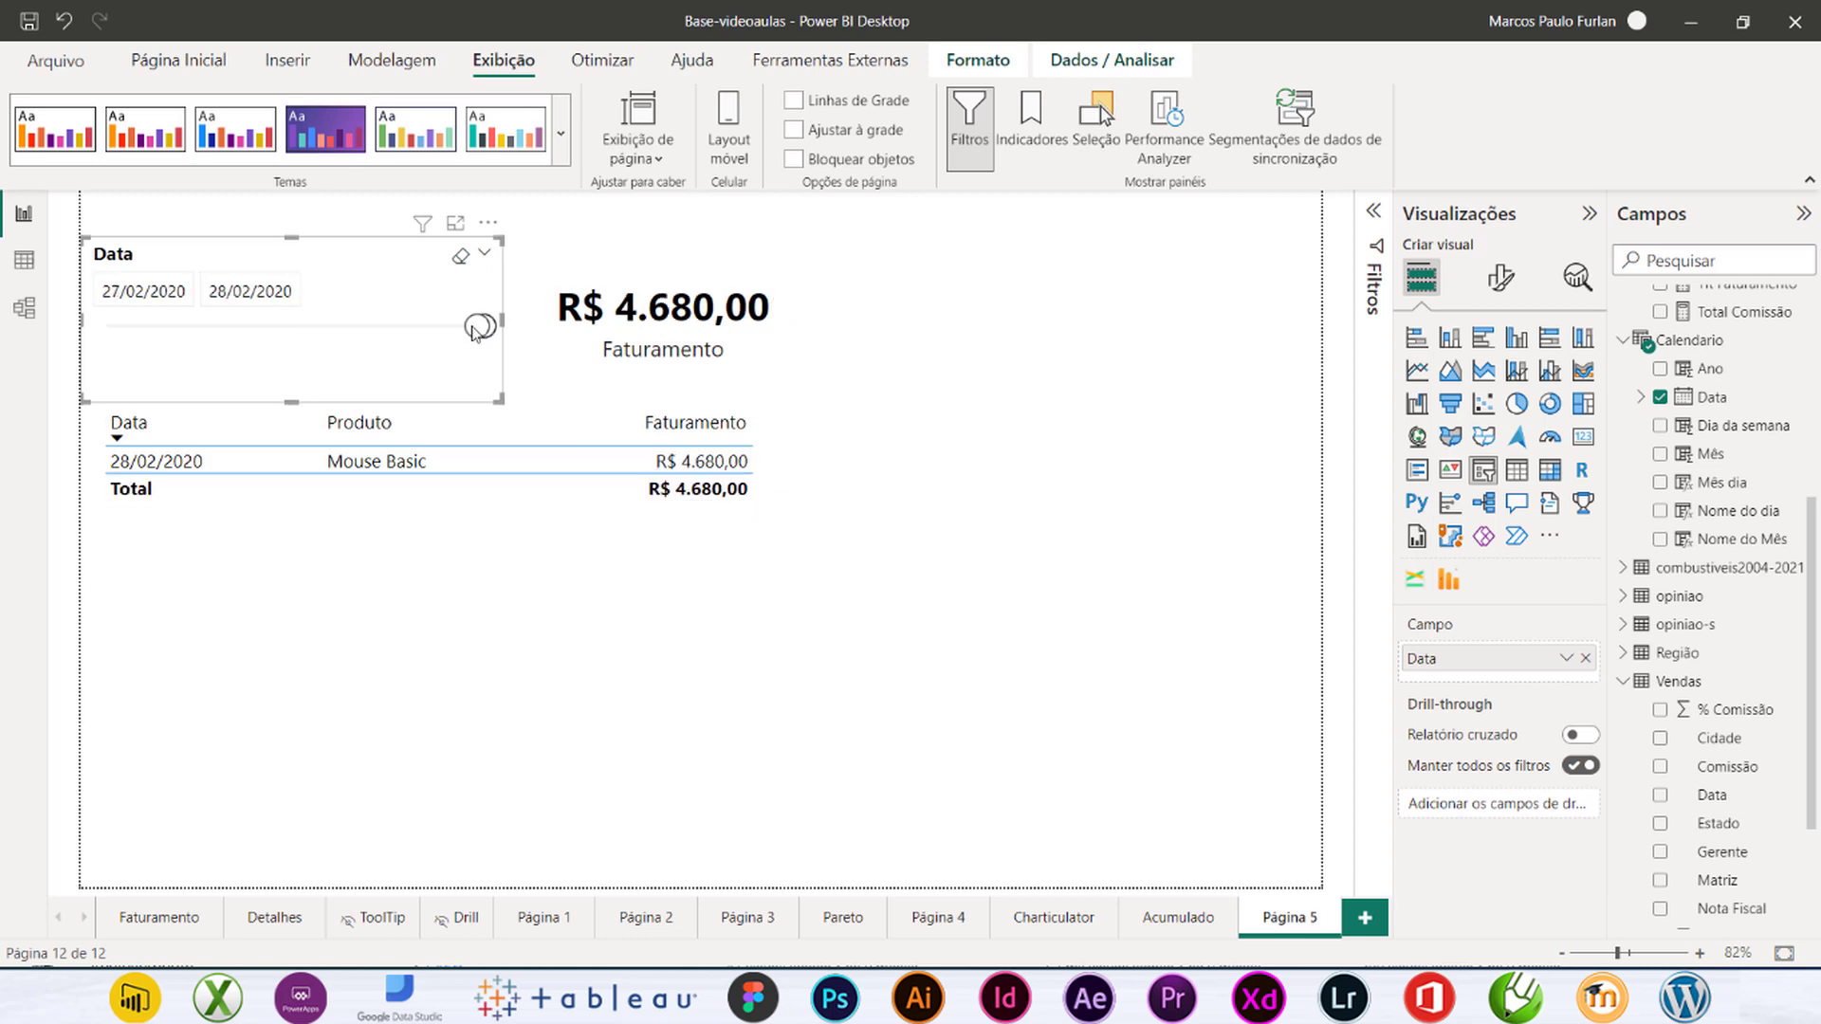
pyautogui.moveTo(470, 332); pyautogui.dragTo(466, 334)
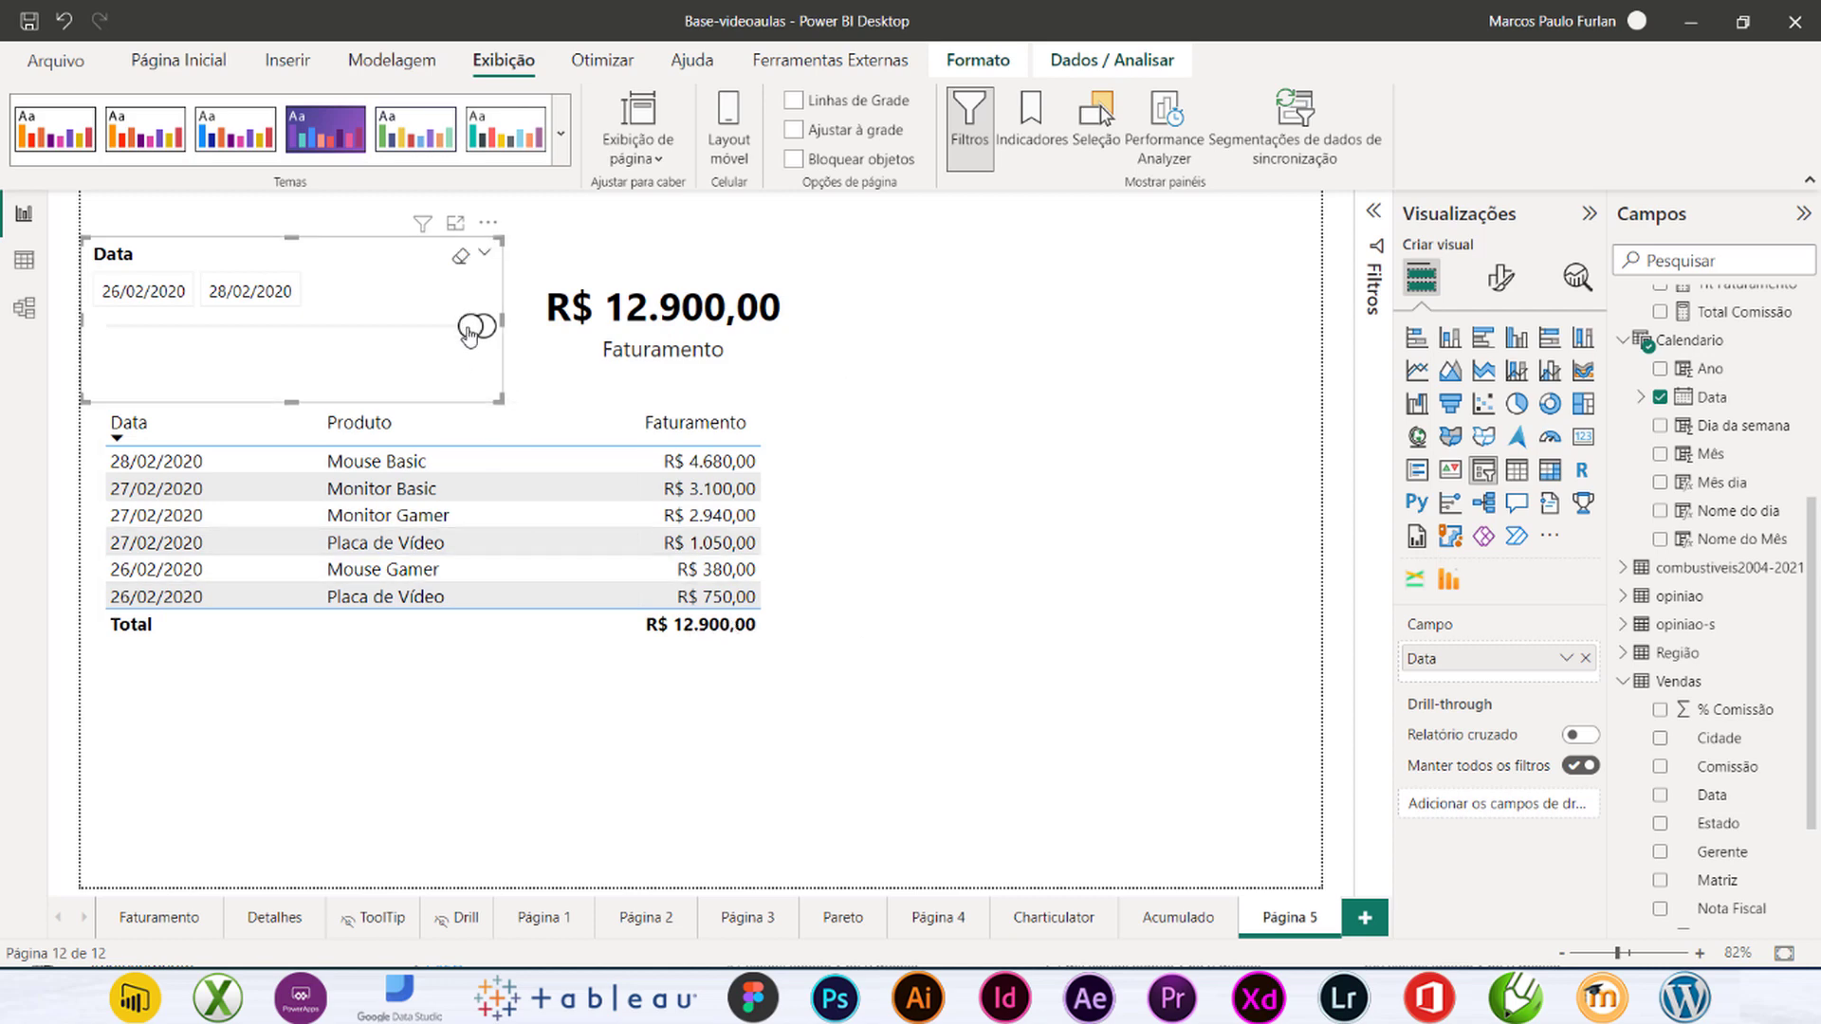
pyautogui.moveTo(470, 332); pyautogui.dragTo(57, 343)
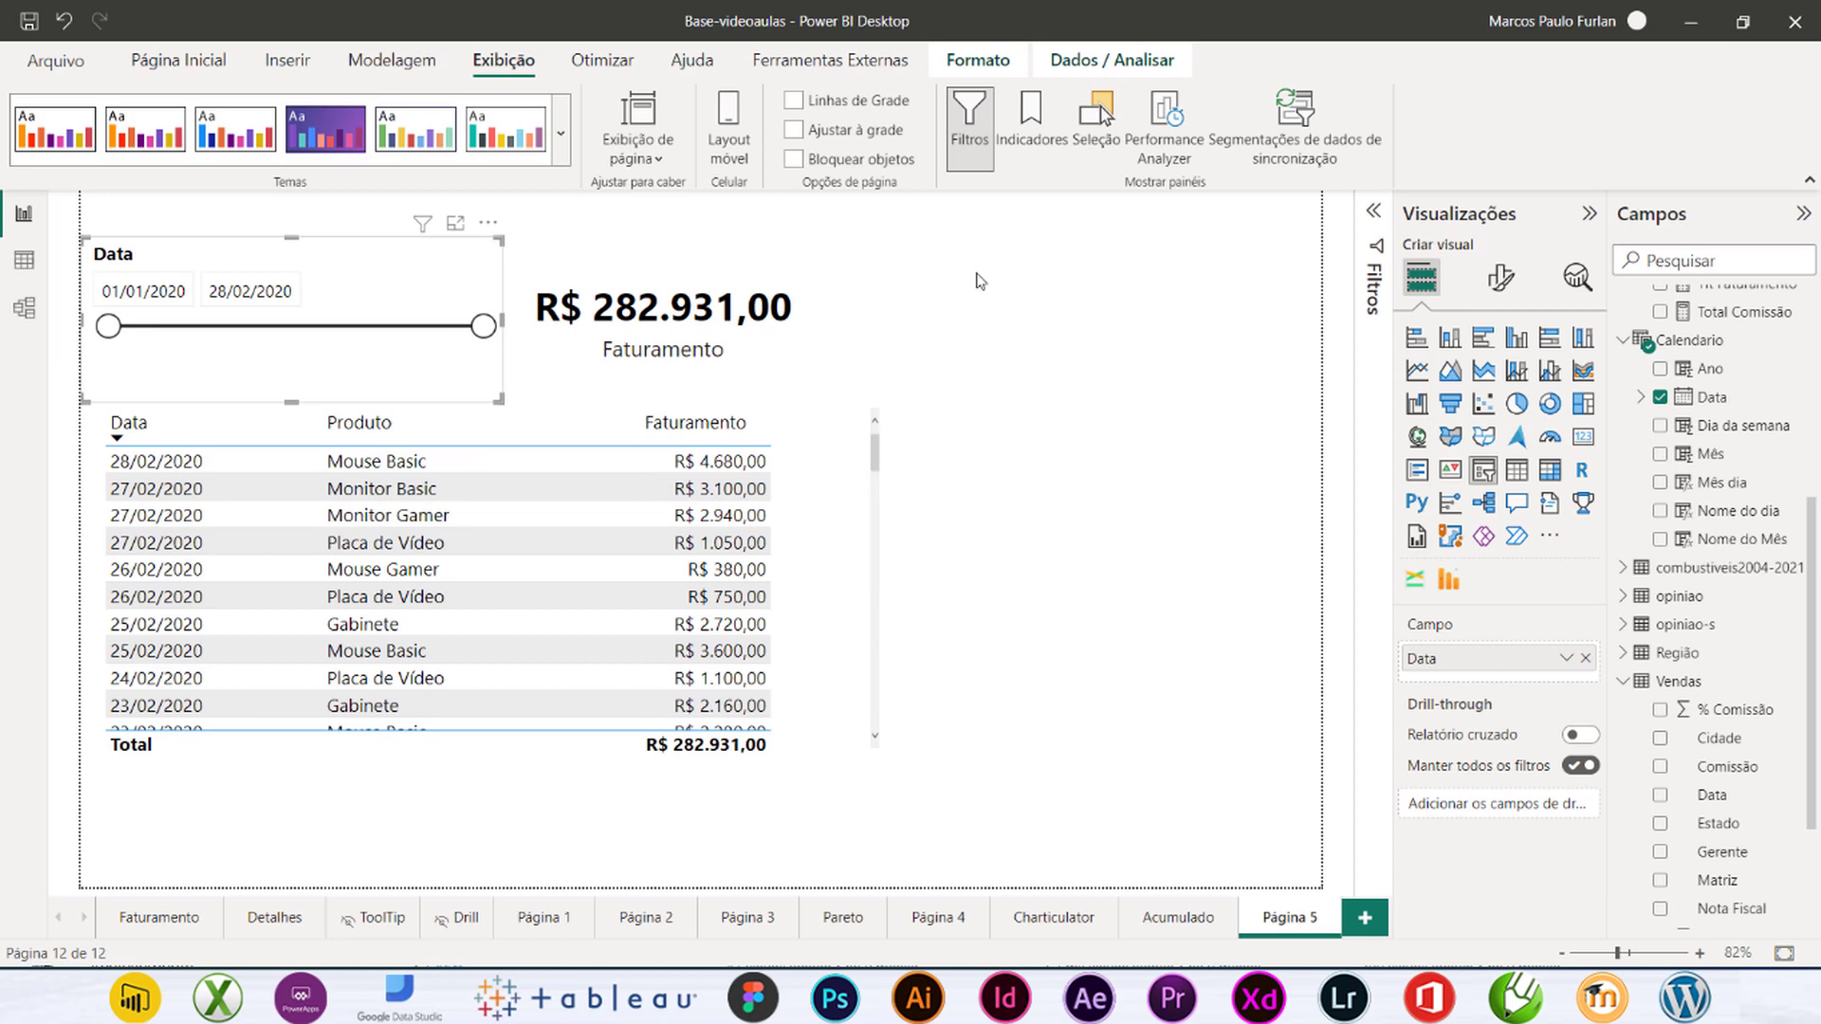
pyautogui.click(1027, 323)
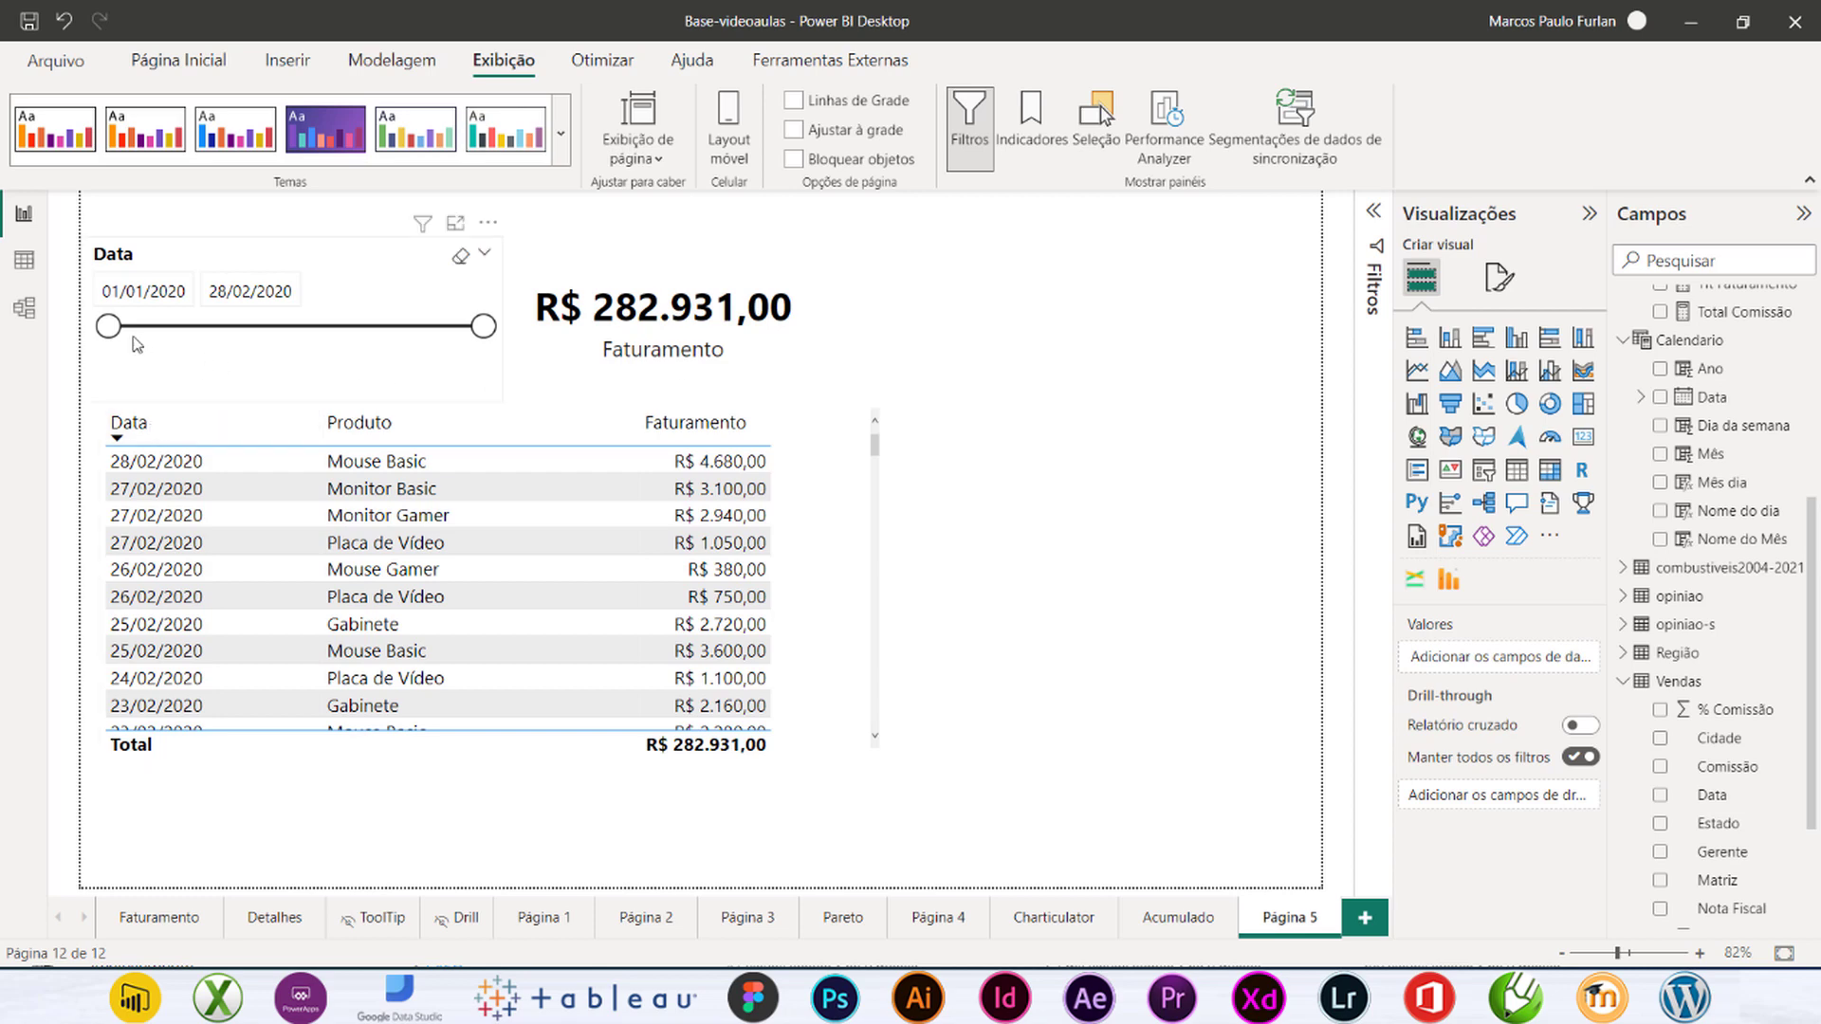
pyautogui.moveTo(108, 328); pyautogui.dragTo(470, 339)
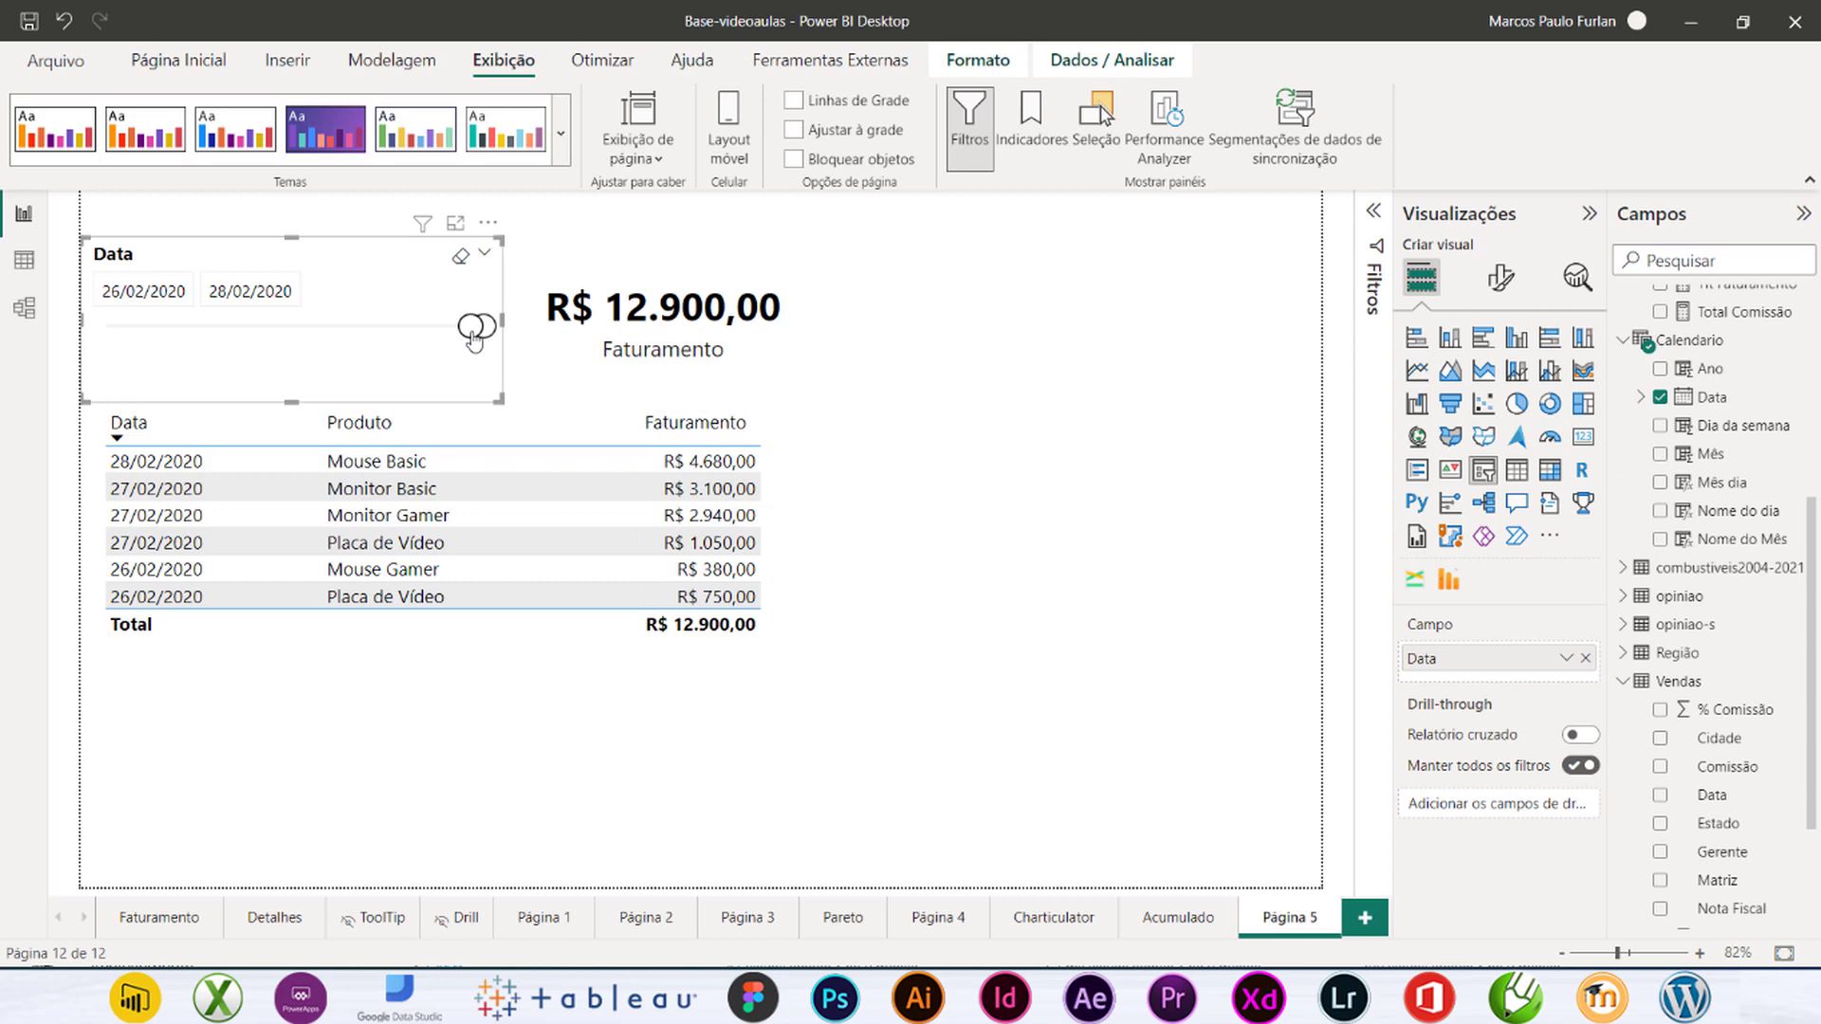
pyautogui.moveTo(472, 334); pyautogui.dragTo(108, 326)
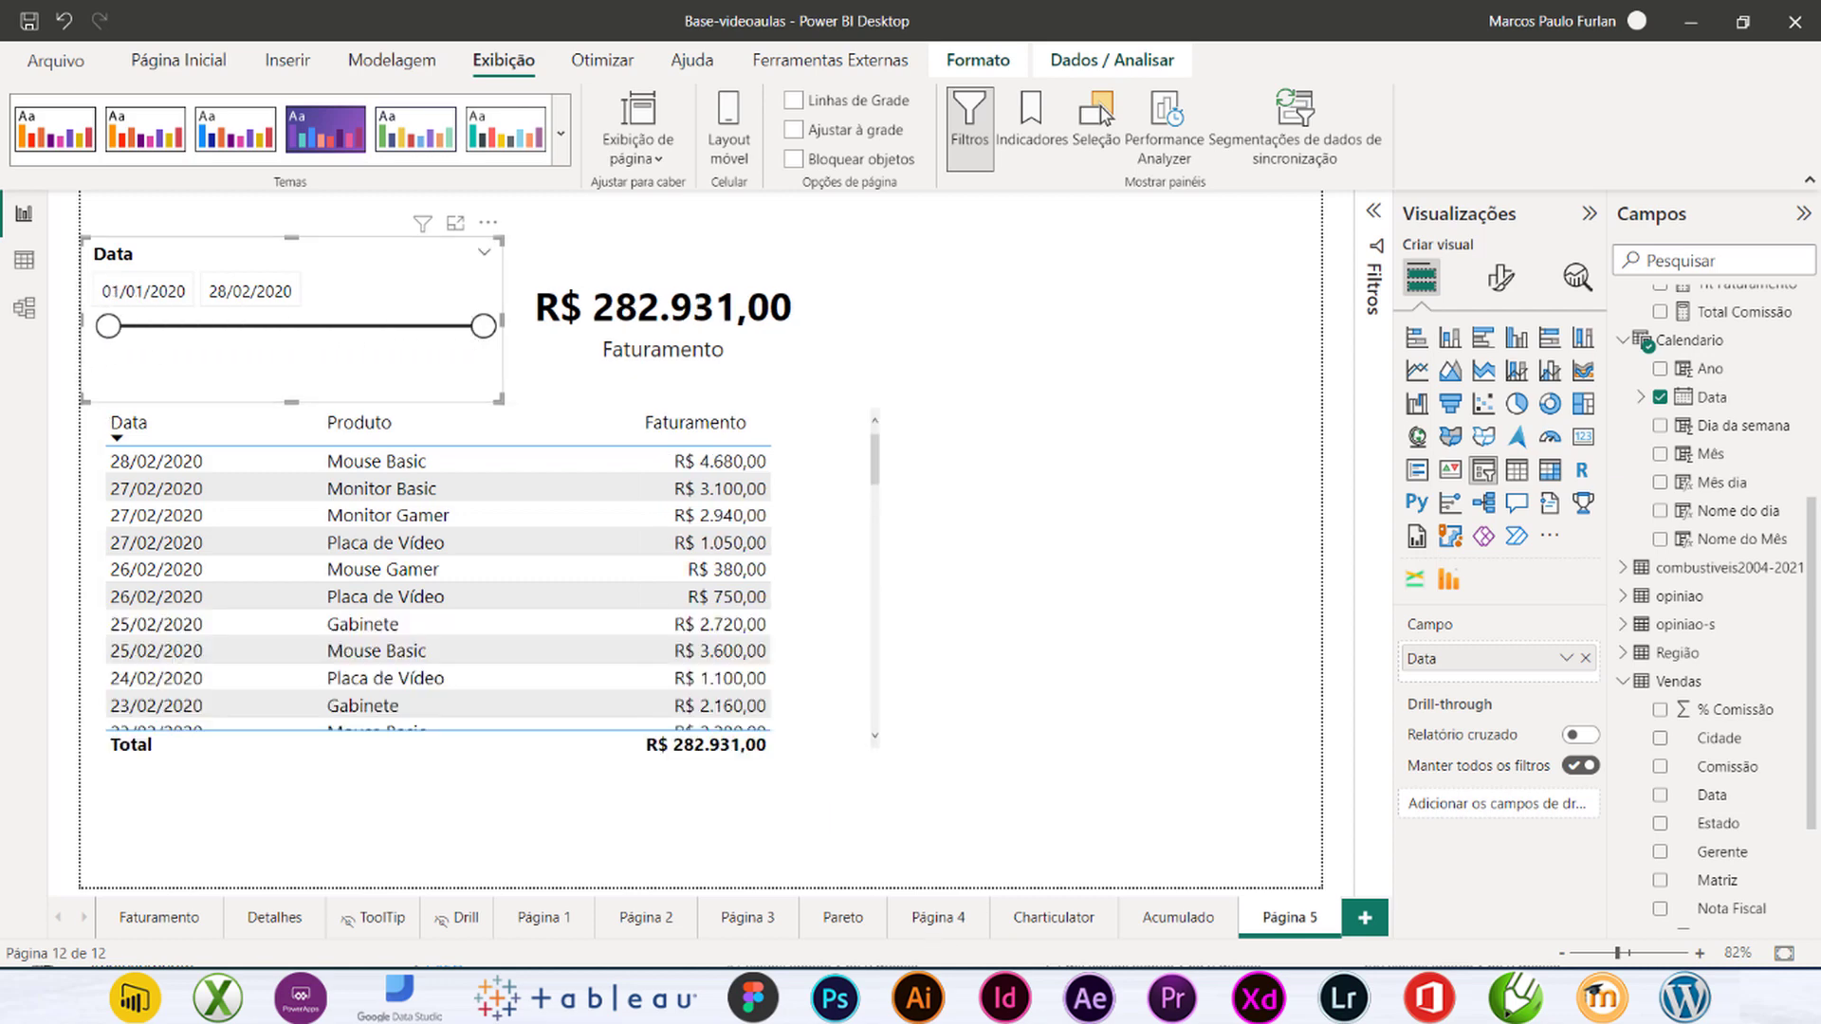
# Step: Switch to the browser and review the Microsoft Learn page on the DATESINPERIOD function, highlighting its title
pyautogui.hotkey('alt', 'Tab')
pyautogui.click(475, 21)
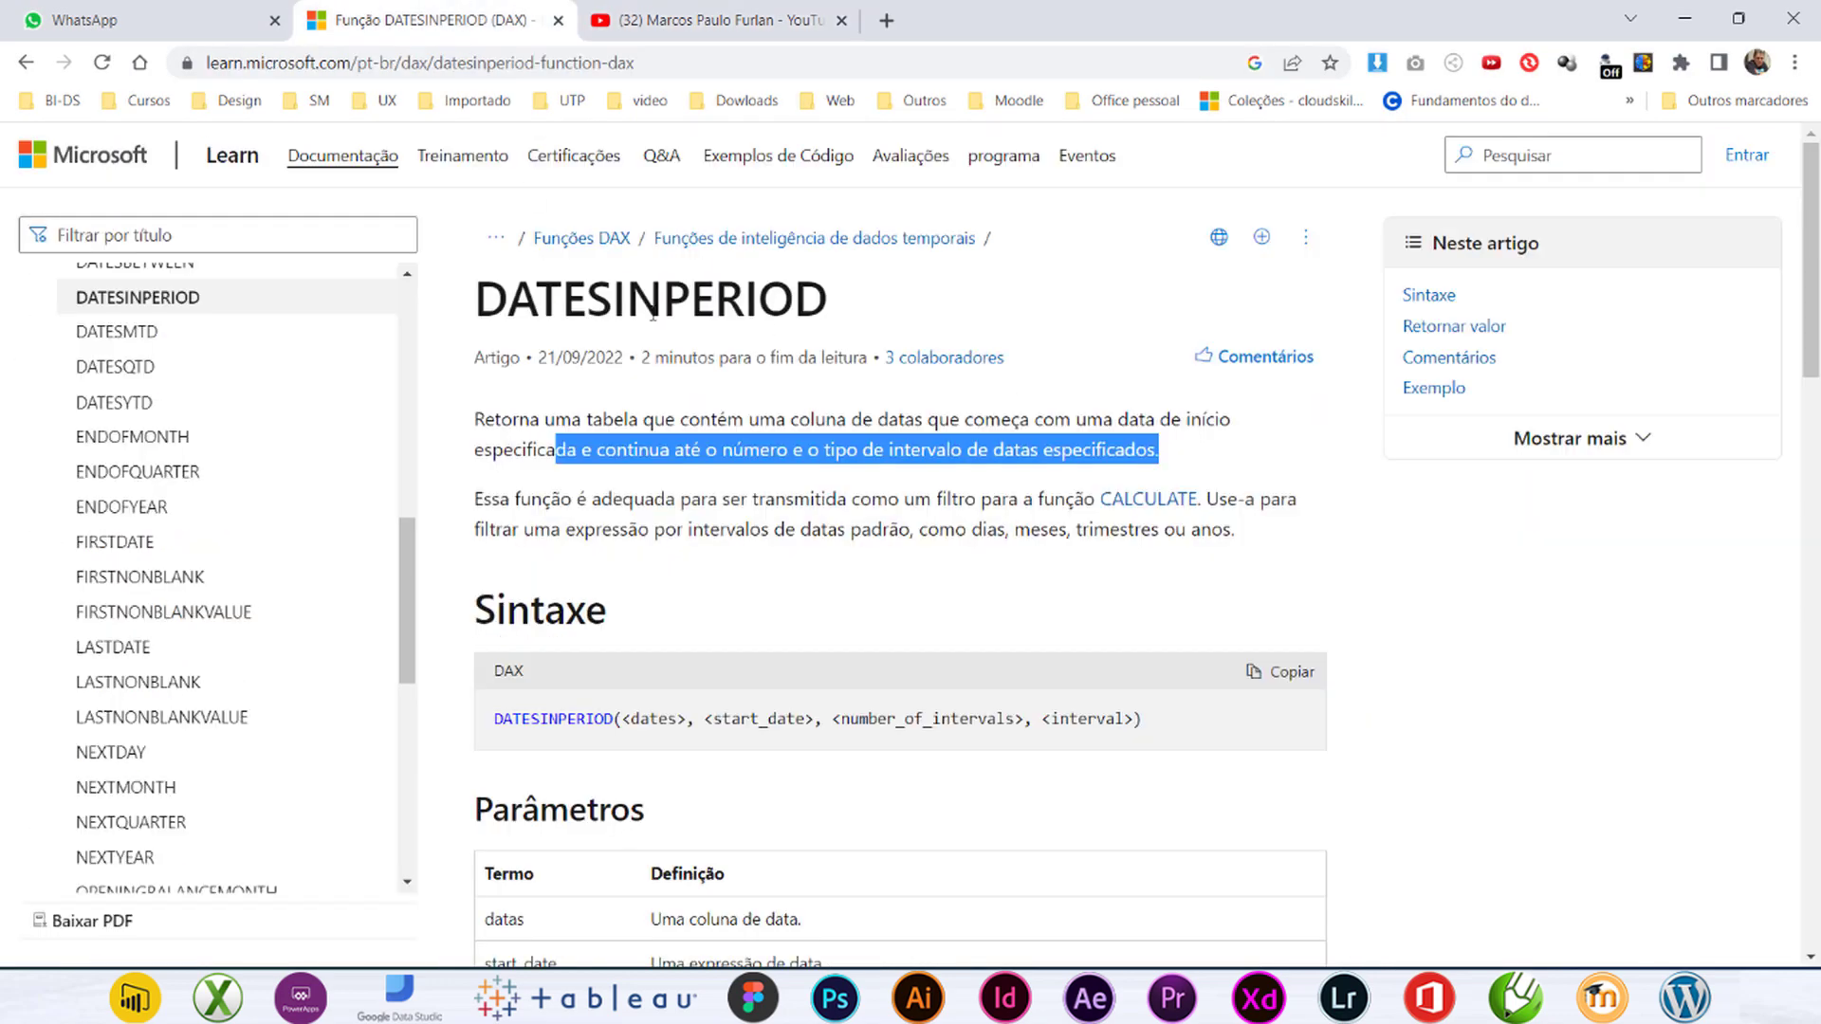
pyautogui.moveTo(472, 304); pyautogui.dragTo(823, 304)
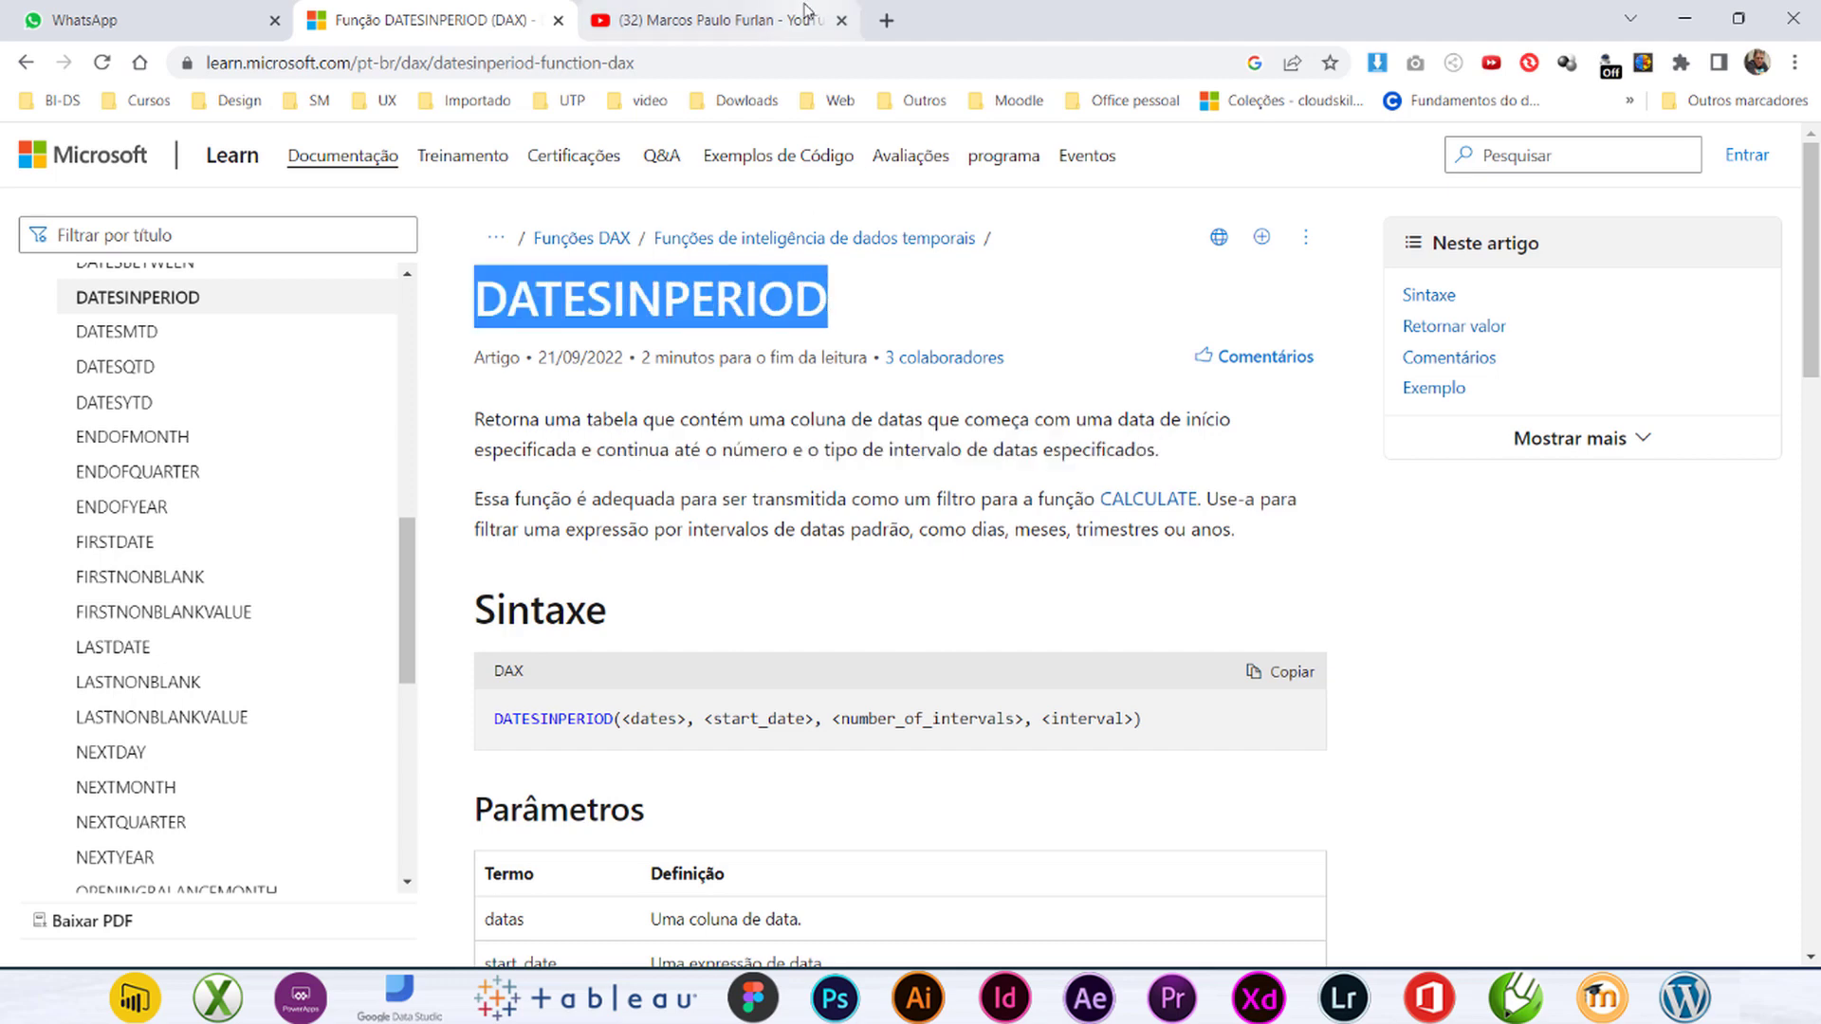
# Step: Switch back to Power BI Desktop and create a new measure in the Medidas table
pyautogui.hotkey('alt', 'Tab')
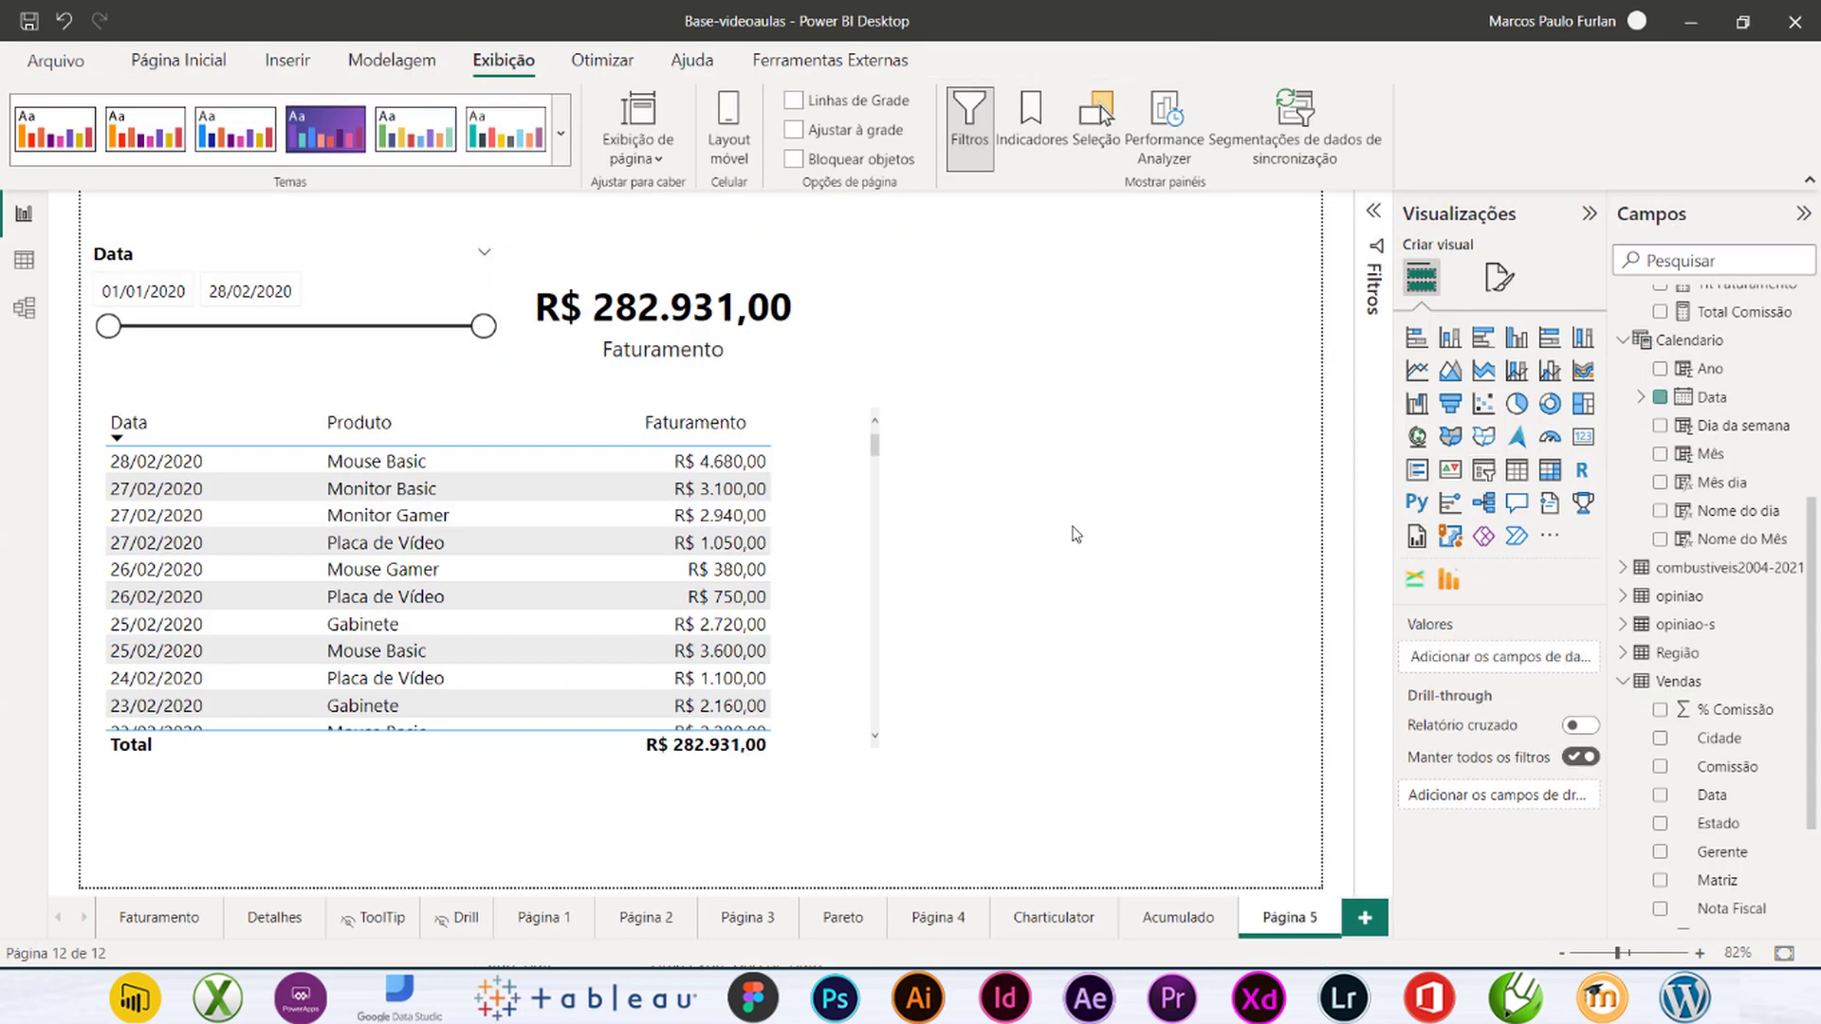
pyautogui.scroll(5, 1707, 351)
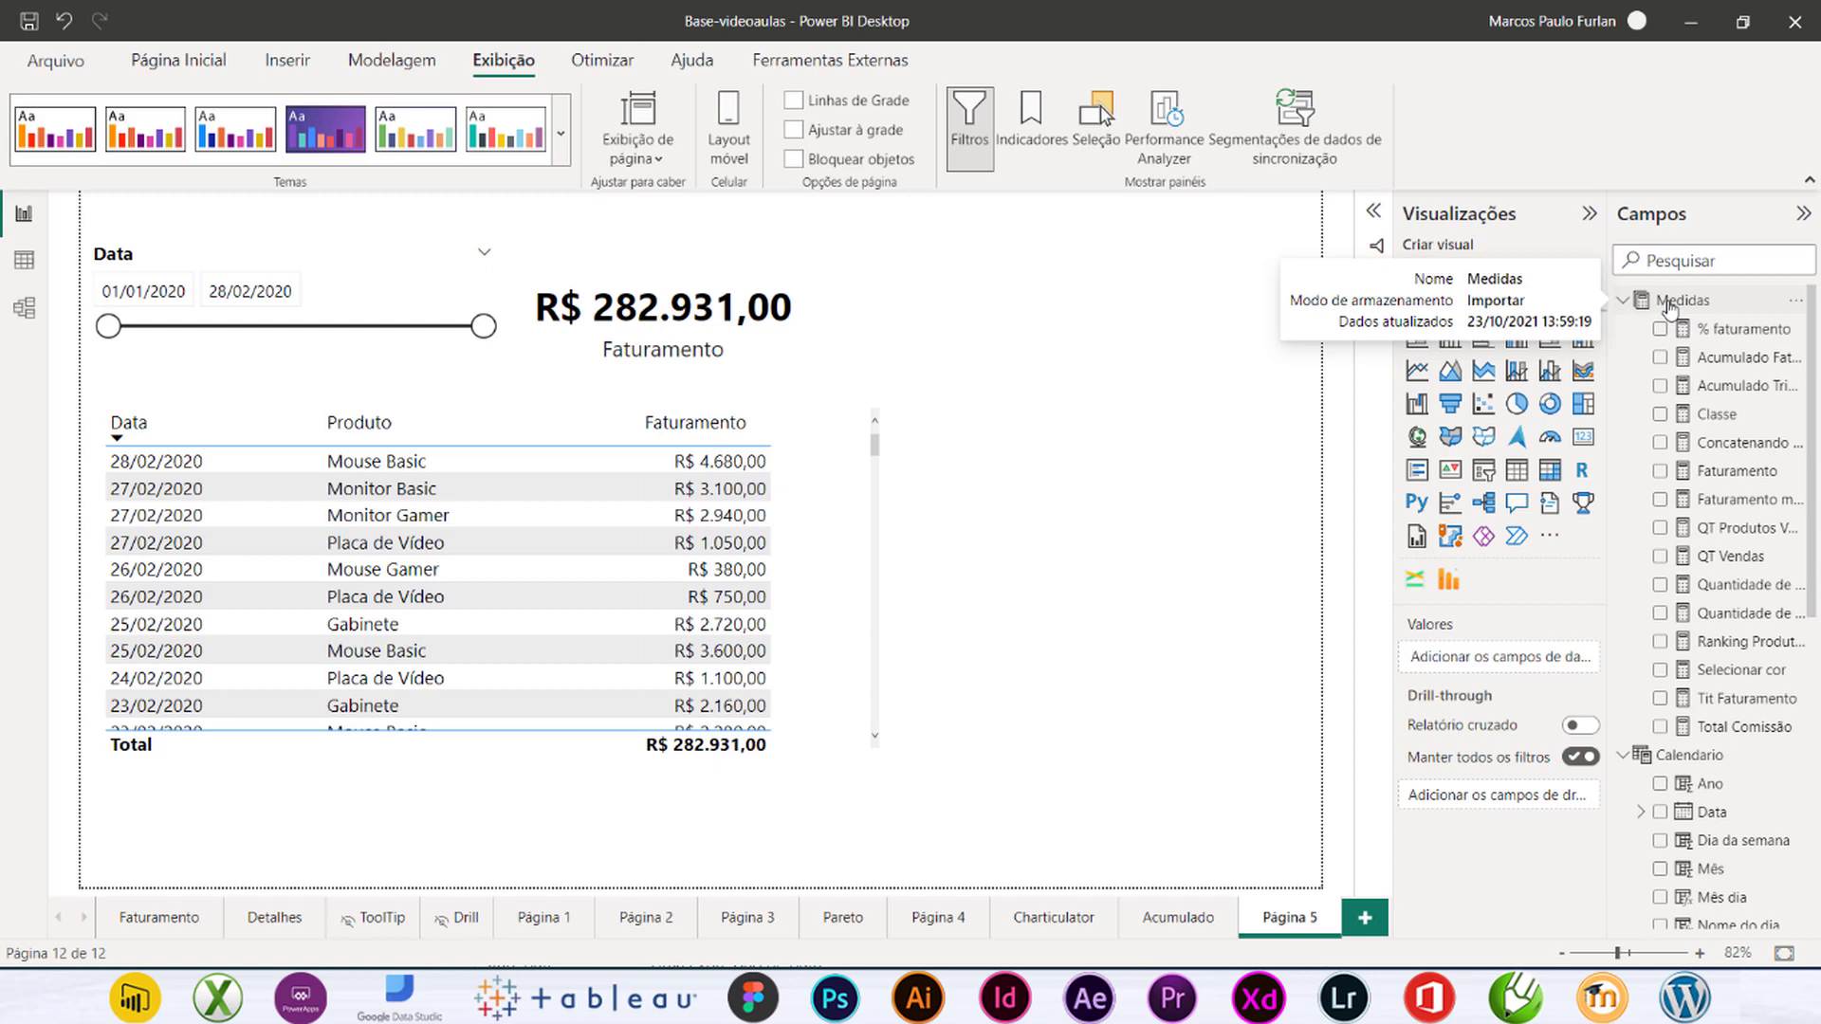
pyautogui.rightClick(1678, 303)
pyautogui.click(1508, 313)
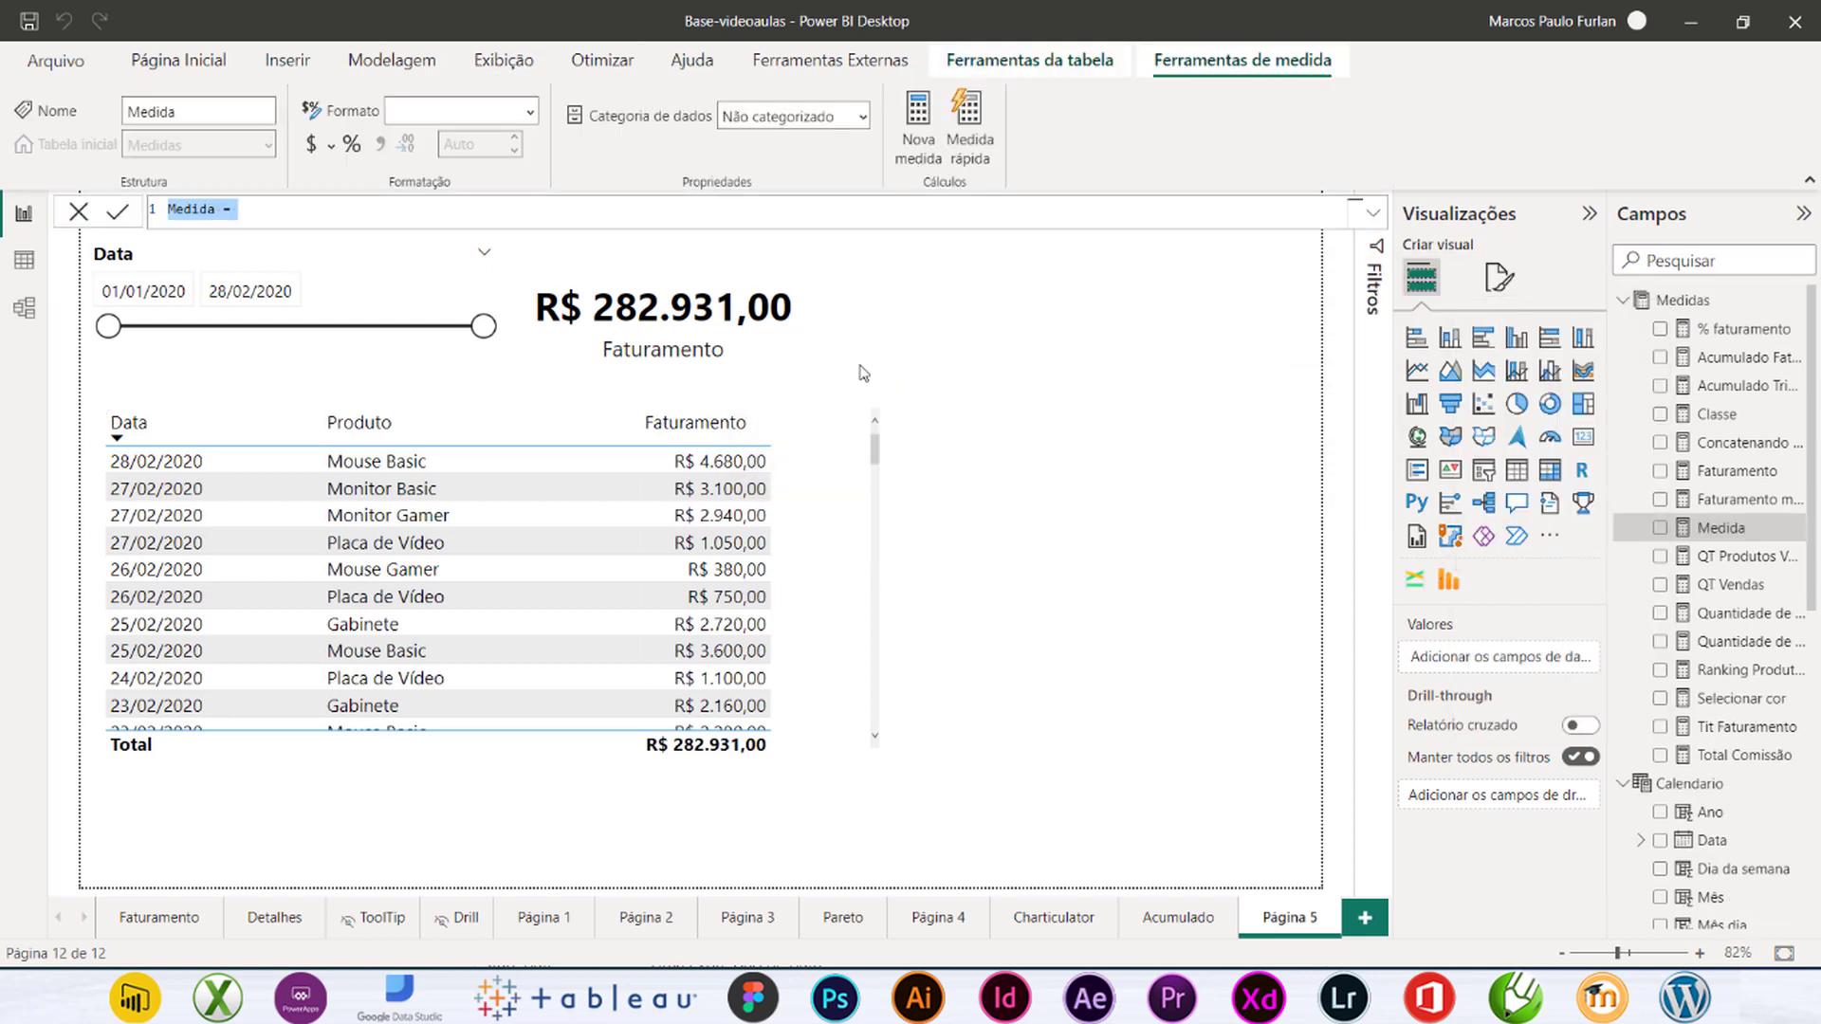
pyautogui.scroll(3, 289, 230)
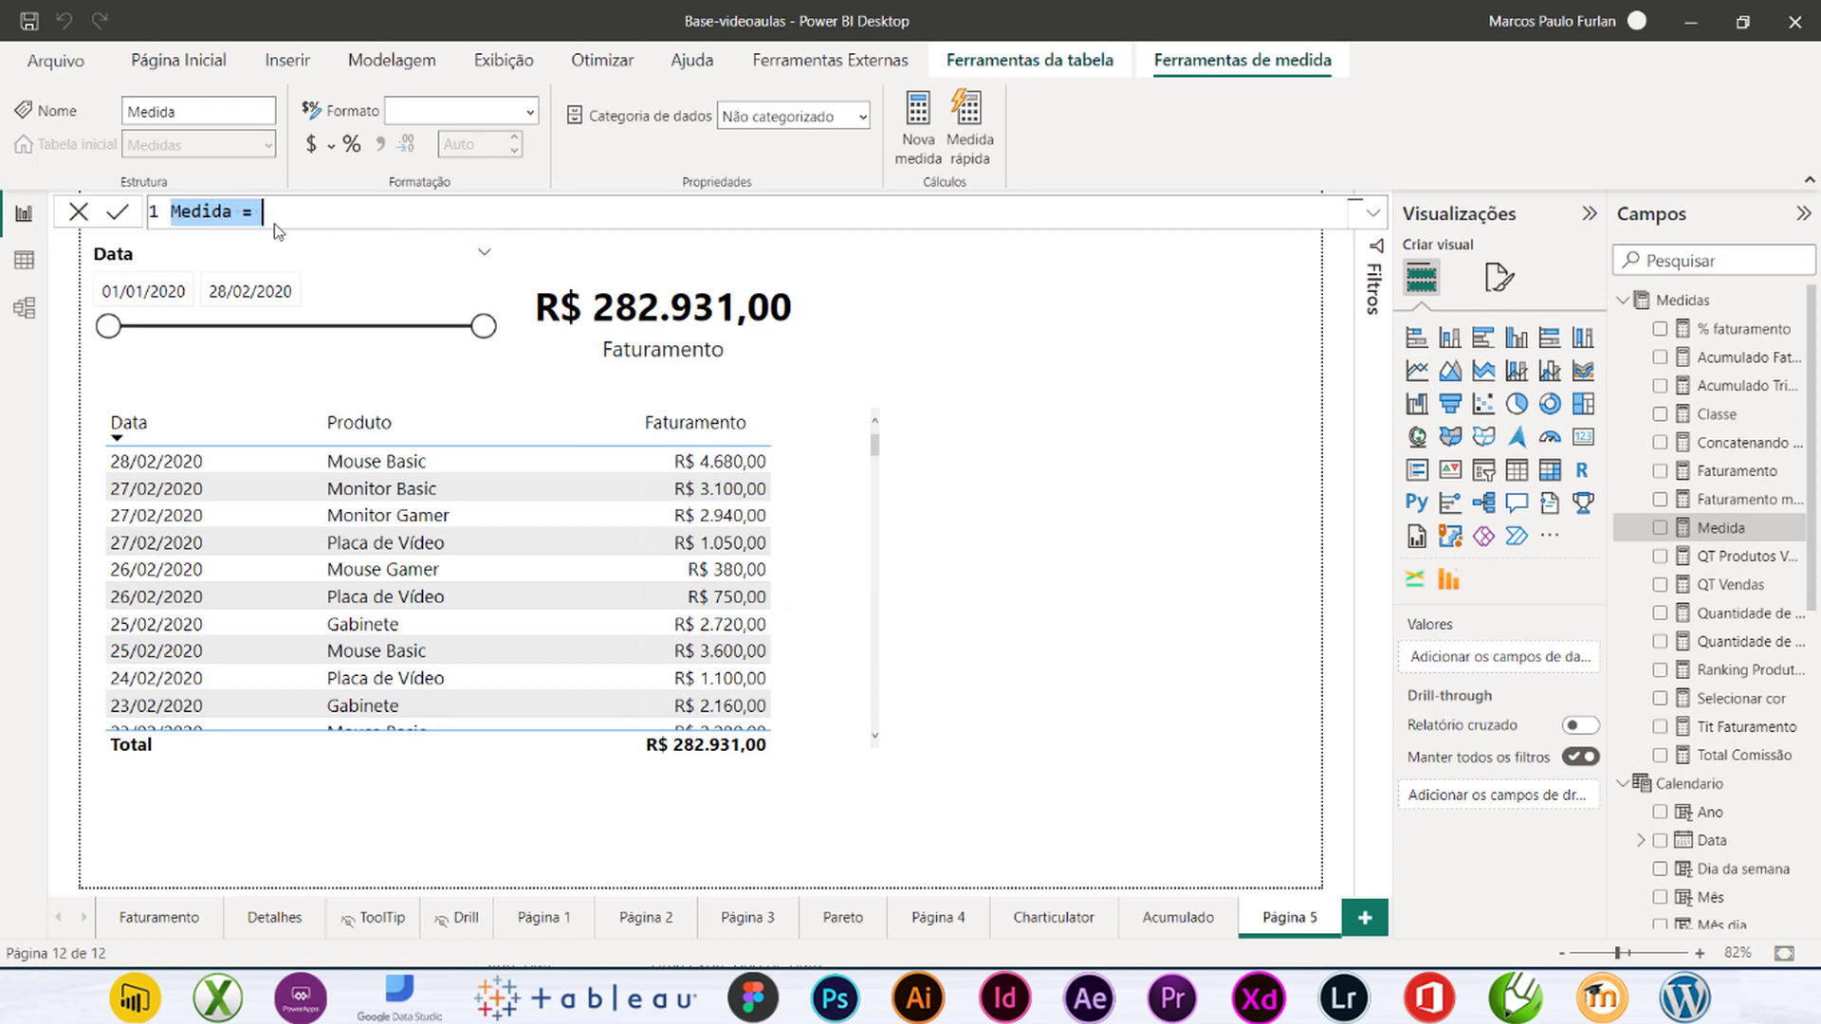
pyautogui.scroll(1, 294, 227)
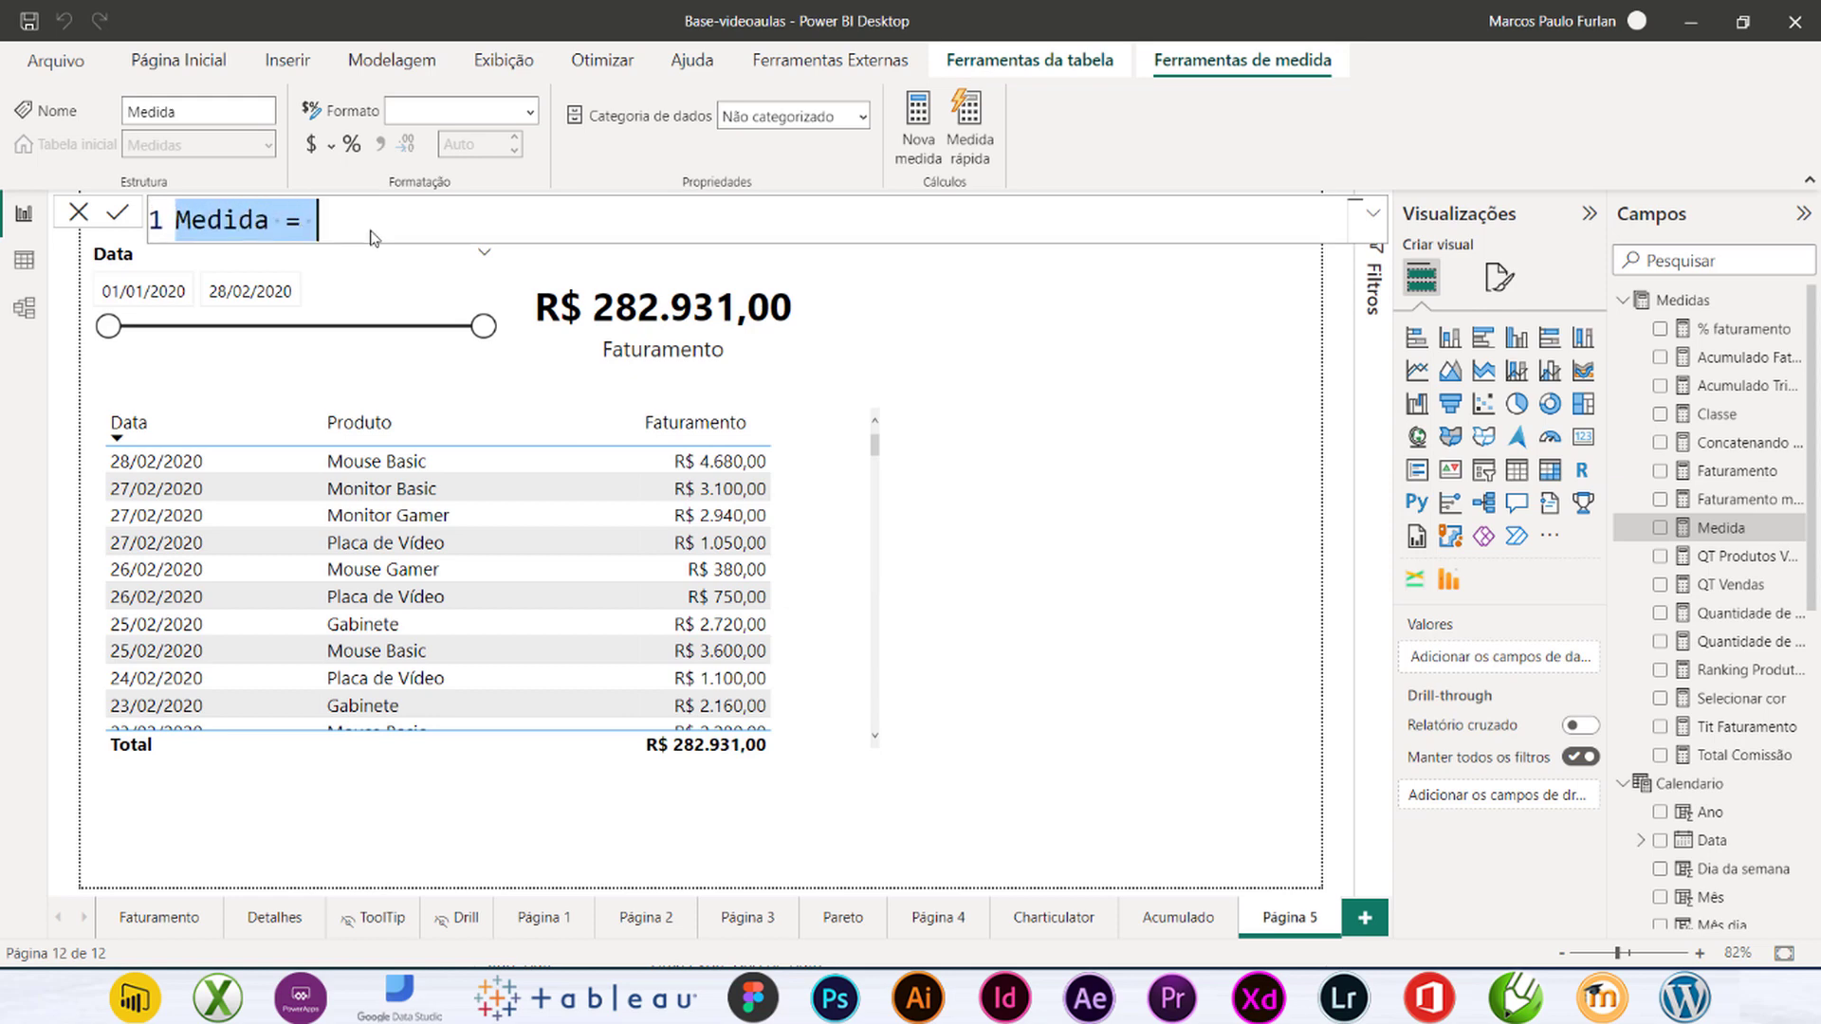
pyautogui.write('Acm')
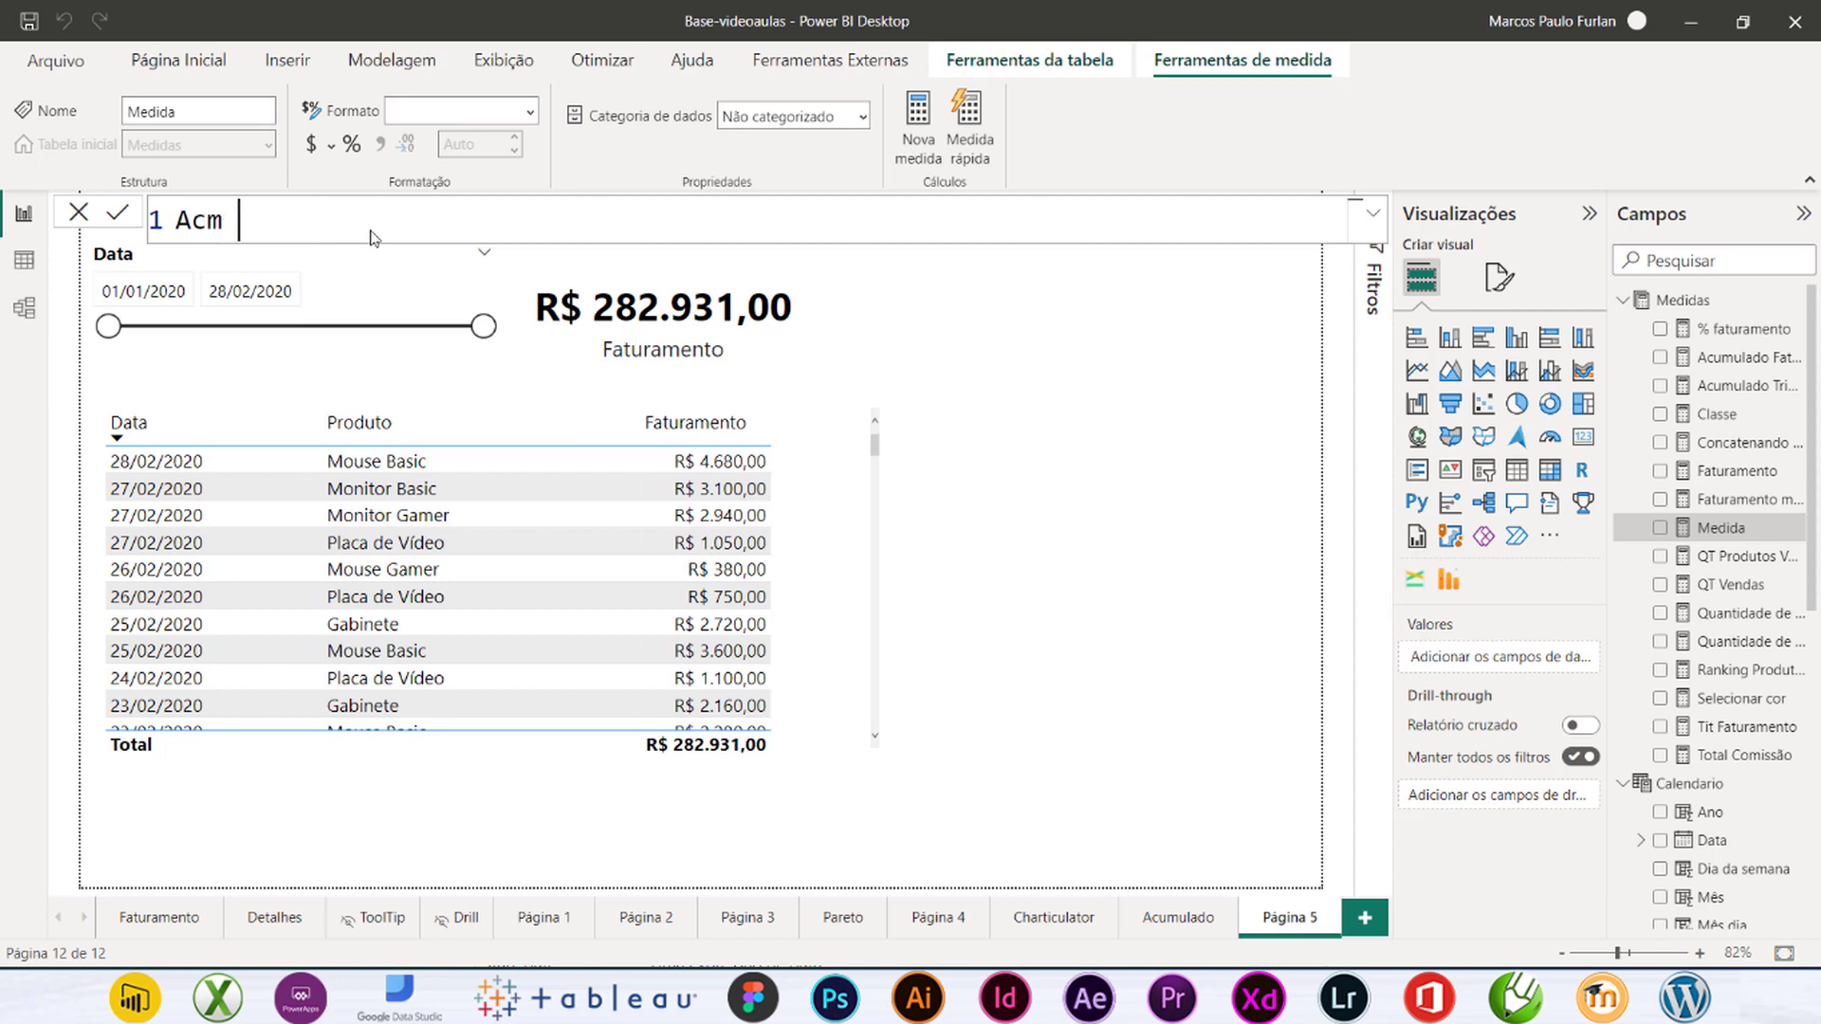
pyautogui.write(' Trimestre = CAL')
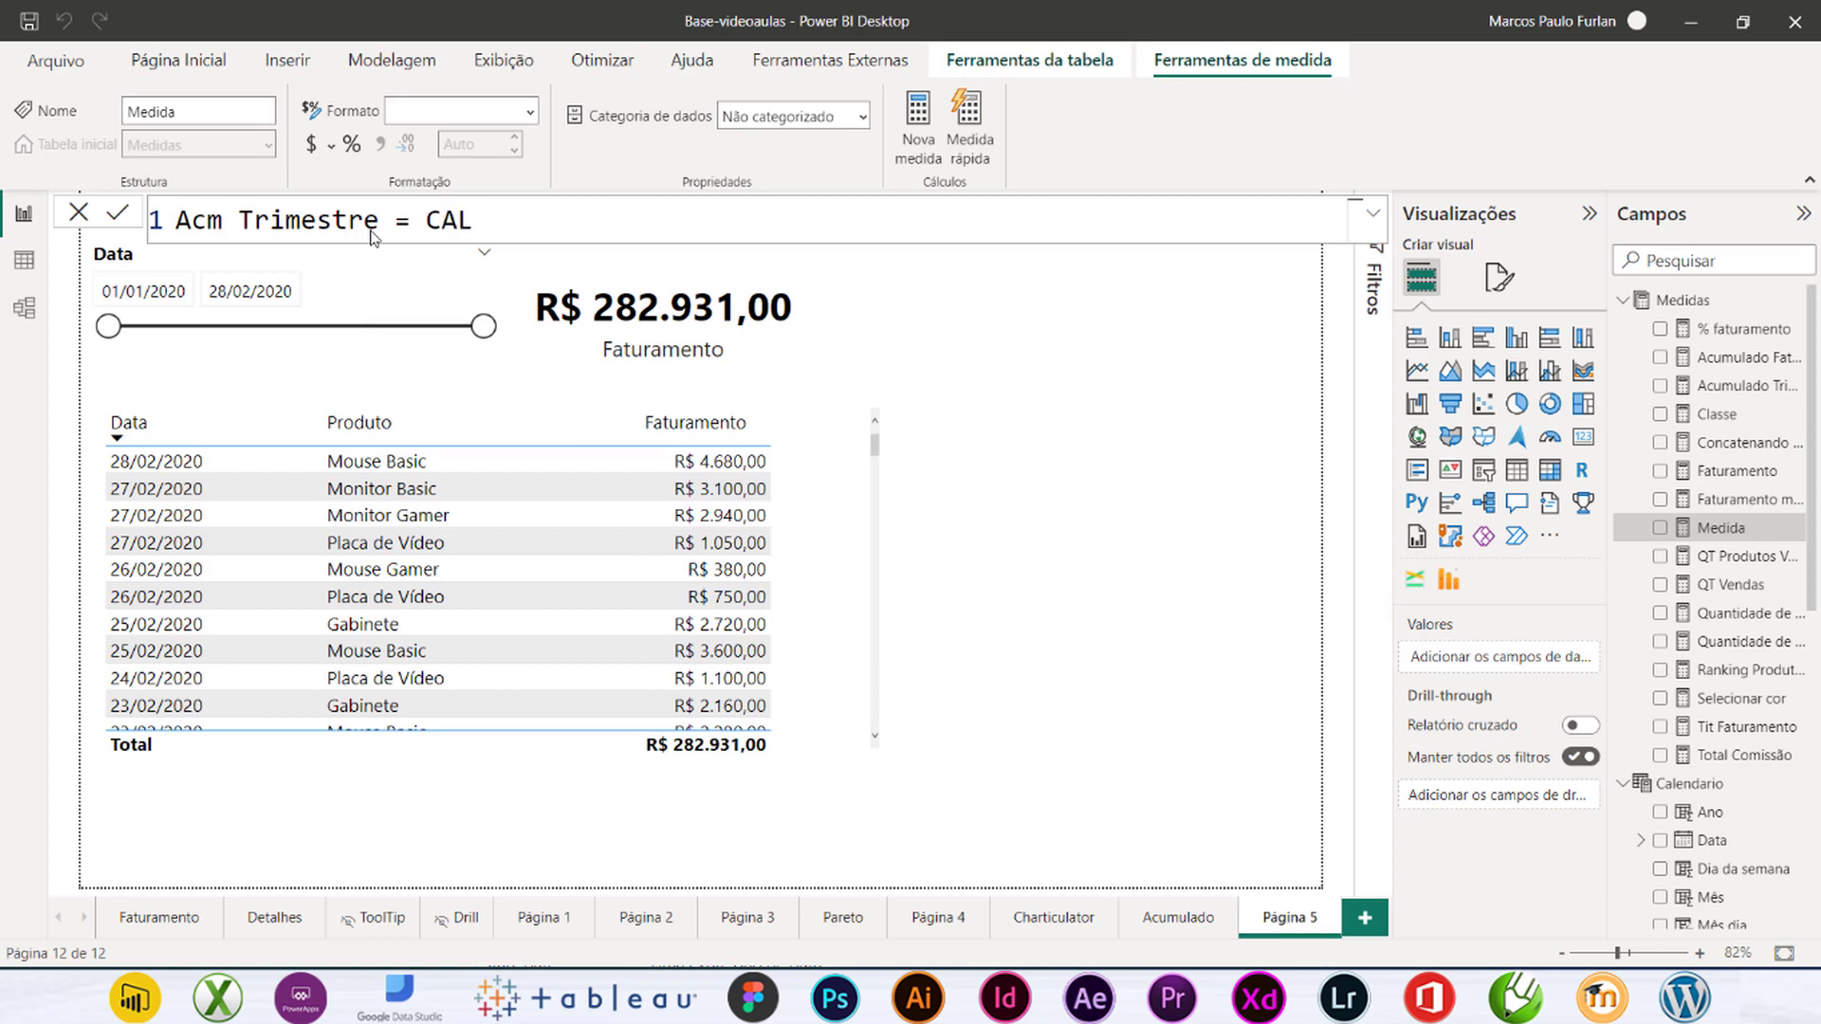
pyautogui.write('CULATE(')
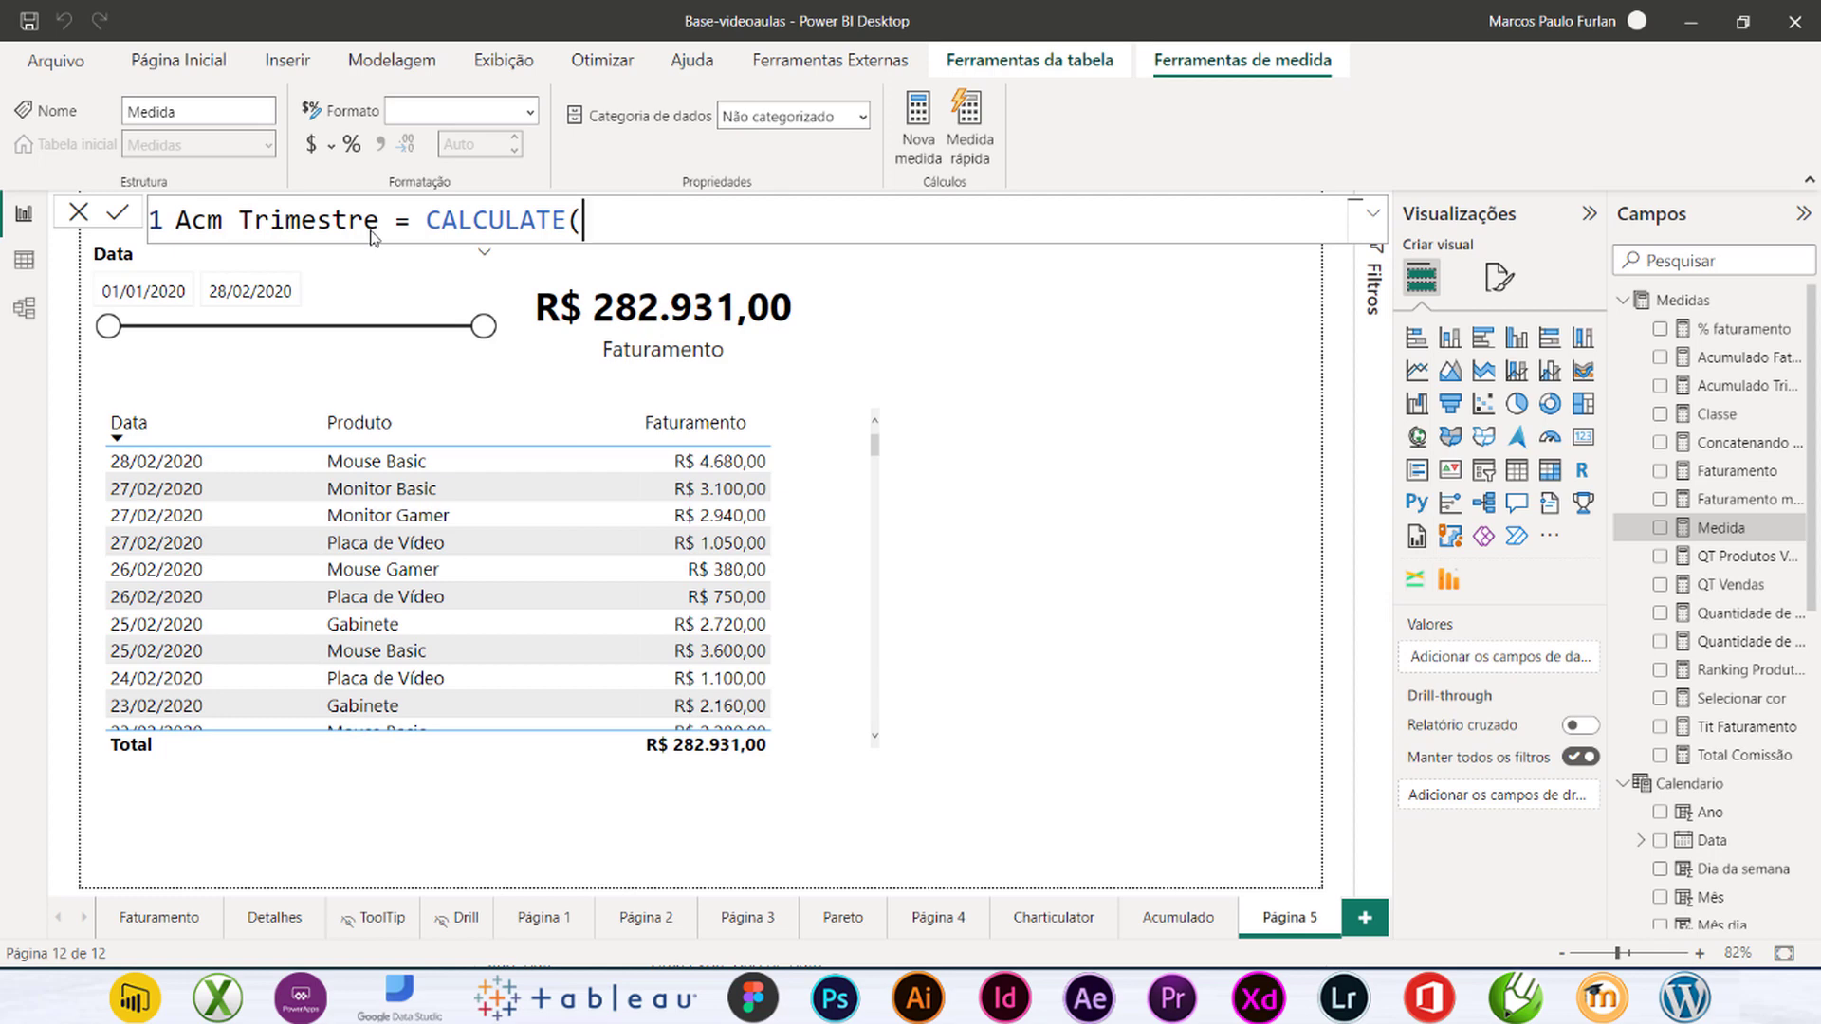
pyautogui.write('[')
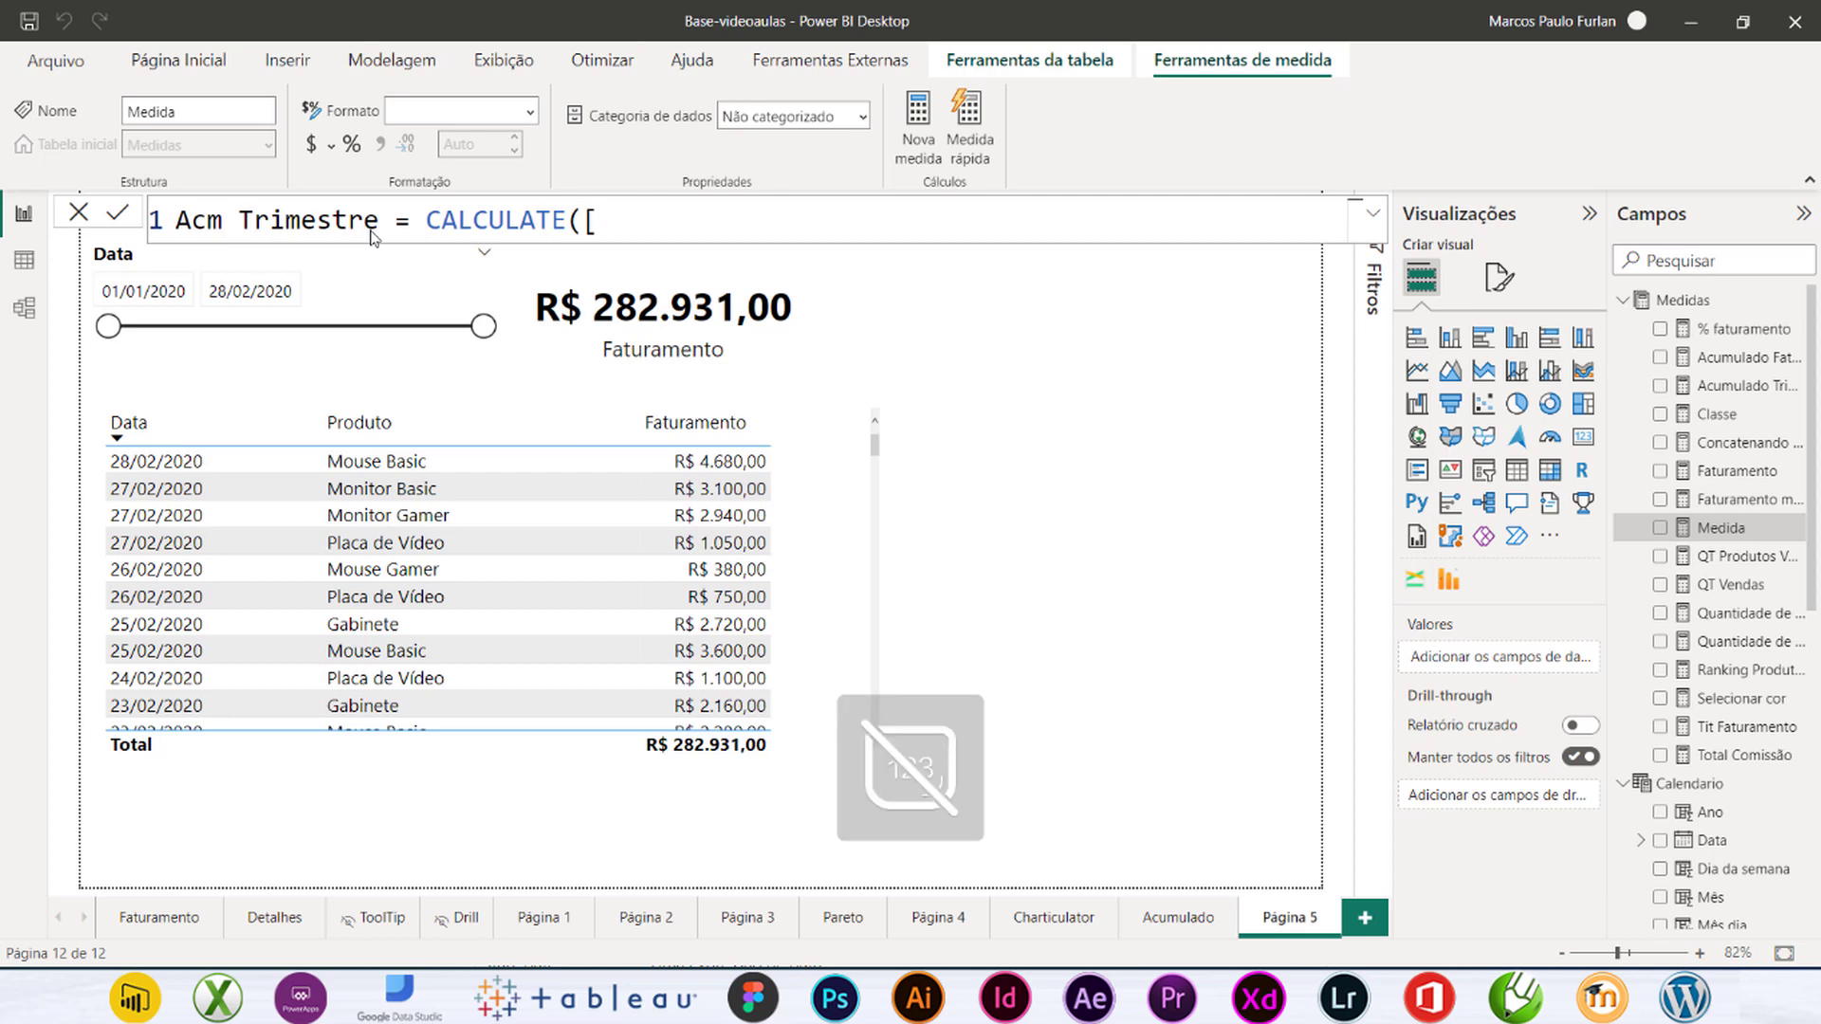
pyautogui.press('BackSpace')
pyautogui.press('BackSpace')
pyautogui.press('BackSpace')
pyautogui.press('BackSpace')
pyautogui.press('BackSpace')
pyautogui.press('BackSpace')
pyautogui.press('BackSpace')
pyautogui.press('BackSpace')
pyautogui.press('BackSpace')
pyautogui.press('BackSpace')
pyautogui.press('BackSpace')
pyautogui.press('BackSpace')
pyautogui.press('BackSpace')
pyautogui.press('BackSpace')
pyautogui.press('BackSpace')
pyautogui.press('BackSpace')
pyautogui.press('BackSpace')
pyautogui.press('BackSpace')
pyautogui.press('BackSpace')
pyautogui.press('BackSpace')
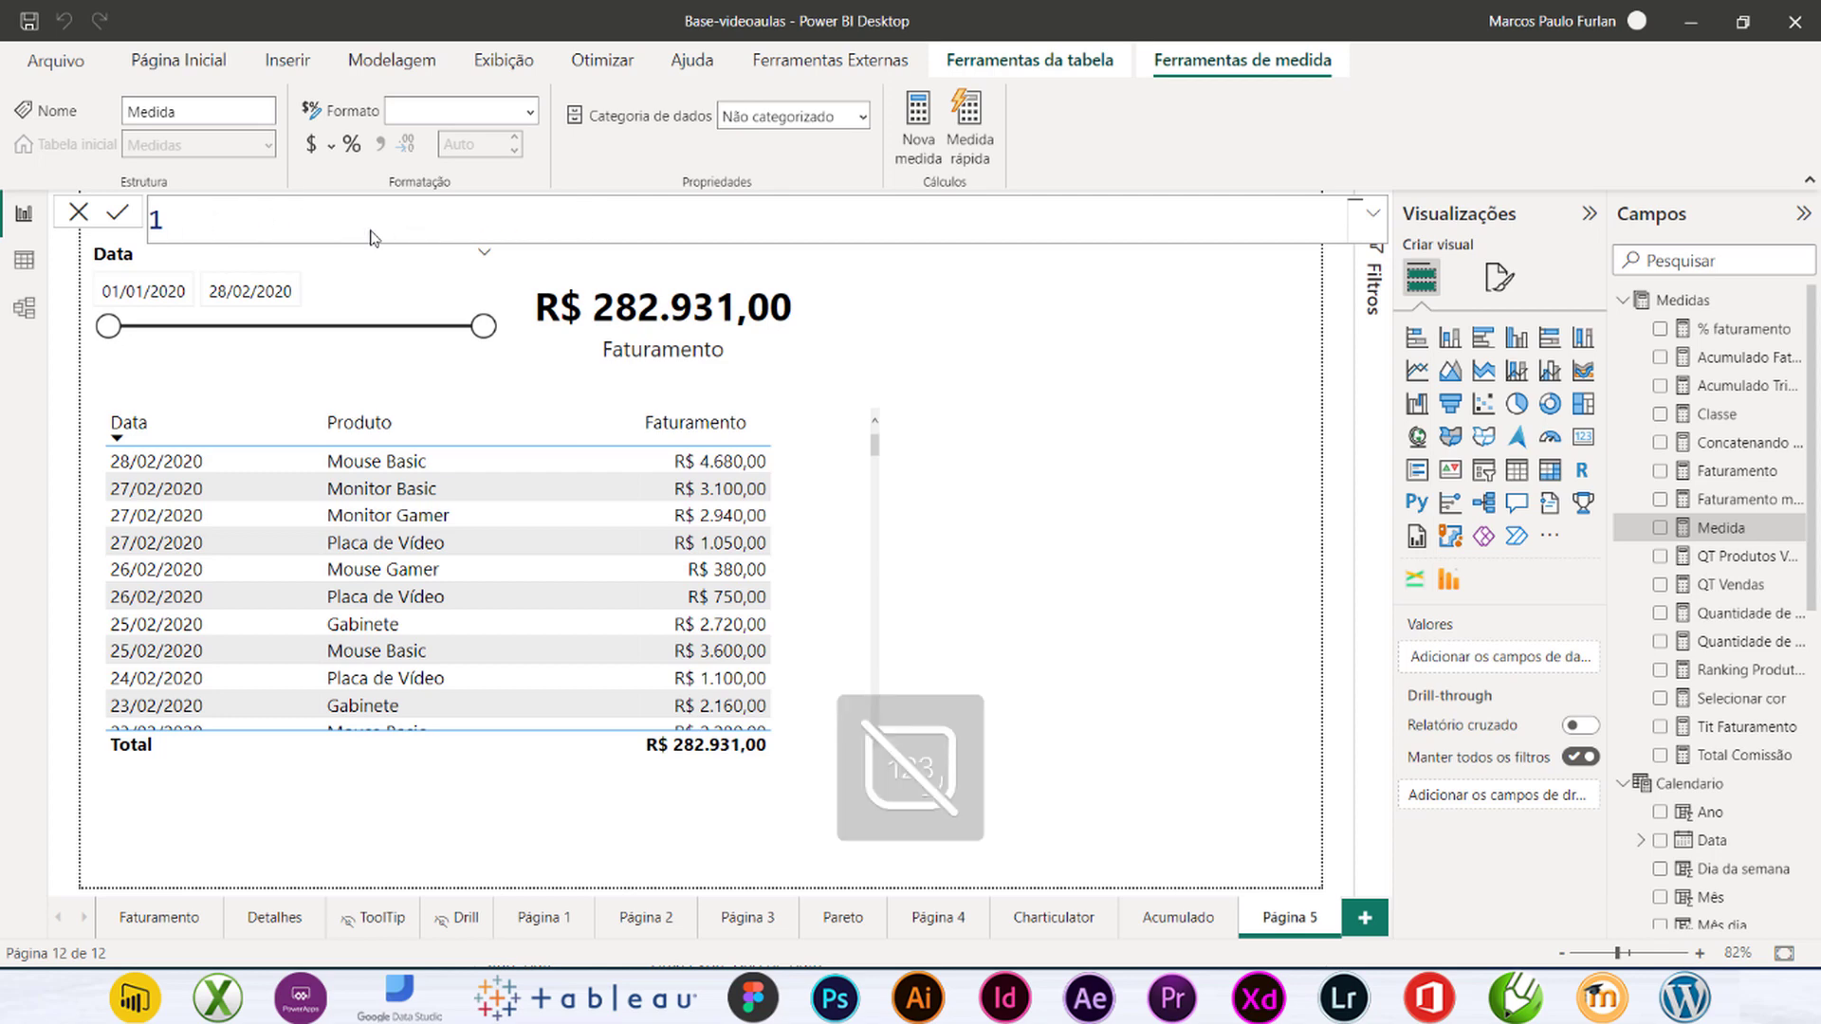
# Step: Define the new measure as Acm Tri = calculate() and commit the formula
pyautogui.write('ac')
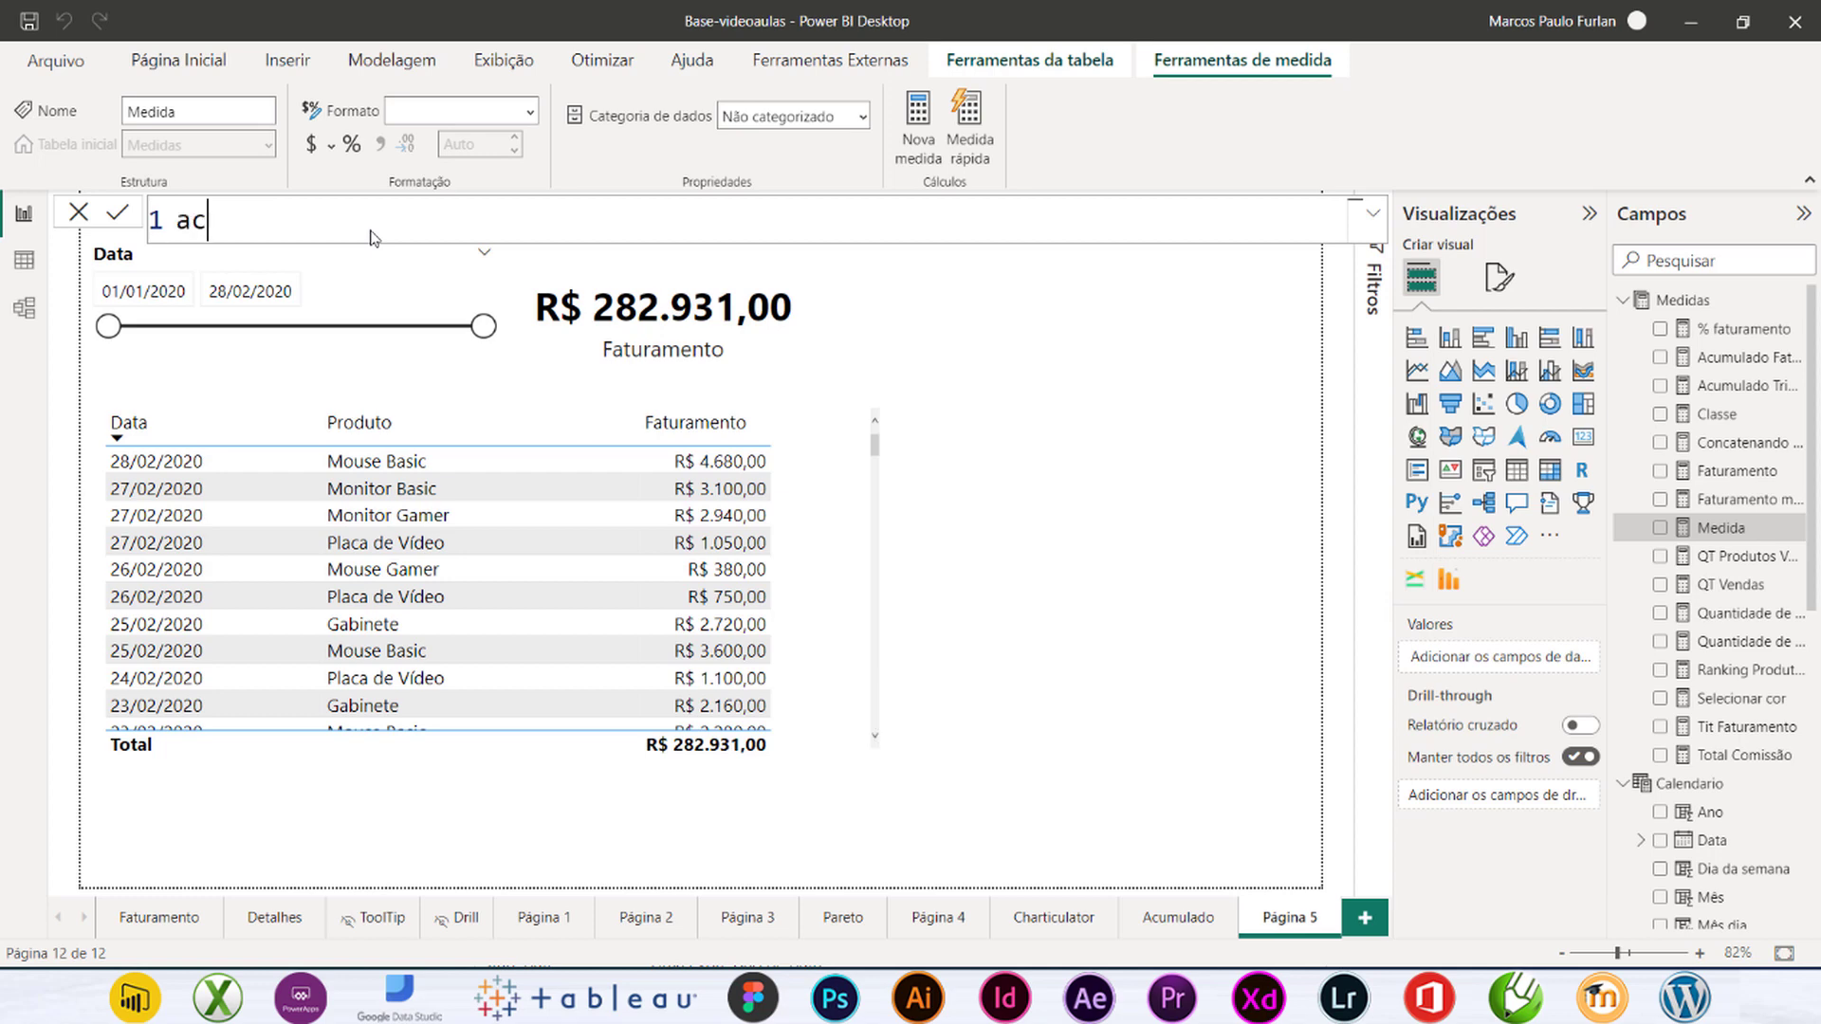
pyautogui.press('BackSpace')
pyautogui.press('BackSpace')
pyautogui.write('Acm Tr i')
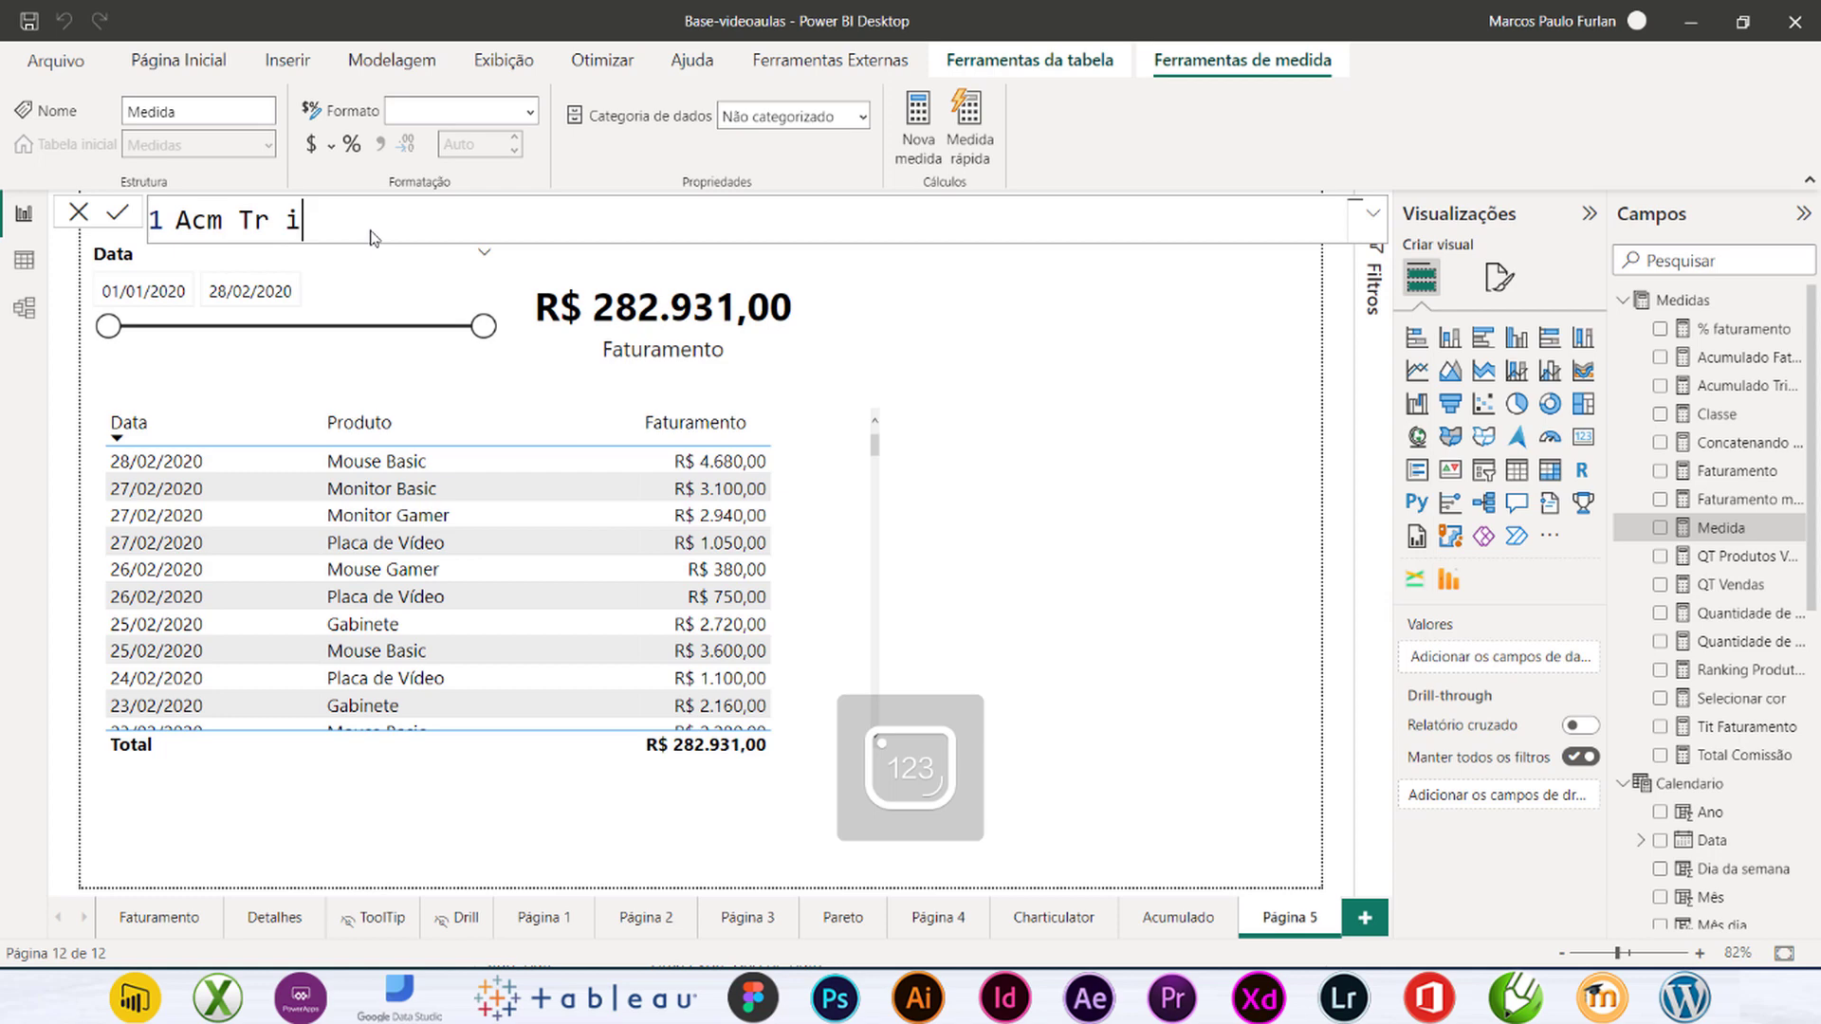
pyautogui.press('BackSpace')
pyautogui.press('BackSpace')
pyautogui.write('i = cale')
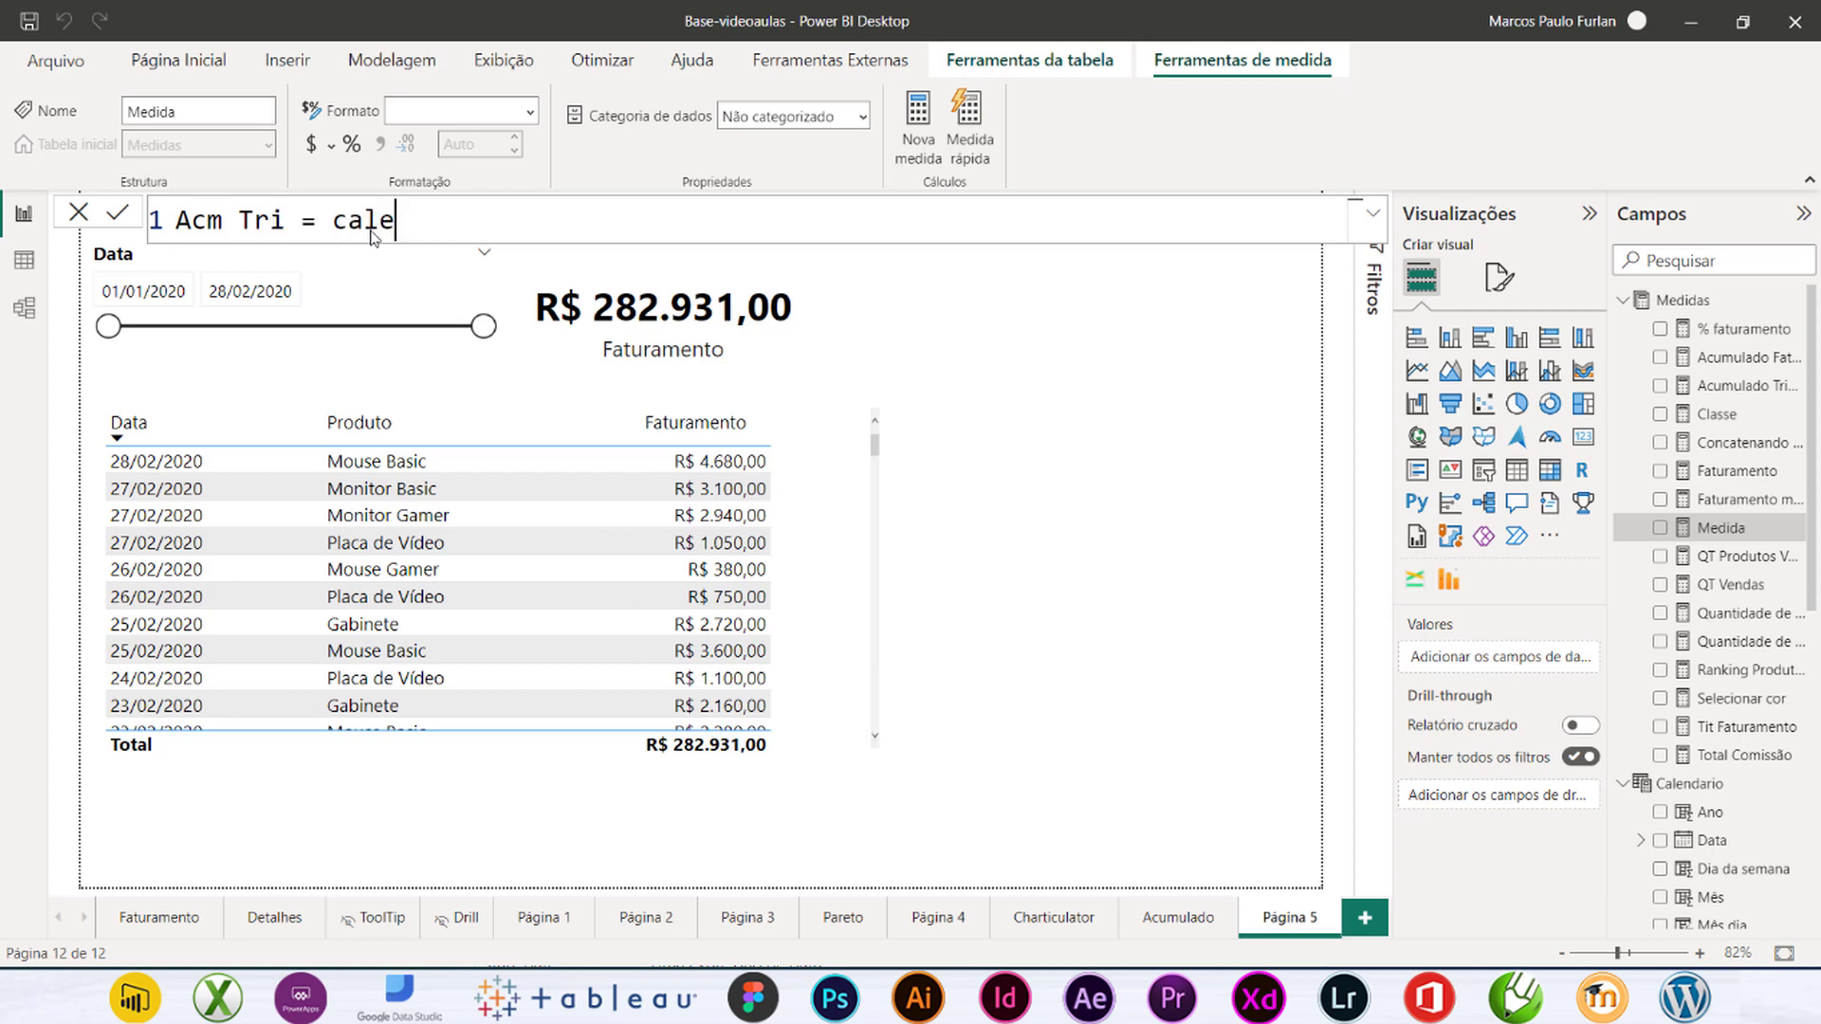
pyautogui.press('BackSpace')
pyautogui.write('culate()')
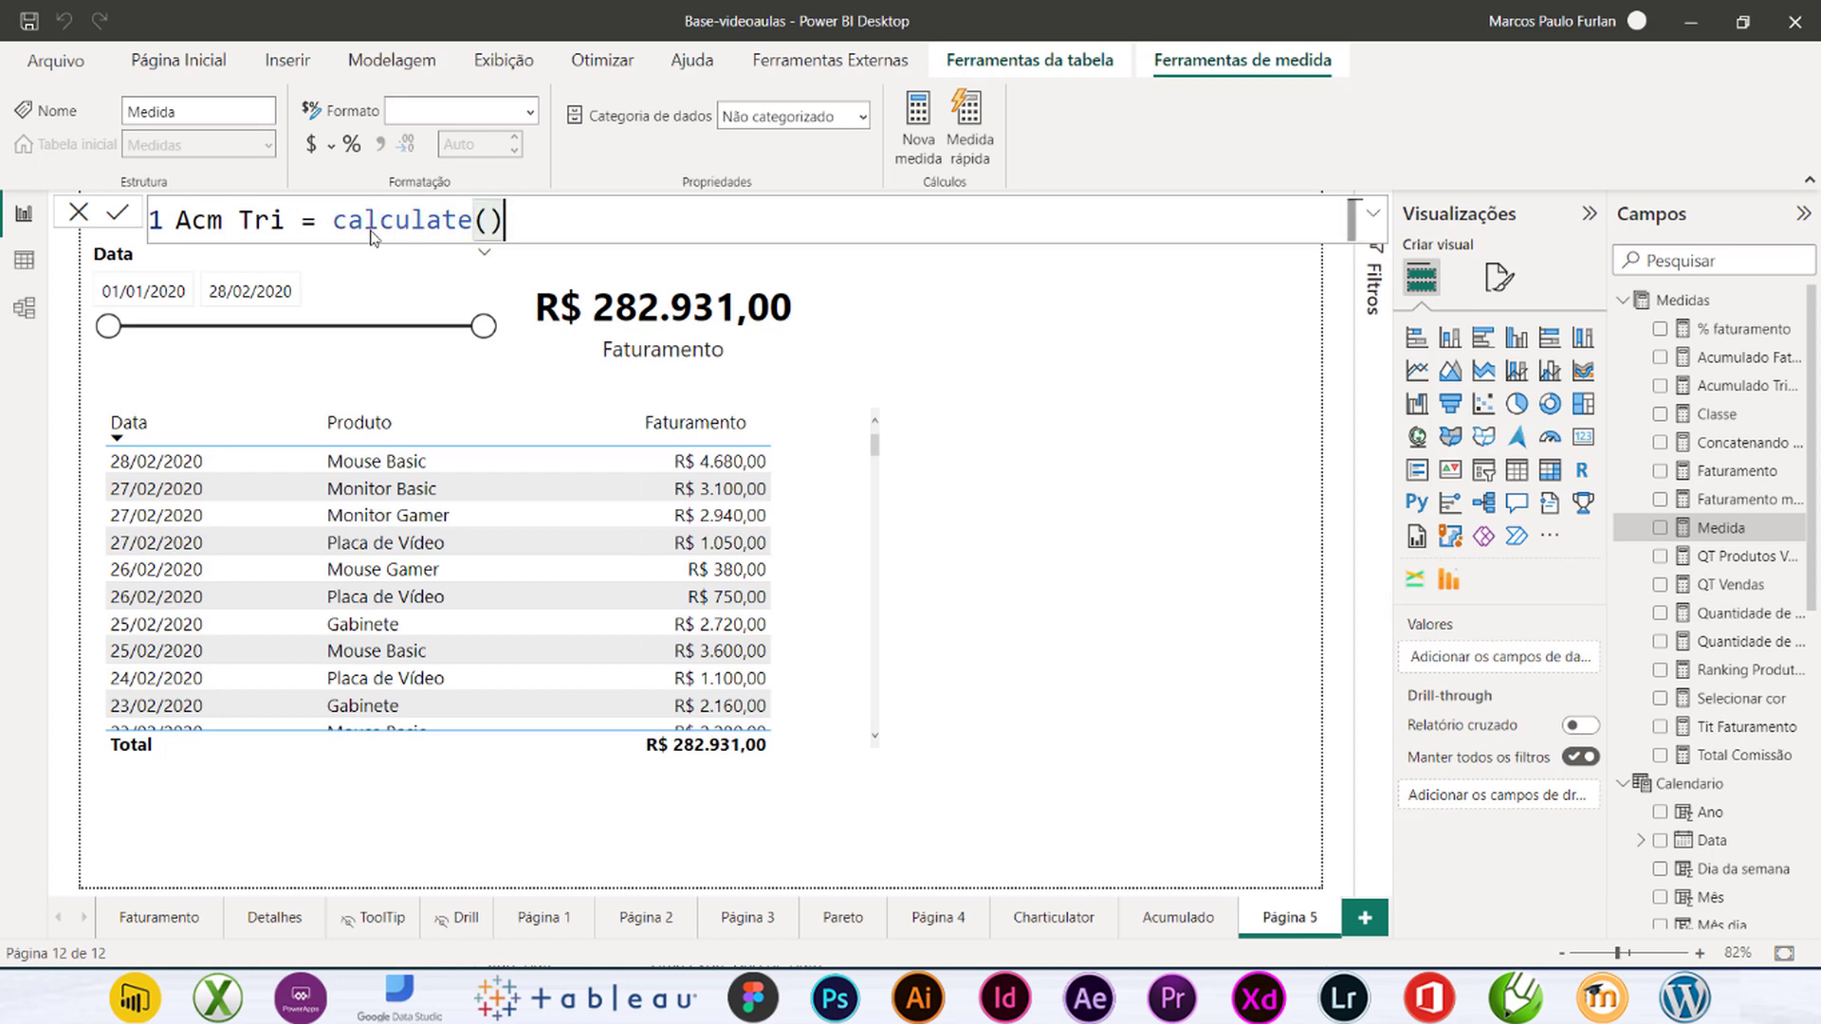
pyautogui.press('Return')
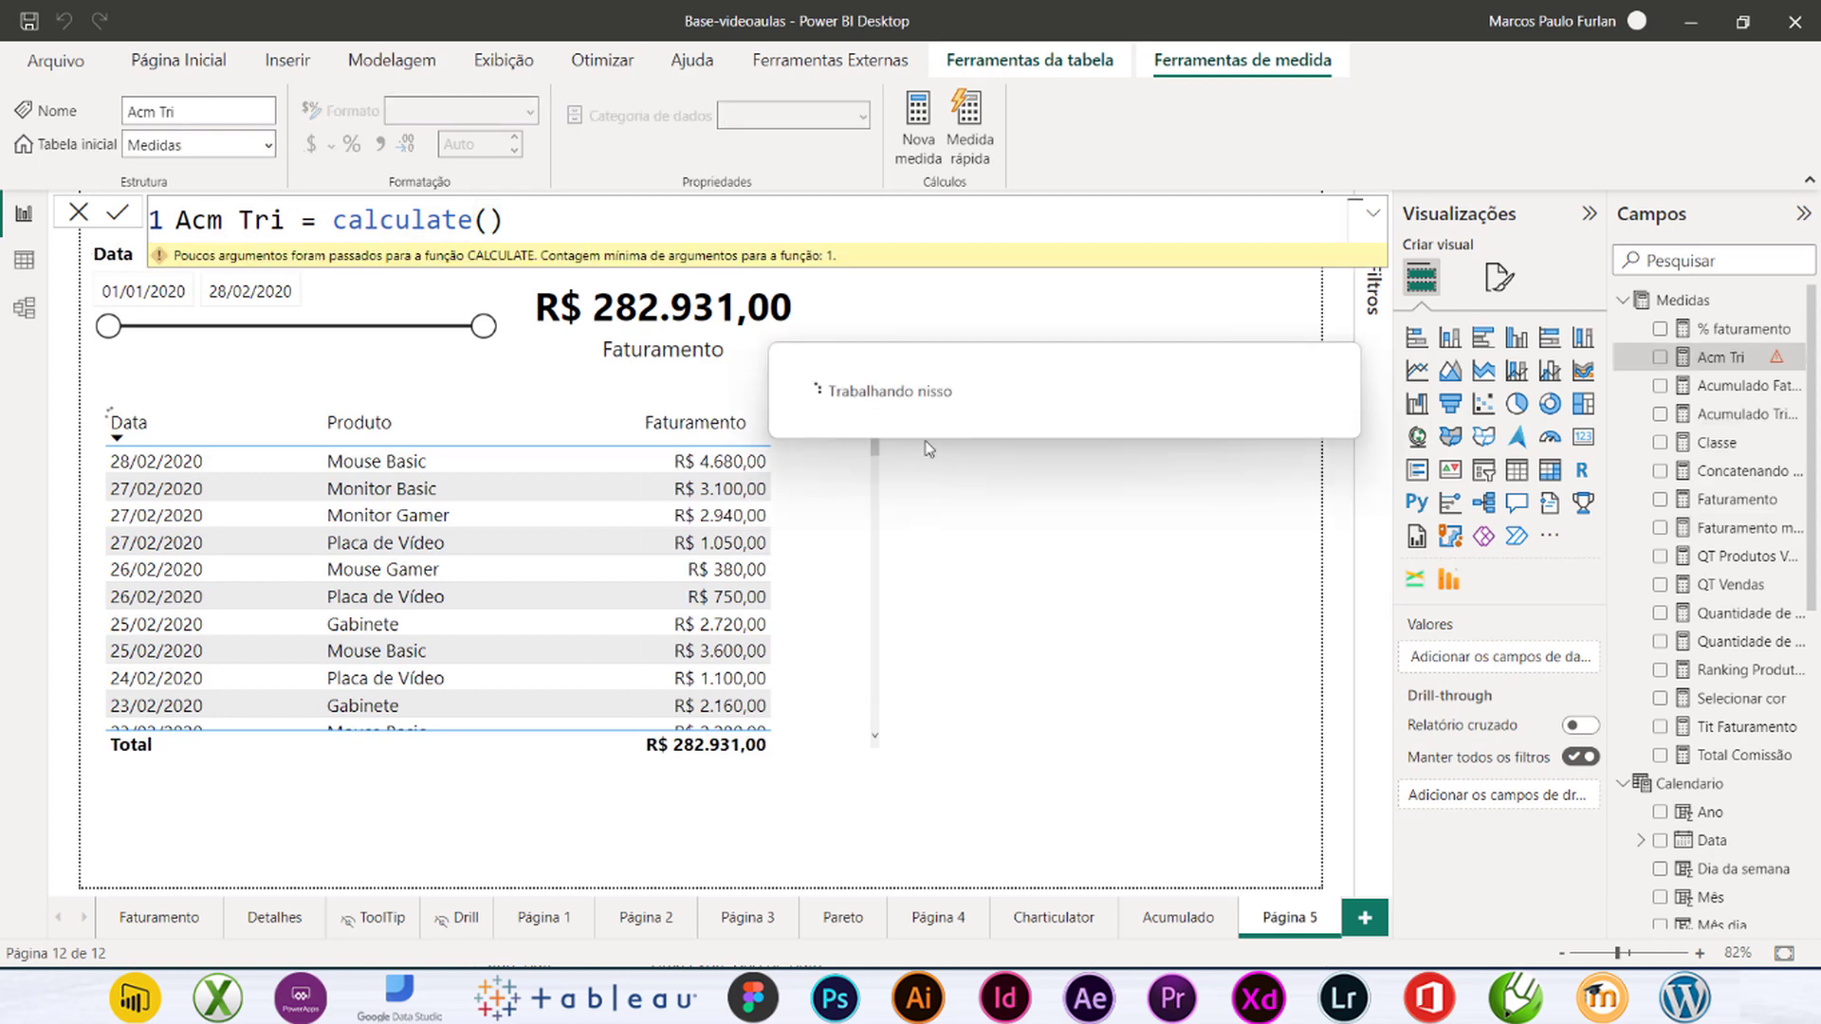
pyautogui.moveTo(599, 249)
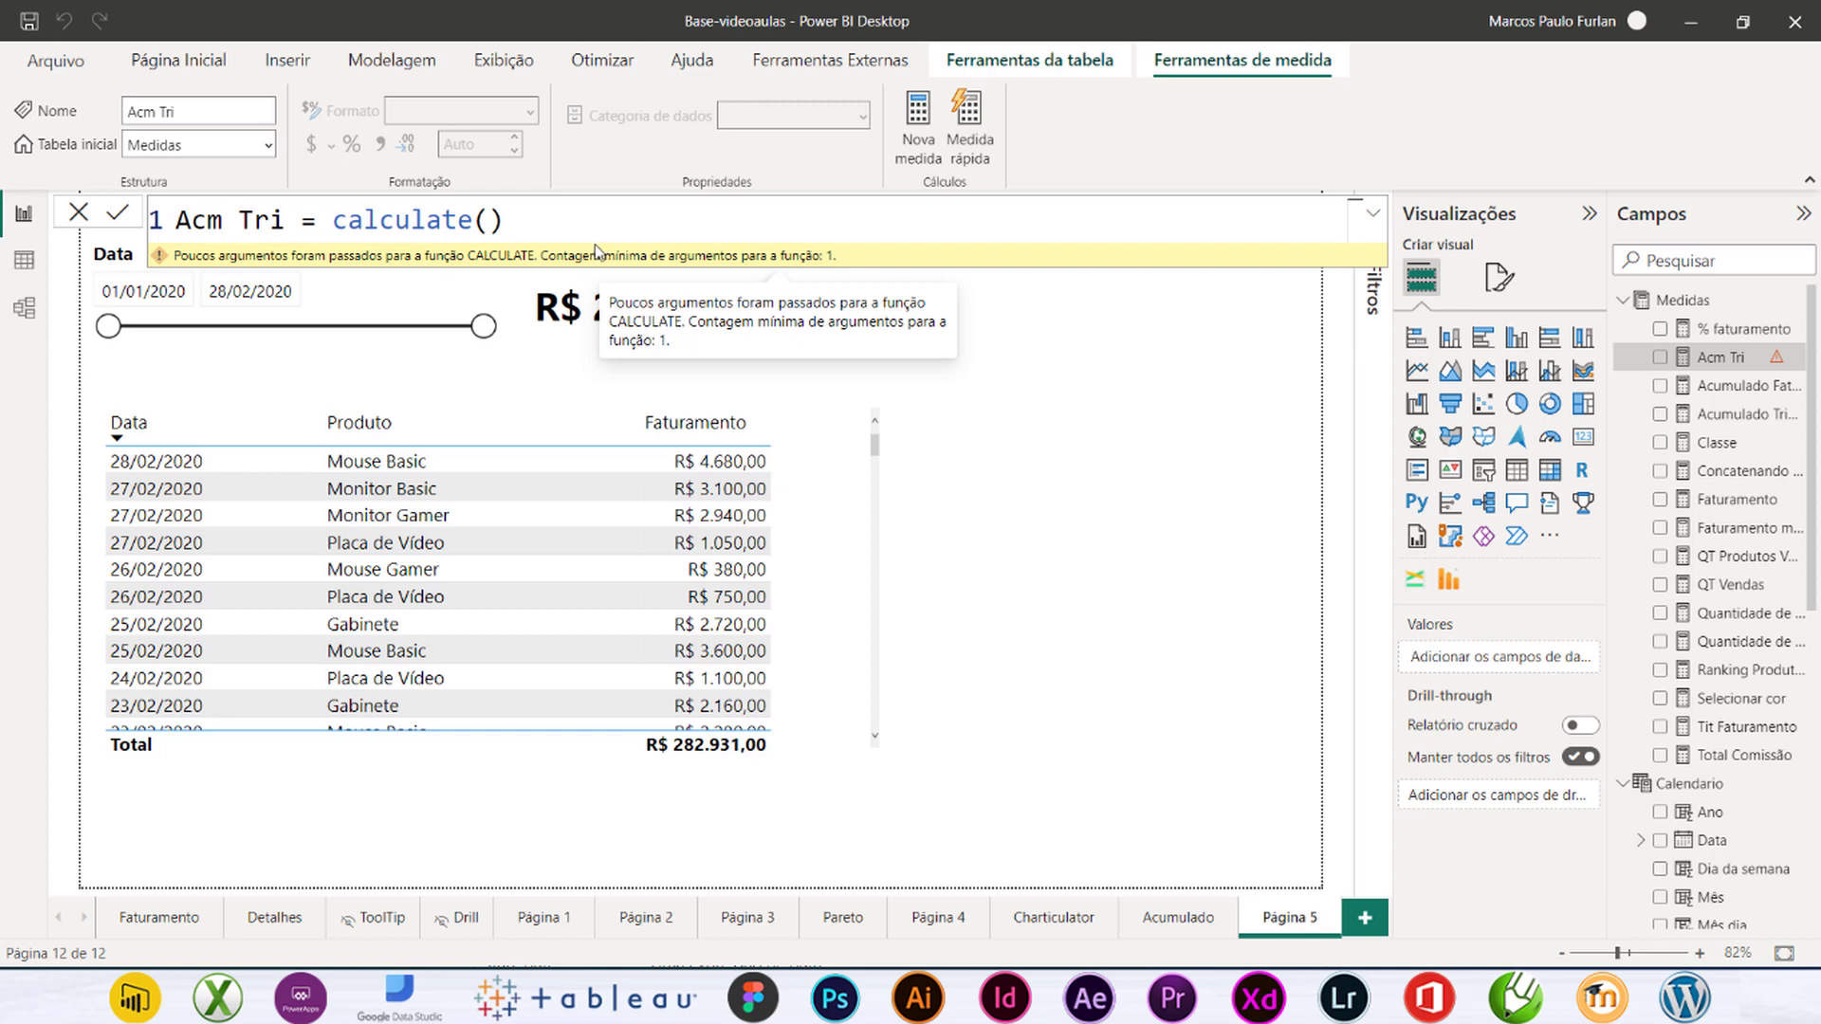
pyautogui.click(488, 223)
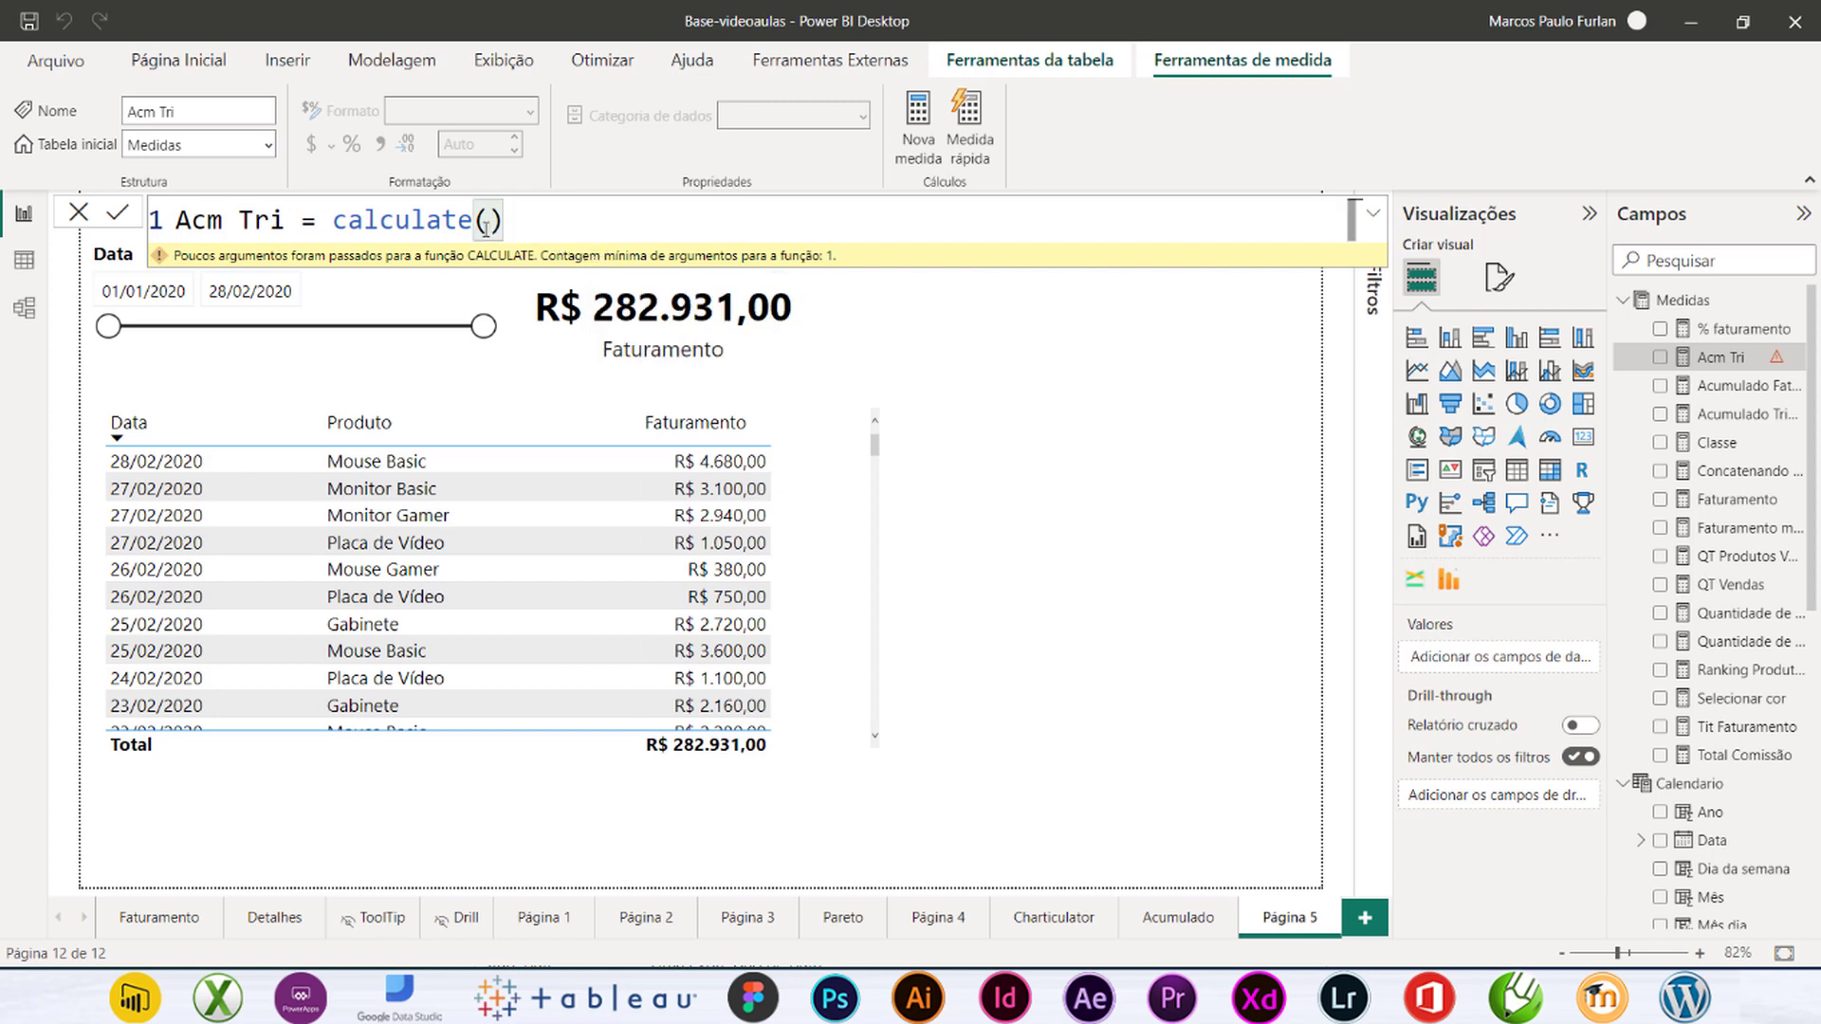
pyautogui.write(',')
pyautogui.press('Escape')
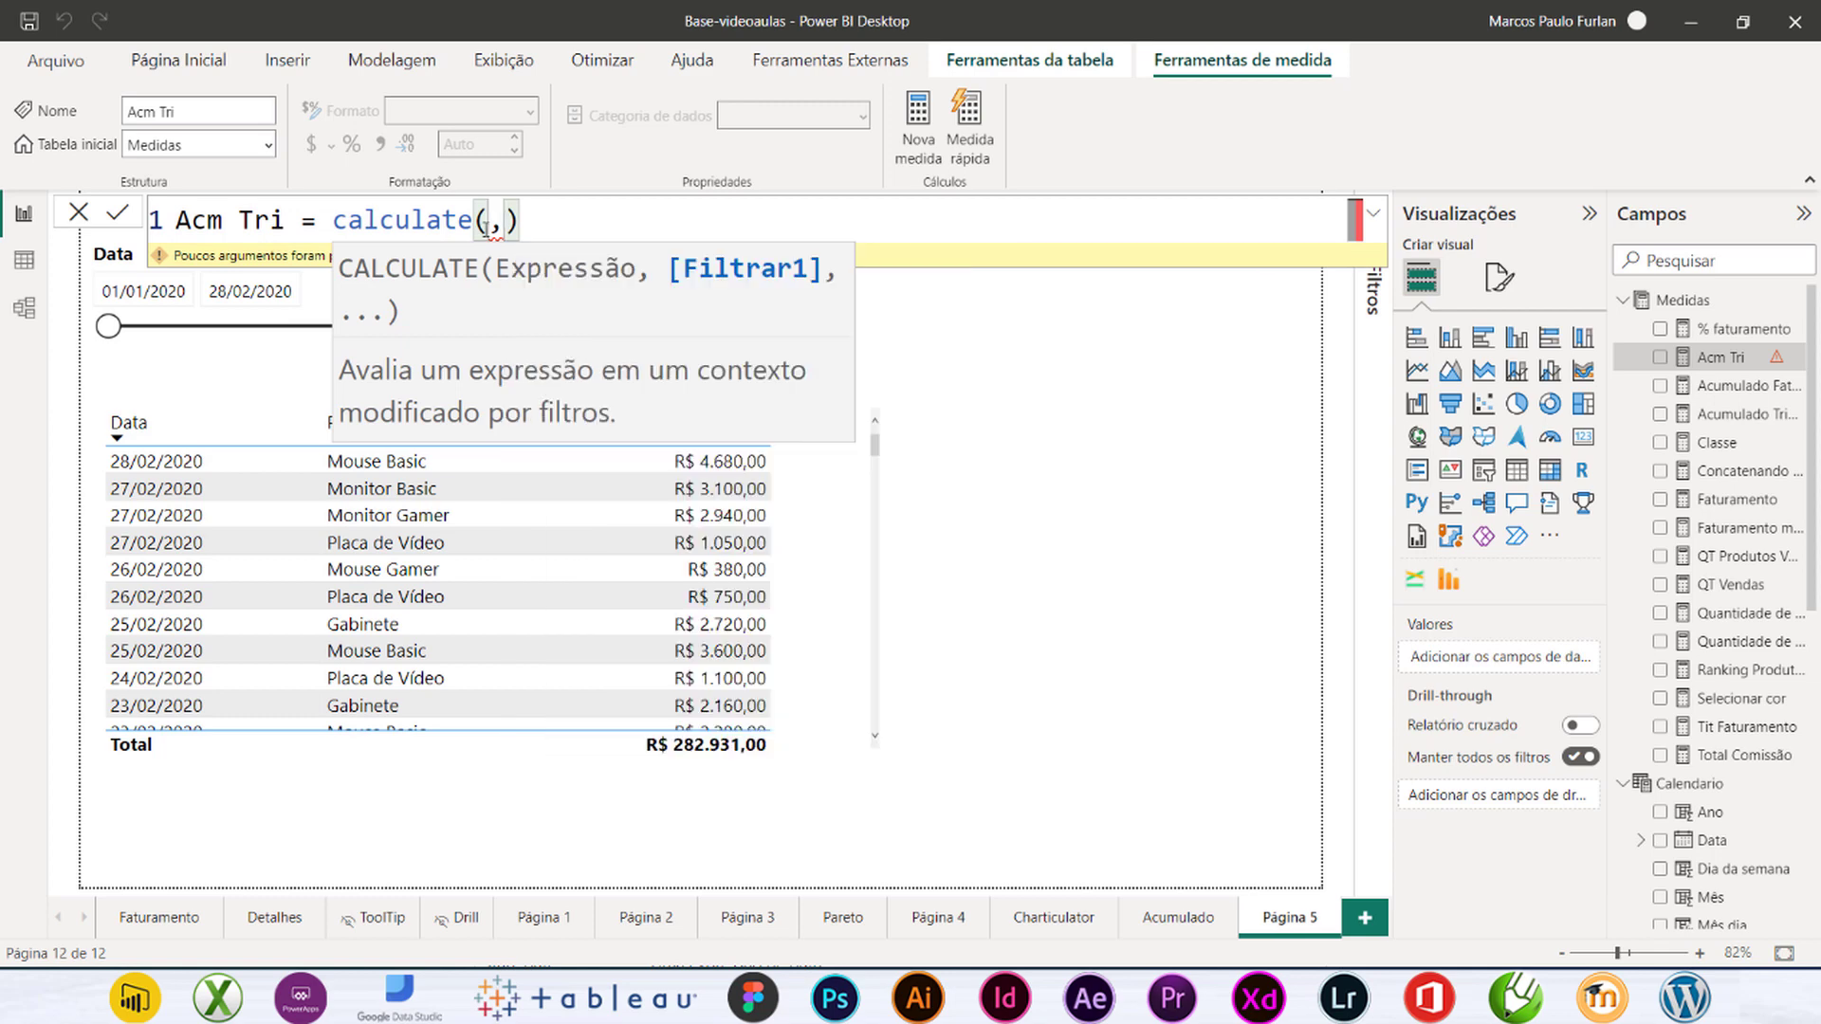
pyautogui.doubleClick(493, 224)
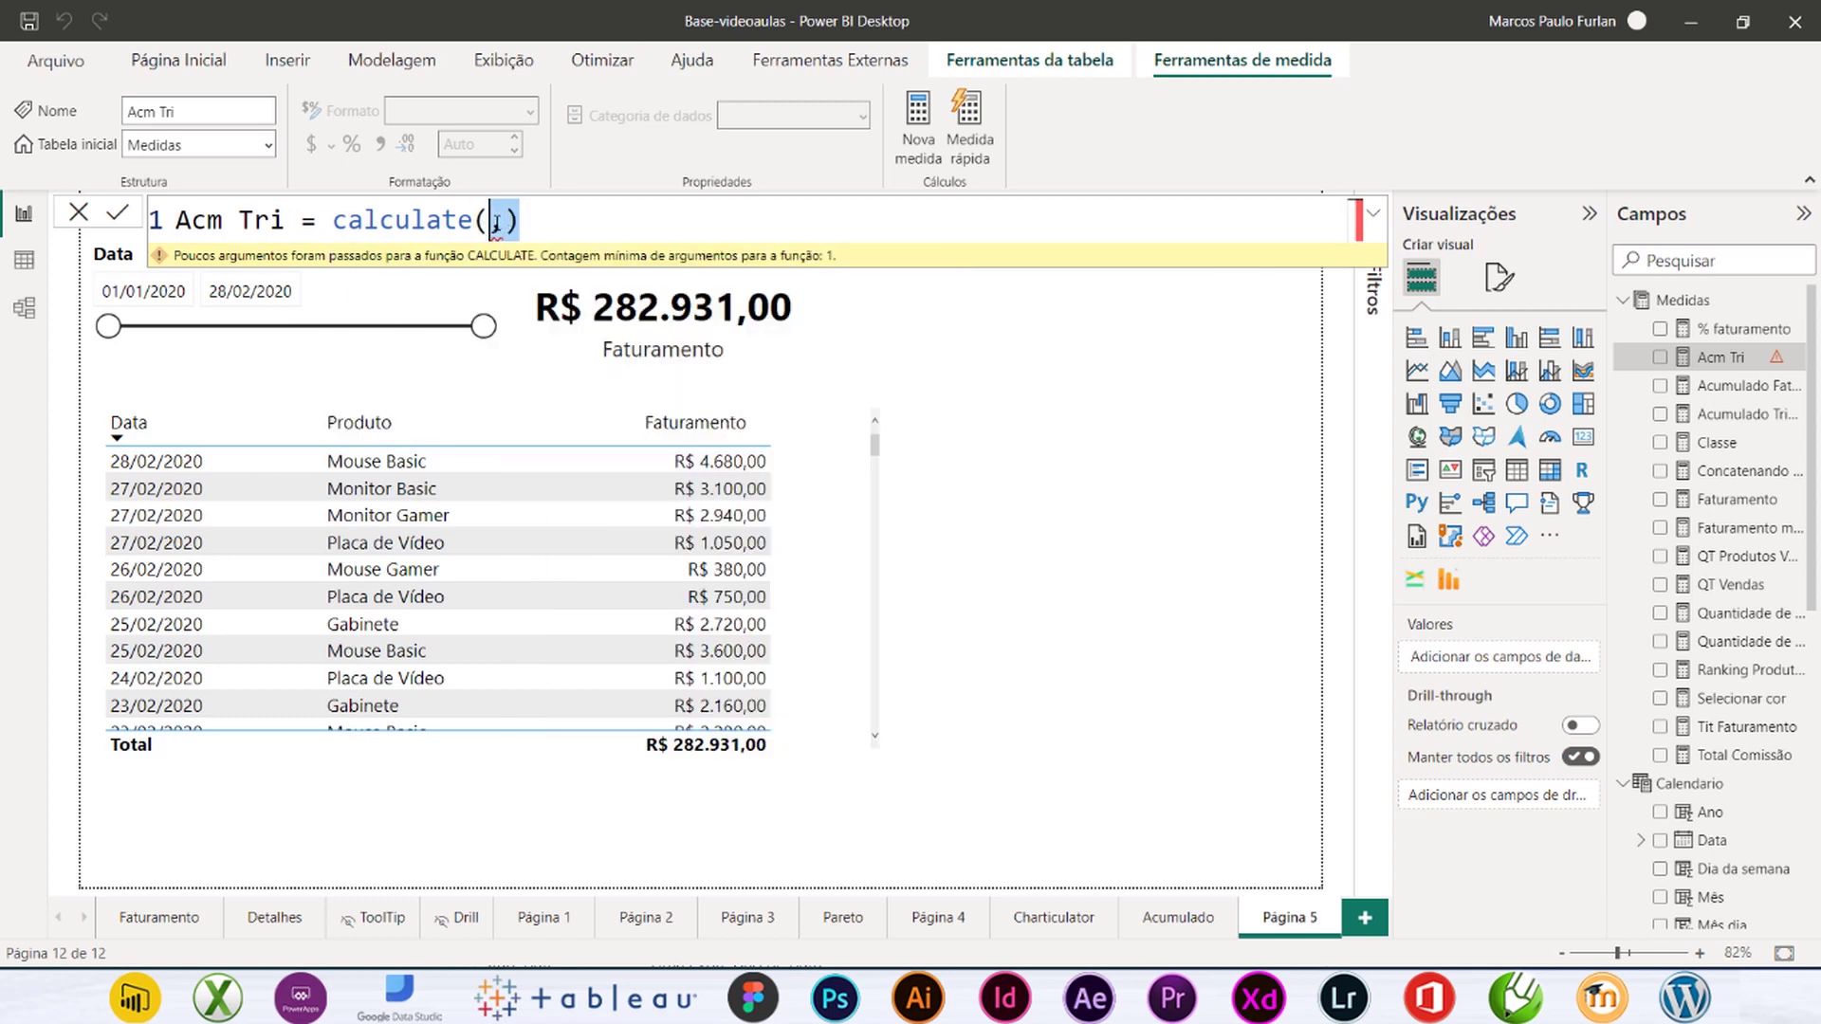
pyautogui.press('BackSpace')
pyautogui.write('[')
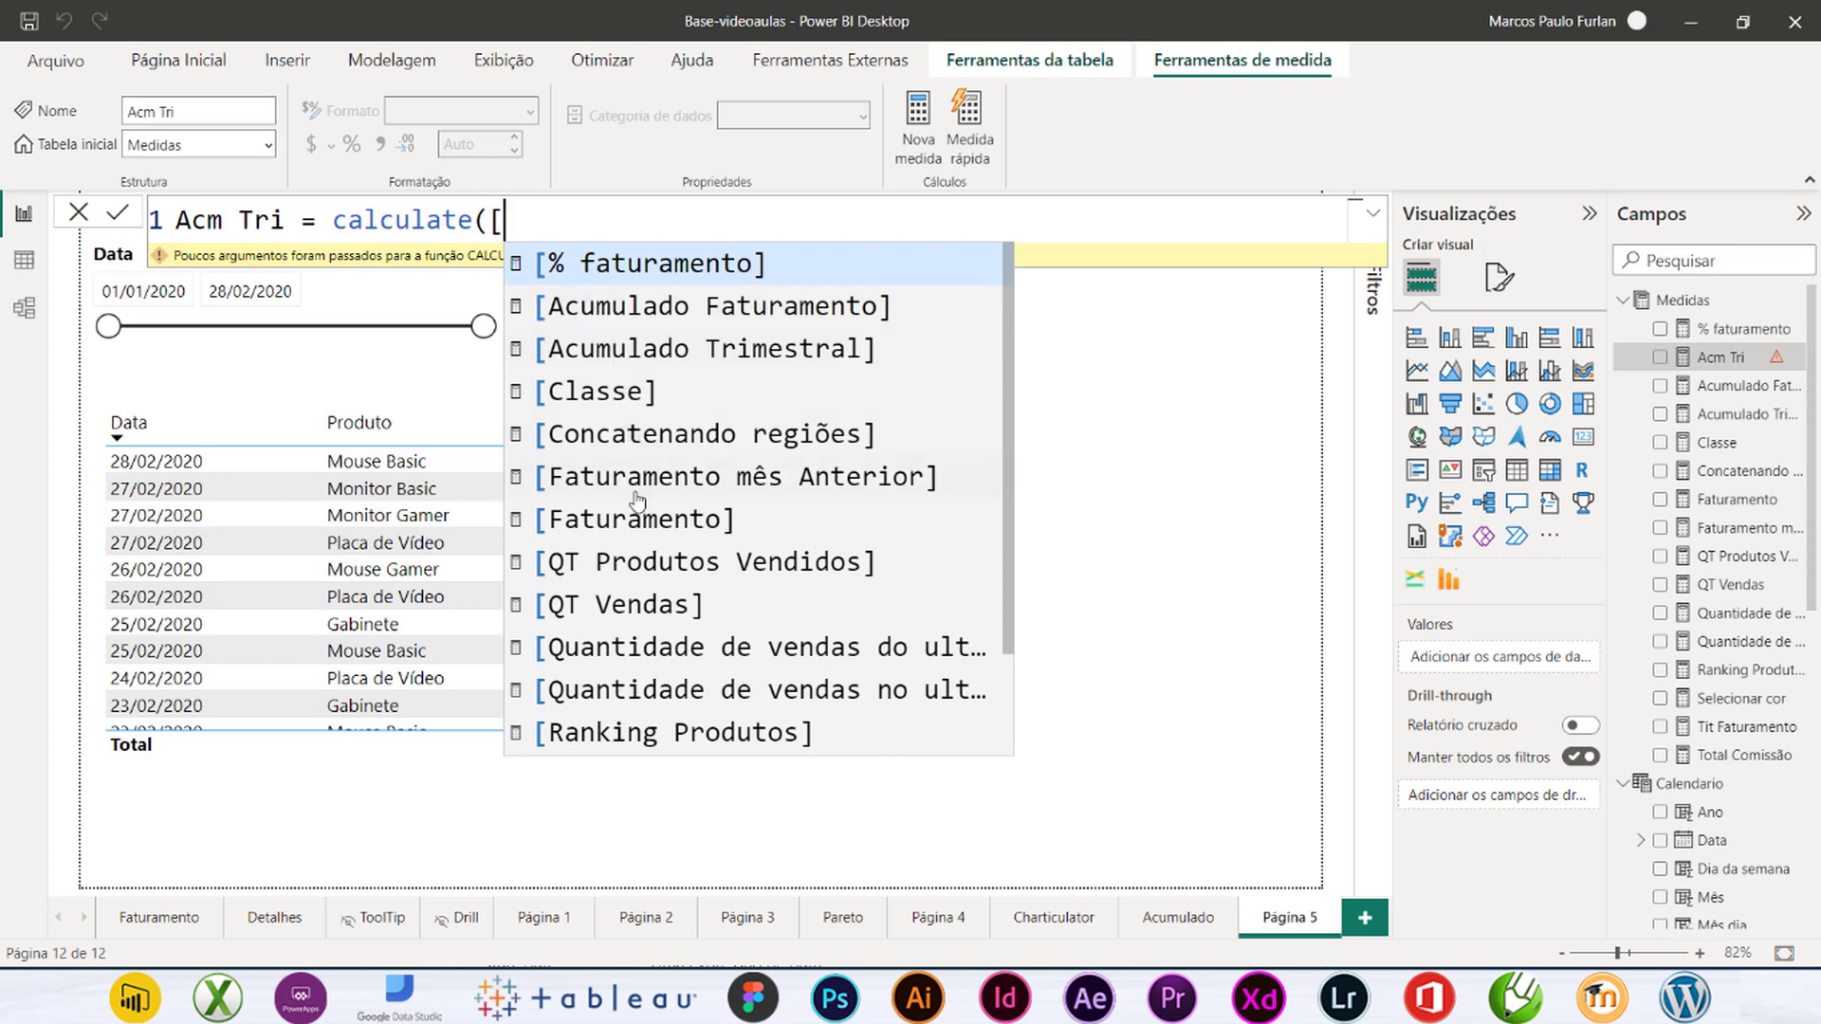
pyautogui.click(640, 521)
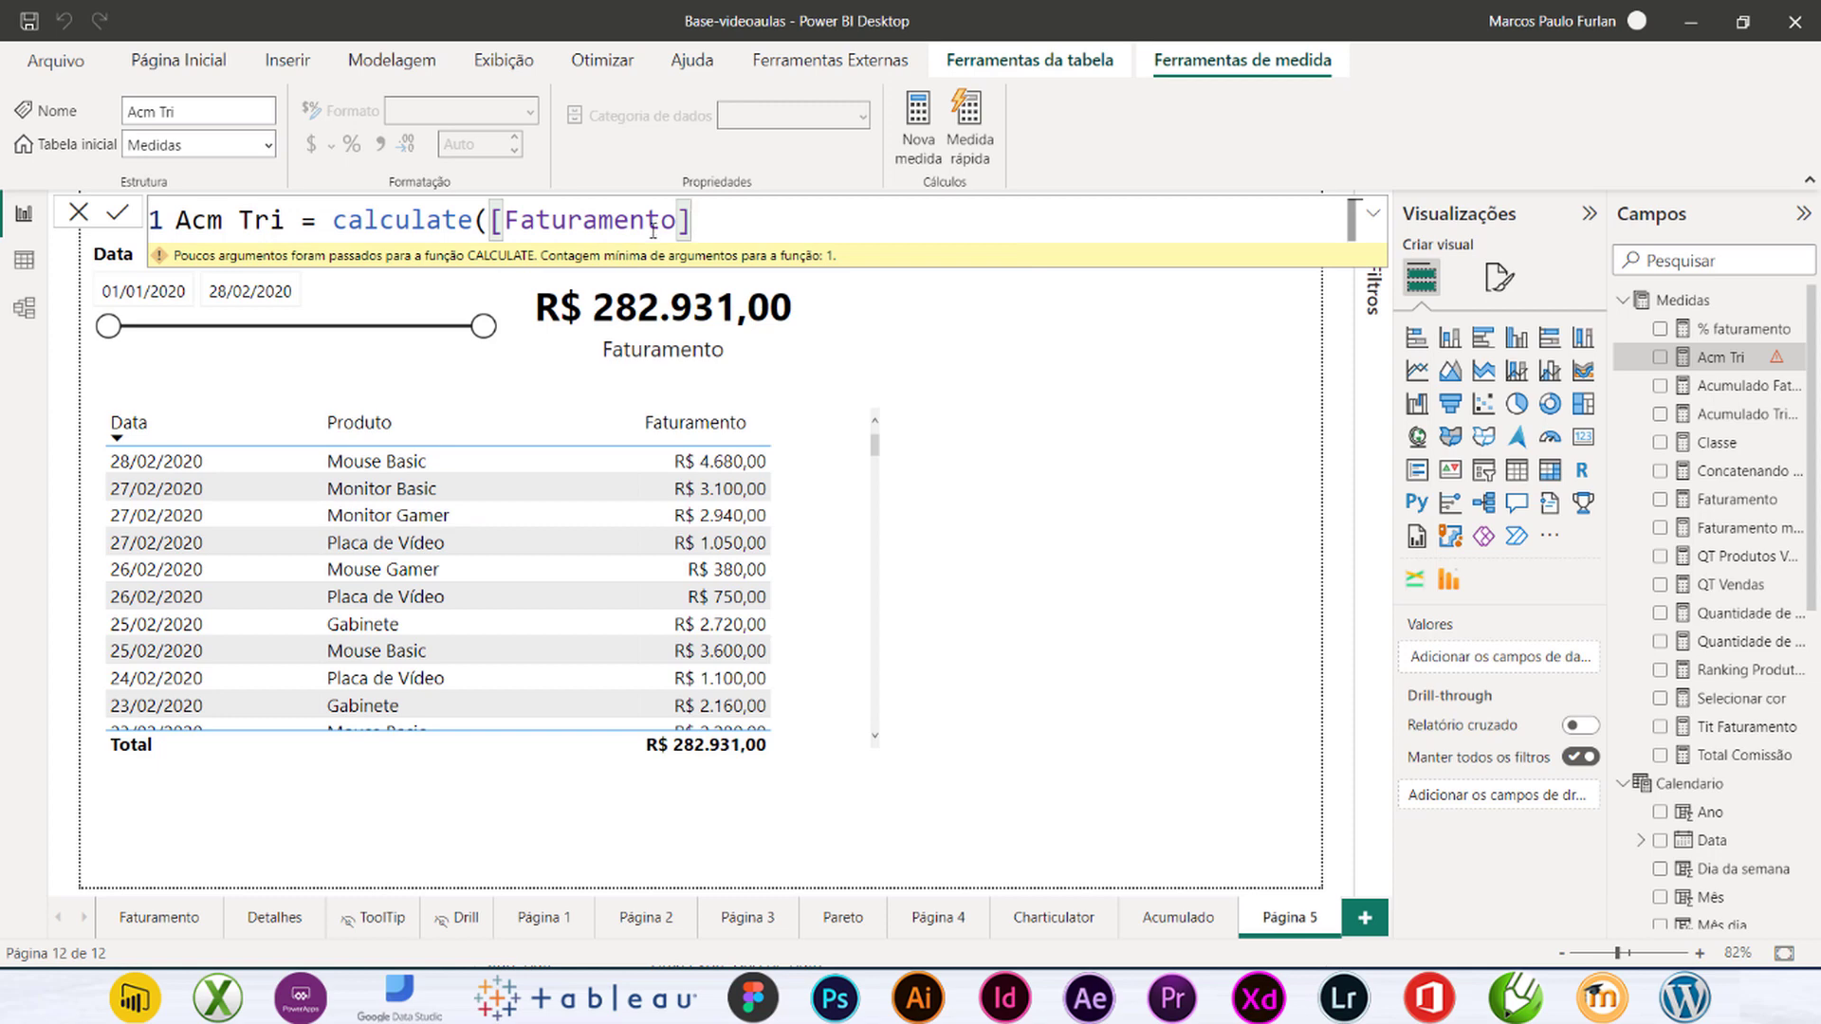
pyautogui.press('Escape')
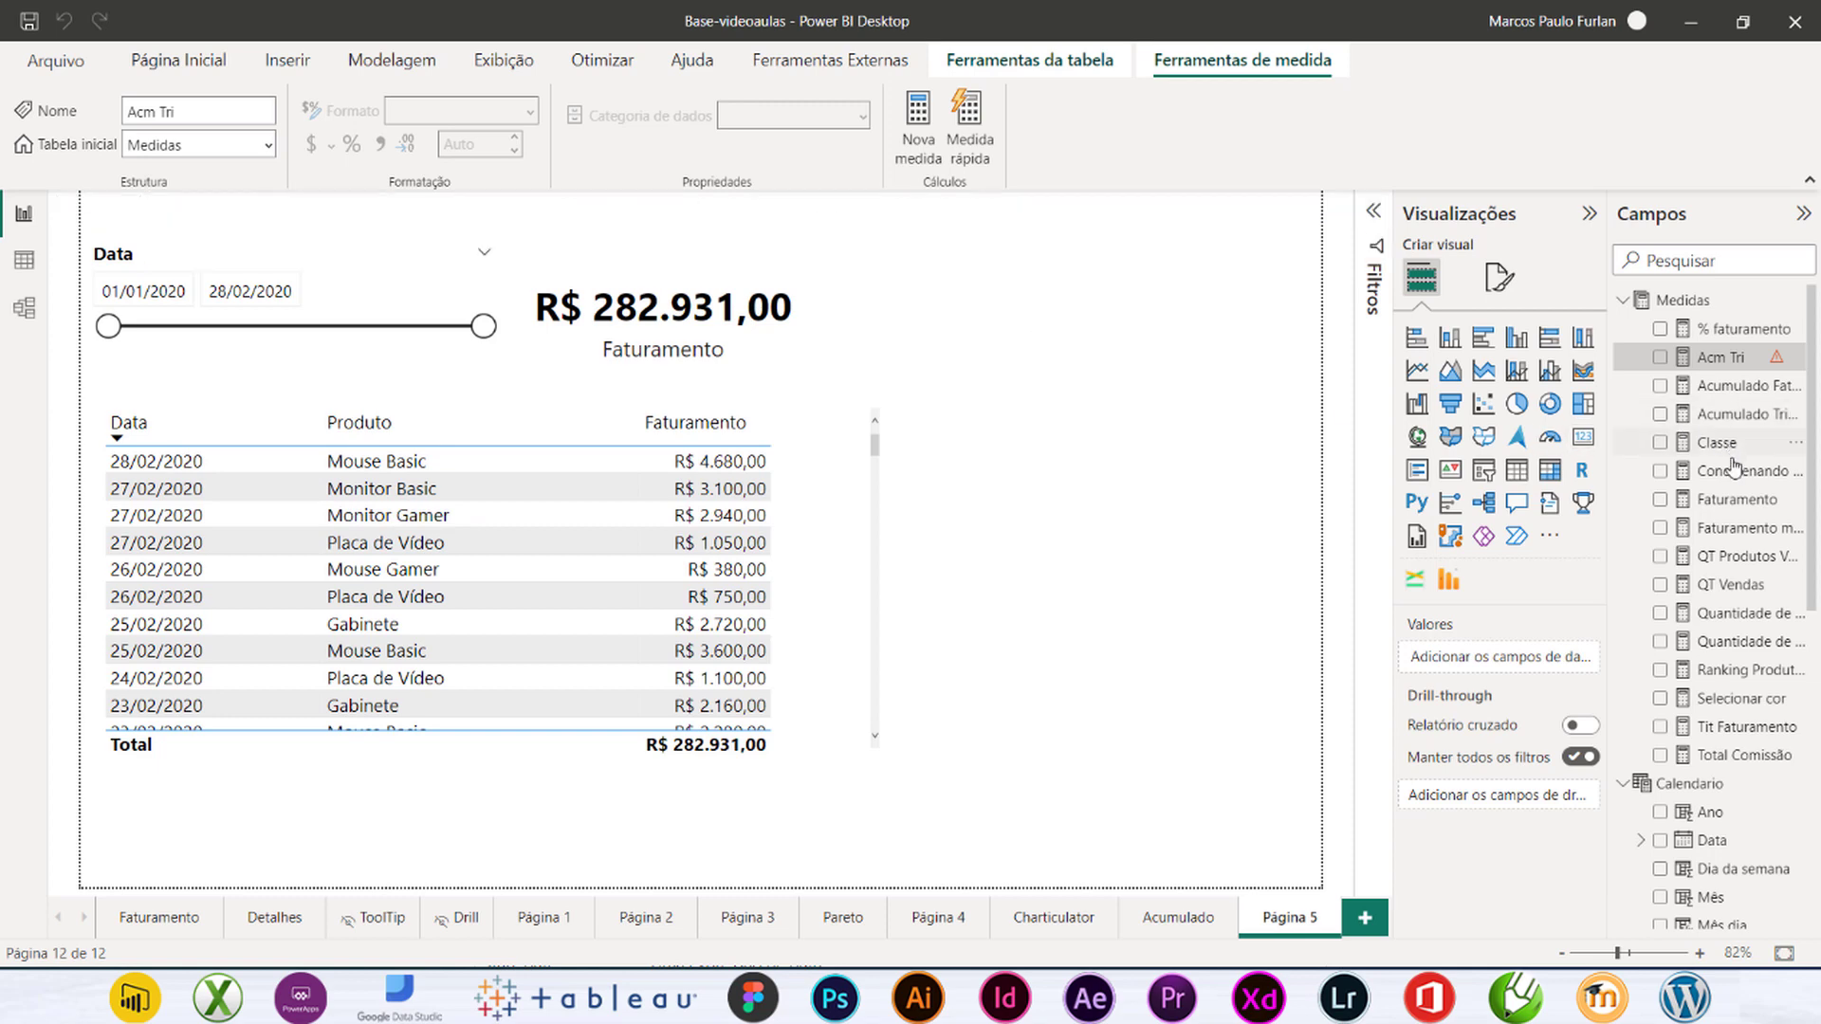
# Step: Review the Faturamento measure's formula, highlighting its SUM(Vendas[Total]) expression, and return to the Acm Tri measure
pyautogui.click(1734, 503)
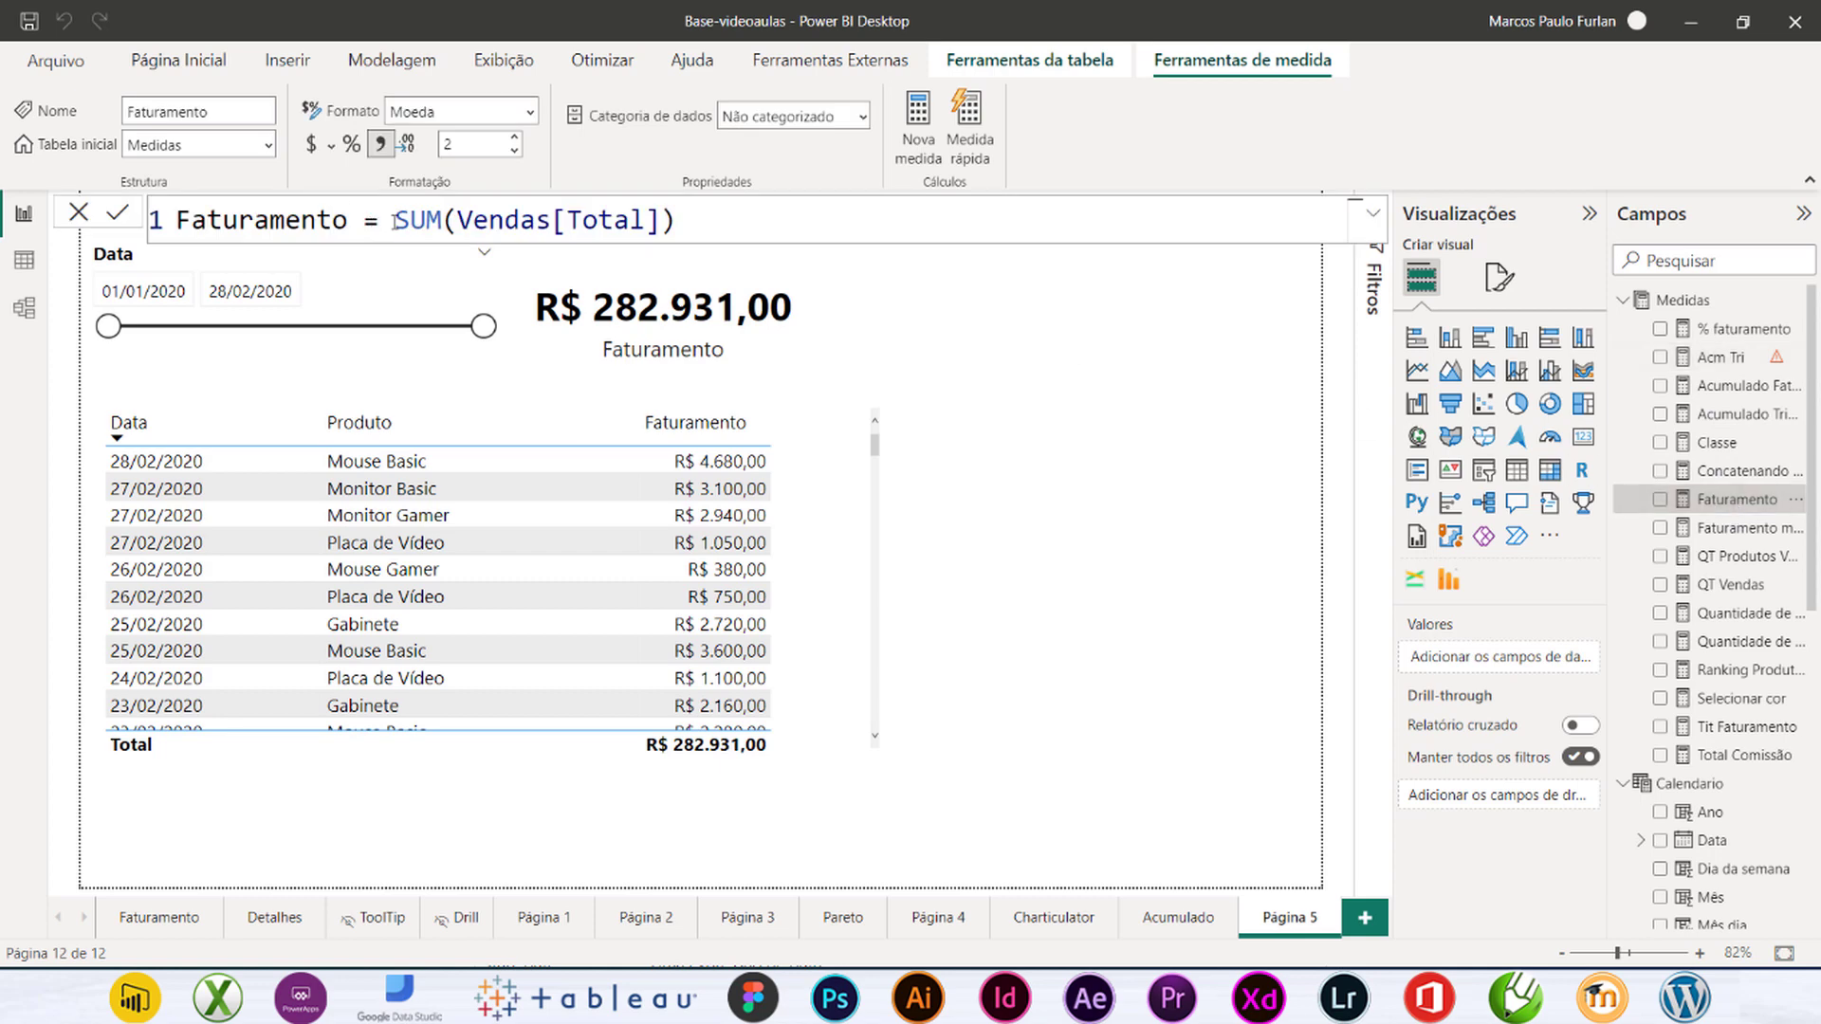
pyautogui.moveTo(395, 220); pyautogui.dragTo(706, 231)
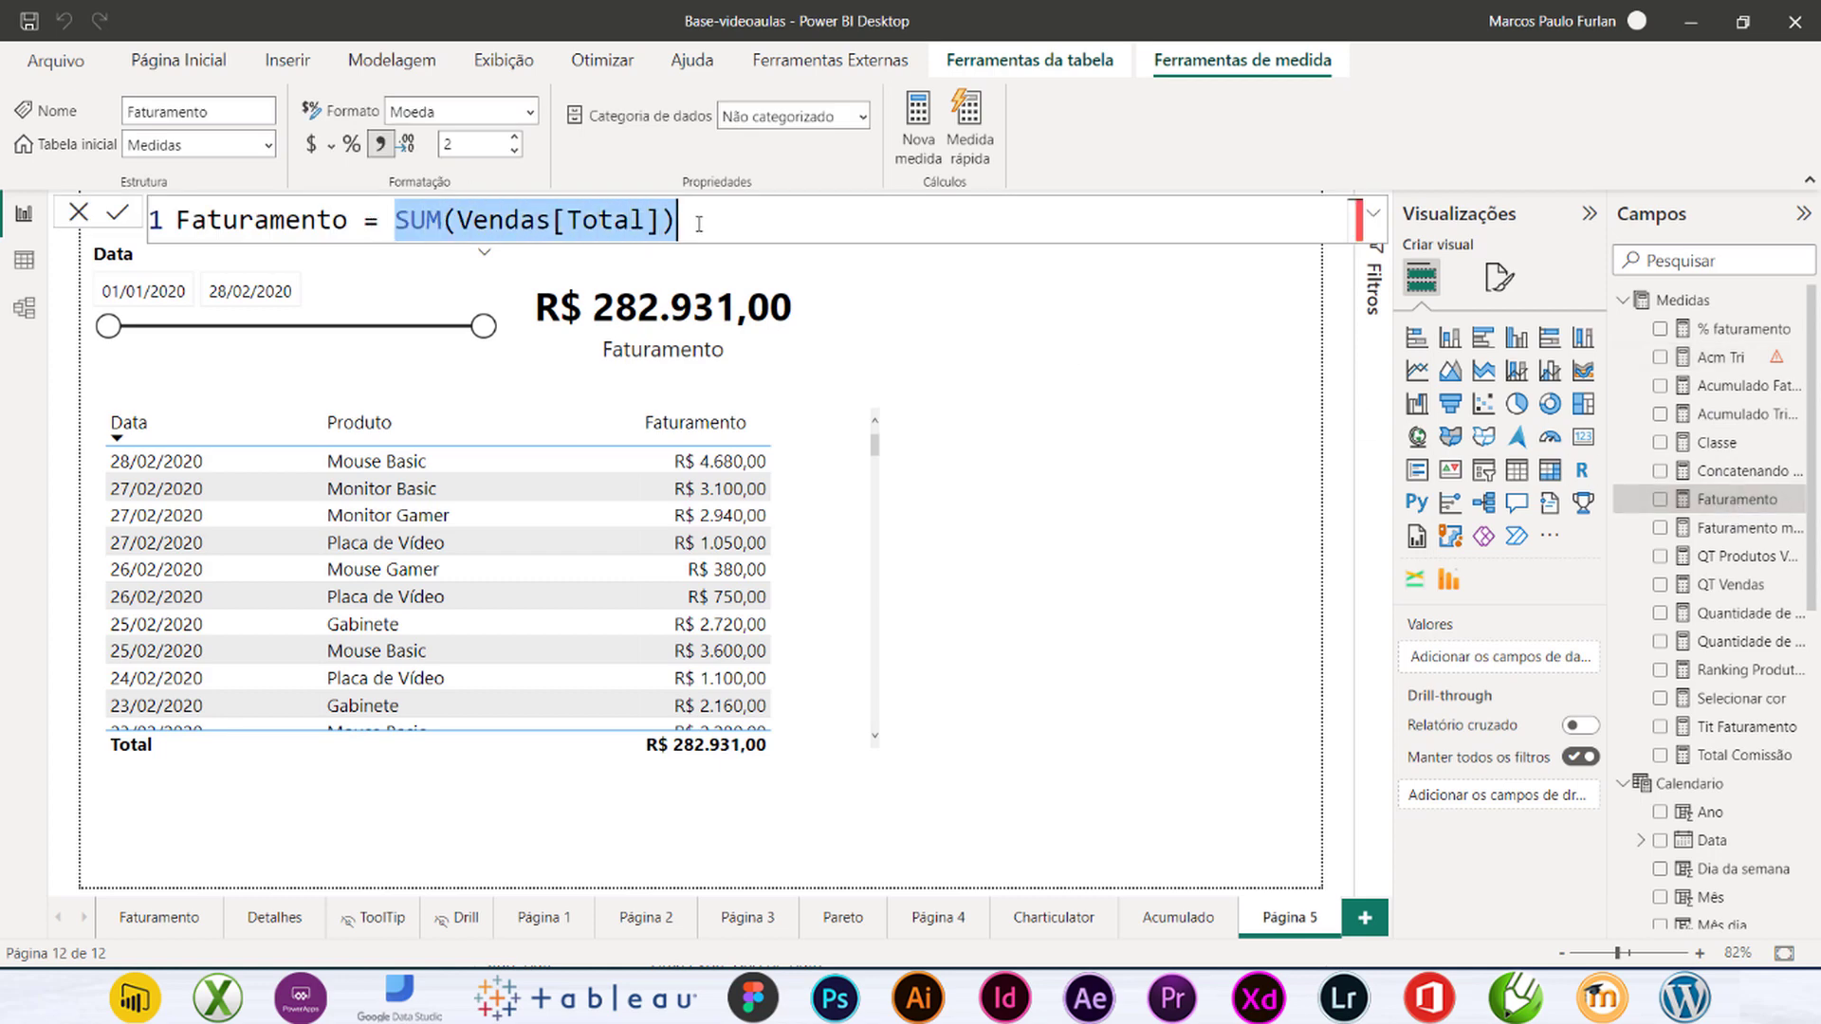
pyautogui.click(1704, 360)
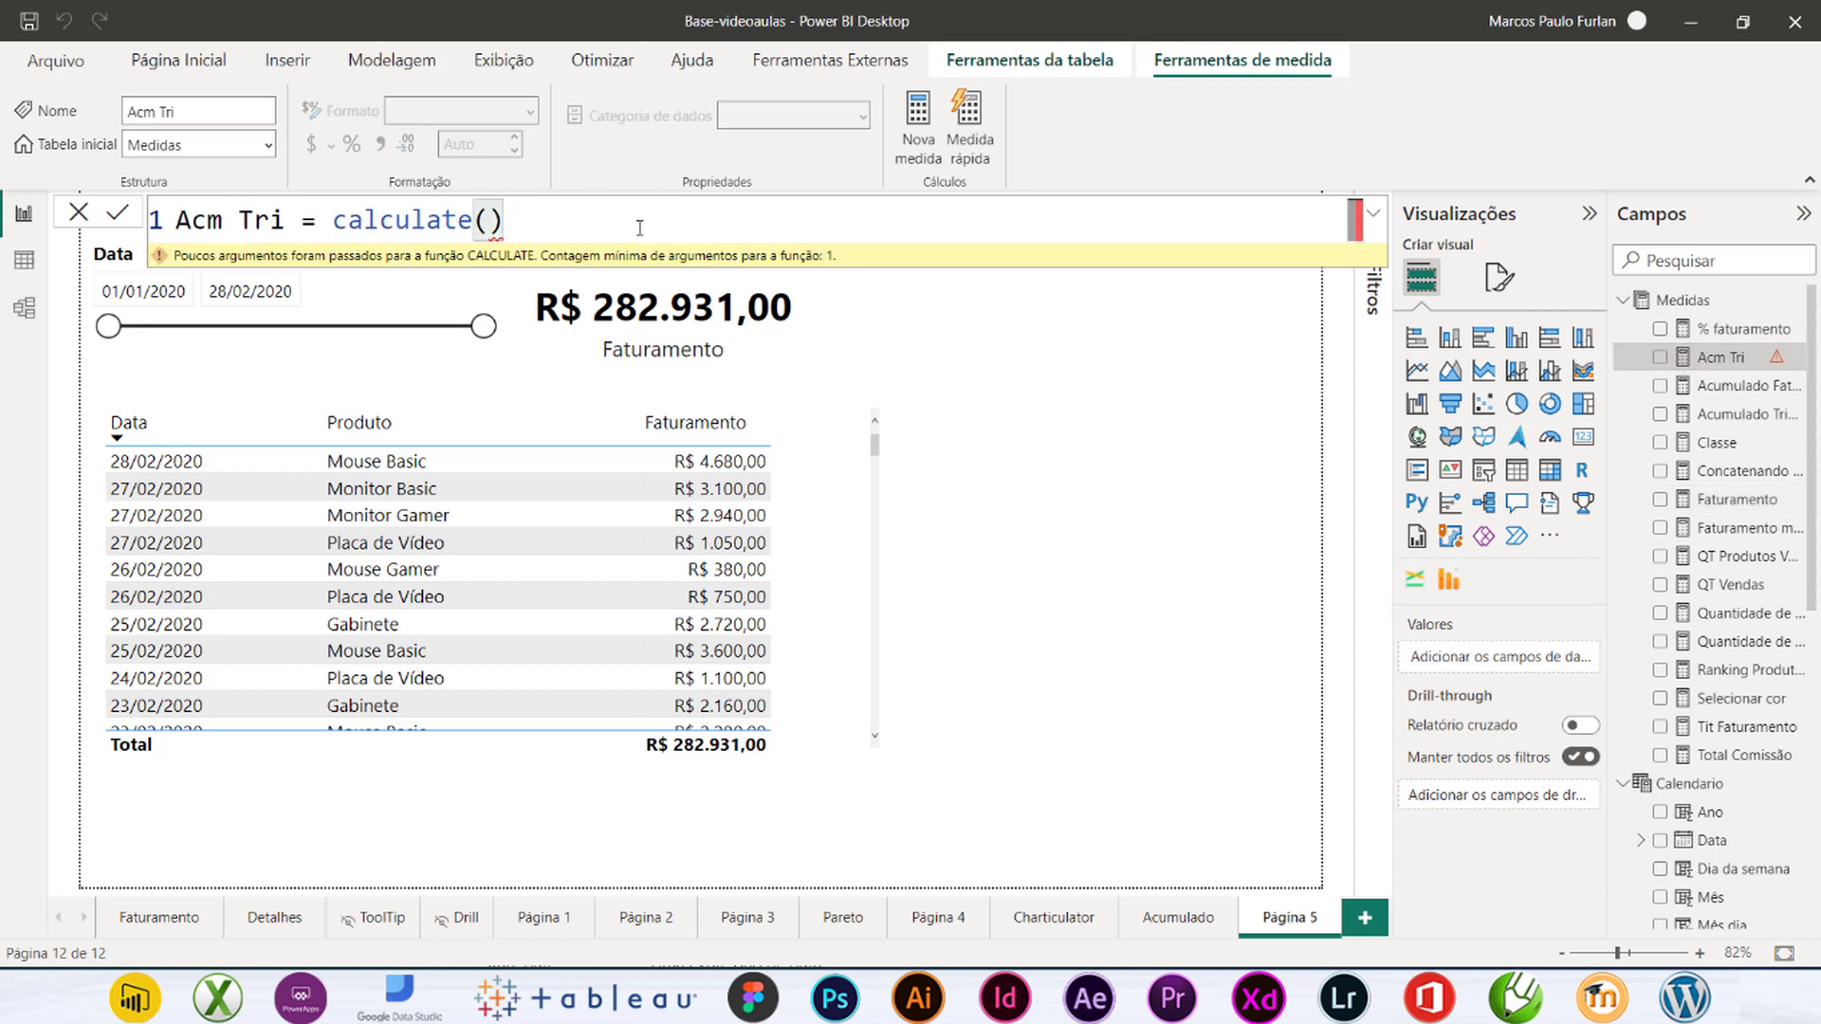
# Step: Enter [Faturamento] as the expression of calculate in Acm Tri and start a second formula line for the filter
pyautogui.press('BackSpace')
pyautogui.write('[')
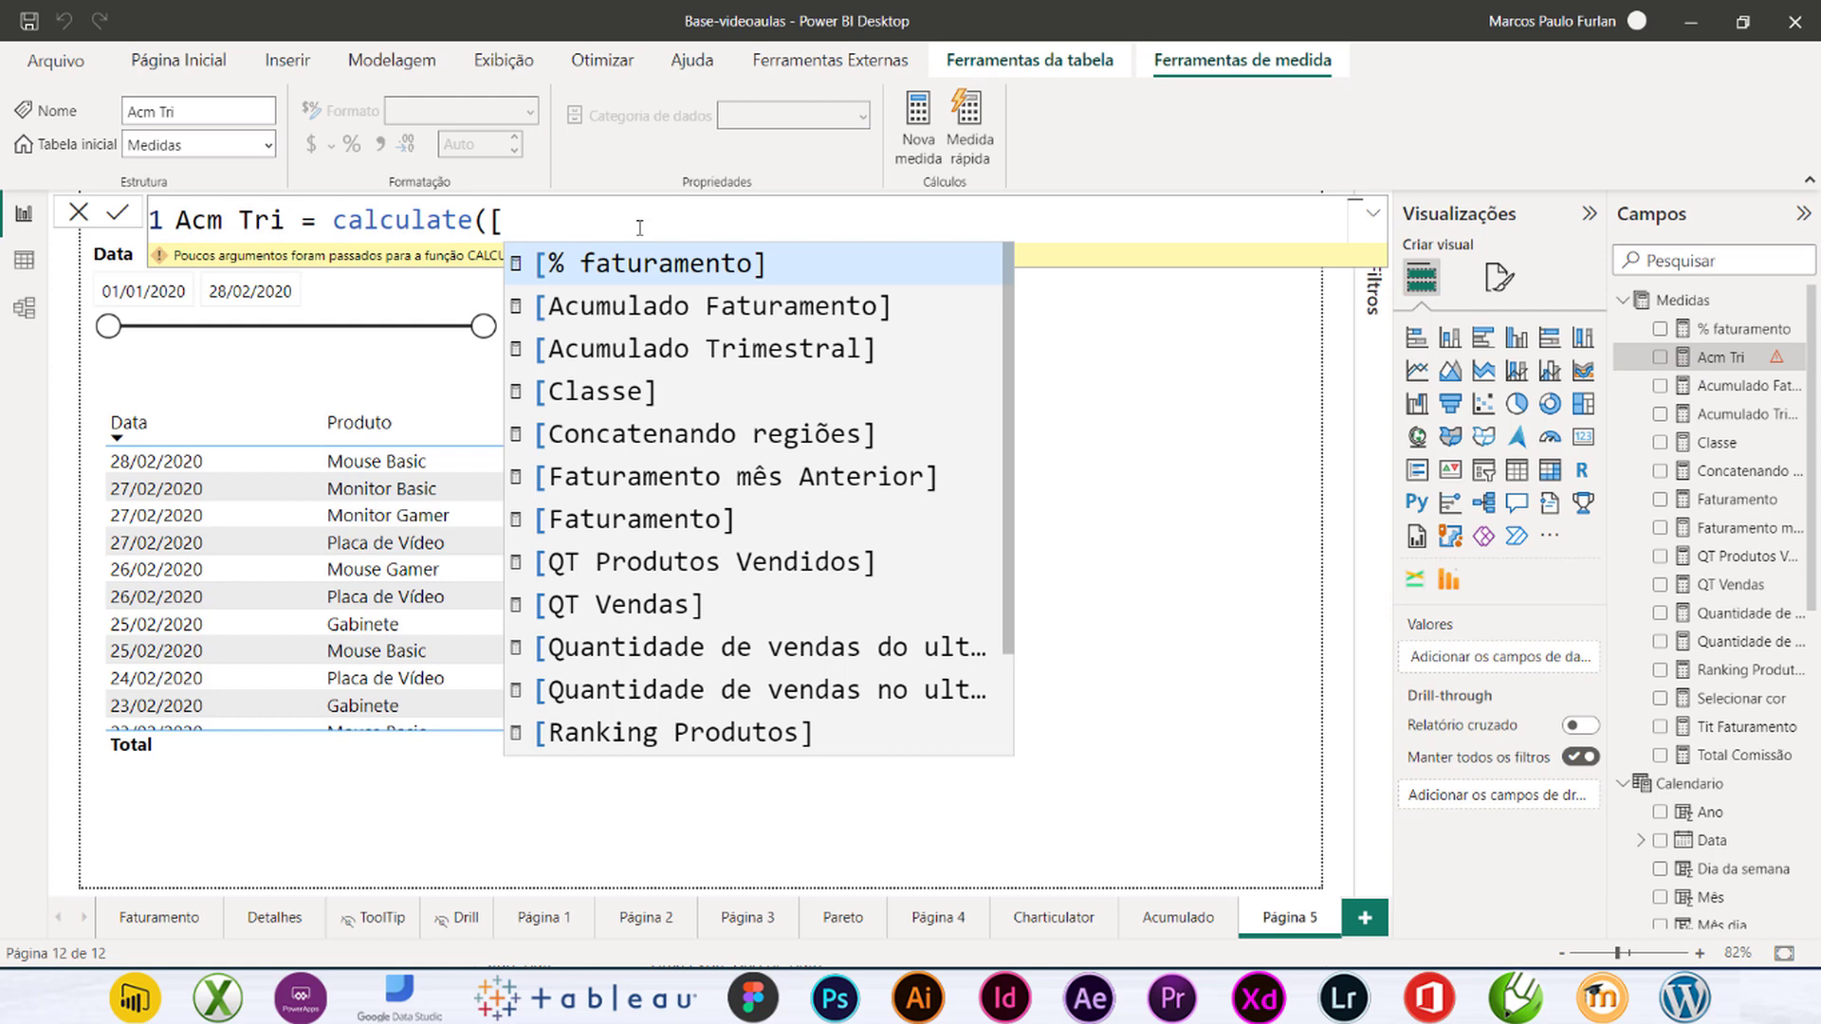
pyautogui.write('f')
pyautogui.click(713, 315)
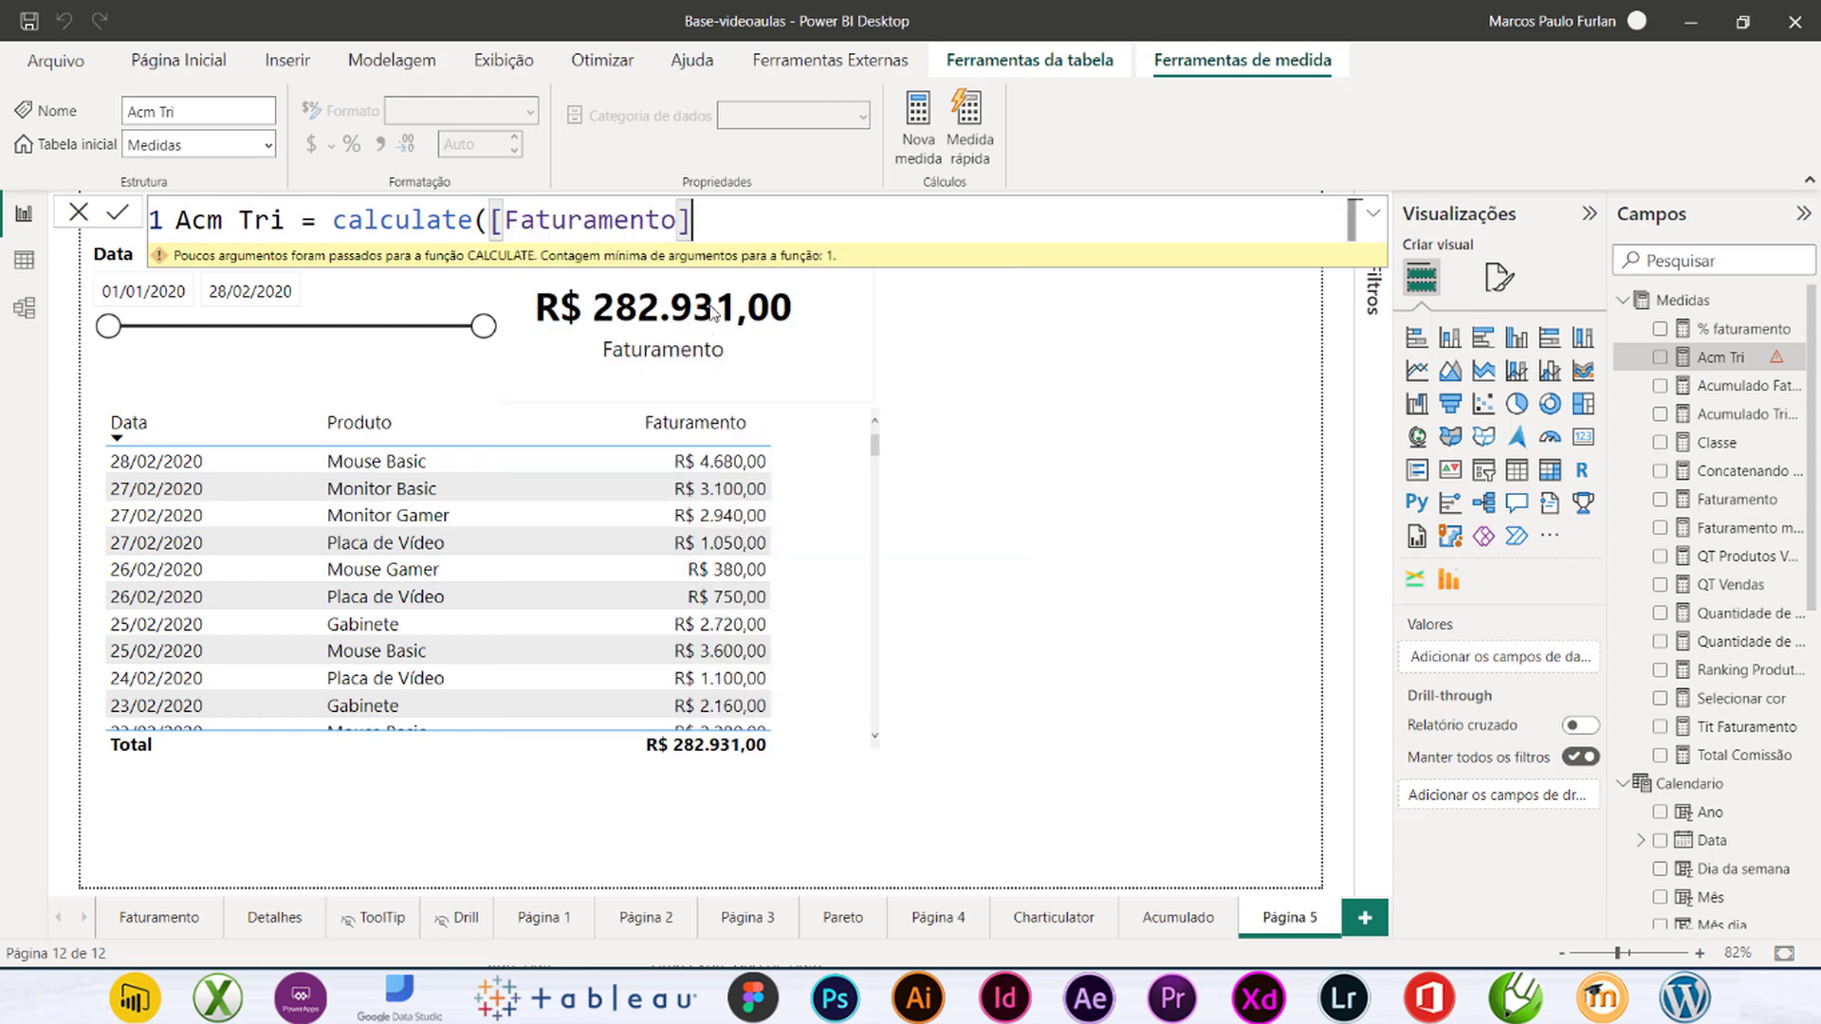
pyautogui.write(',')
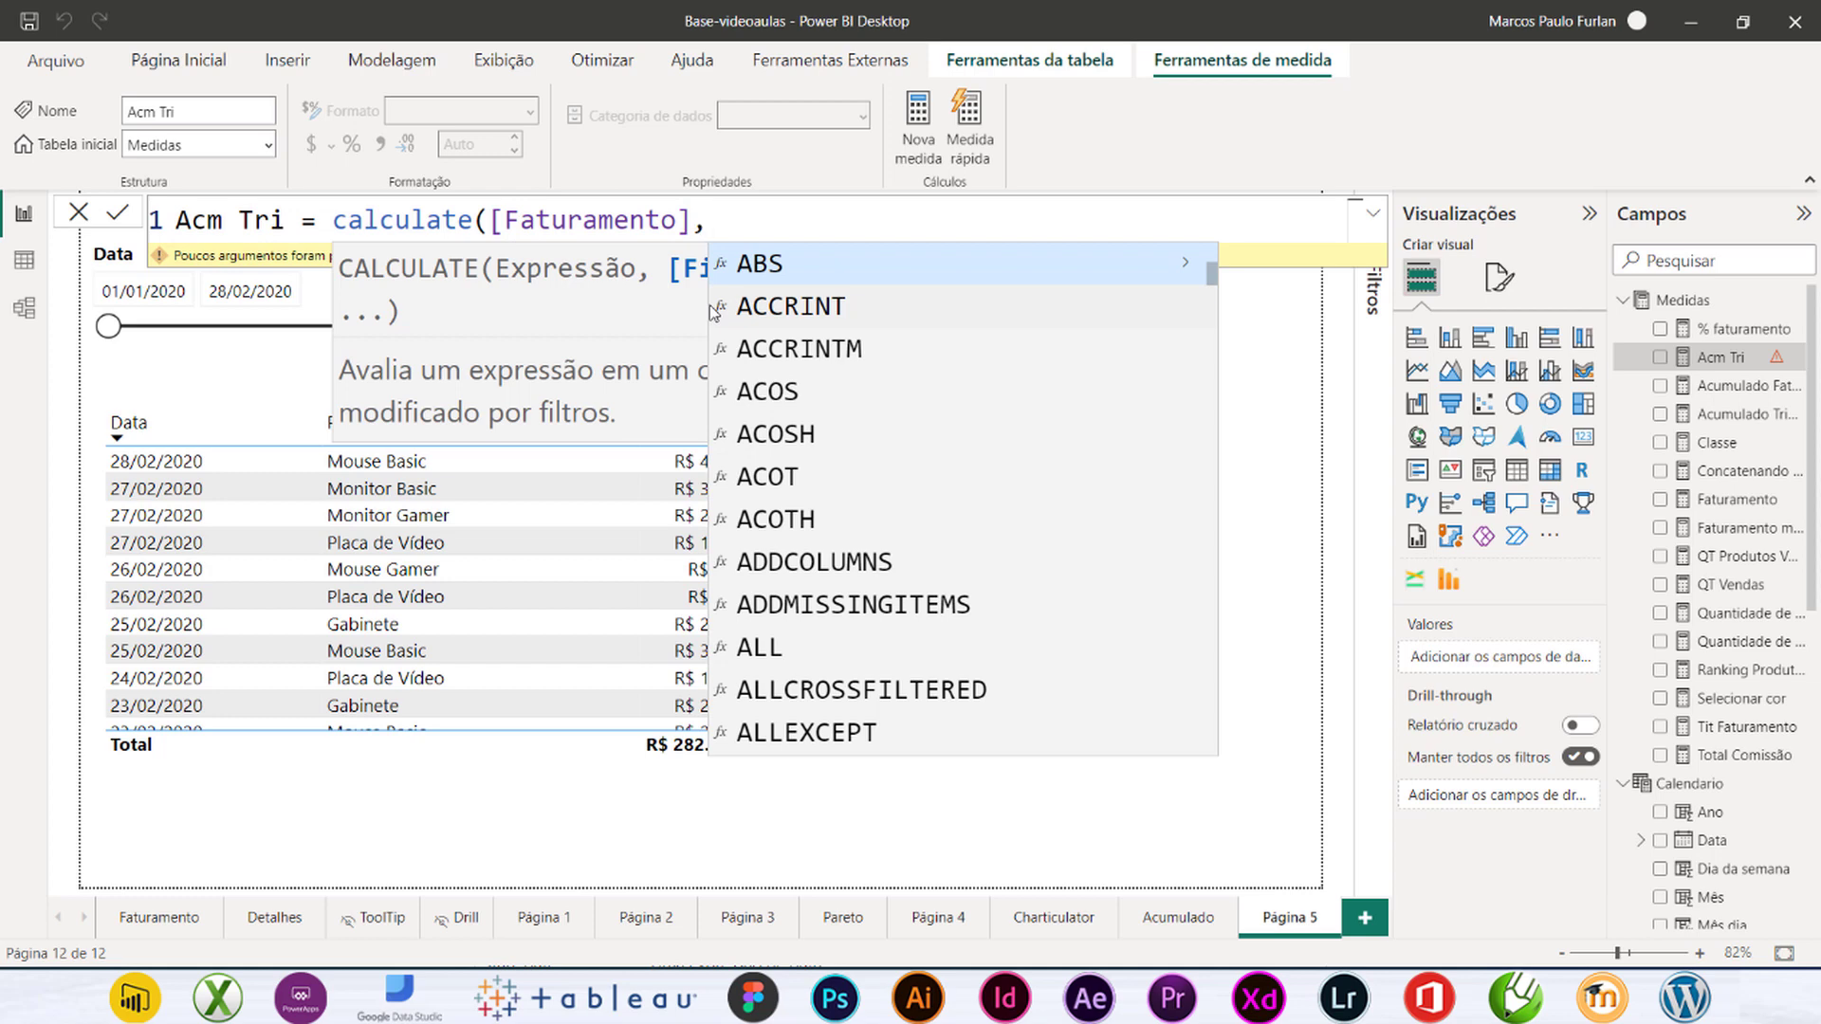
pyautogui.press('Escape')
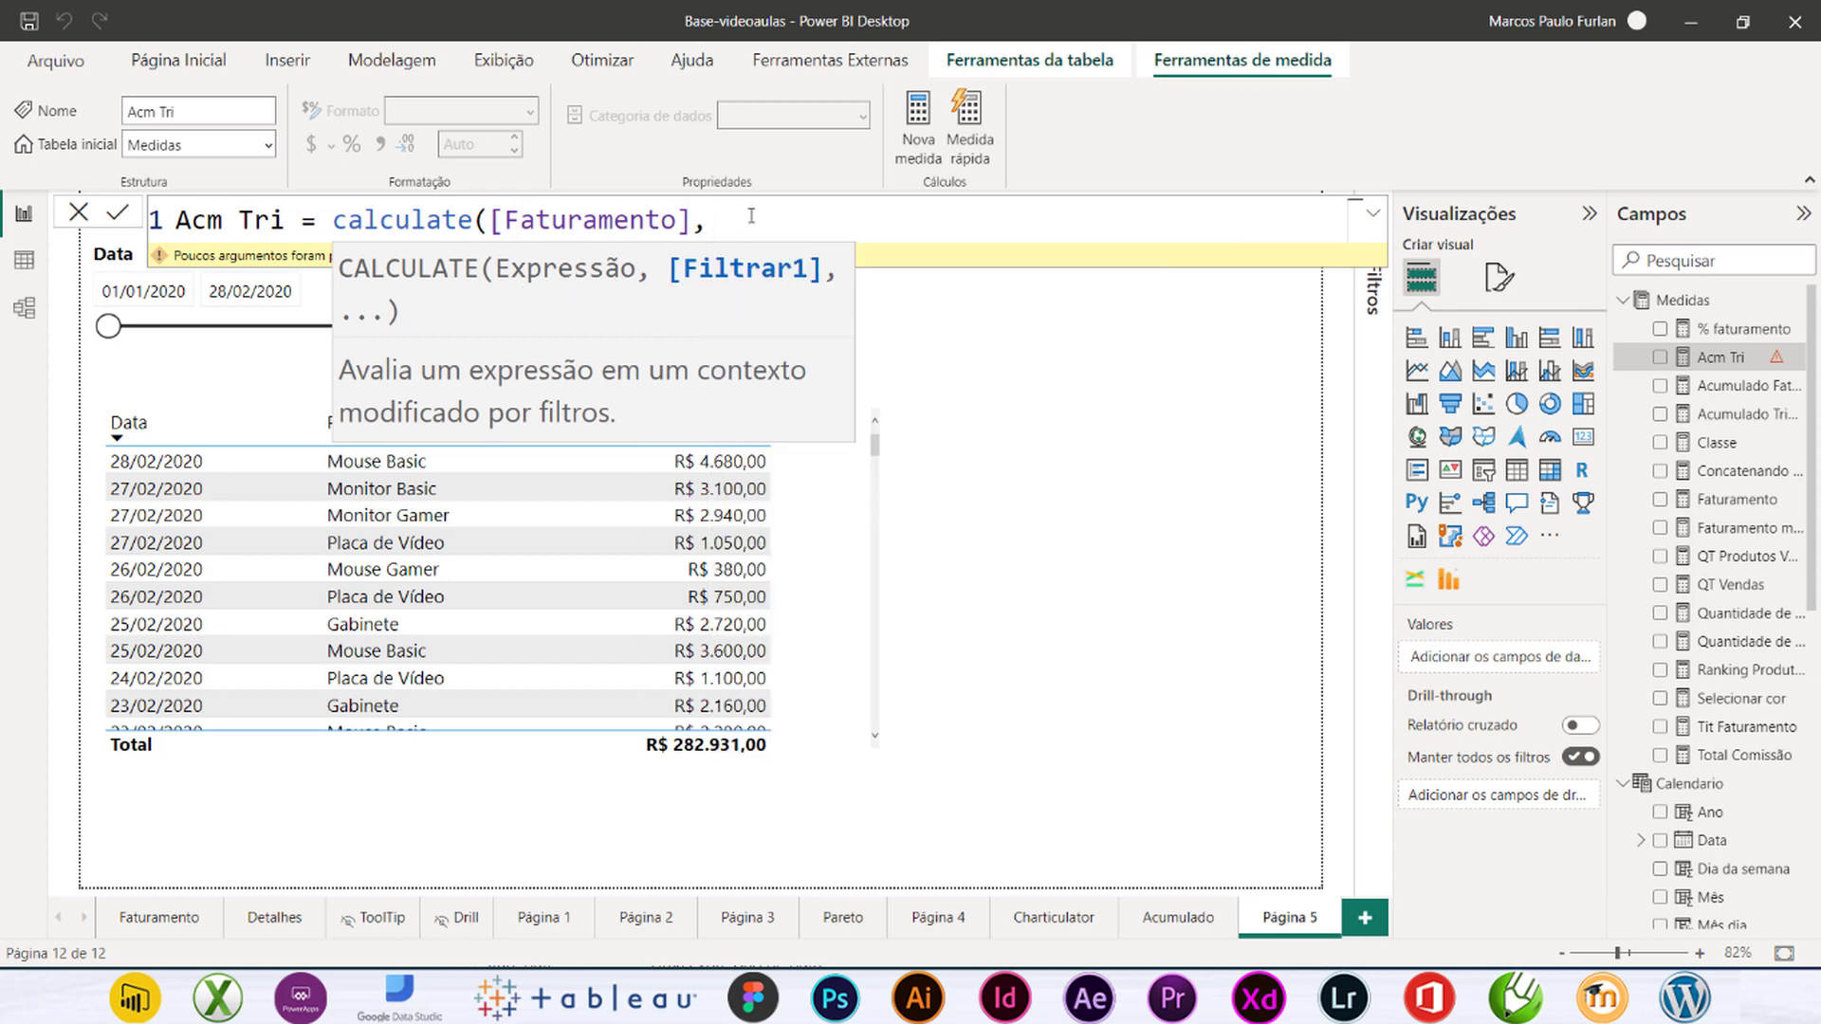
pyautogui.hotkey('shift', 'Return')
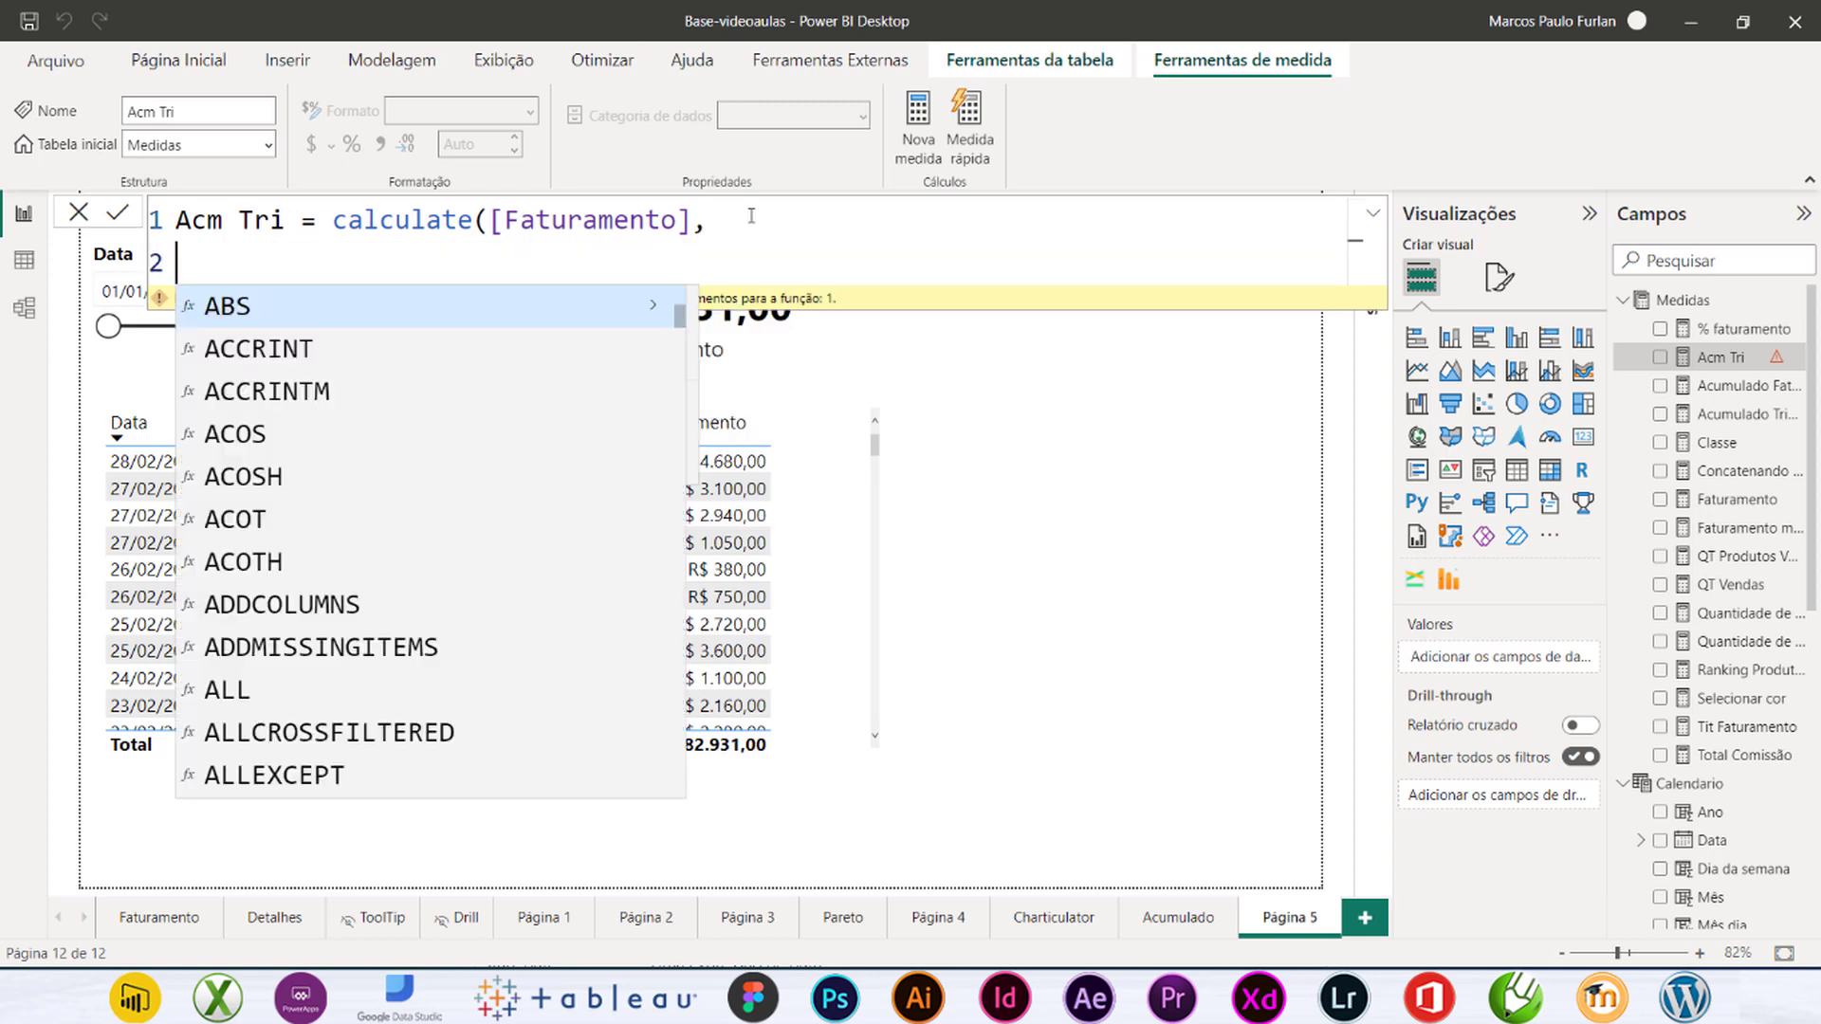
pyautogui.press('Tab')
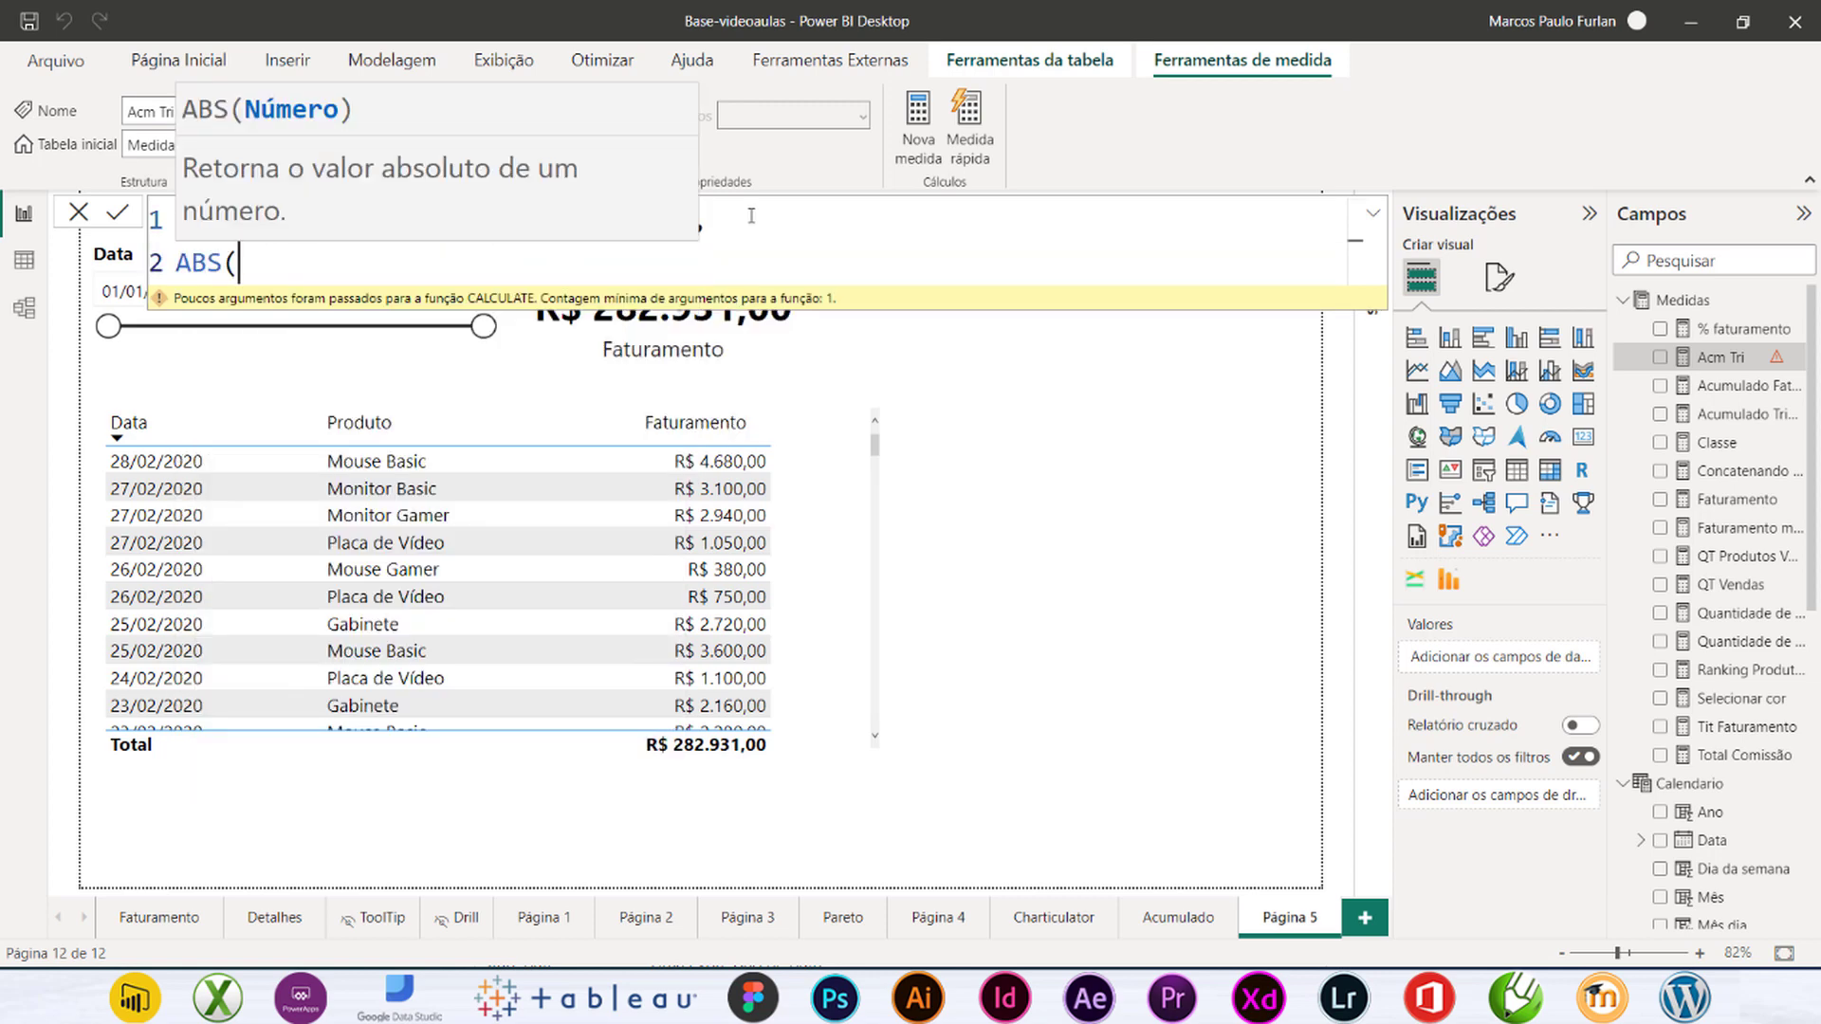
pyautogui.press('BackSpace')
pyautogui.press('BackSpace')
pyautogui.press('BackSpace')
pyautogui.press('BackSpace')
pyautogui.press('Tab')
pyautogui.press('BackSpace')
pyautogui.press('BackSpace')
pyautogui.press('BackSpace')
pyautogui.press('BackSpace')
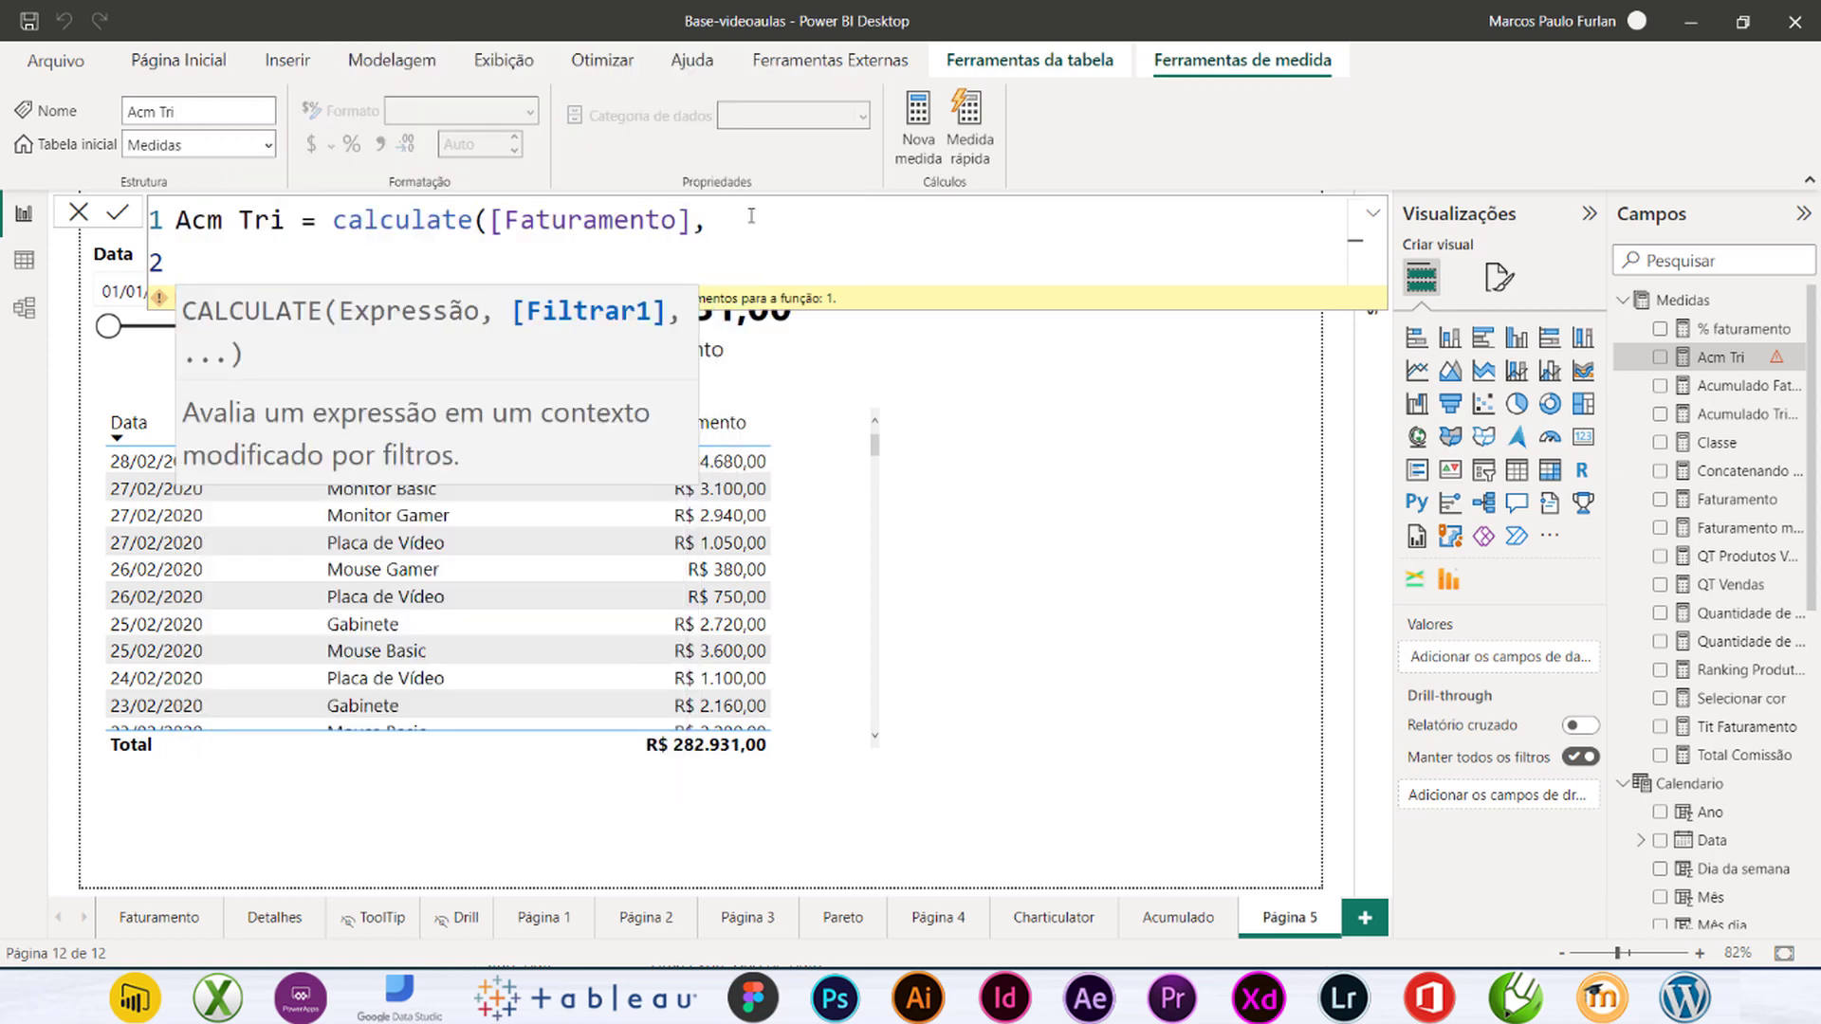
# Step: Indent the formula's second line and insert the DATESINPERIOD function as the filter argument of calculate
pyautogui.press('Tab')
pyautogui.press('Tab')
pyautogui.press('Tab')
pyautogui.press('BackSpace')
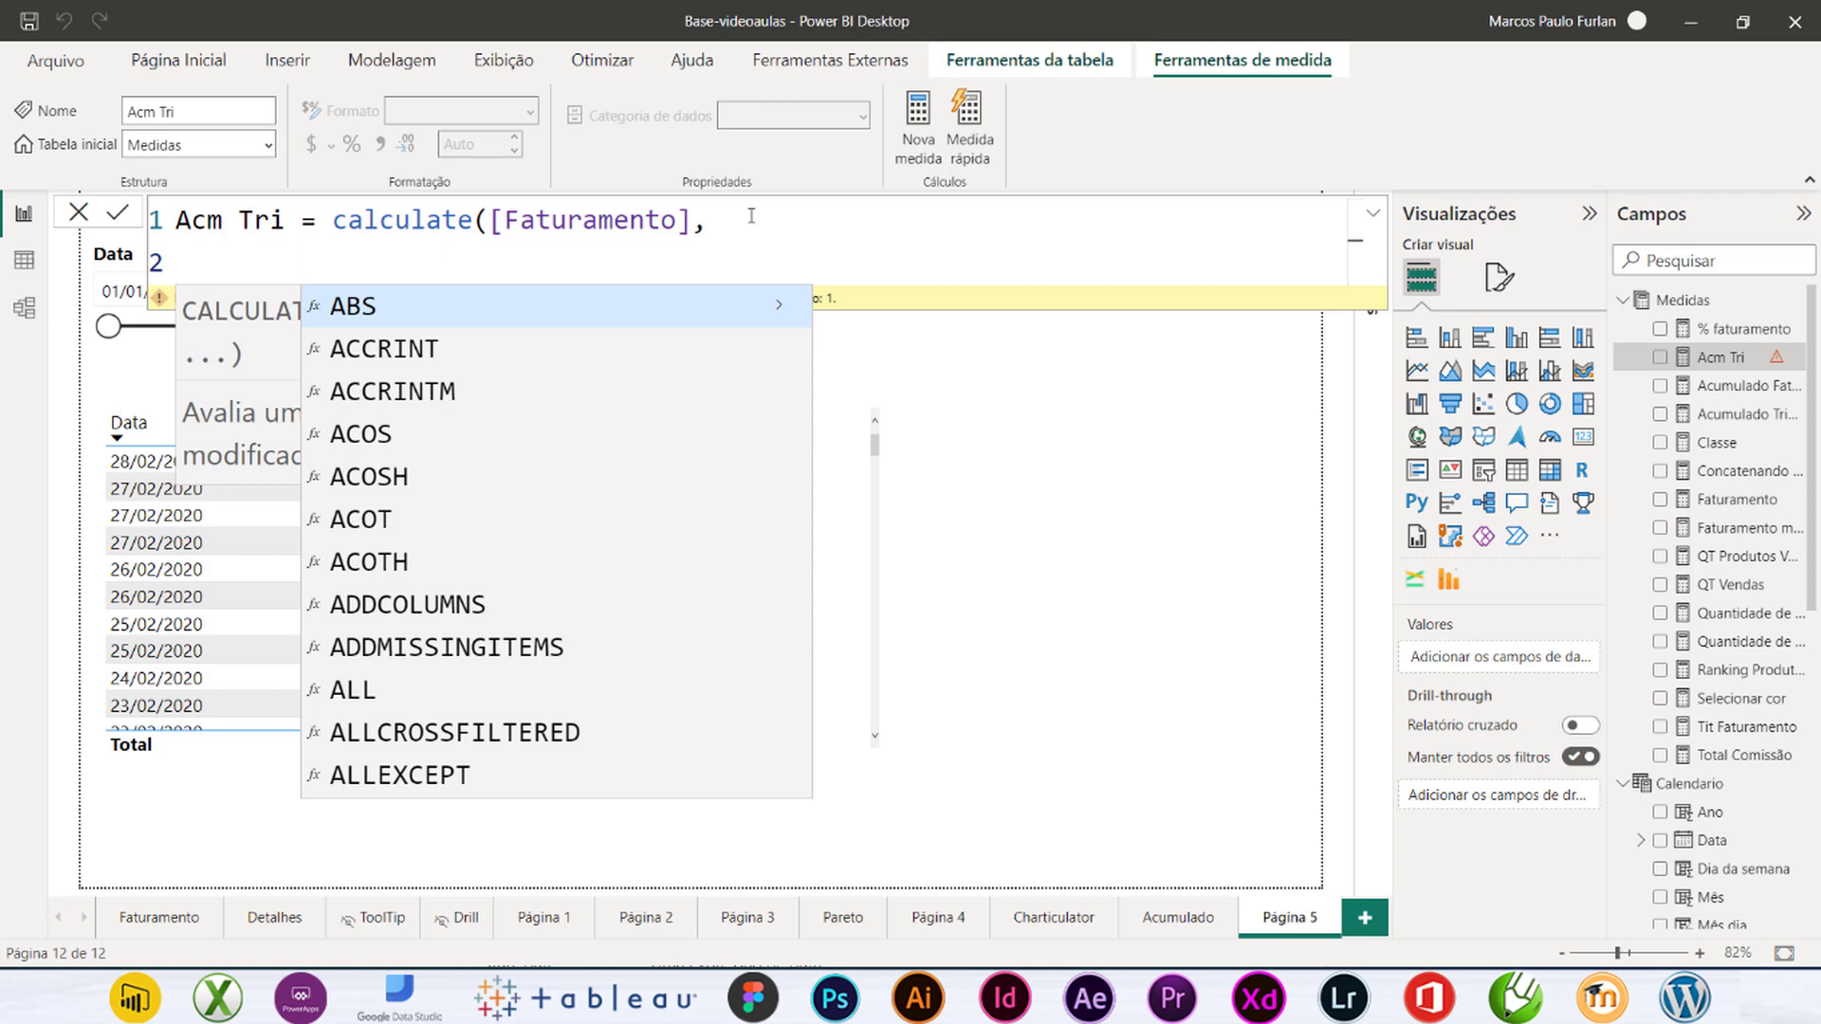
pyautogui.press('Escape')
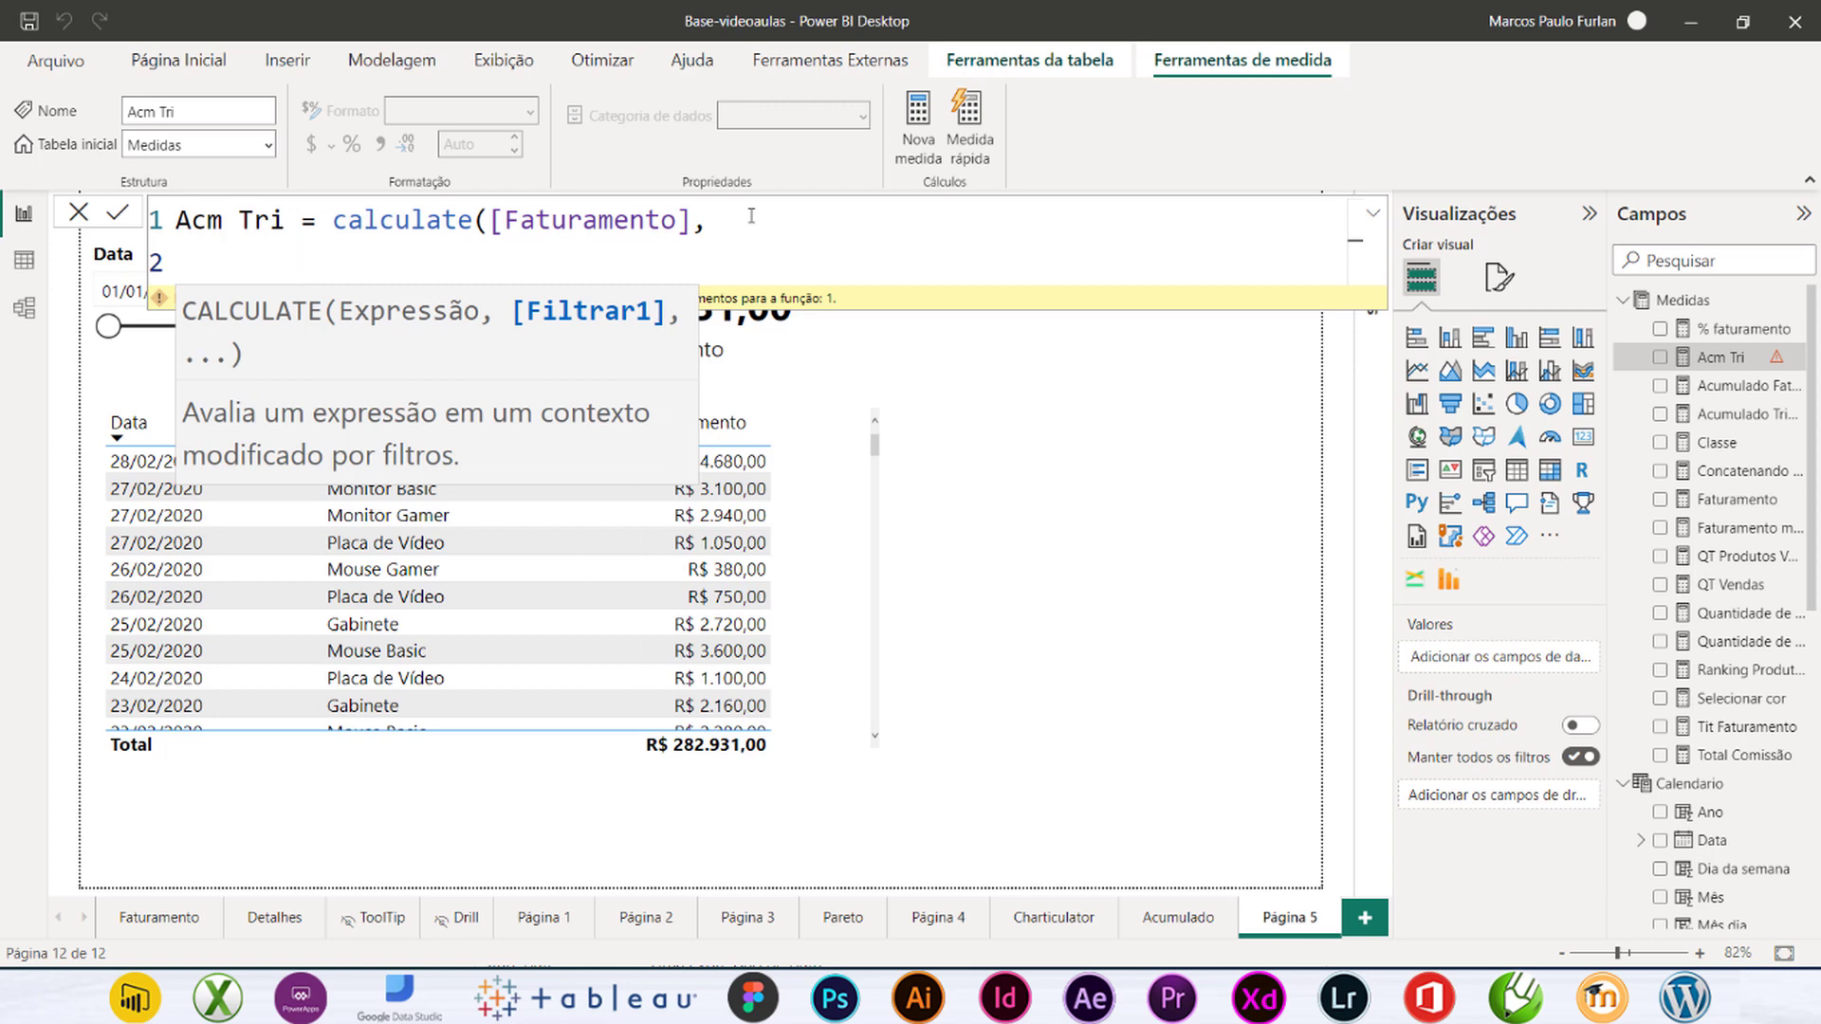
pyautogui.press('Tab')
pyautogui.write('date')
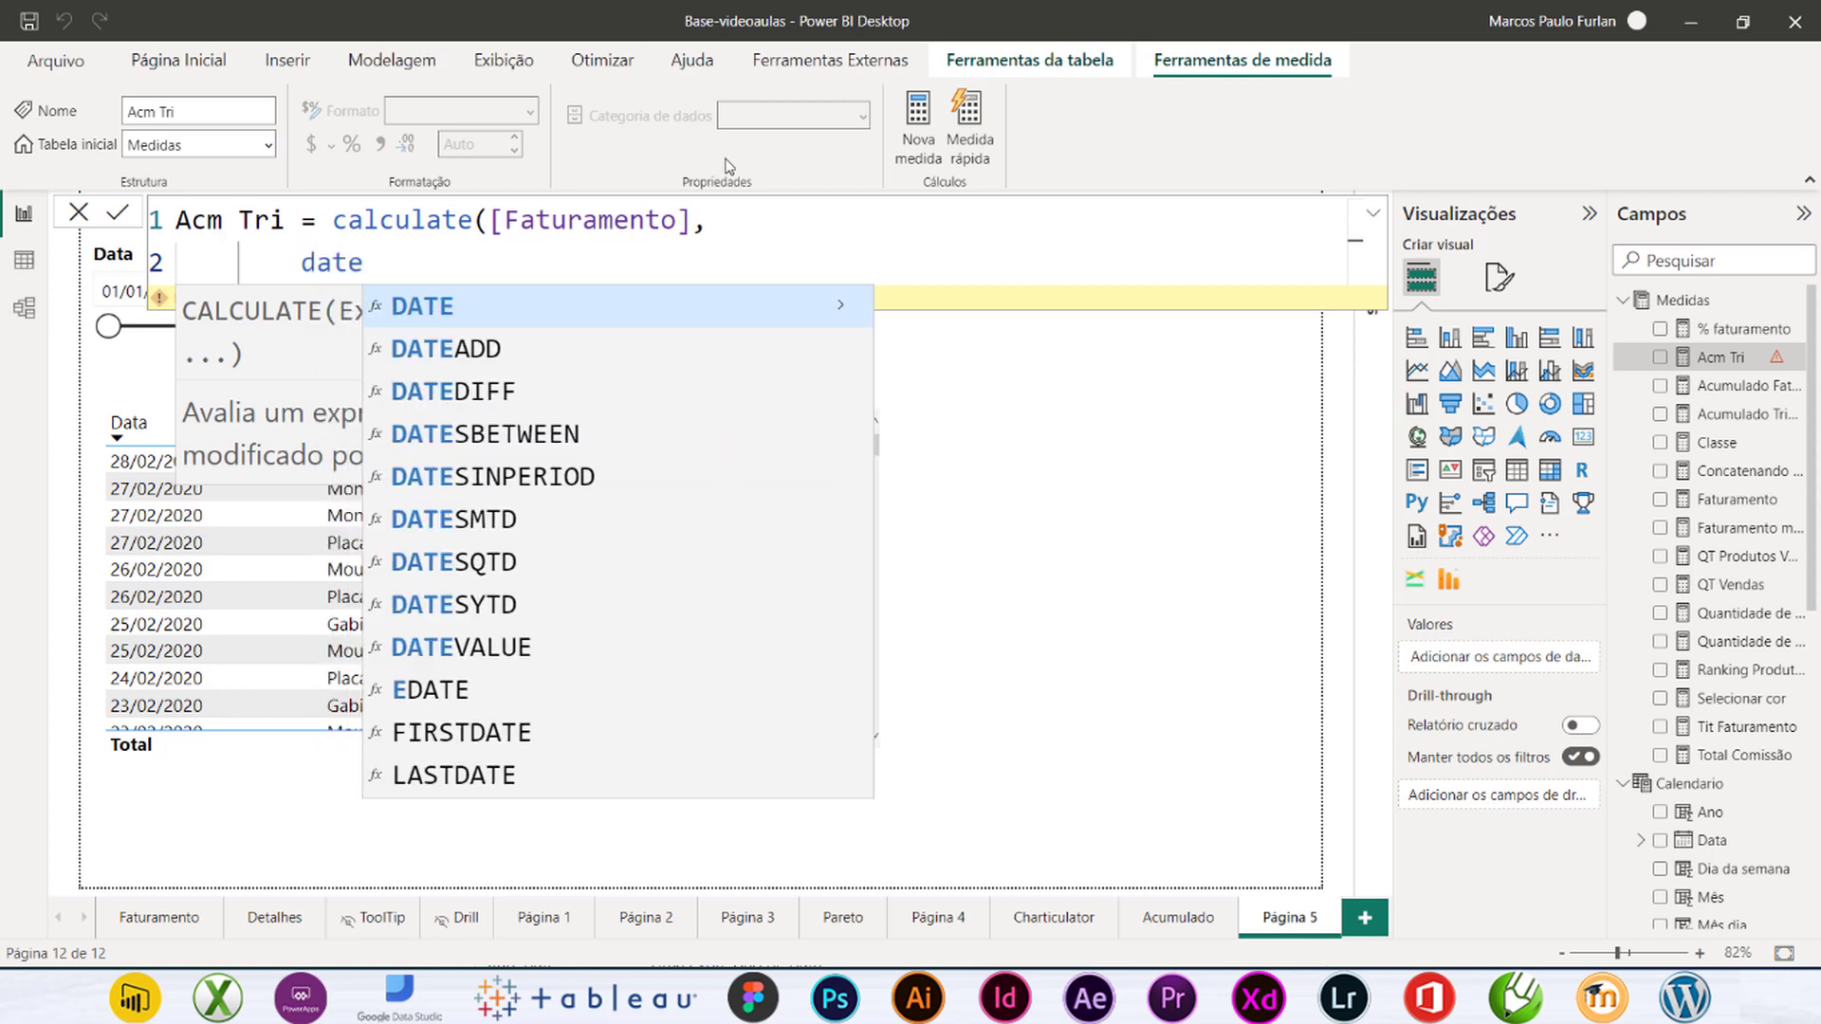
pyautogui.doubleClick(536, 476)
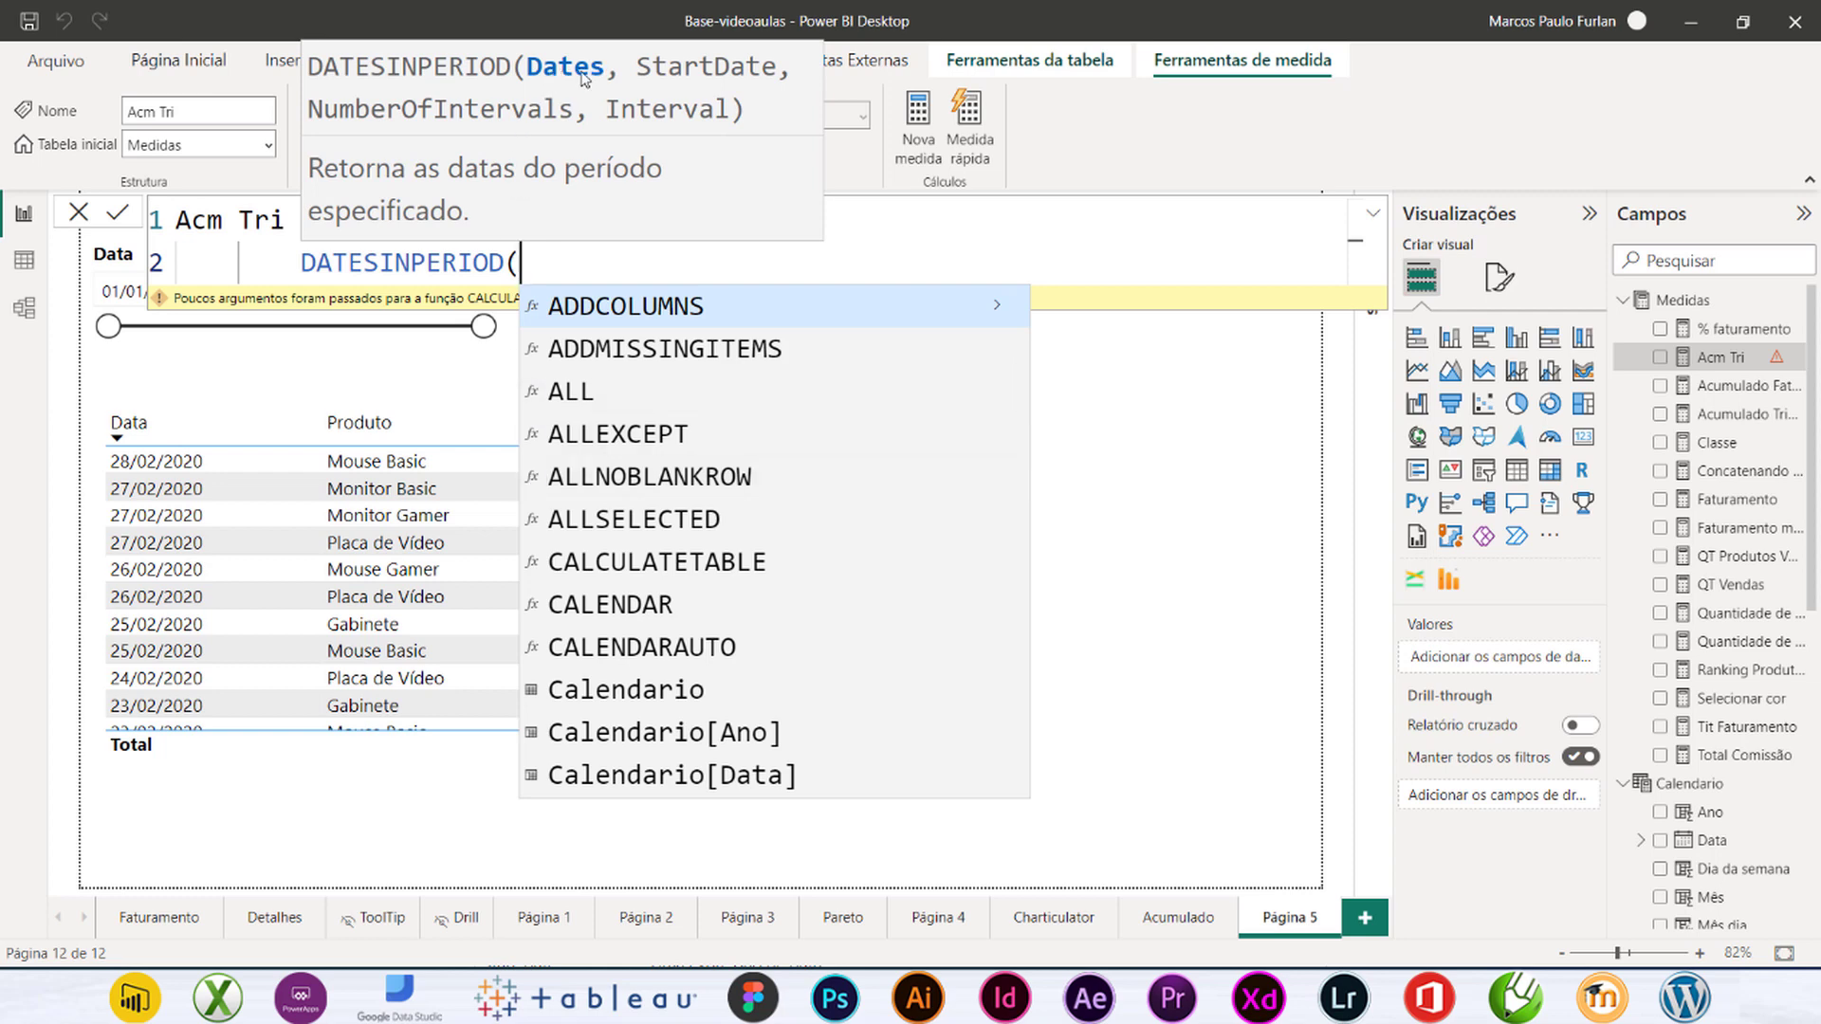
# Step: Supply Calendario[Data] as the Dates argument of DATESINPERIOD
pyautogui.write('dca')
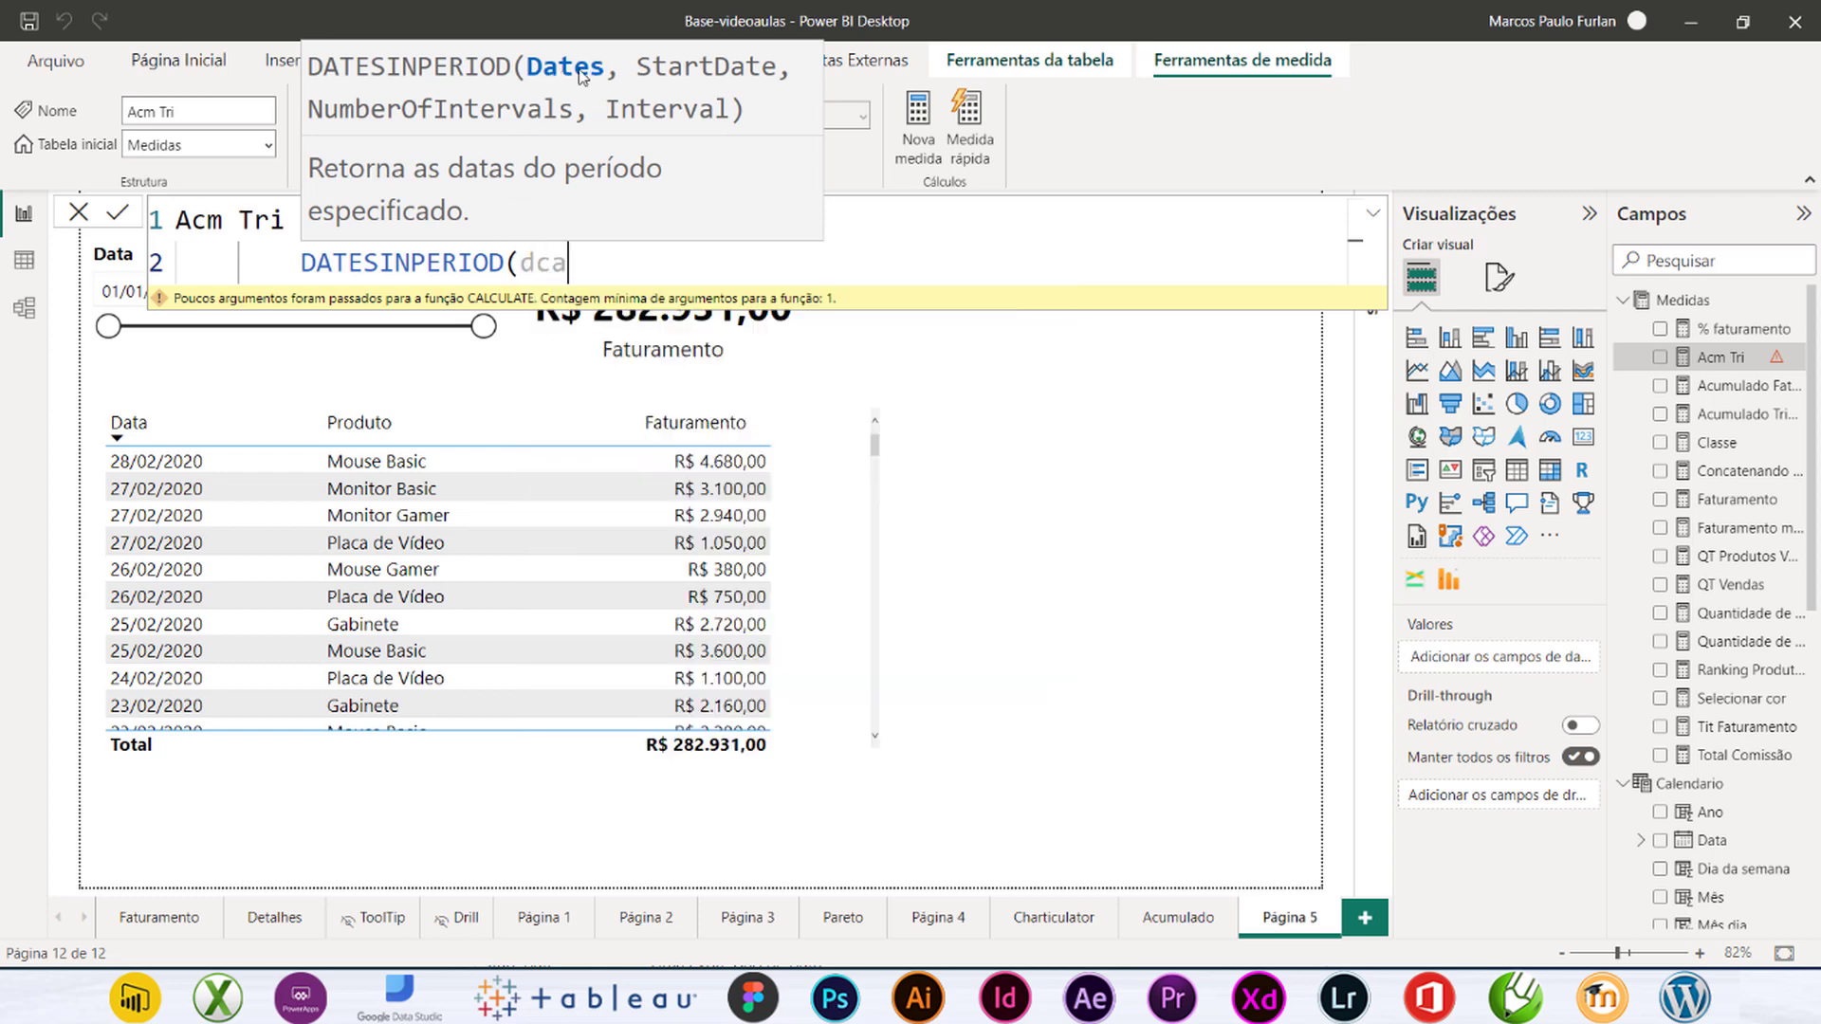
pyautogui.press('BackSpace')
pyautogui.press('BackSpace')
pyautogui.press('BackSpace')
pyautogui.write('cale')
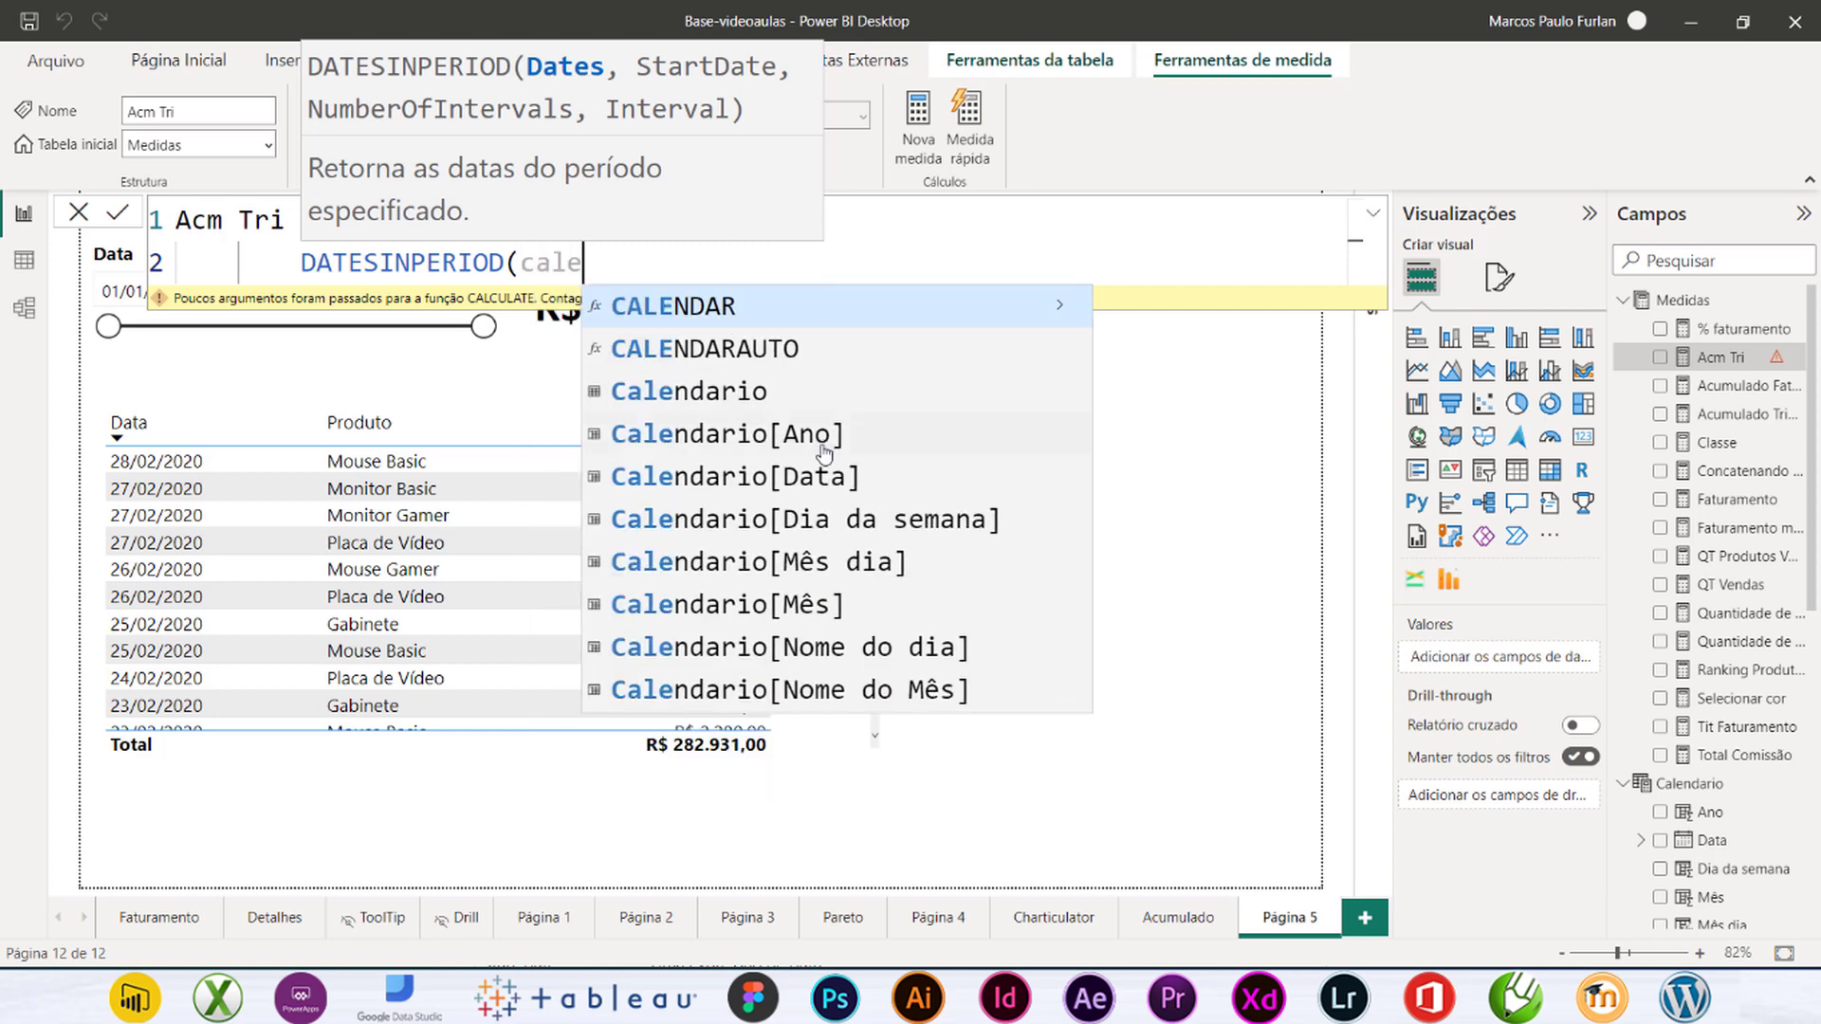
pyautogui.click(821, 479)
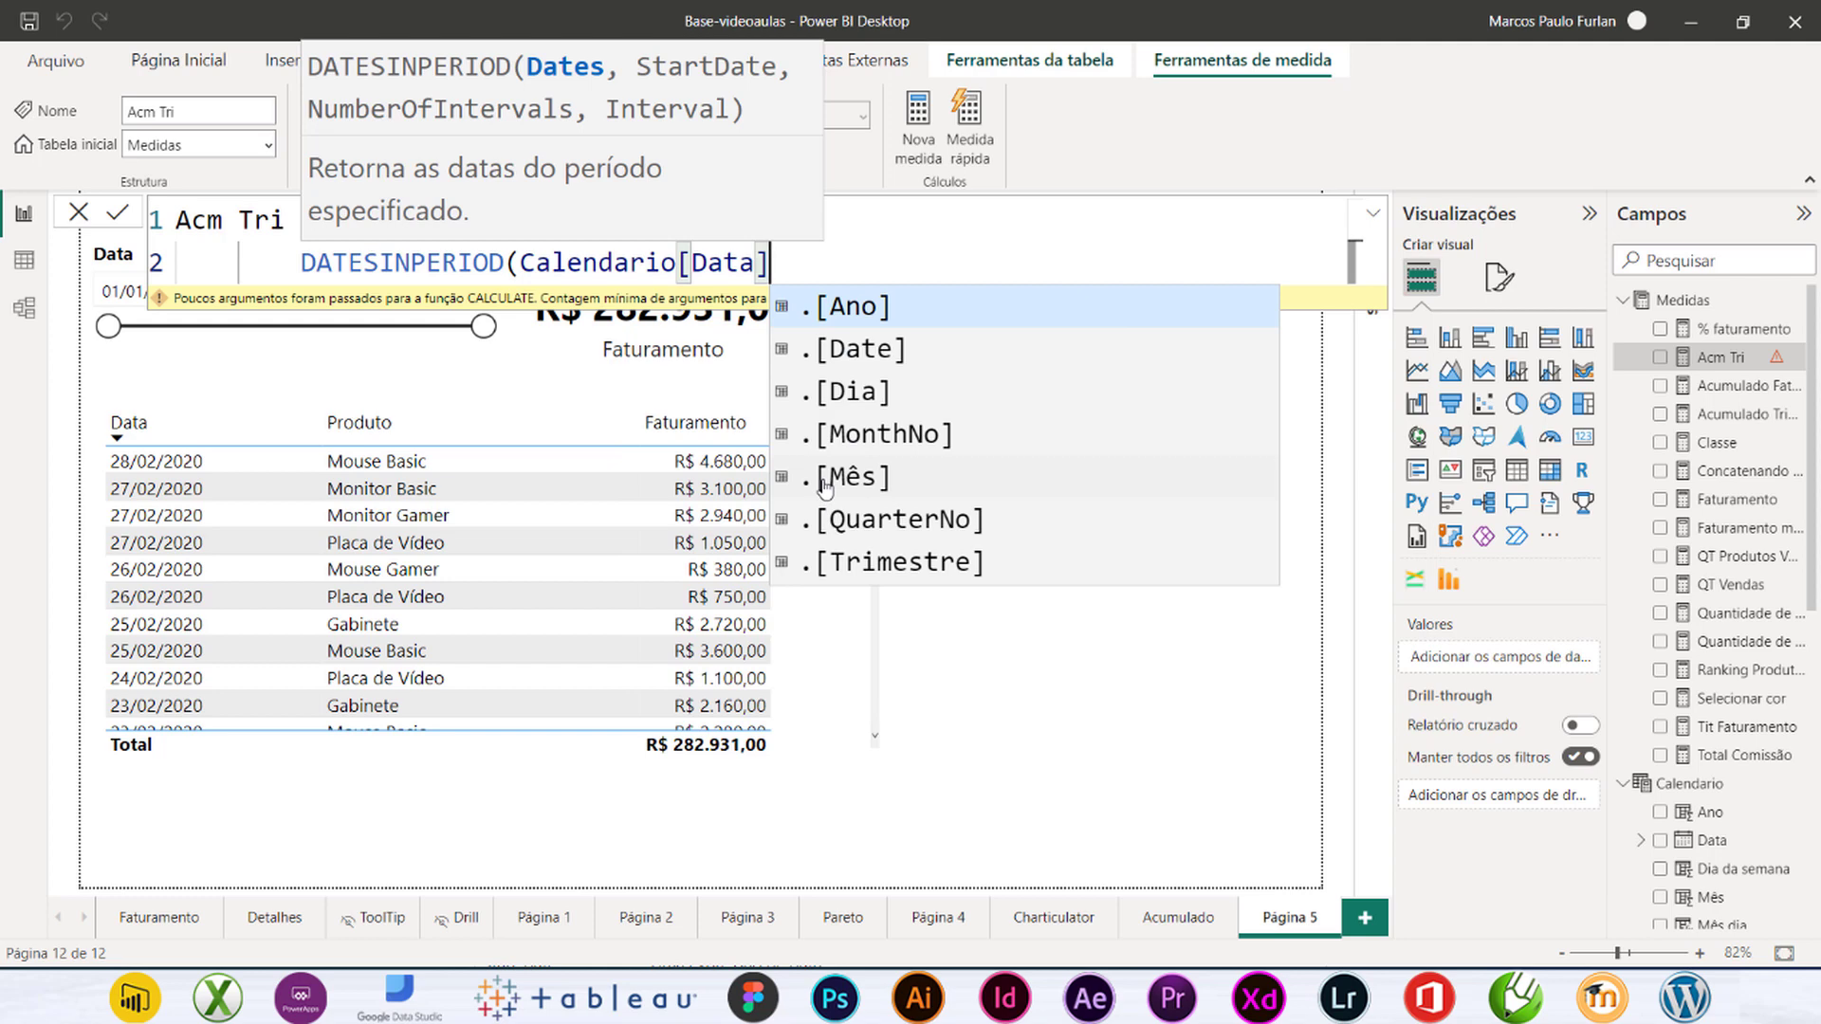
pyautogui.write(',')
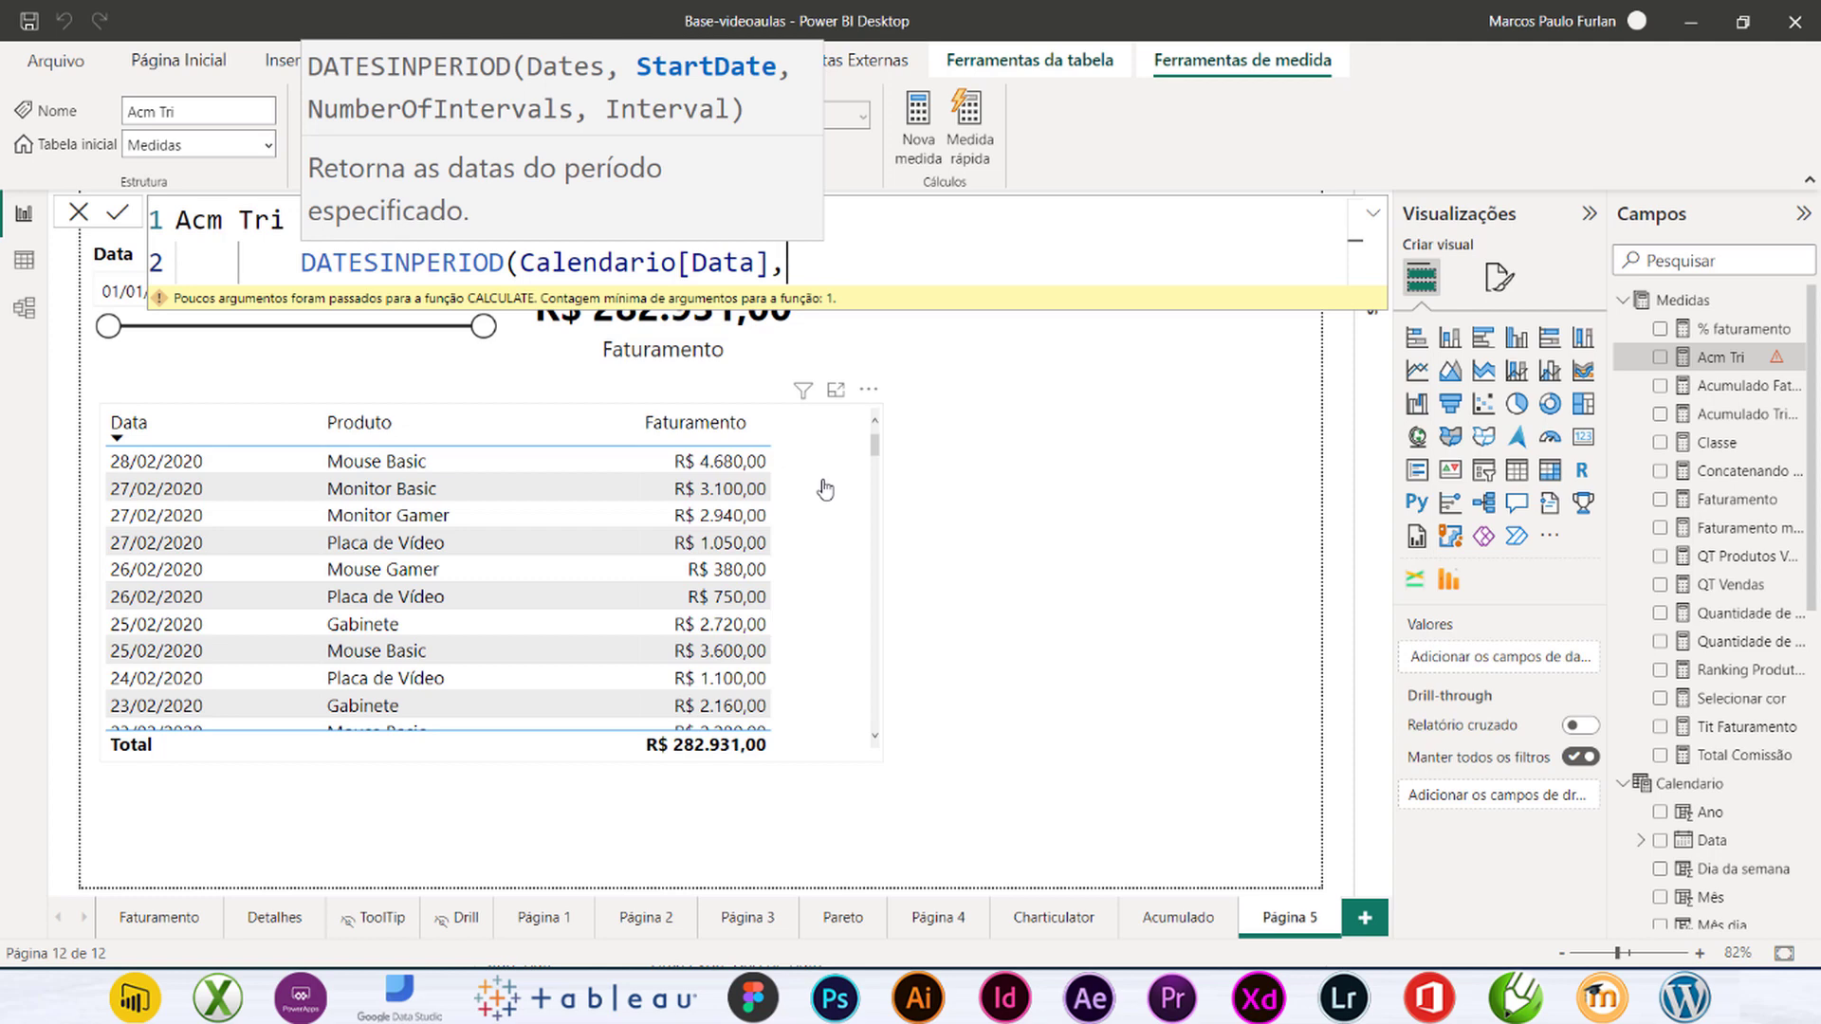
pyautogui.write('date')
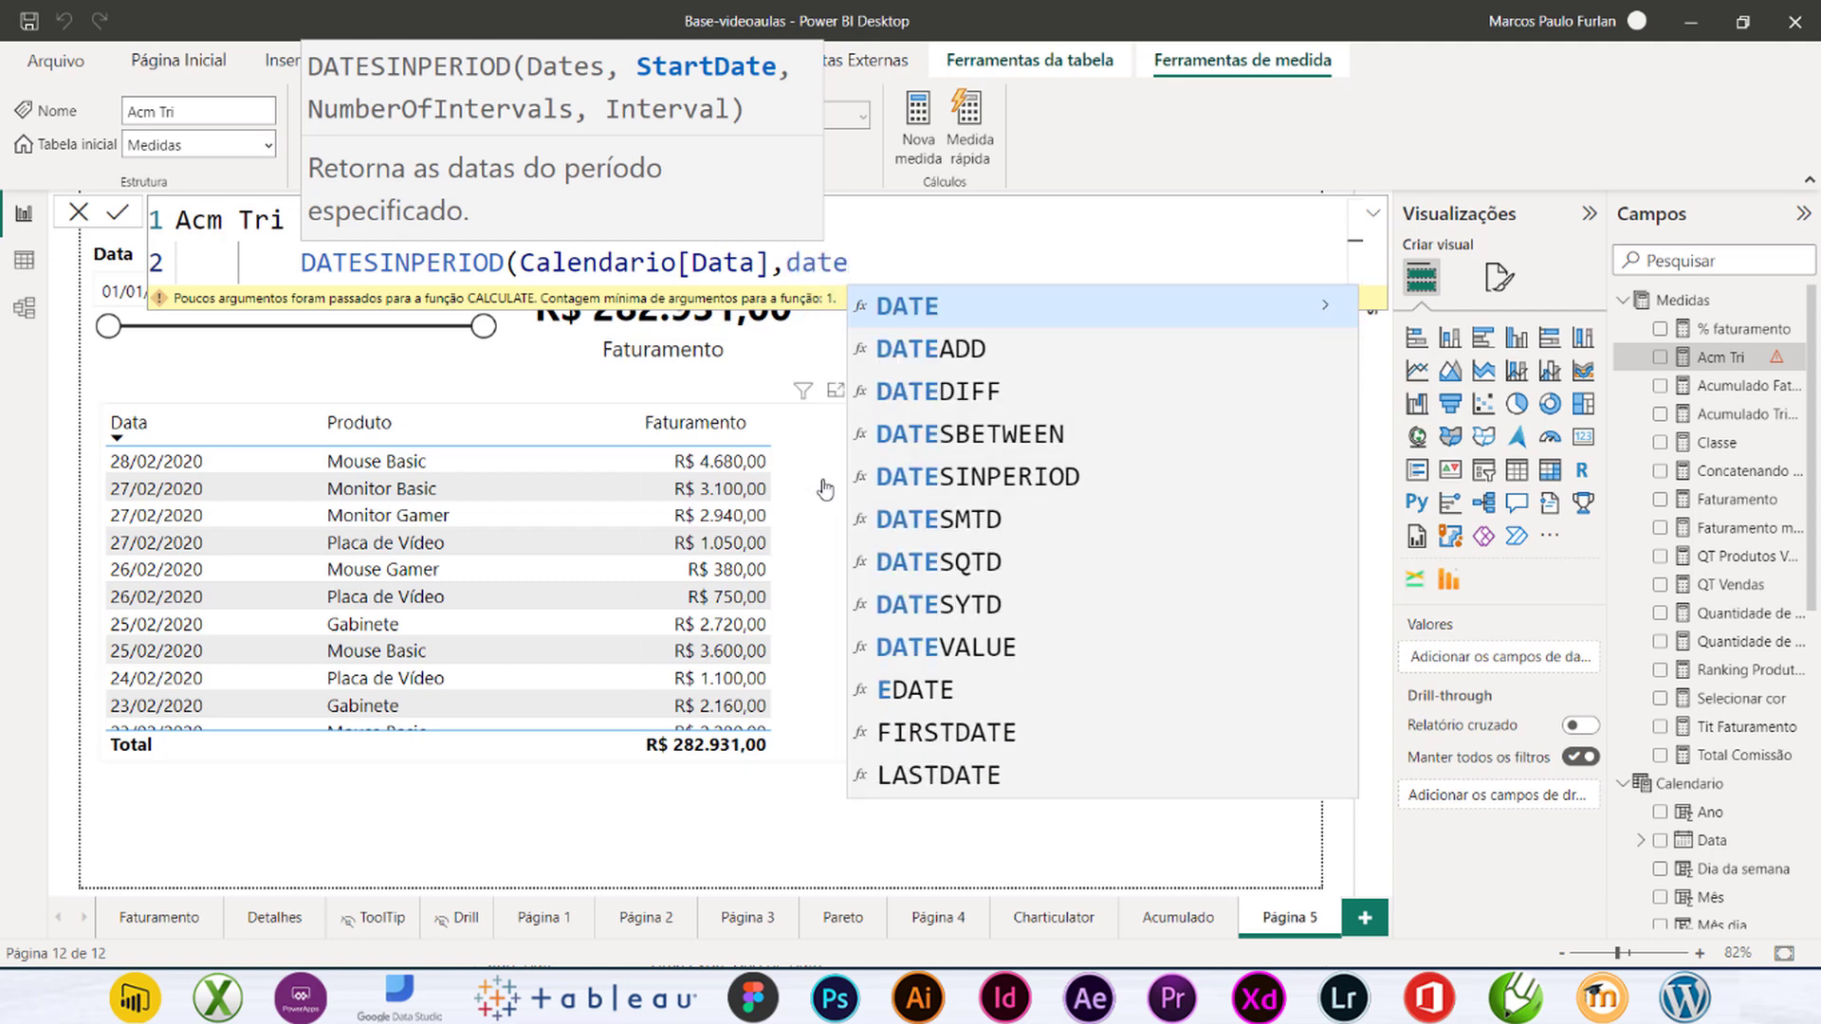
pyautogui.press('BackSpace')
pyautogui.press('BackSpace')
pyautogui.press('BackSpace')
pyautogui.press('BackSpace')
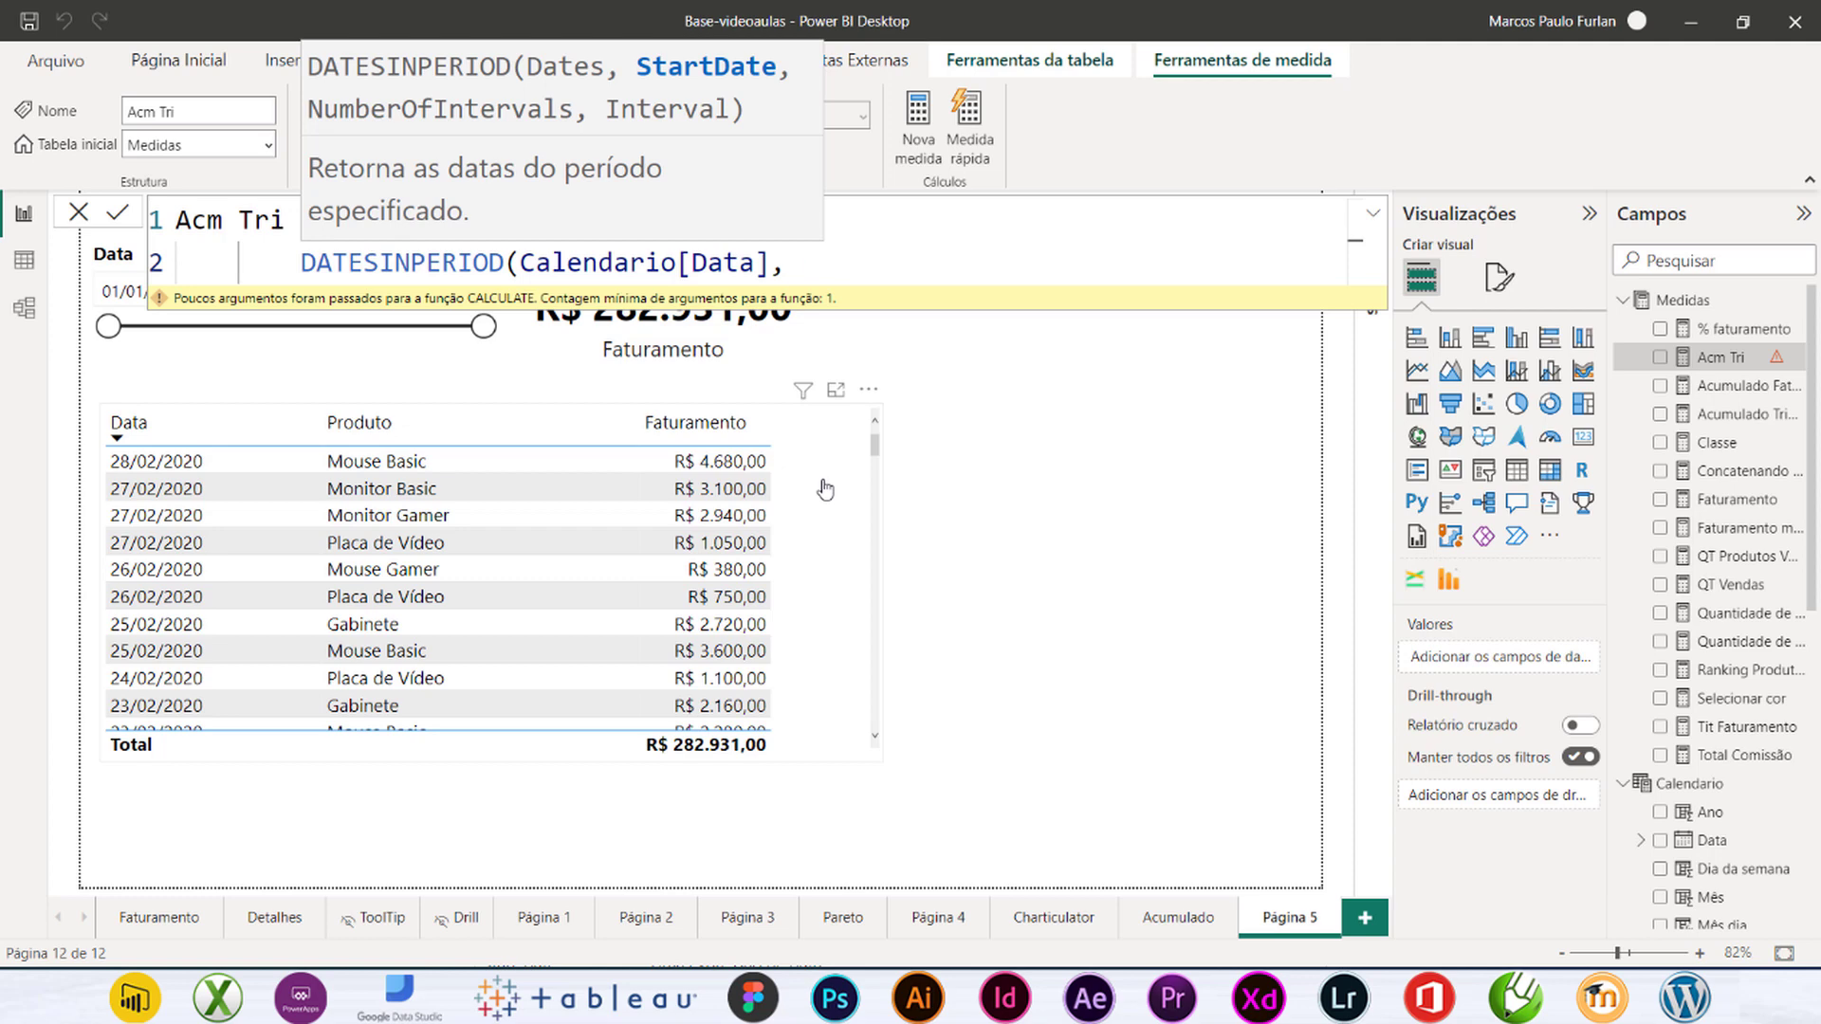
# Step: Enter Max(Calendario[Data]) as the StartDate argument of DATESINPERIOD
pyautogui.write('Max(')
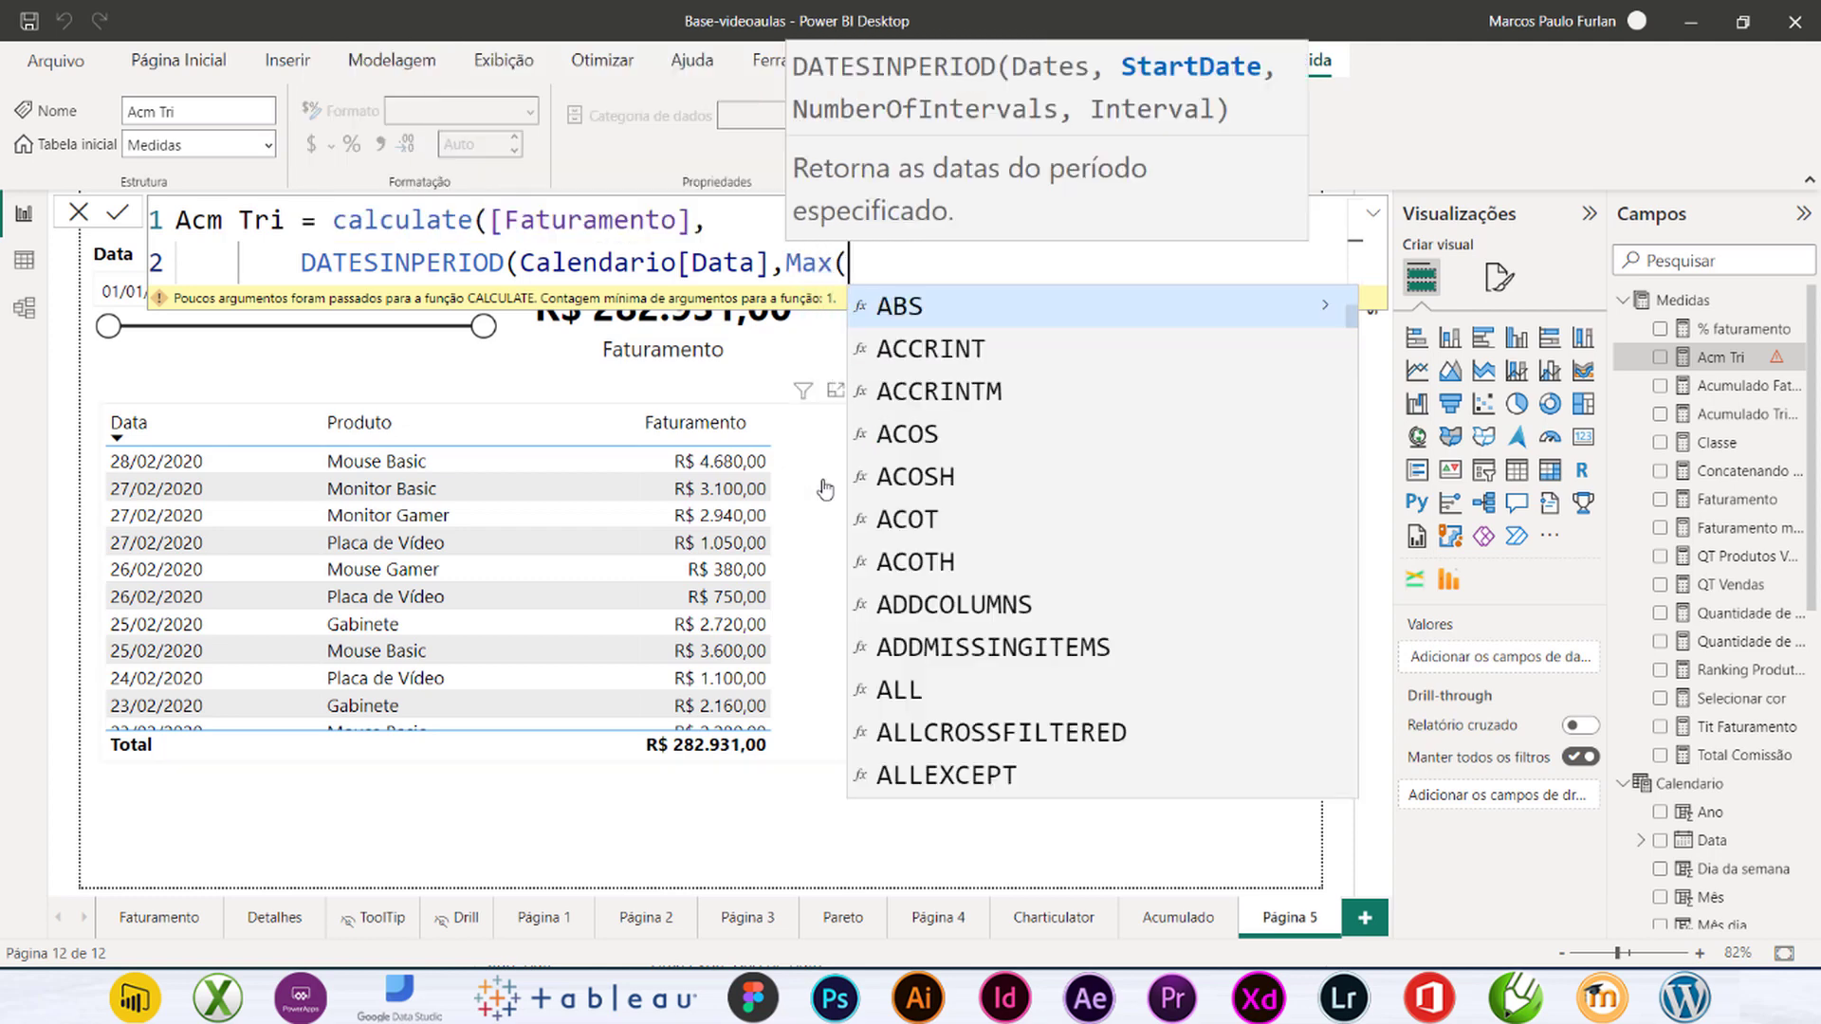
pyautogui.press('Escape')
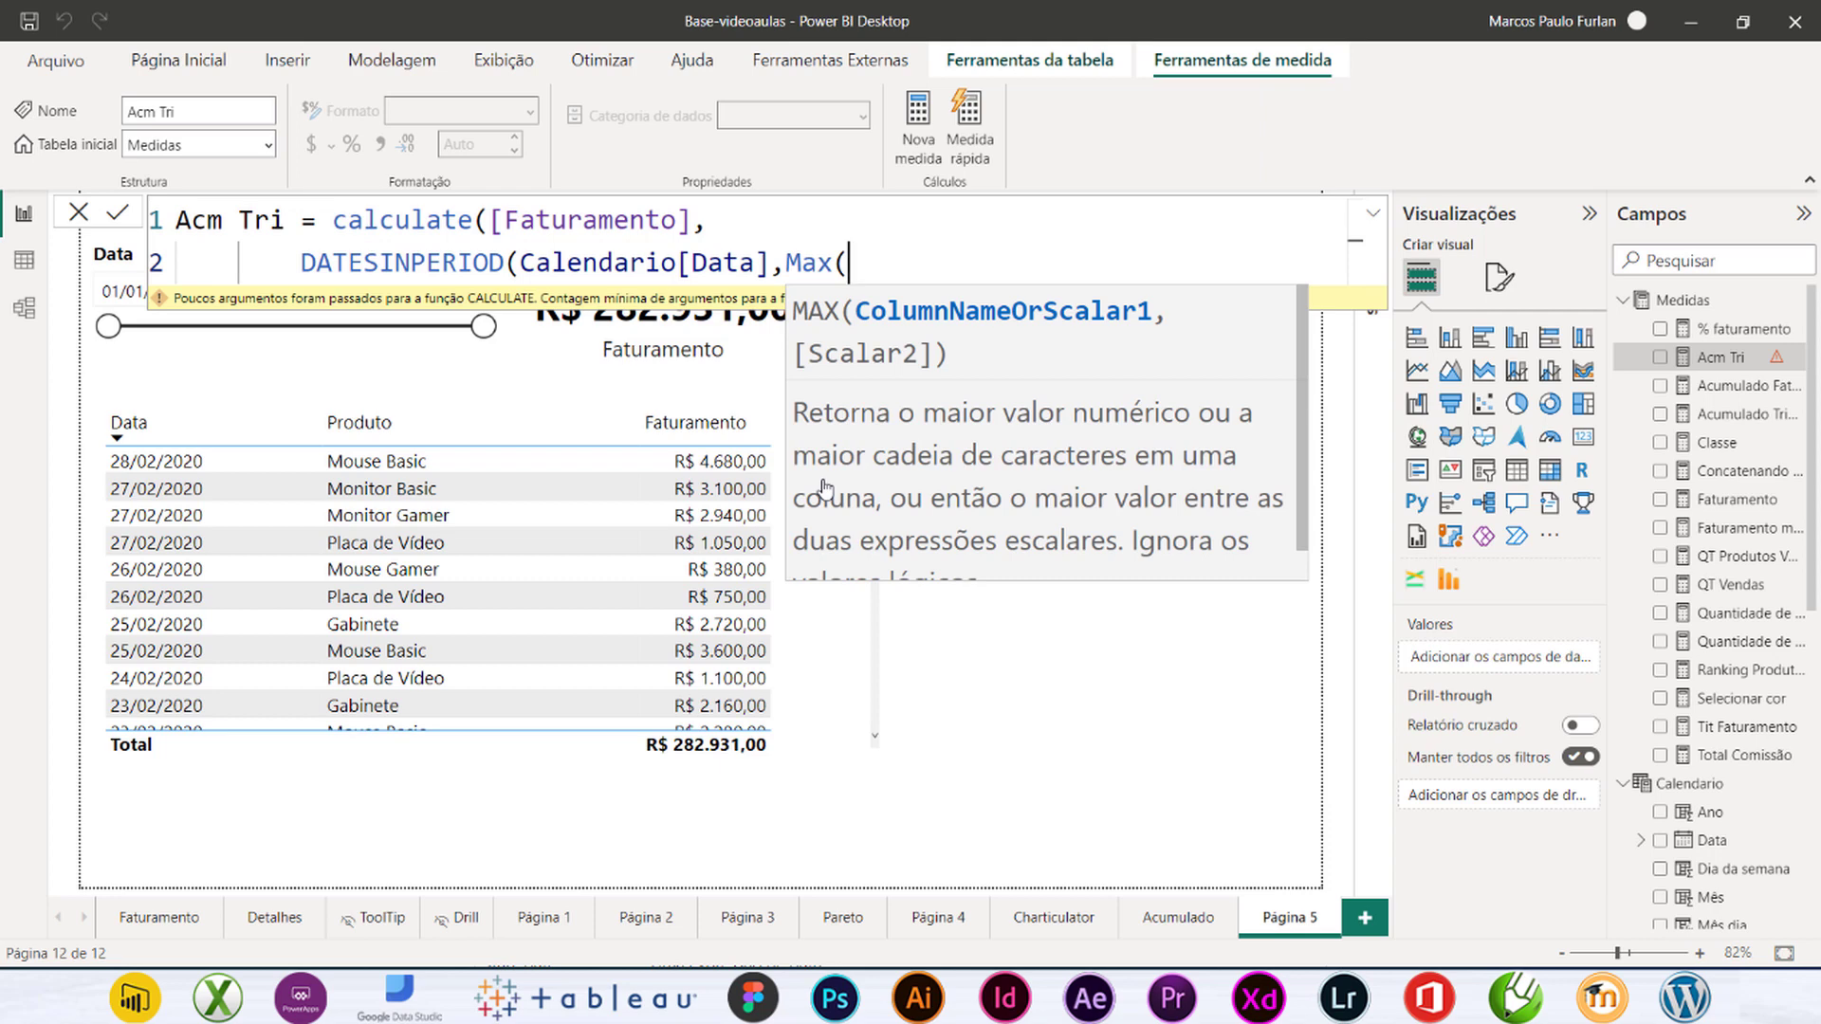
pyautogui.write('cale')
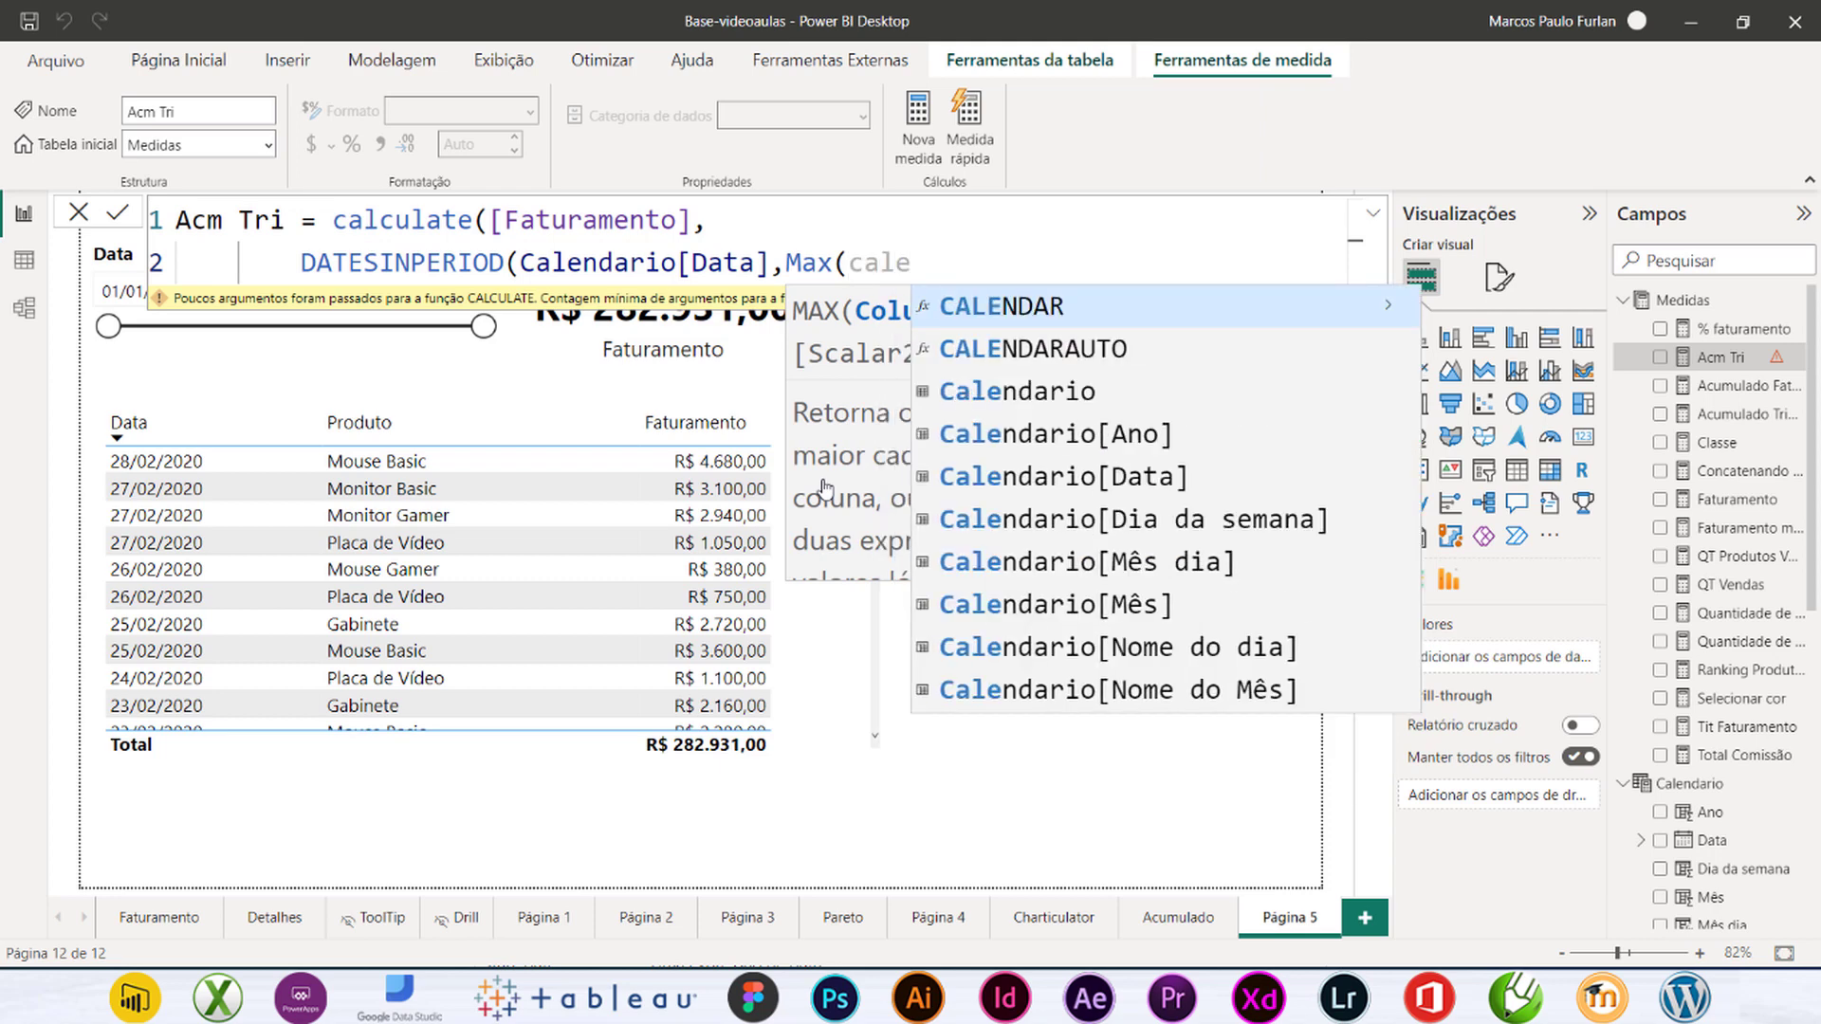
pyautogui.click(1010, 489)
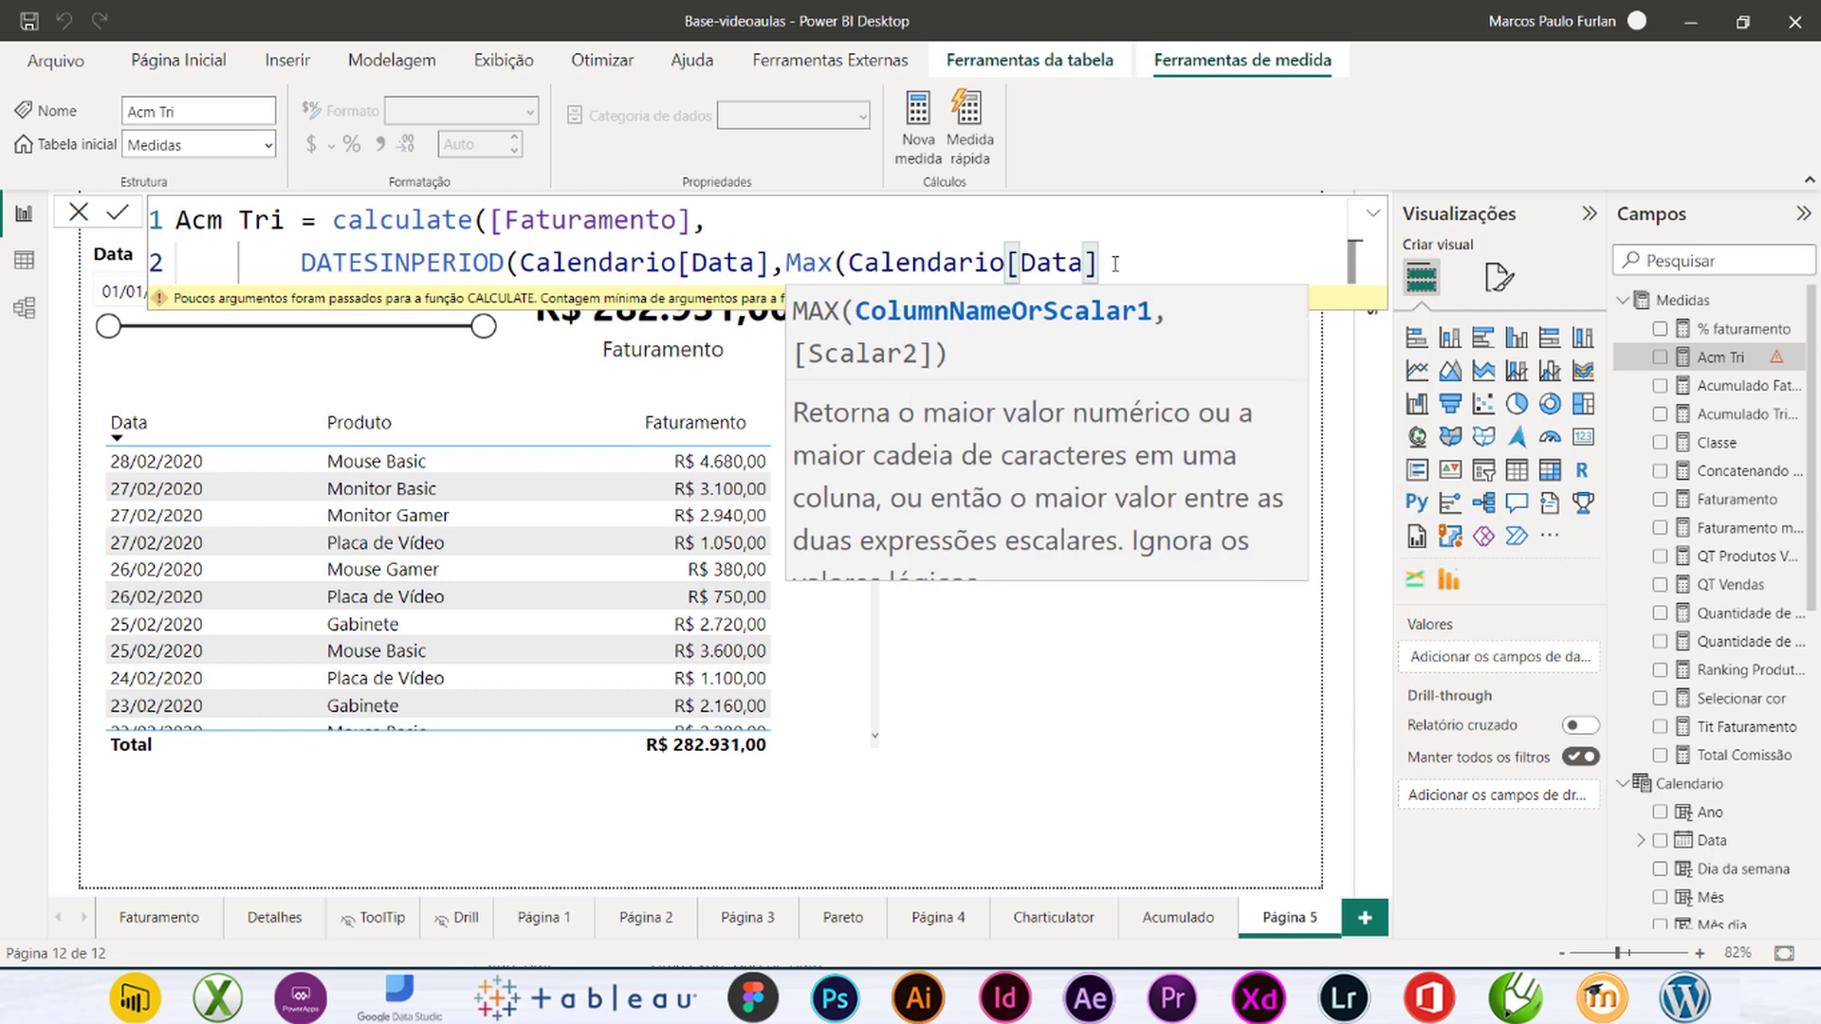
pyautogui.write(')')
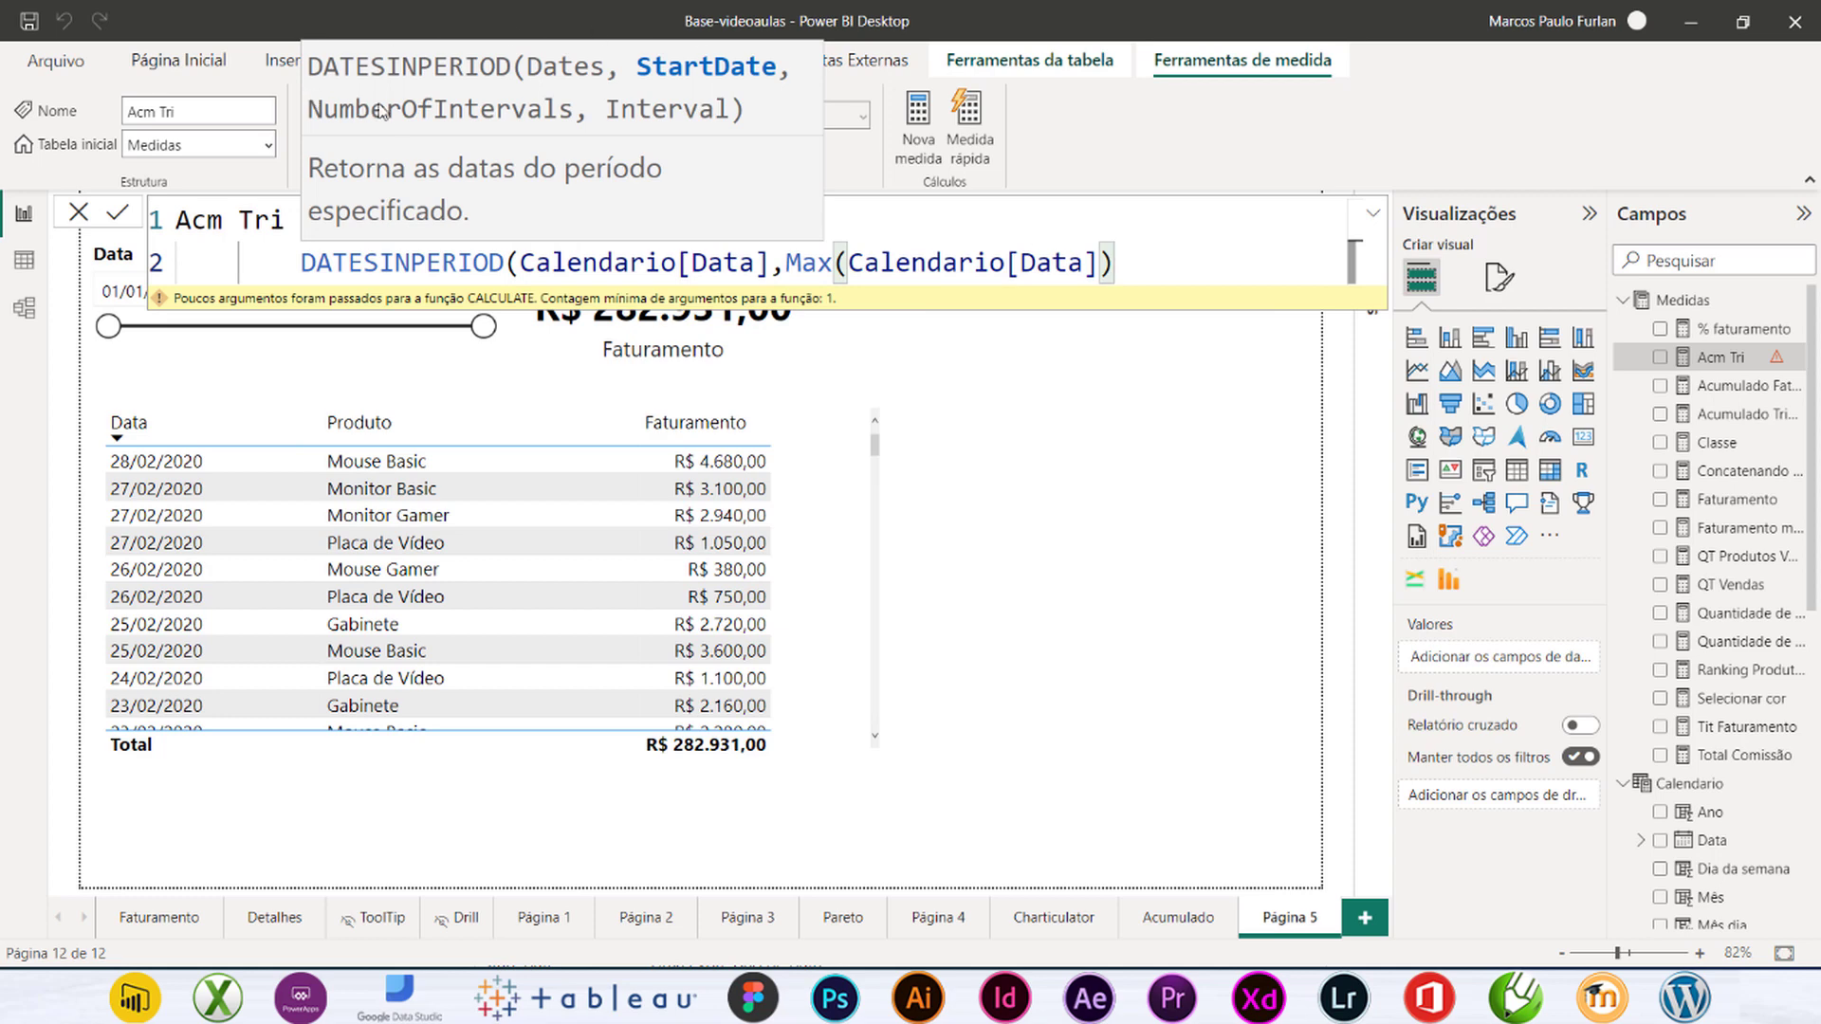
# Step: Set the number of intervals to -3 and the interval to DAY in DATESINPERIOD
pyautogui.write(',')
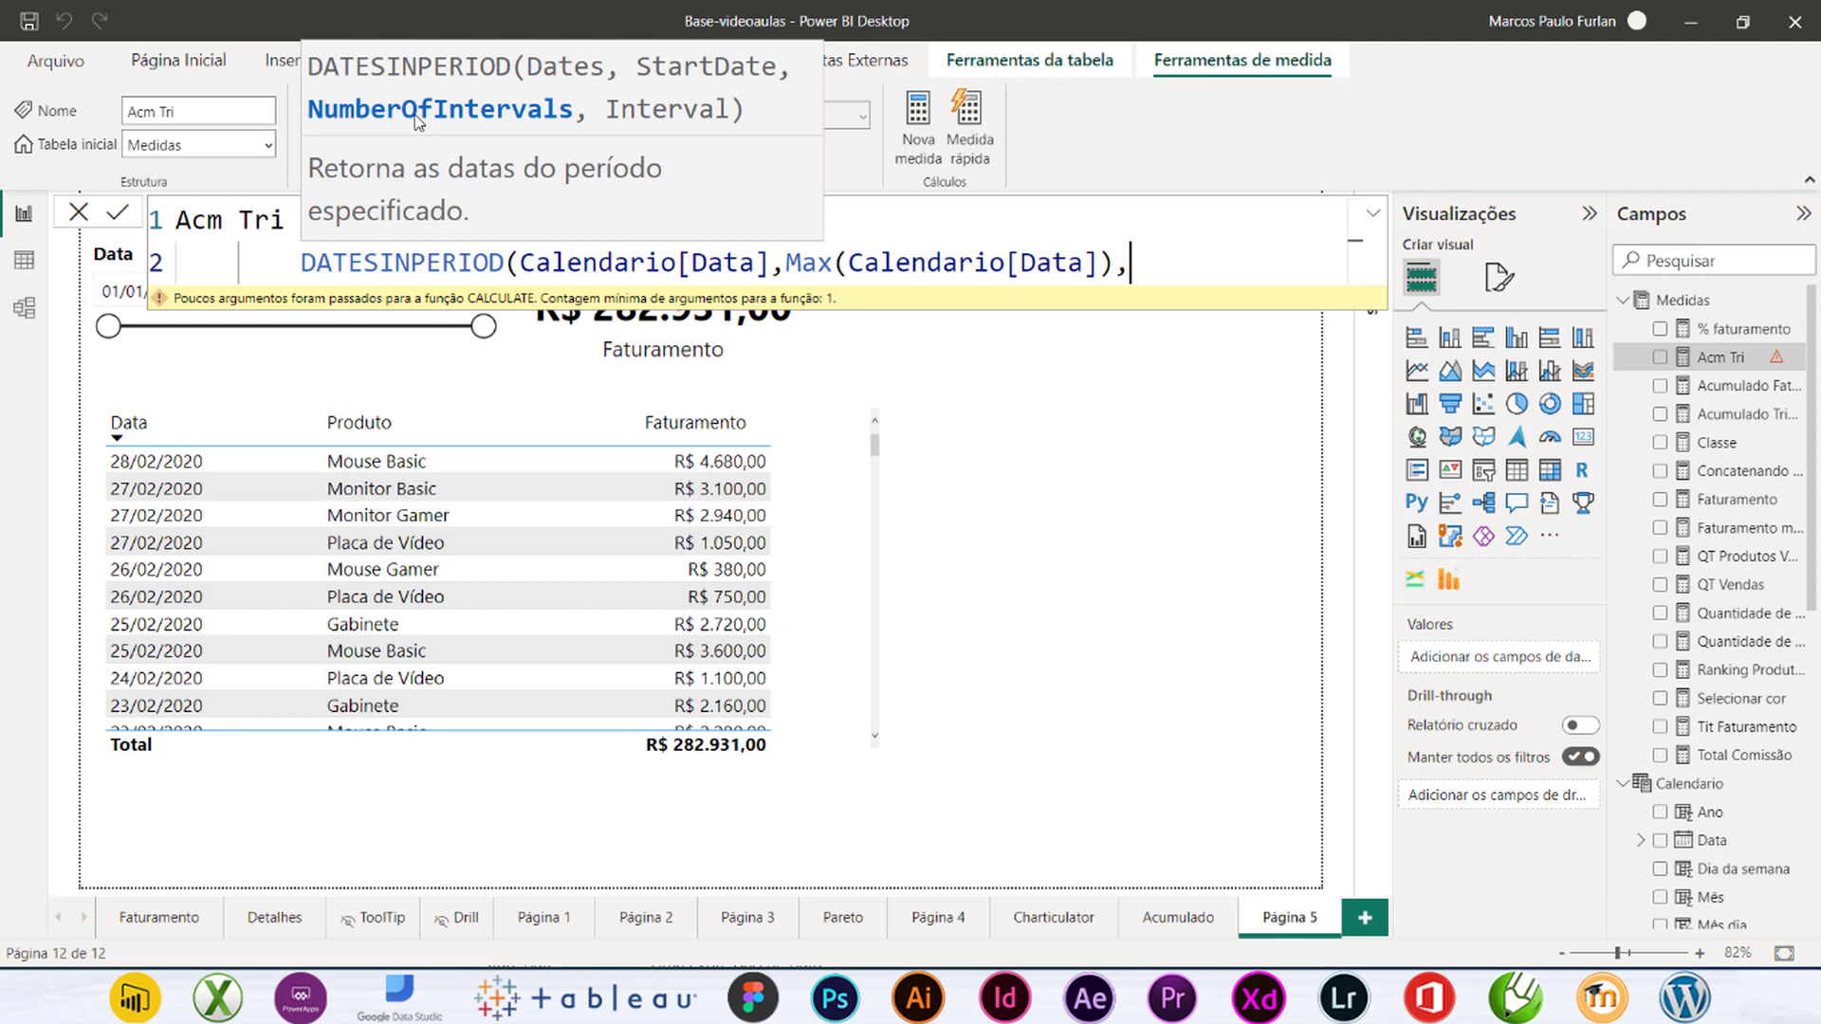
pyautogui.write('-3,')
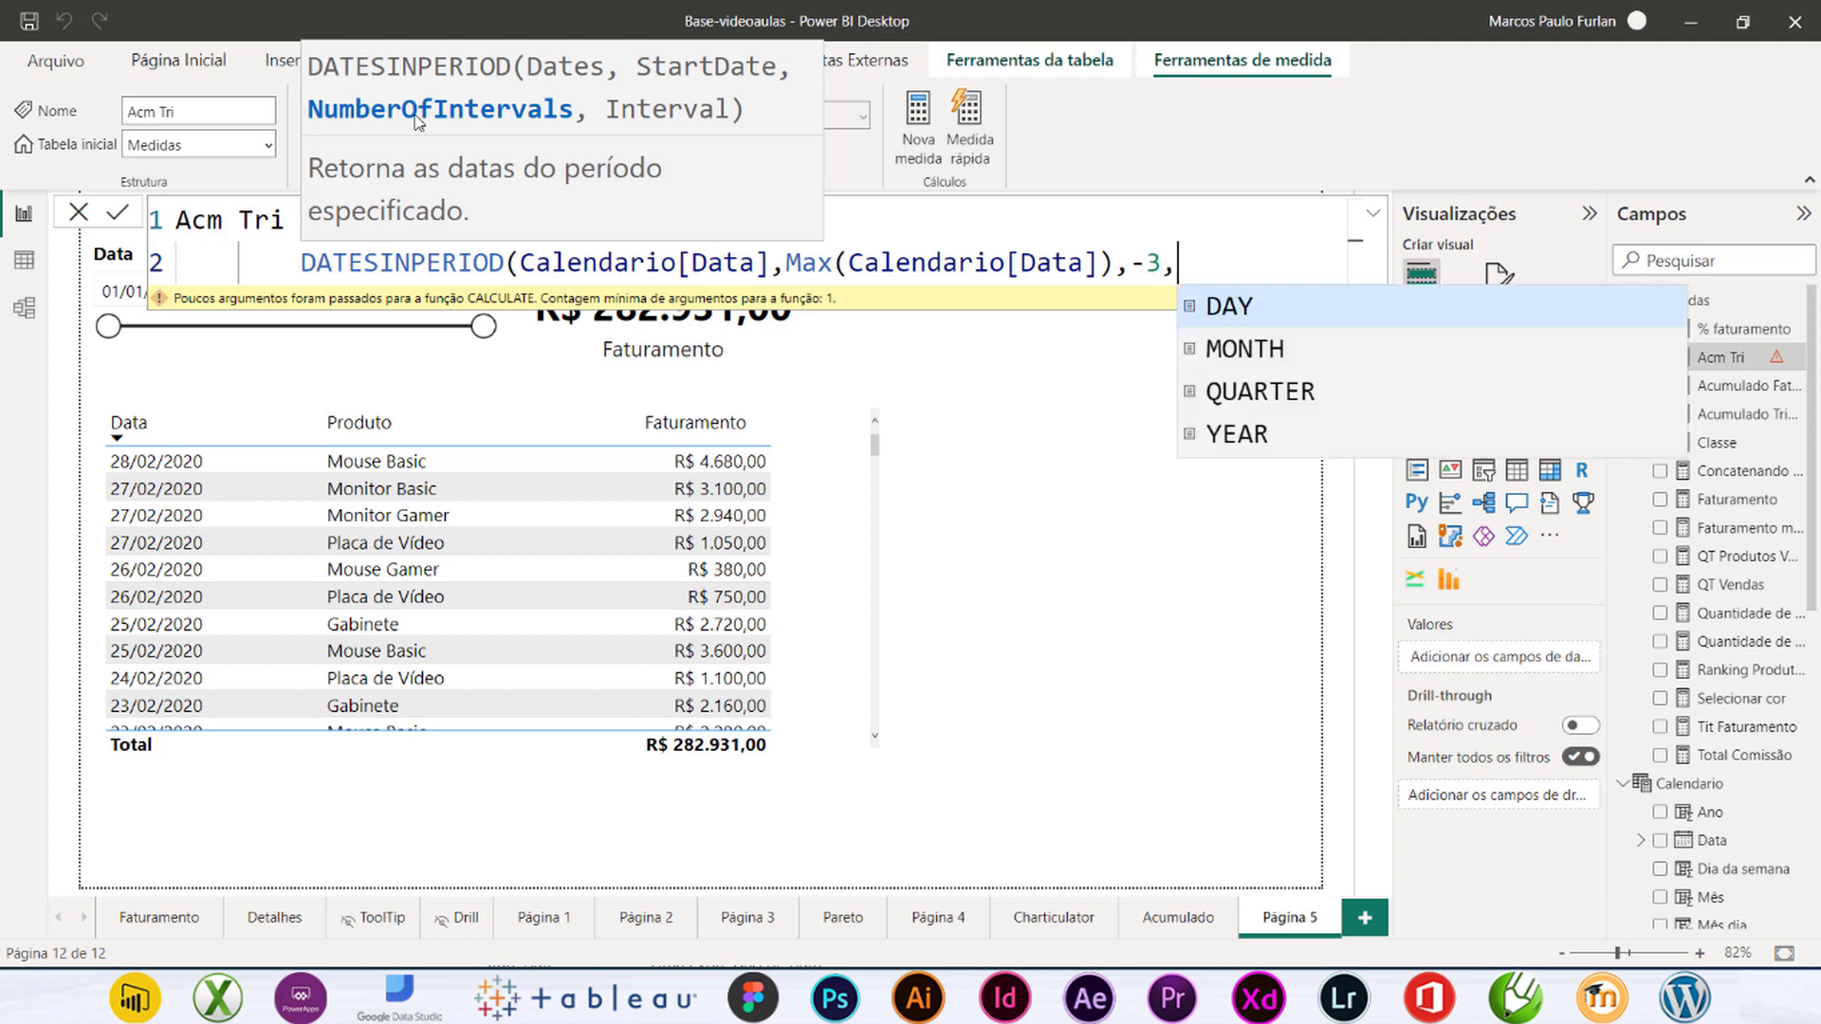
pyautogui.click(1235, 319)
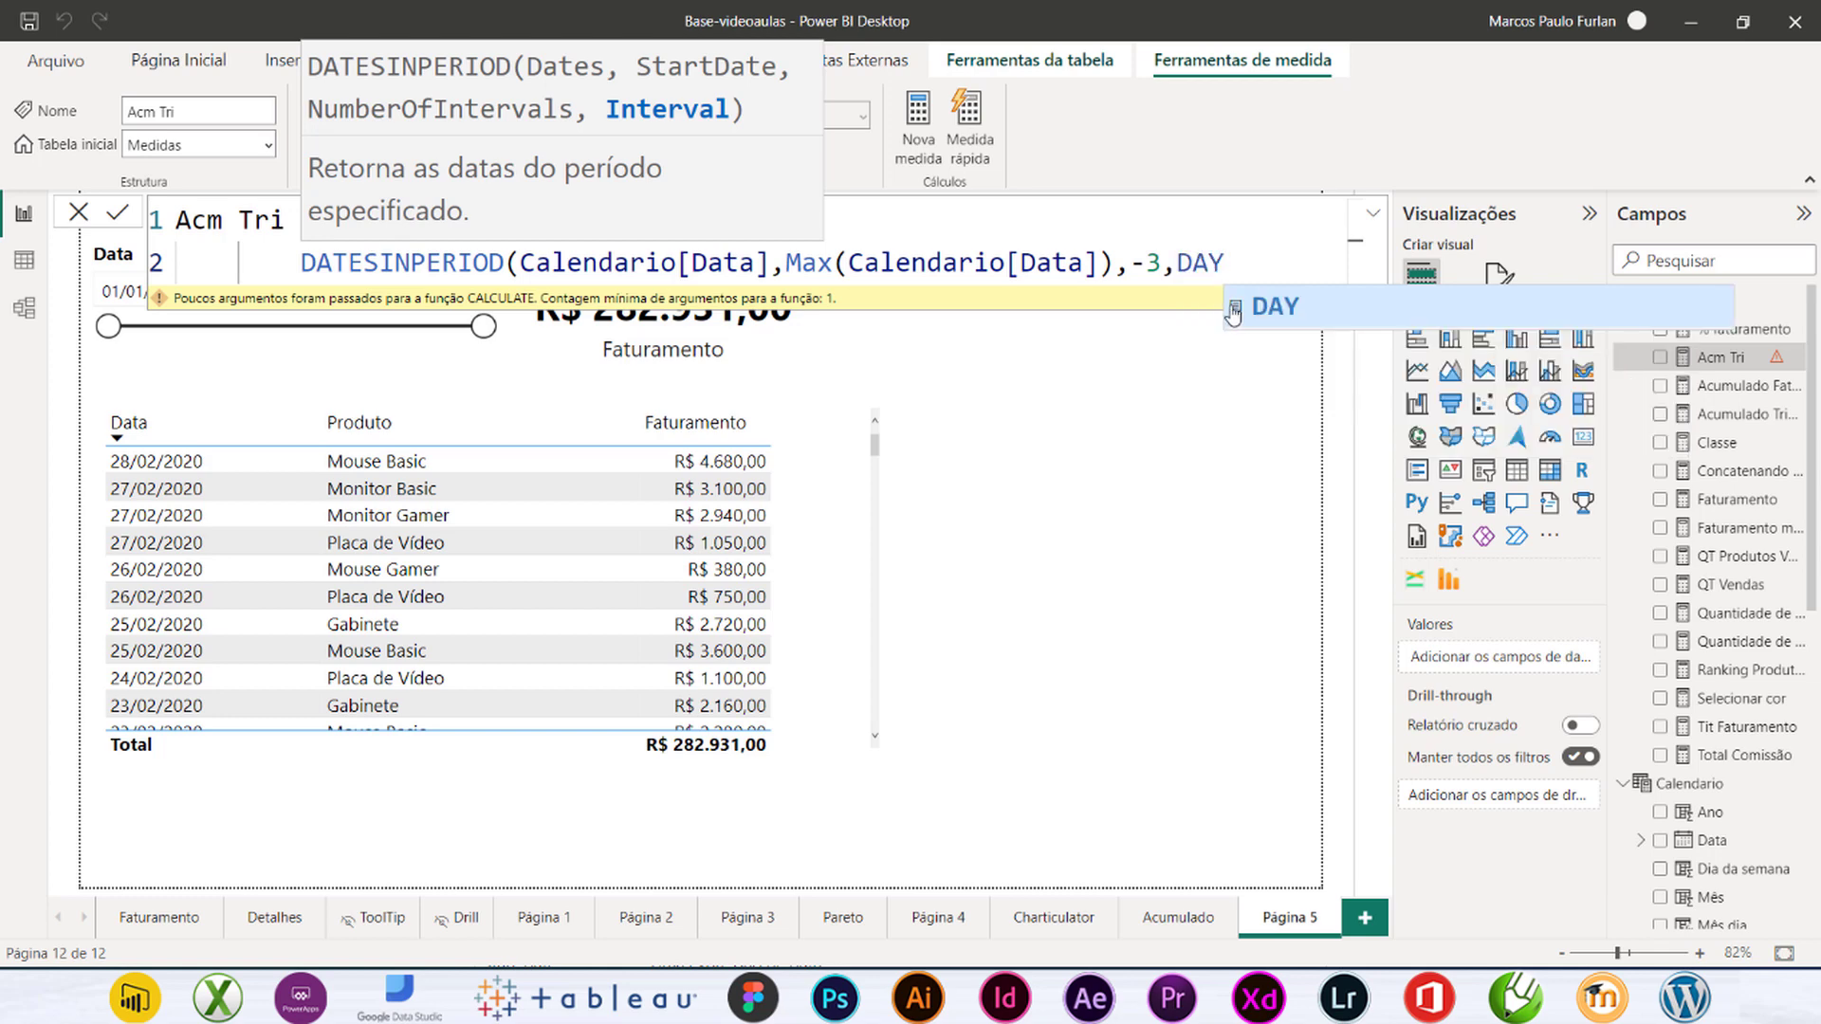
# Step: Close the DATESINPERIOD and calculate functions and commit the Acm Tri measure
pyautogui.write(')')
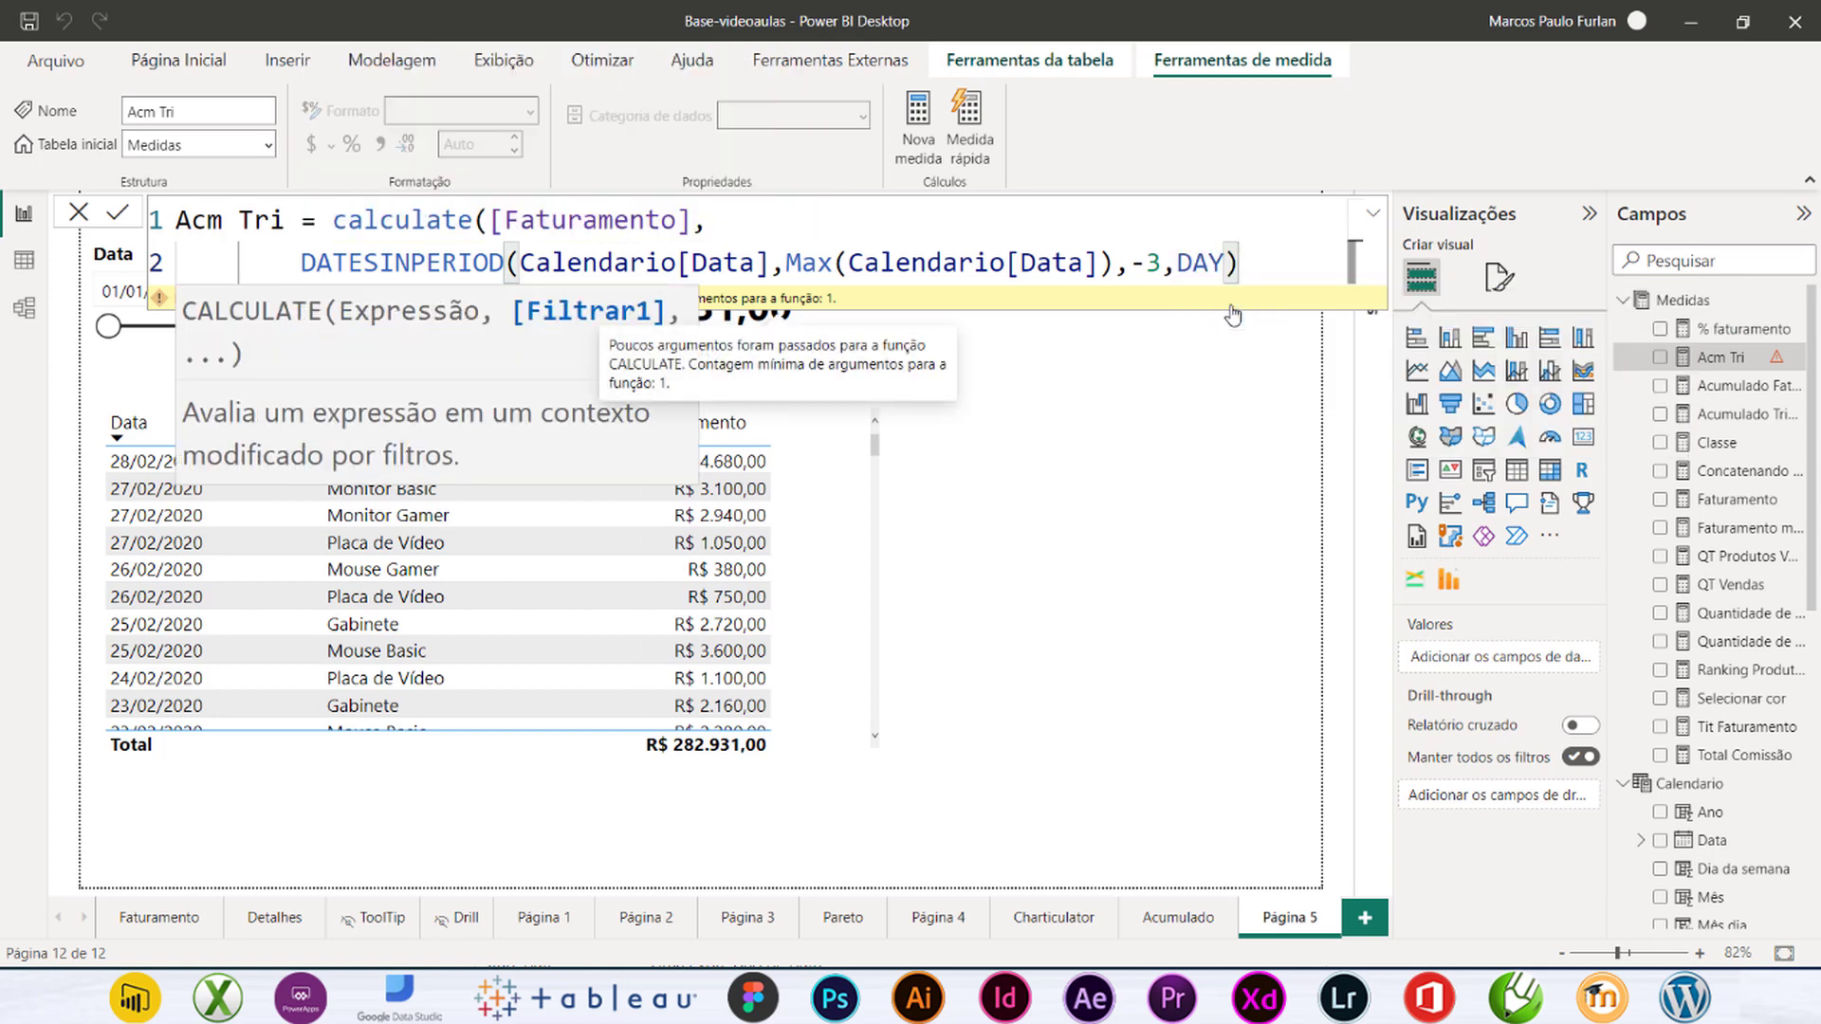
pyautogui.write(')')
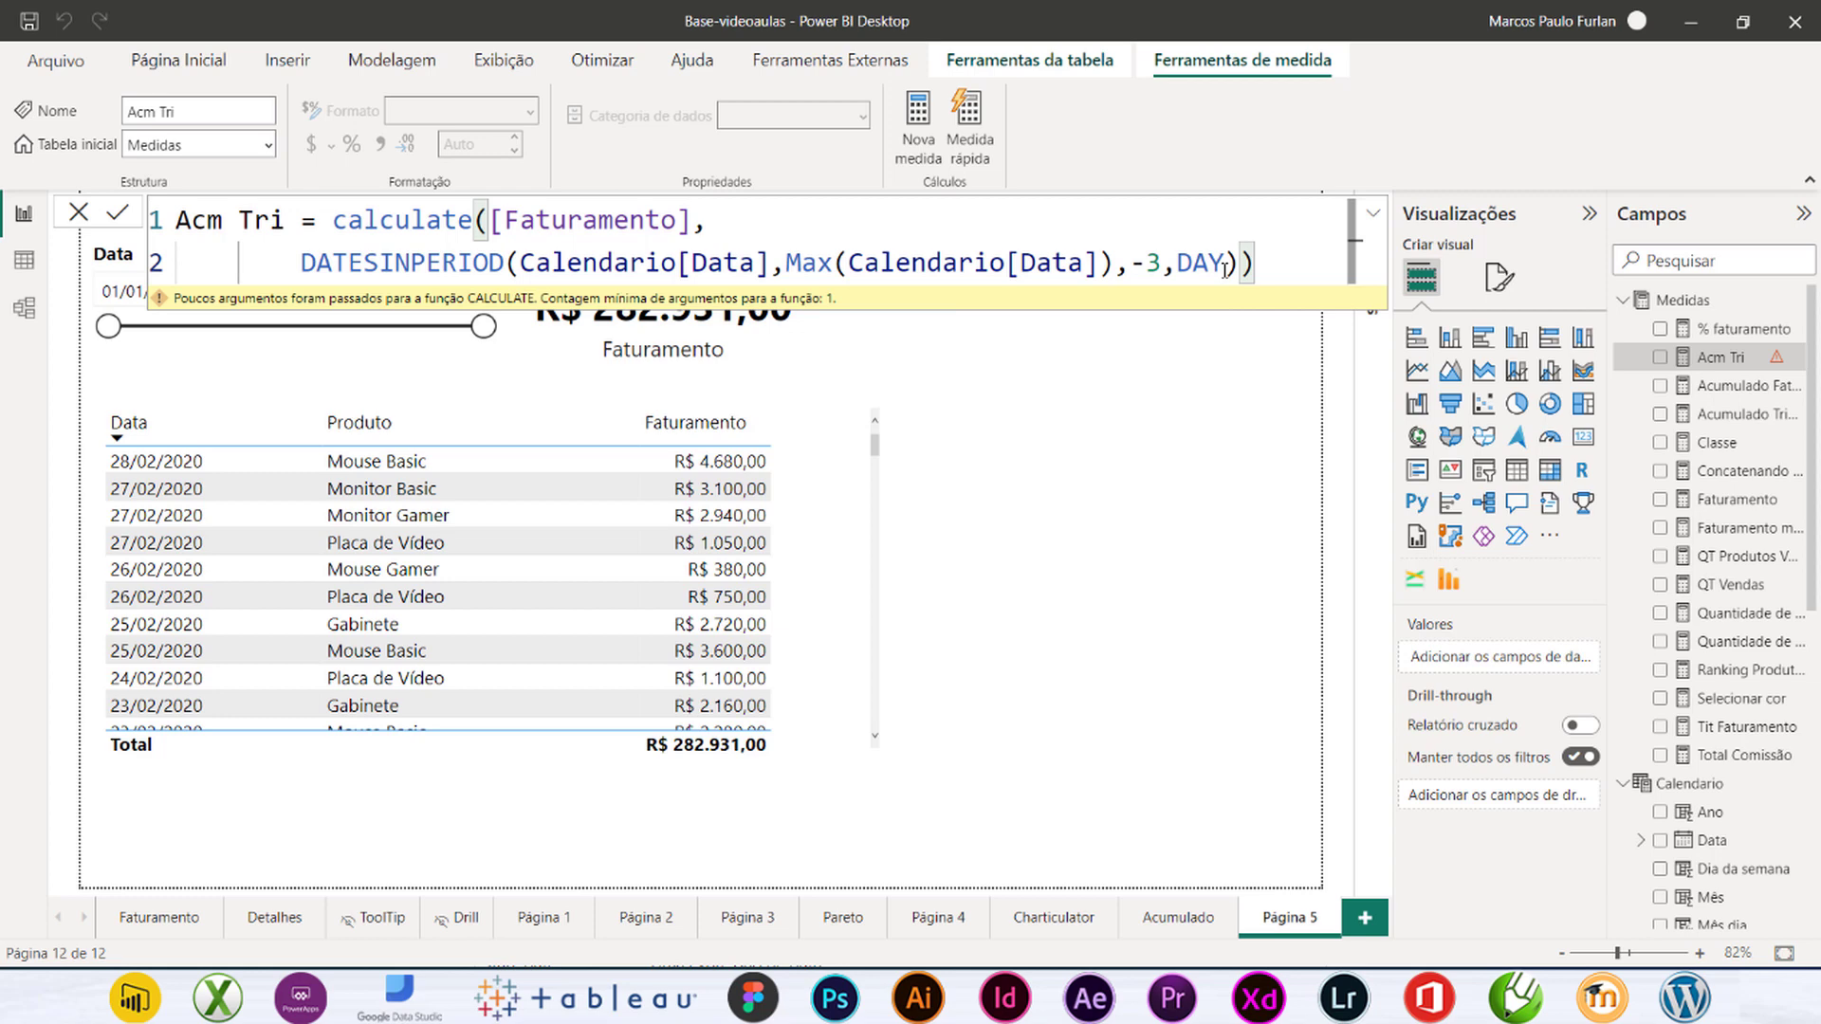
pyautogui.press('Return')
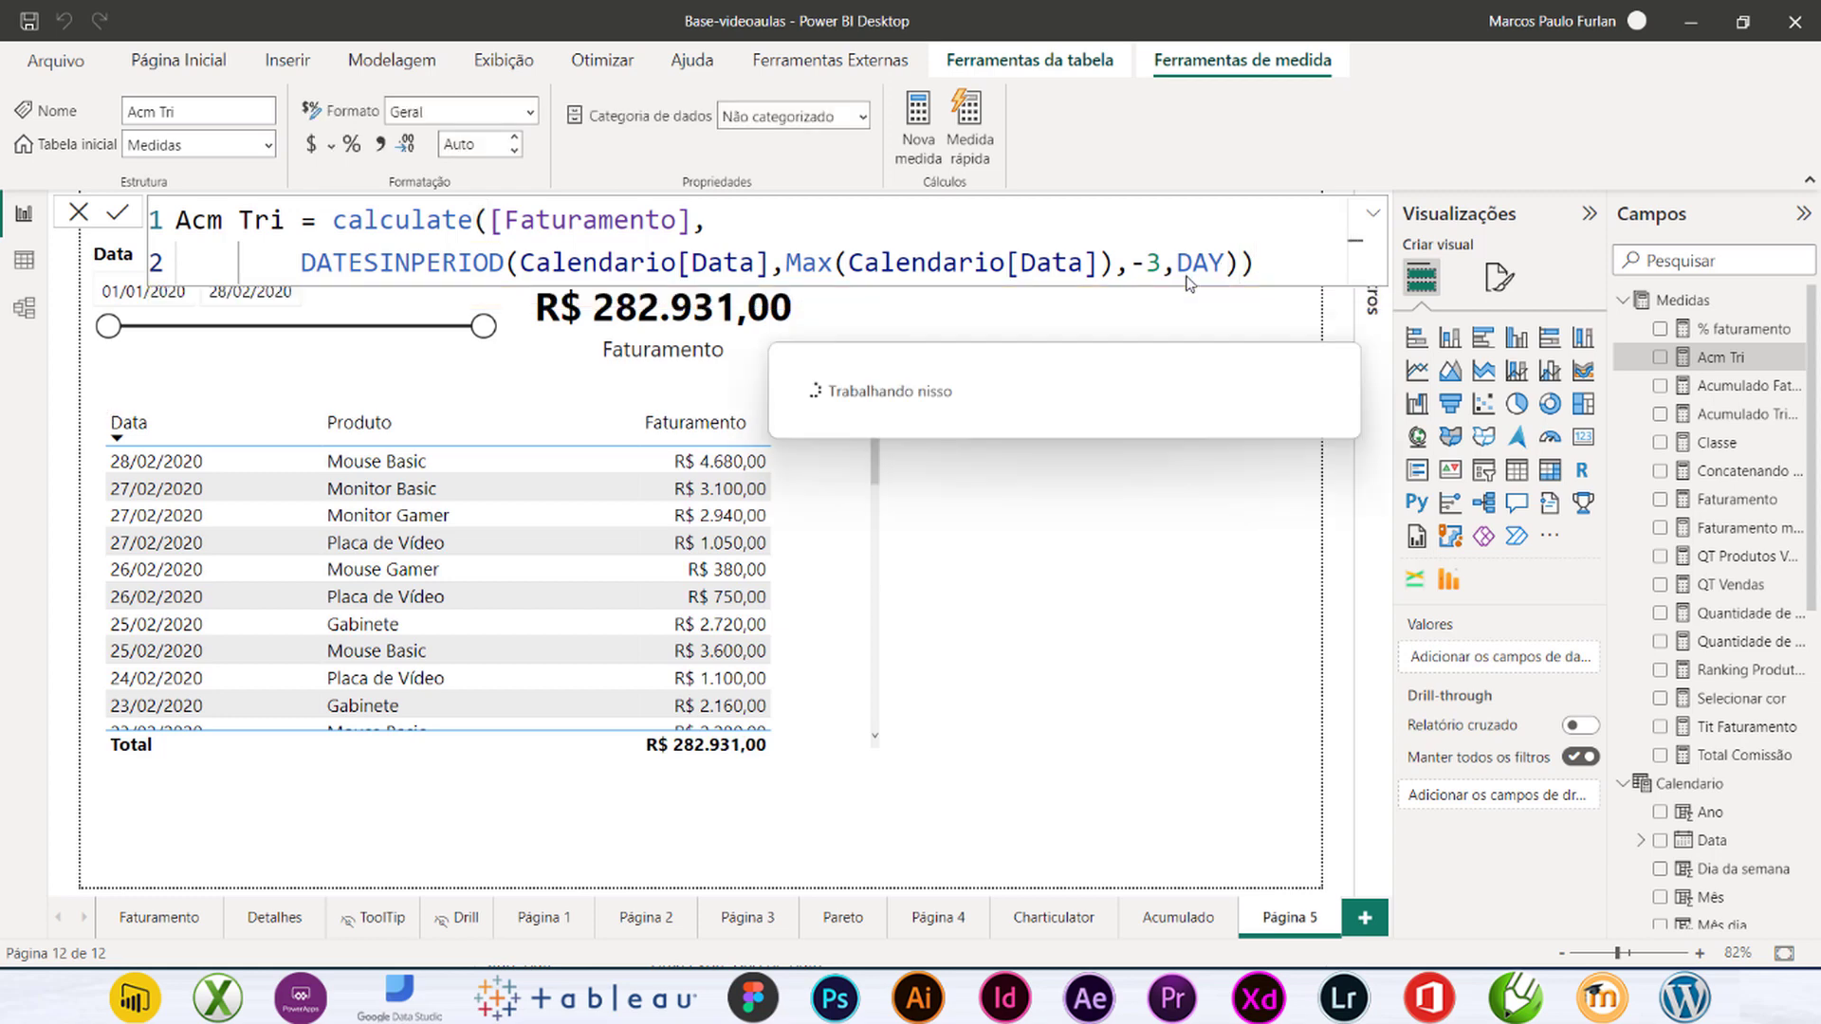
pyautogui.click(1007, 410)
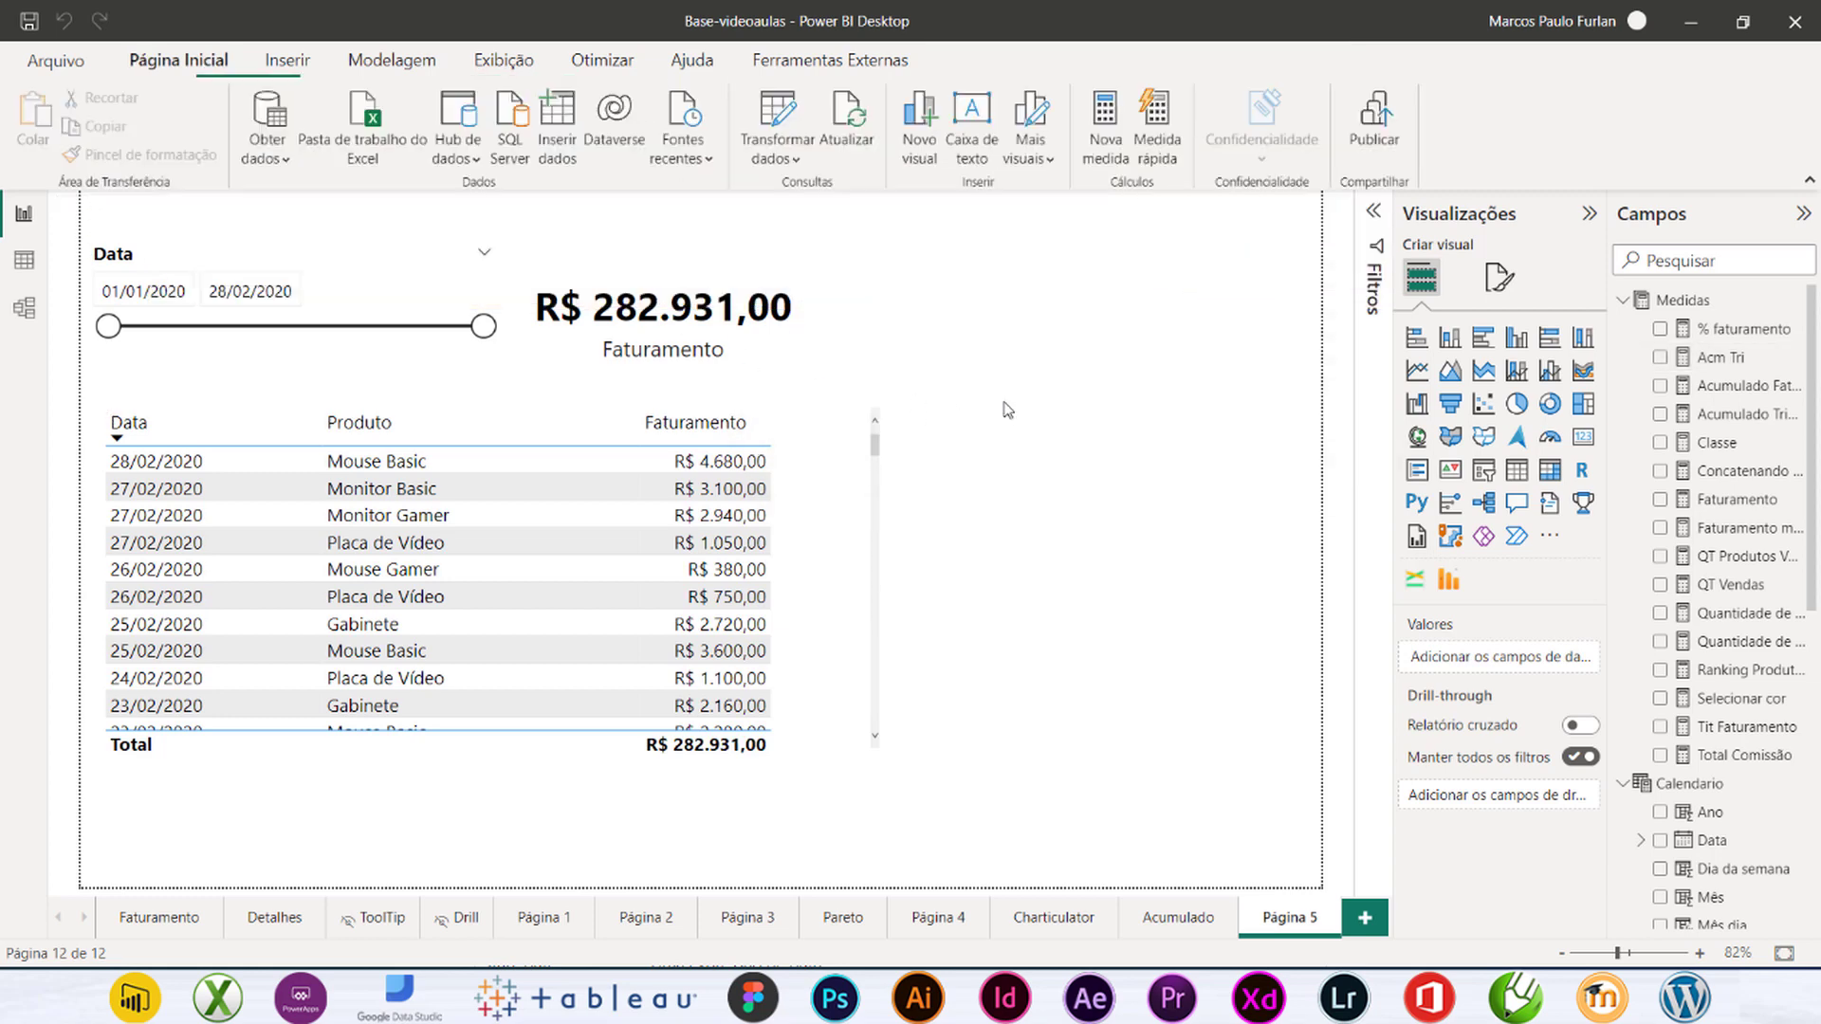
# Step: Duplicate the Faturamento card, place the copy at the page's upper right, and replace its field with Acm Tri
pyautogui.click(674, 322)
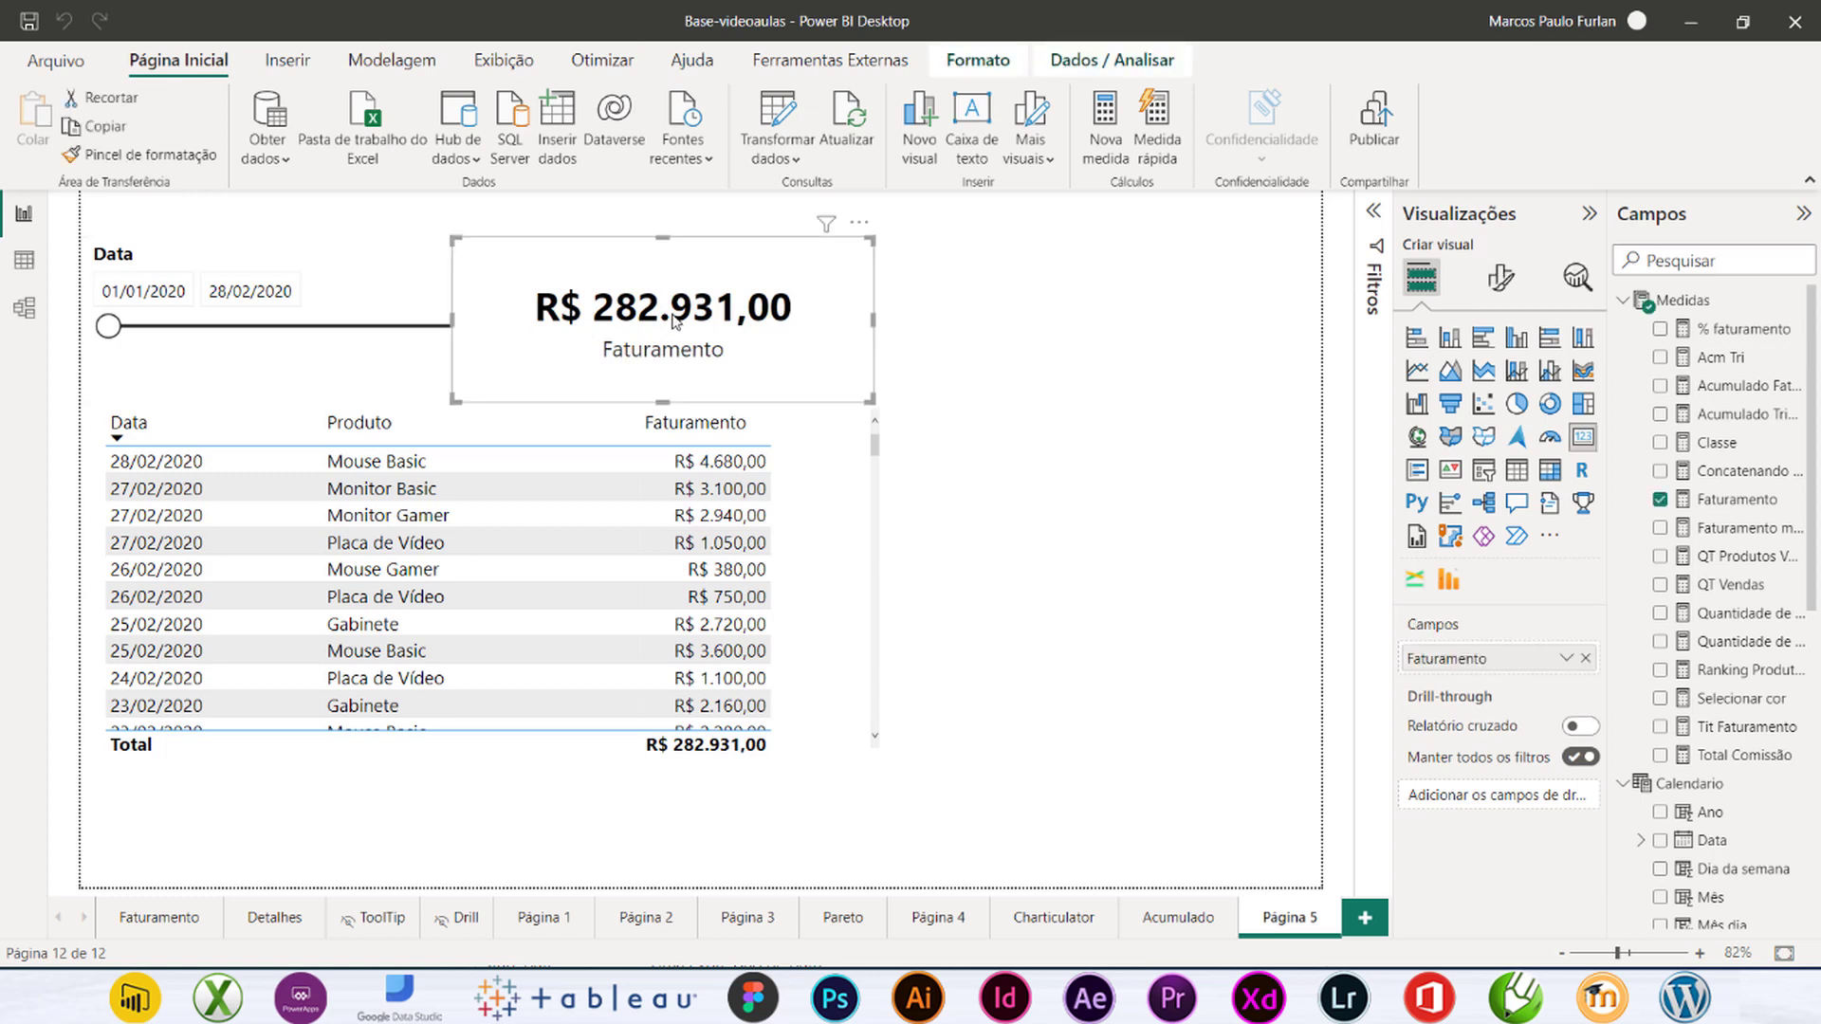
pyautogui.hotkey('ctrl', 'c')
pyautogui.click(987, 373)
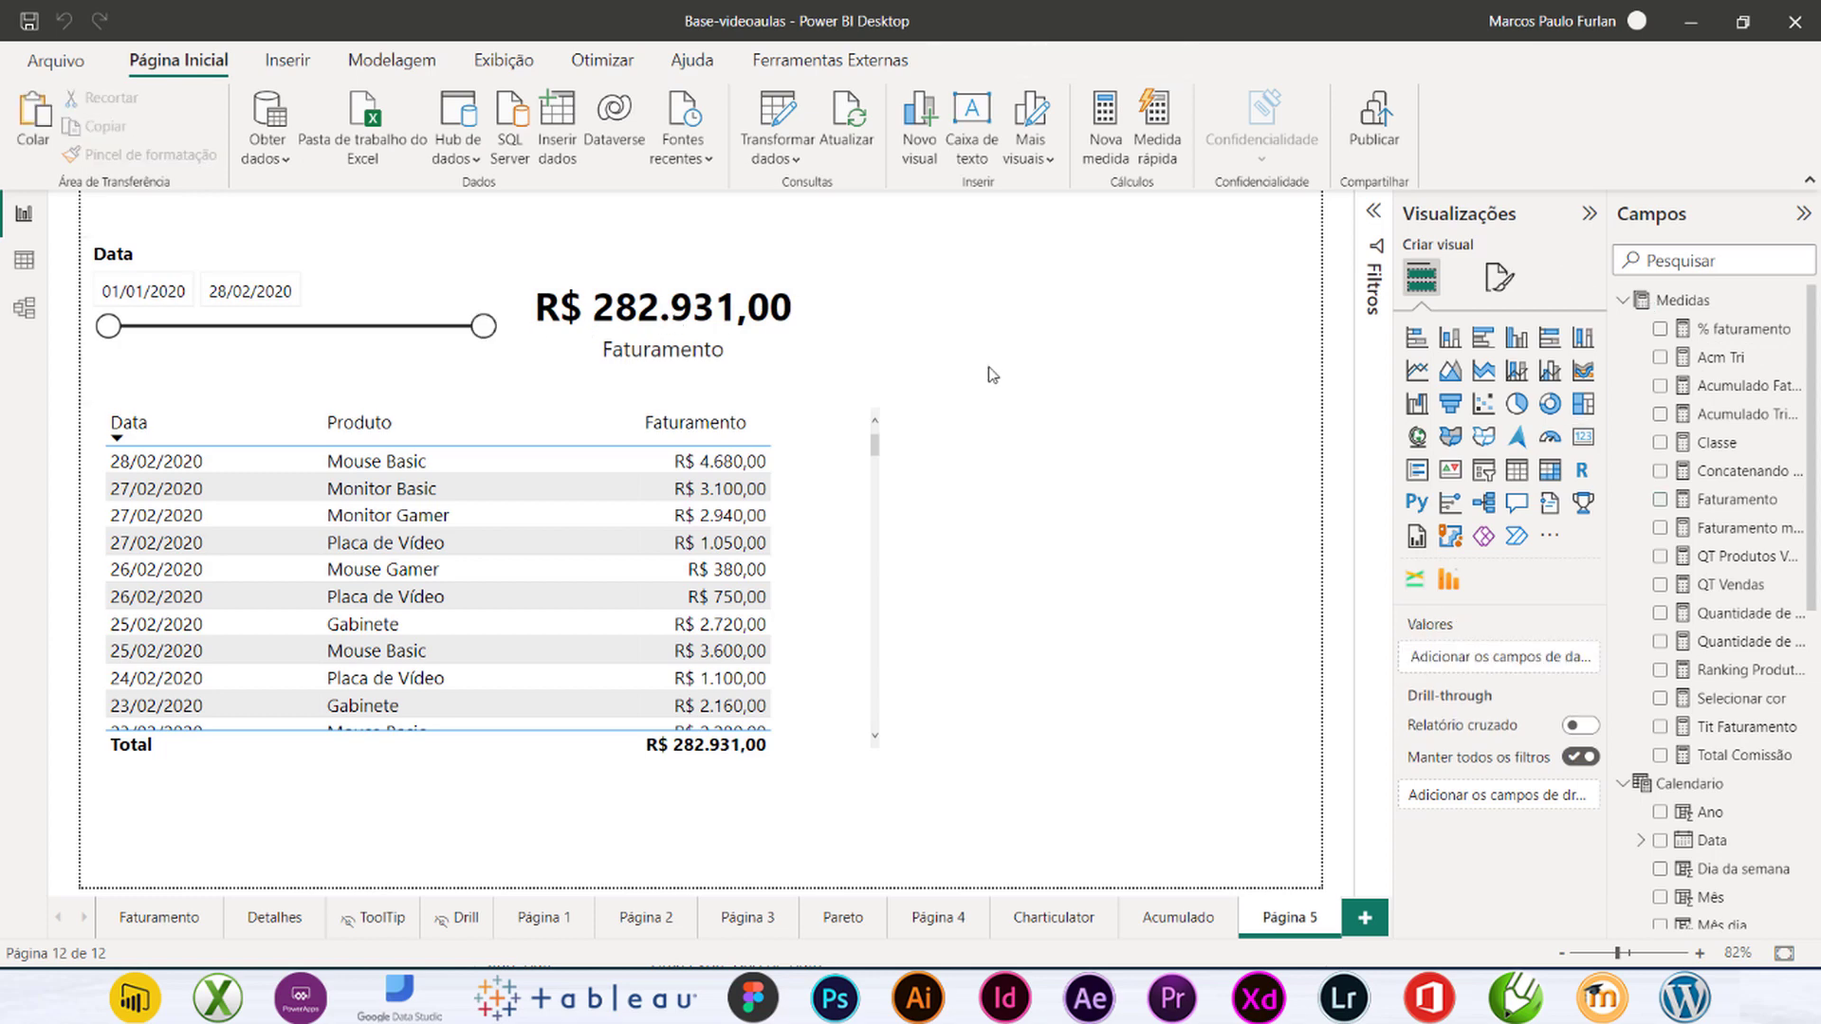
pyautogui.hotkey('ctrl', 'v')
pyautogui.moveTo(808, 387); pyautogui.dragTo(1250, 384)
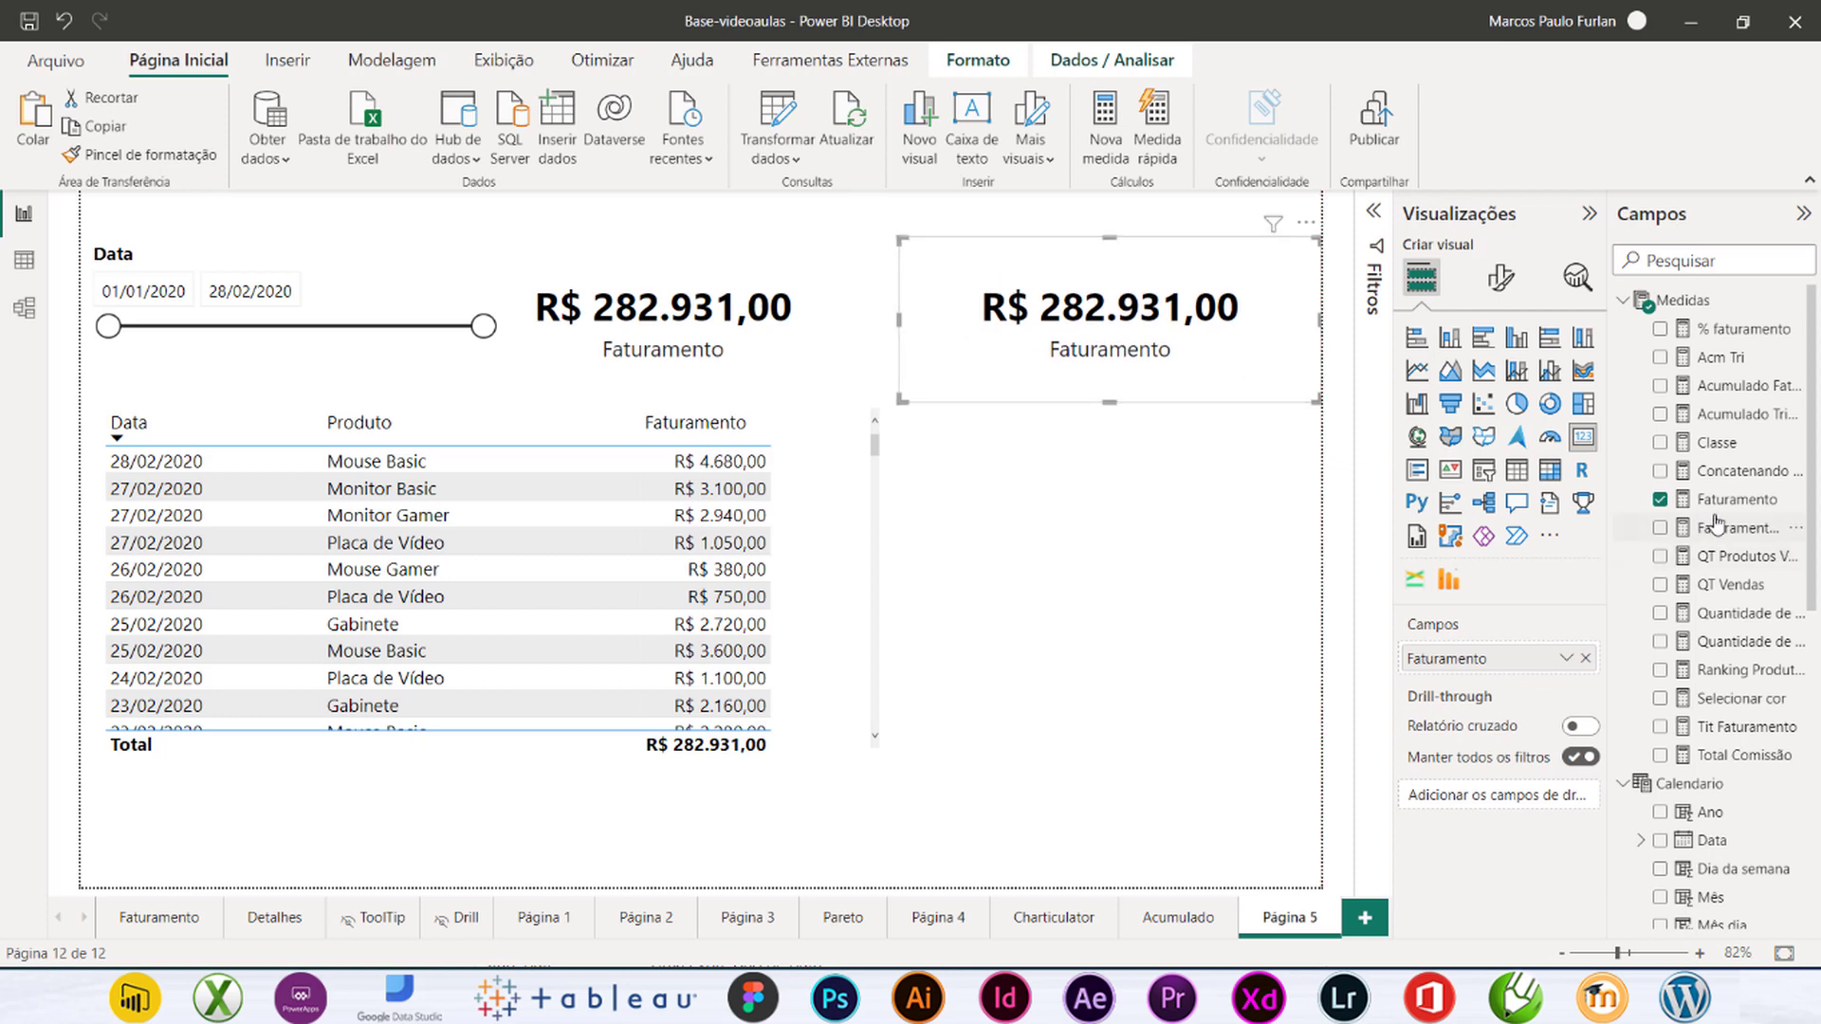
pyautogui.moveTo(1719, 358); pyautogui.dragTo(1525, 669)
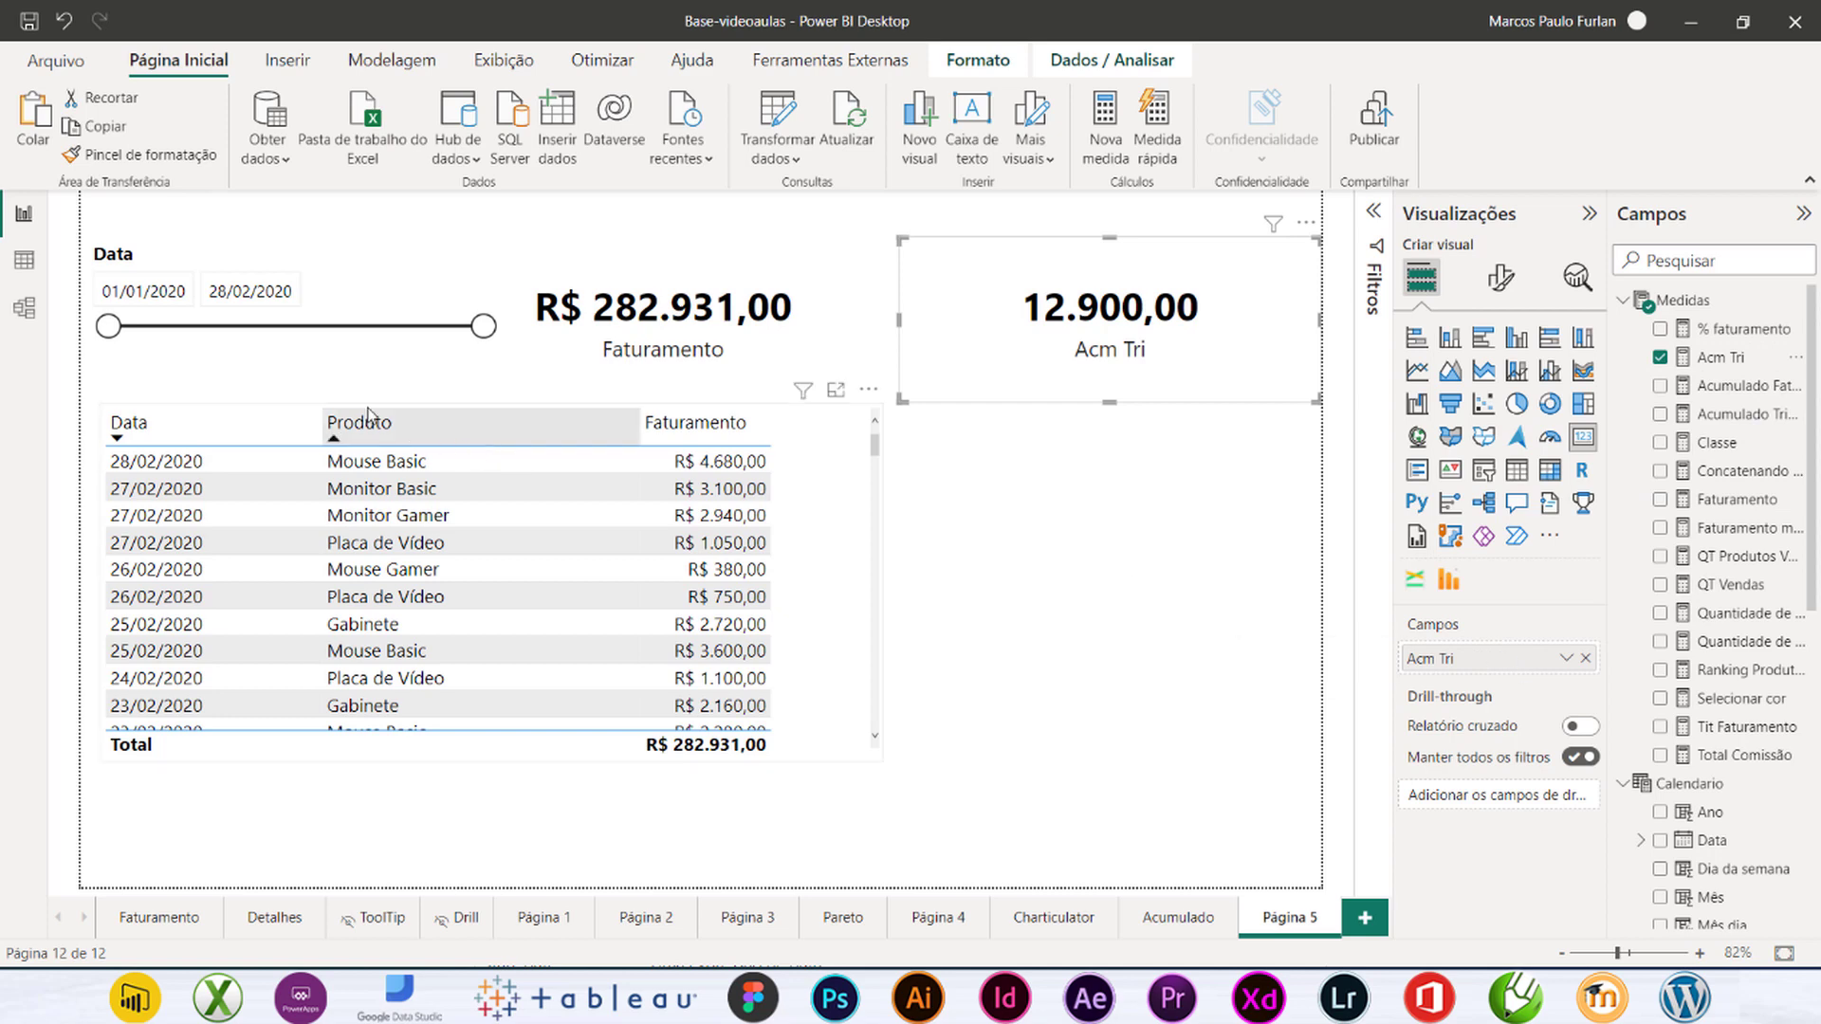
# Step: Compare both cards with the Data slicer starting at 26/02/2020, and restore its start to 01/01/2020
pyautogui.moveTo(108, 326); pyautogui.dragTo(480, 337)
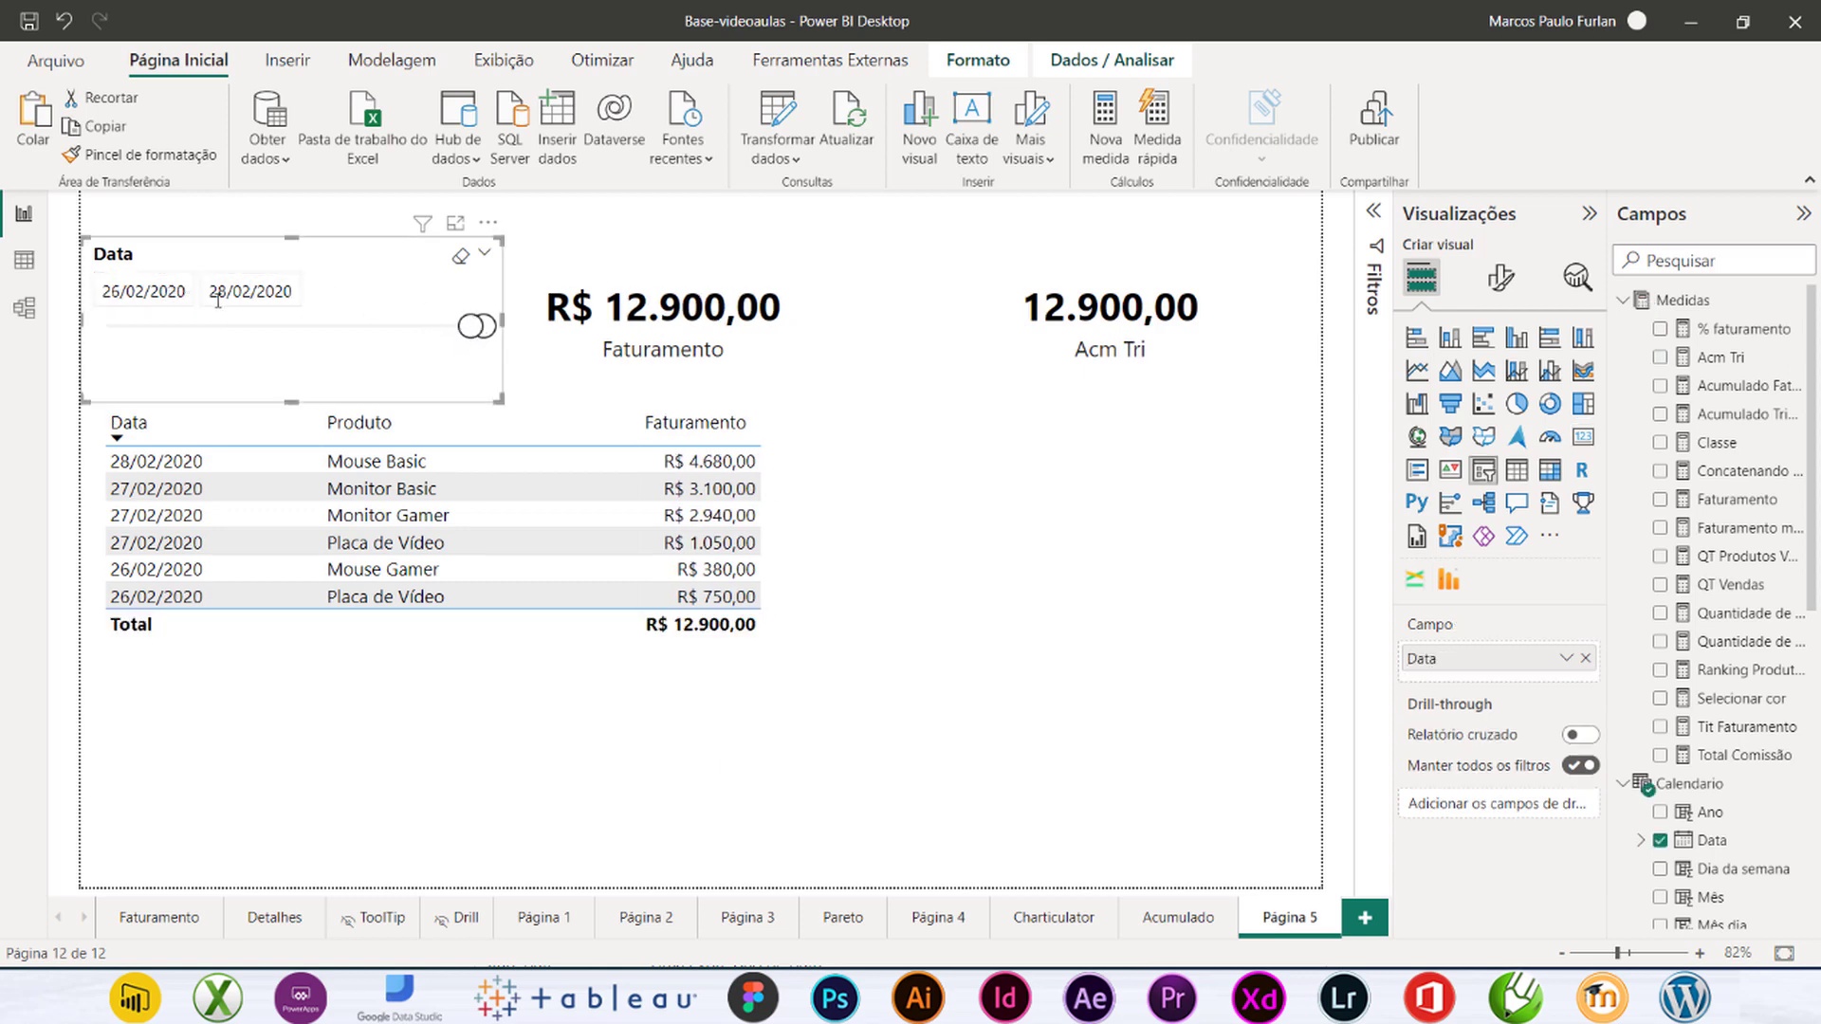
pyautogui.moveTo(455, 328); pyautogui.dragTo(52, 346)
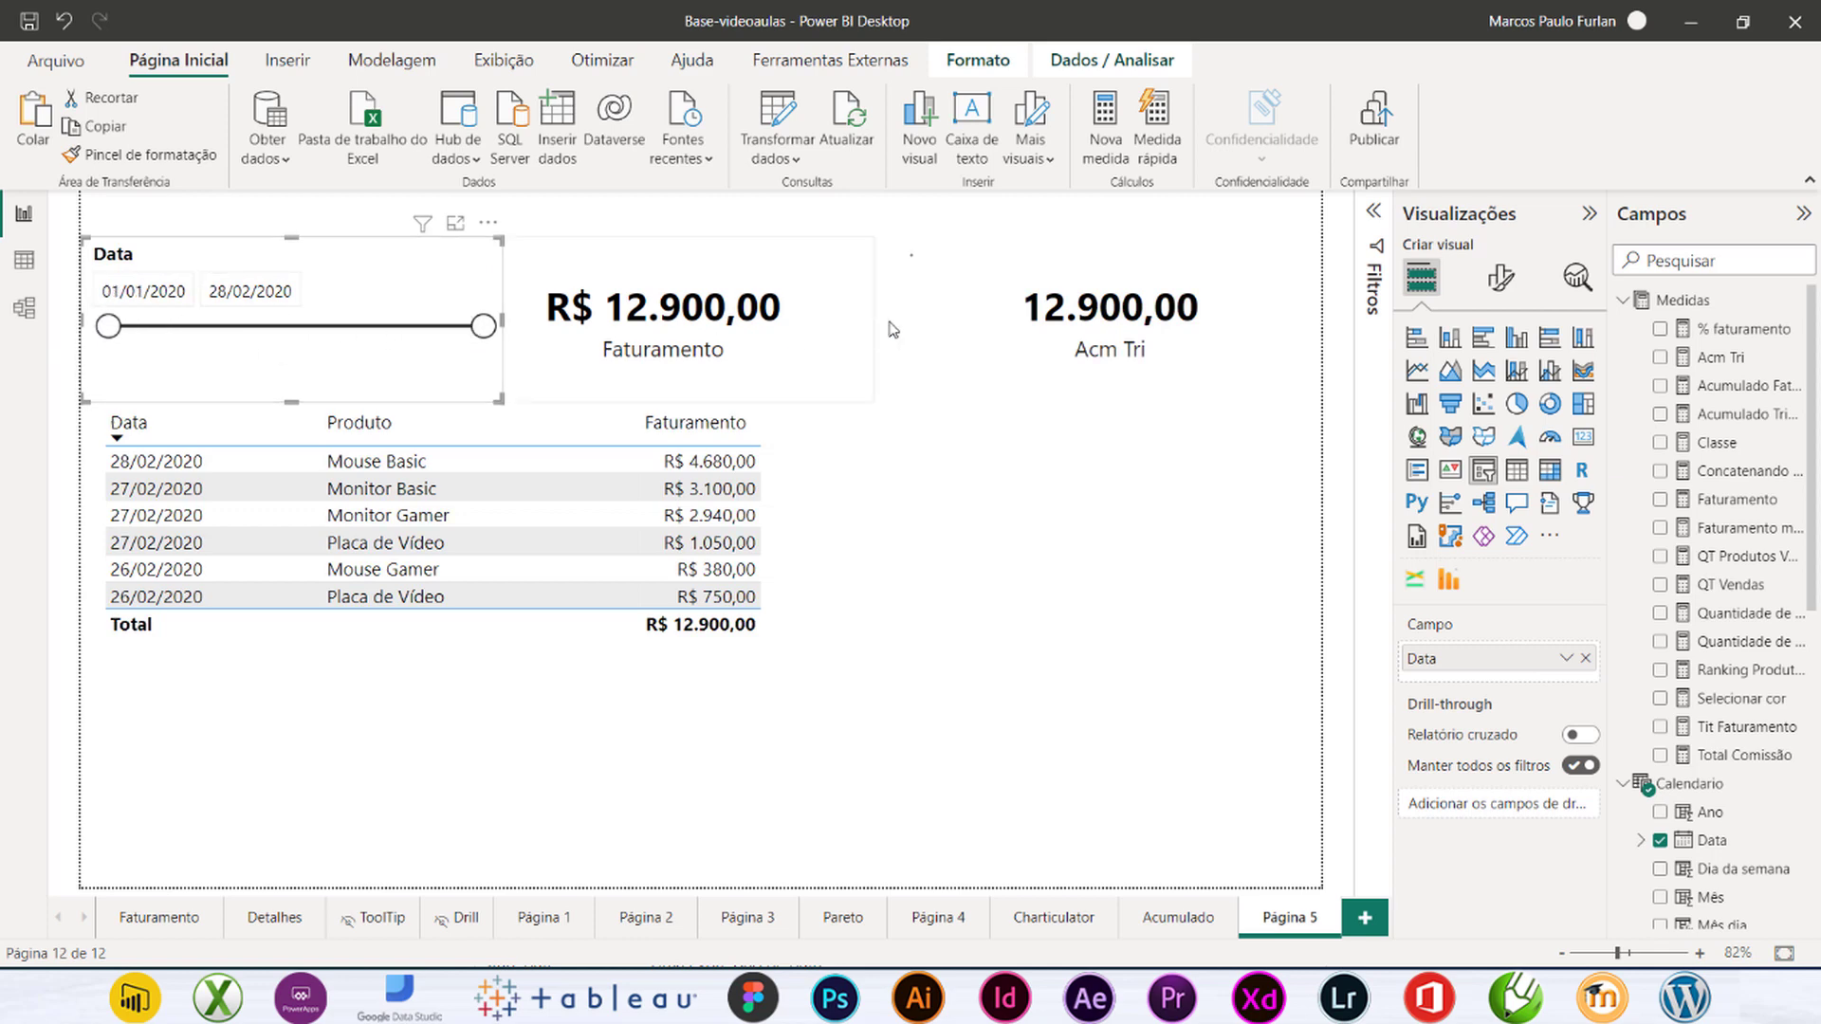
# Step: Rename the Acm Tri measure as Acm 3 dias in its formula and commit it
pyautogui.click(1136, 356)
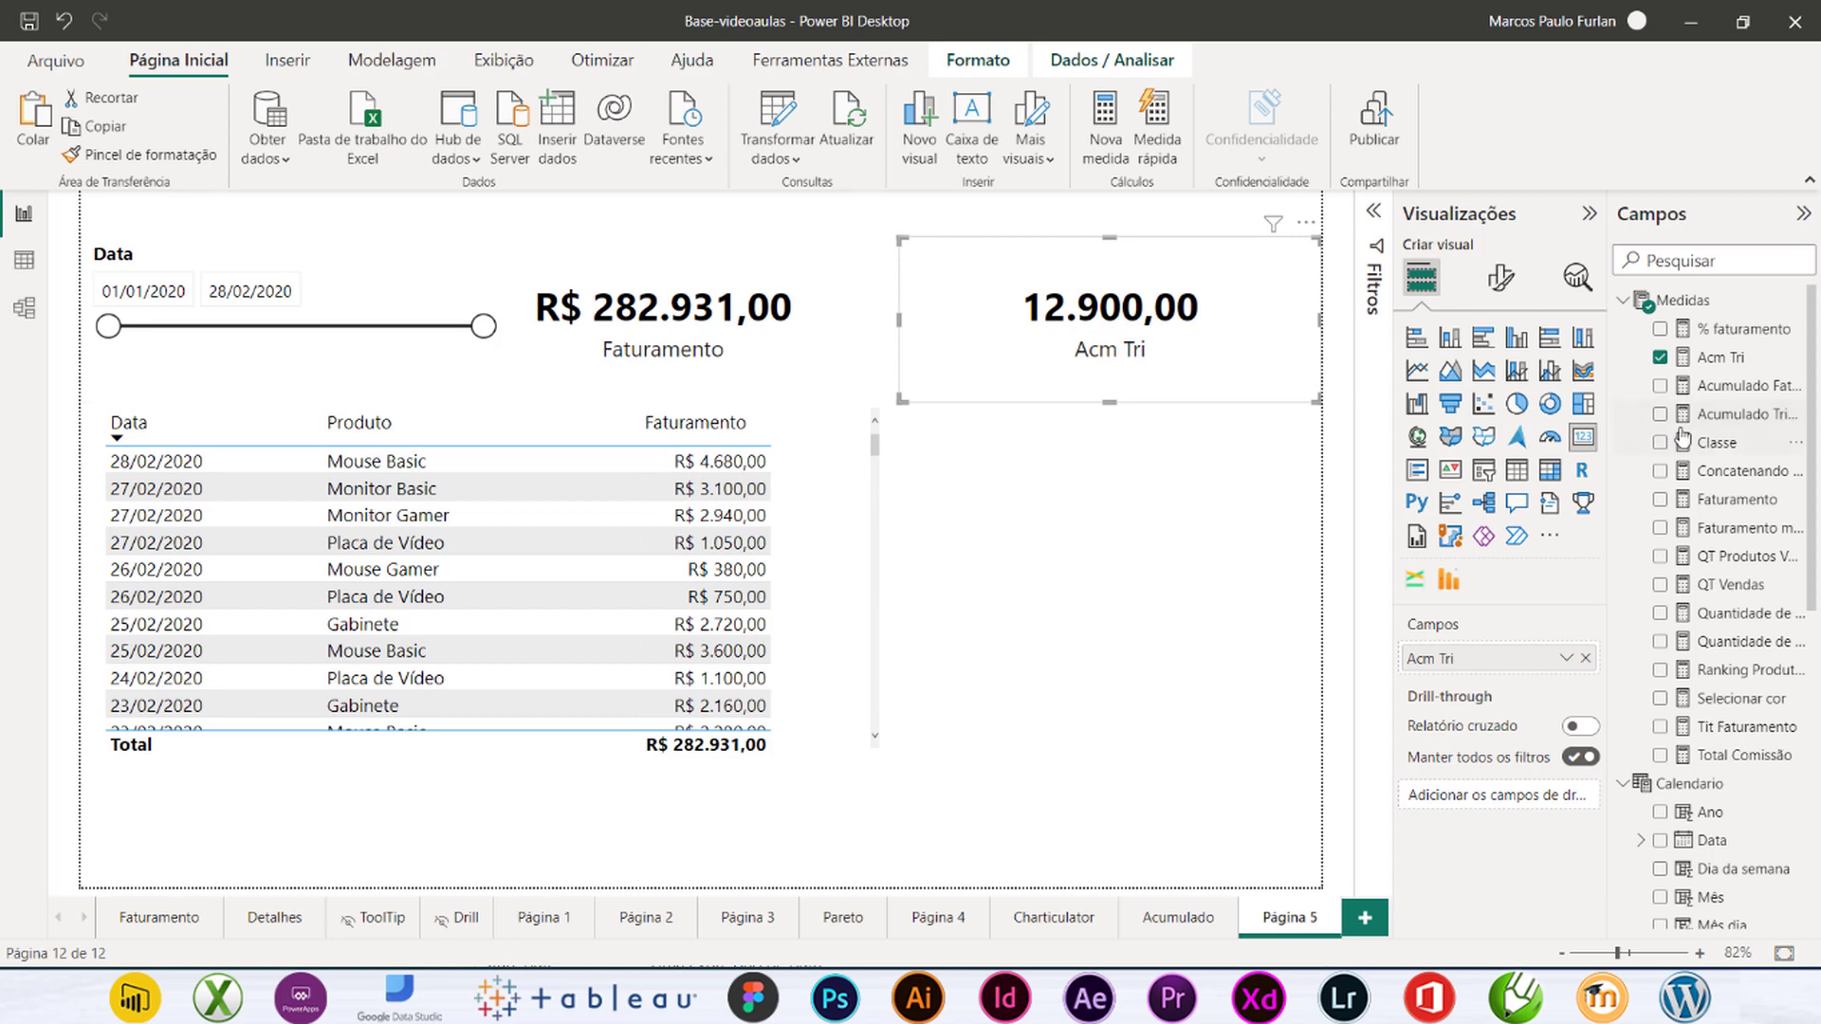
pyautogui.click(1720, 358)
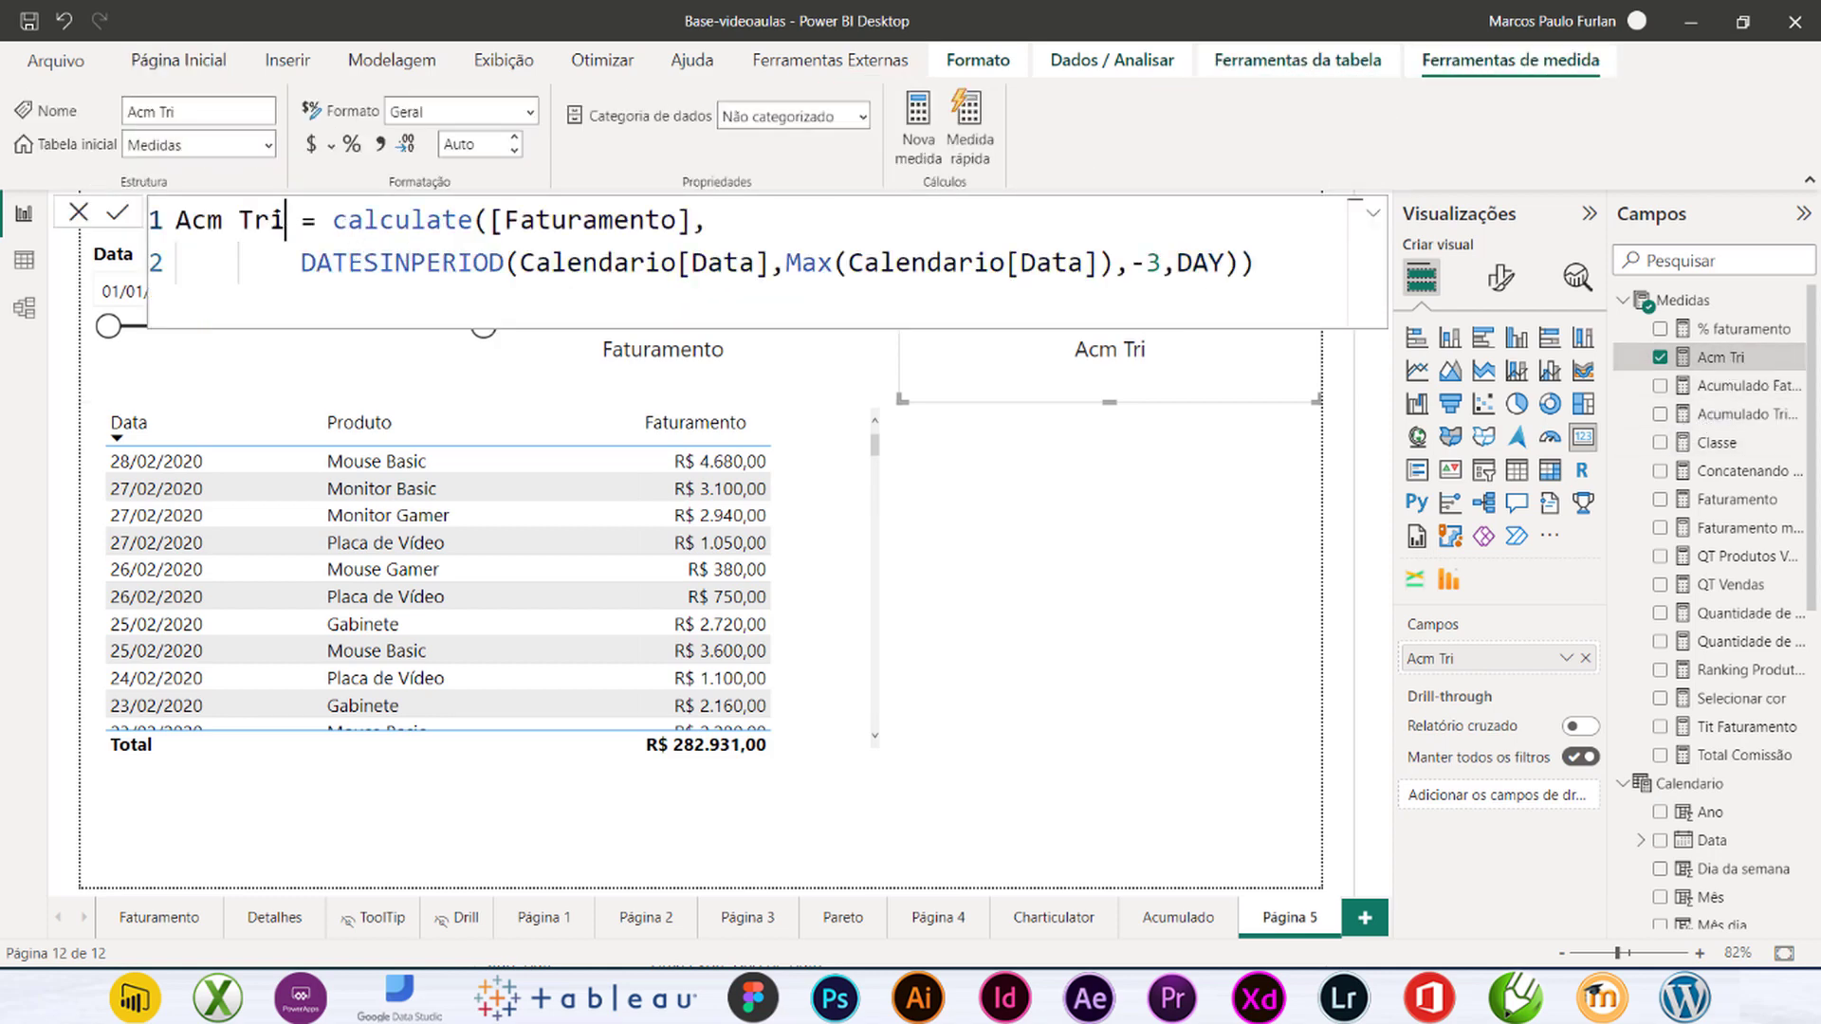
pyautogui.doubleClick(249, 223)
pyautogui.write('3 dias')
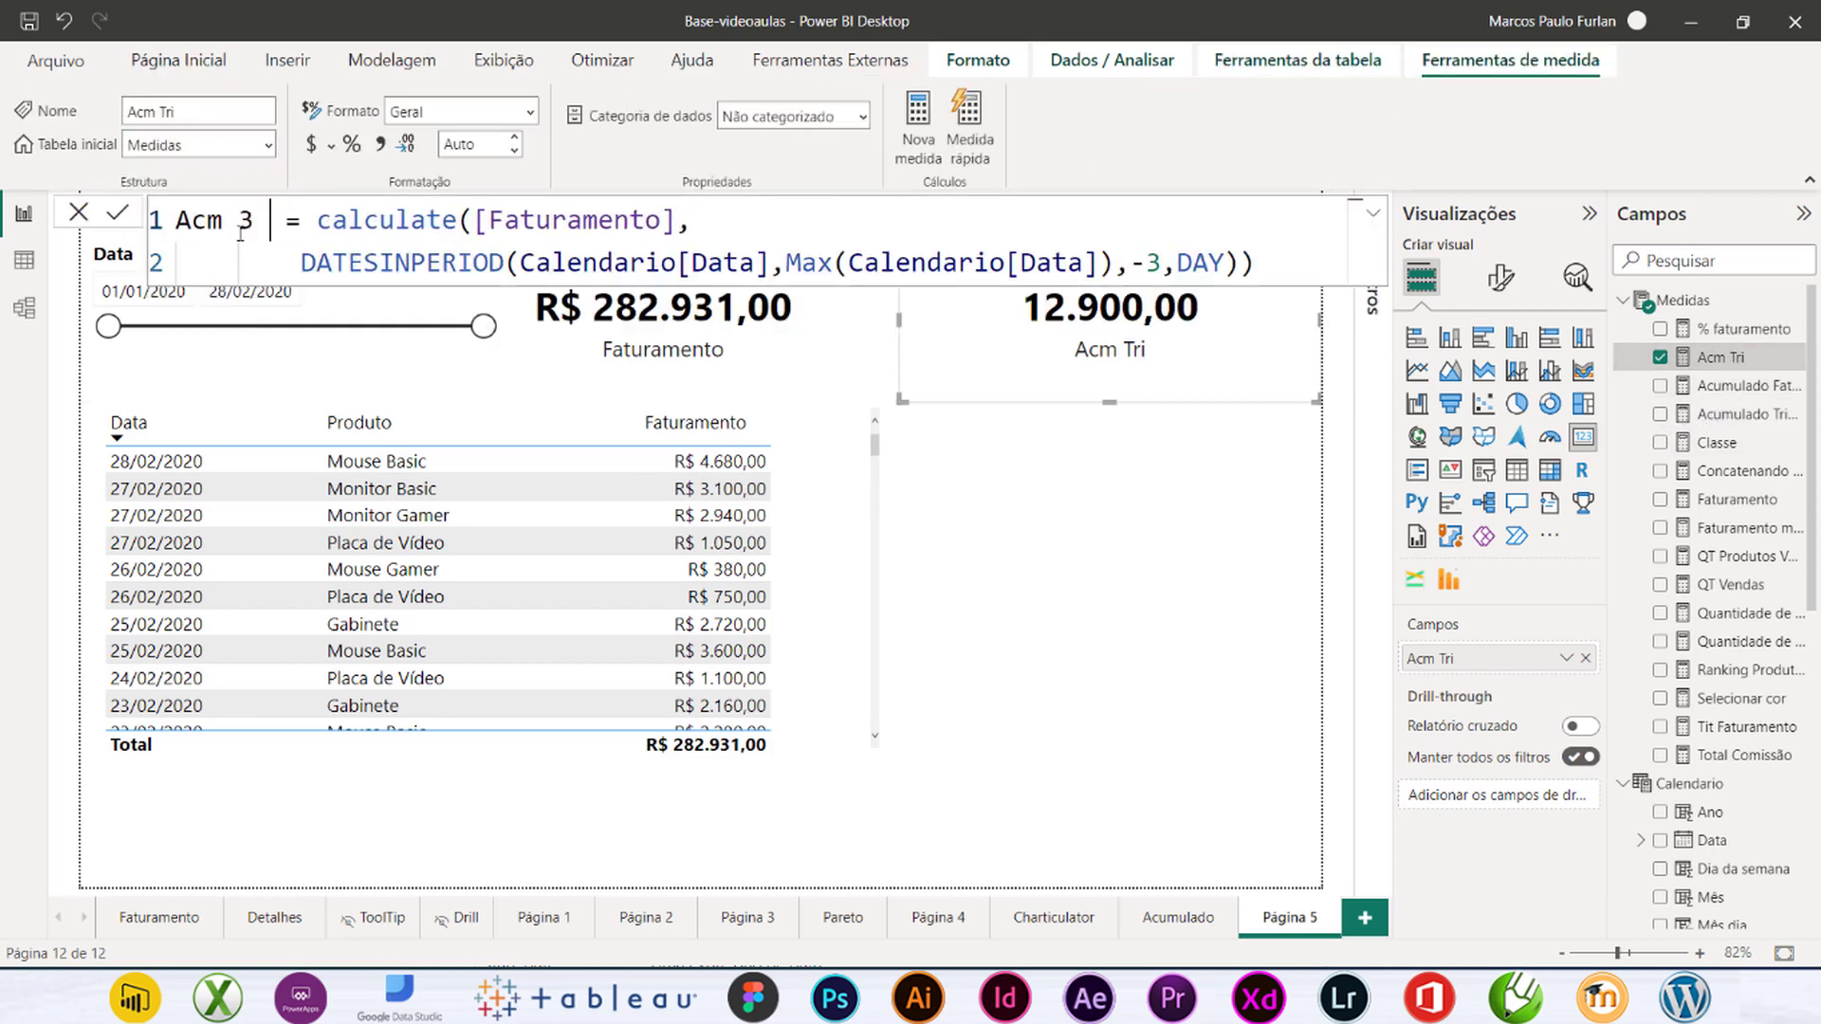
pyautogui.press('Return')
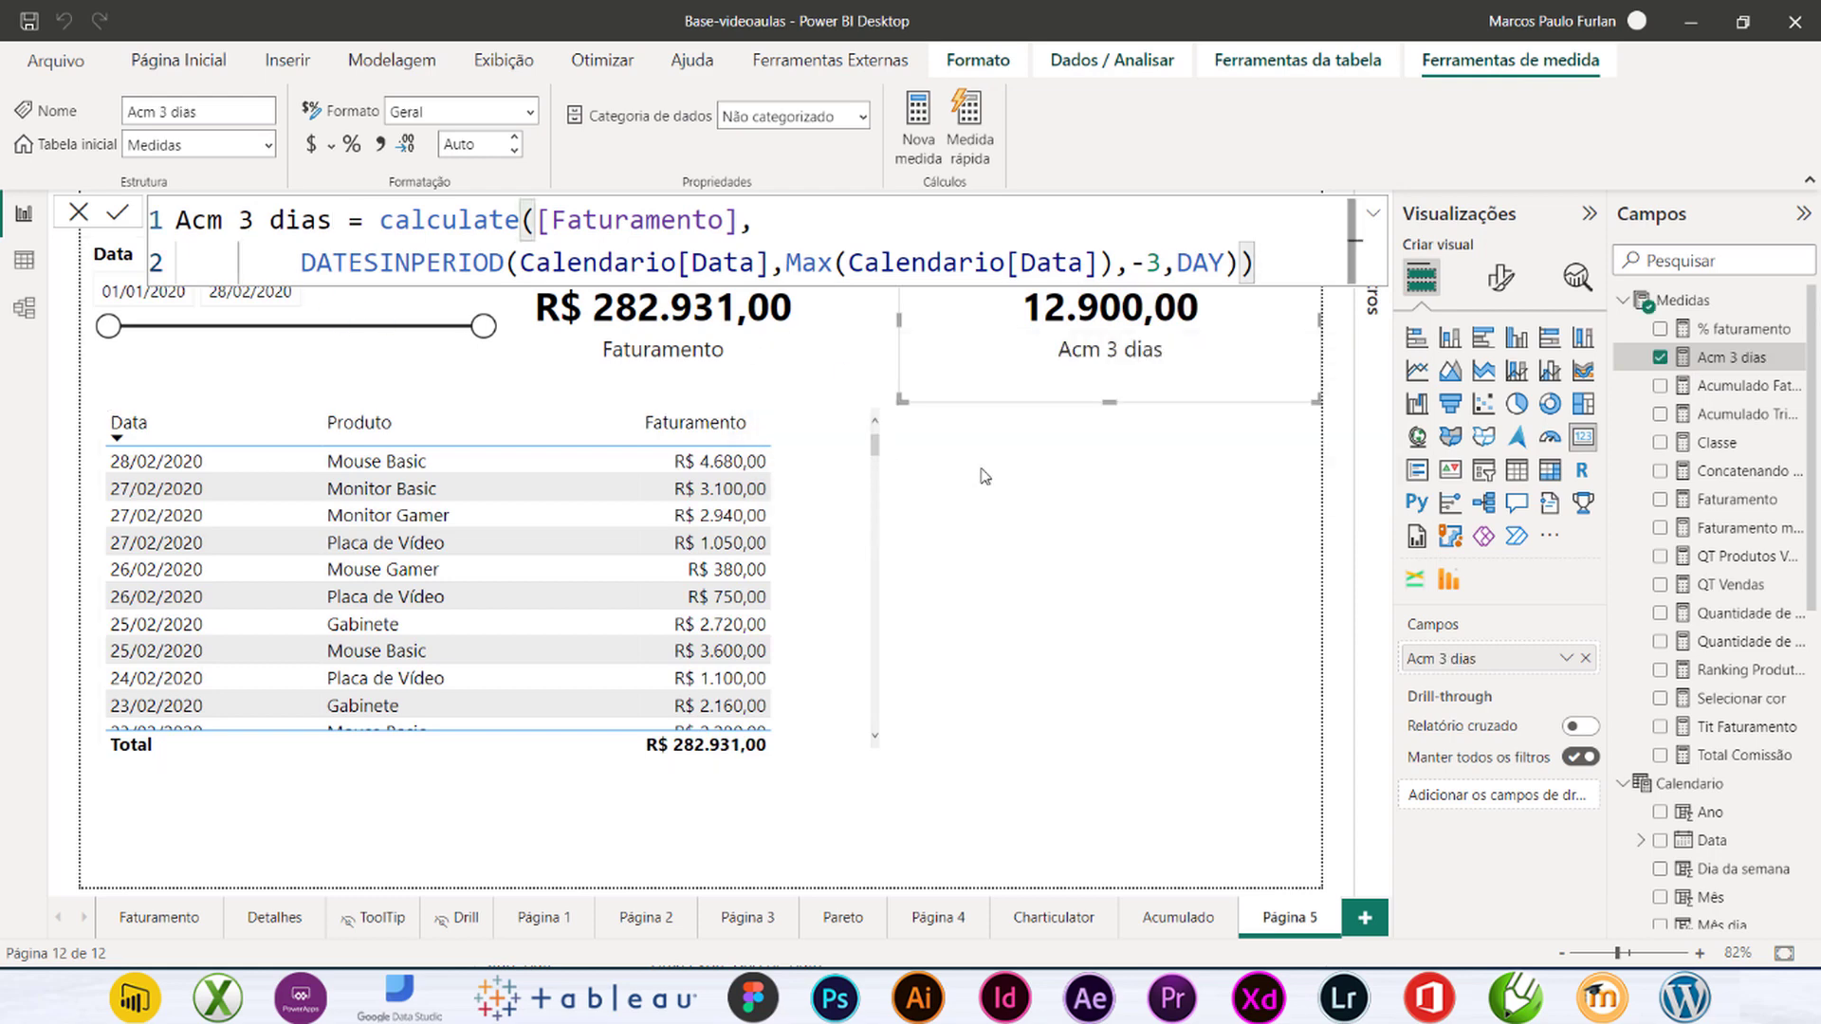
# Step: Break the Acm 3 dias formula onto new lines before Max and before the final closing parenthesis
pyautogui.click(789, 263)
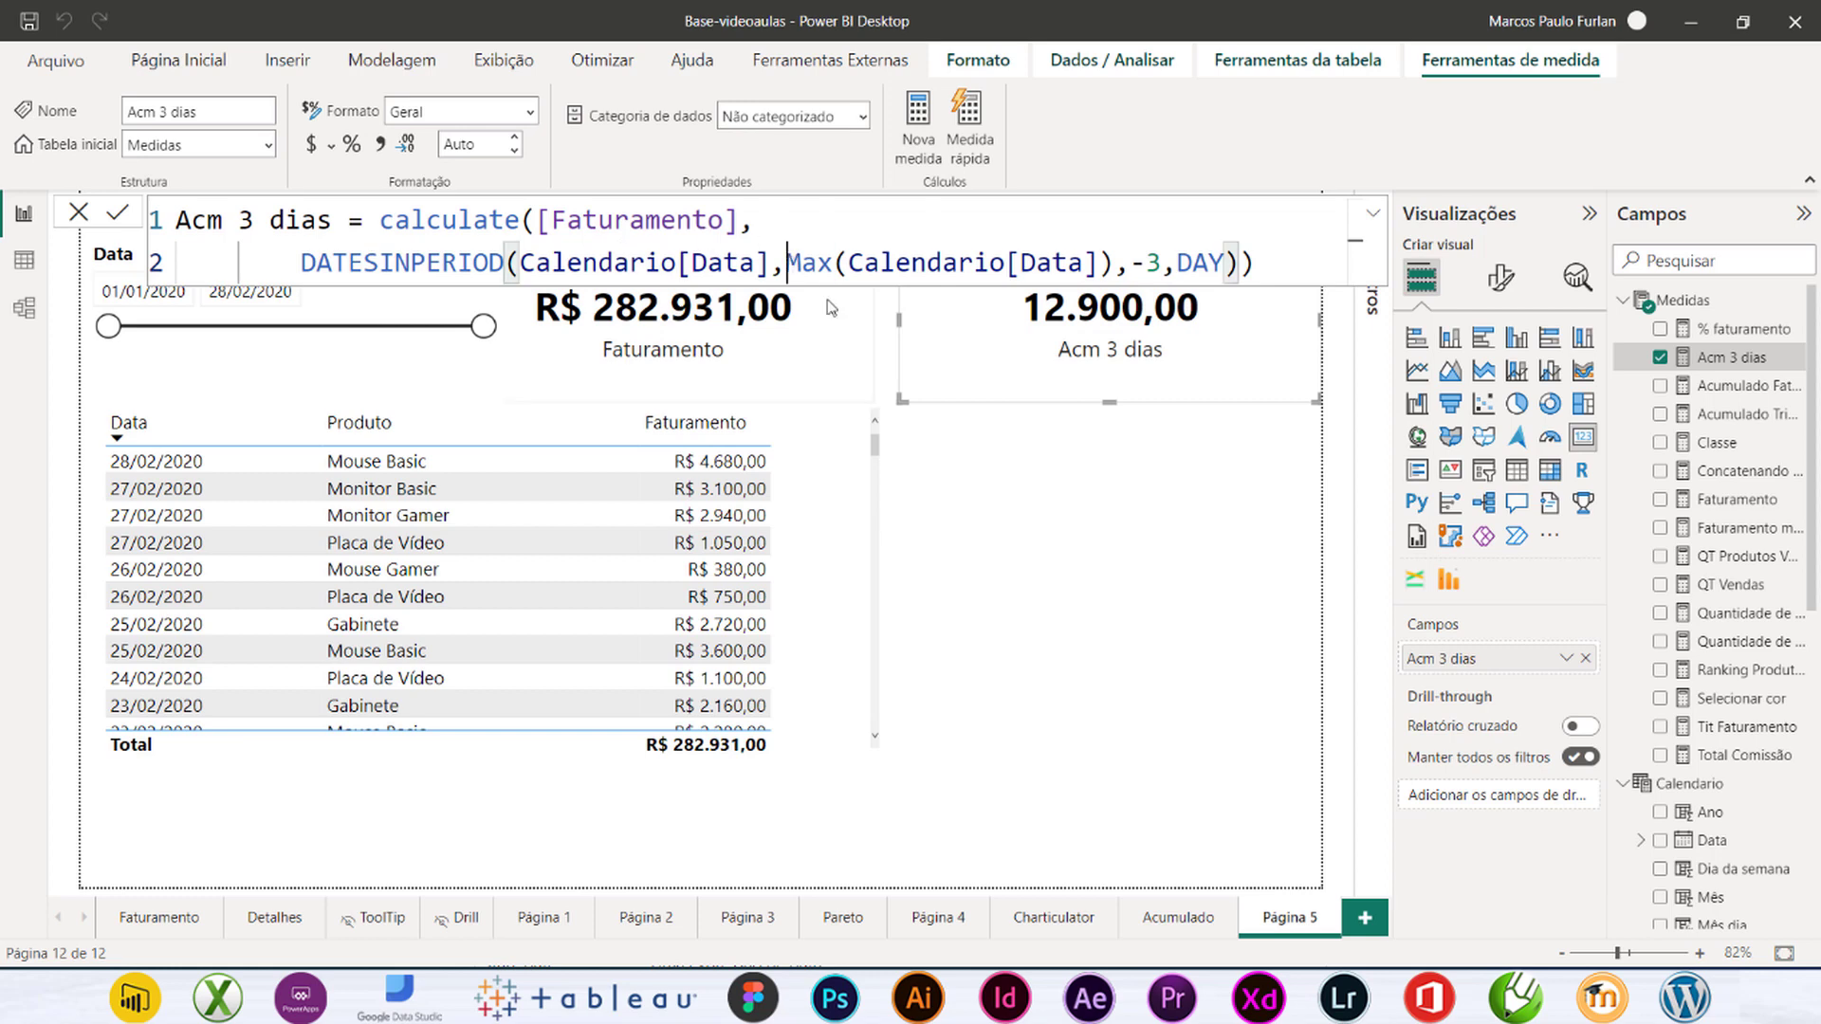
pyautogui.hotkey('shift', 'Return')
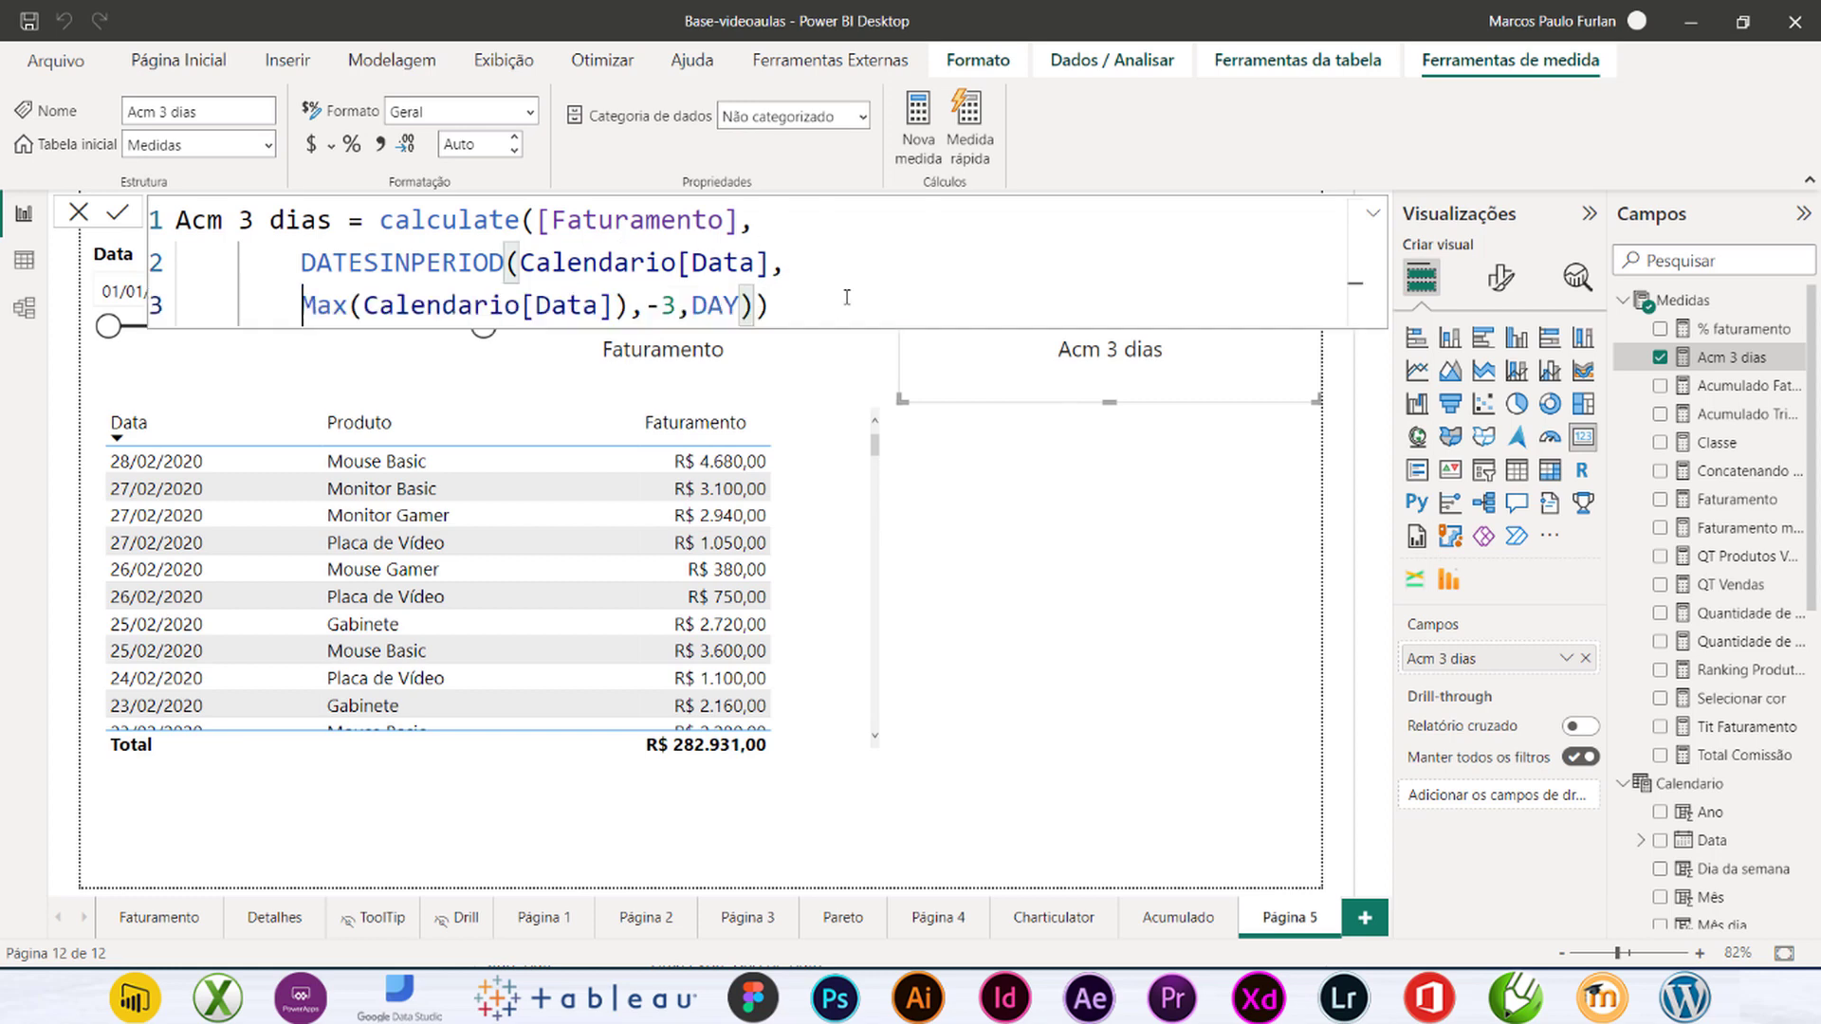
pyautogui.press('End')
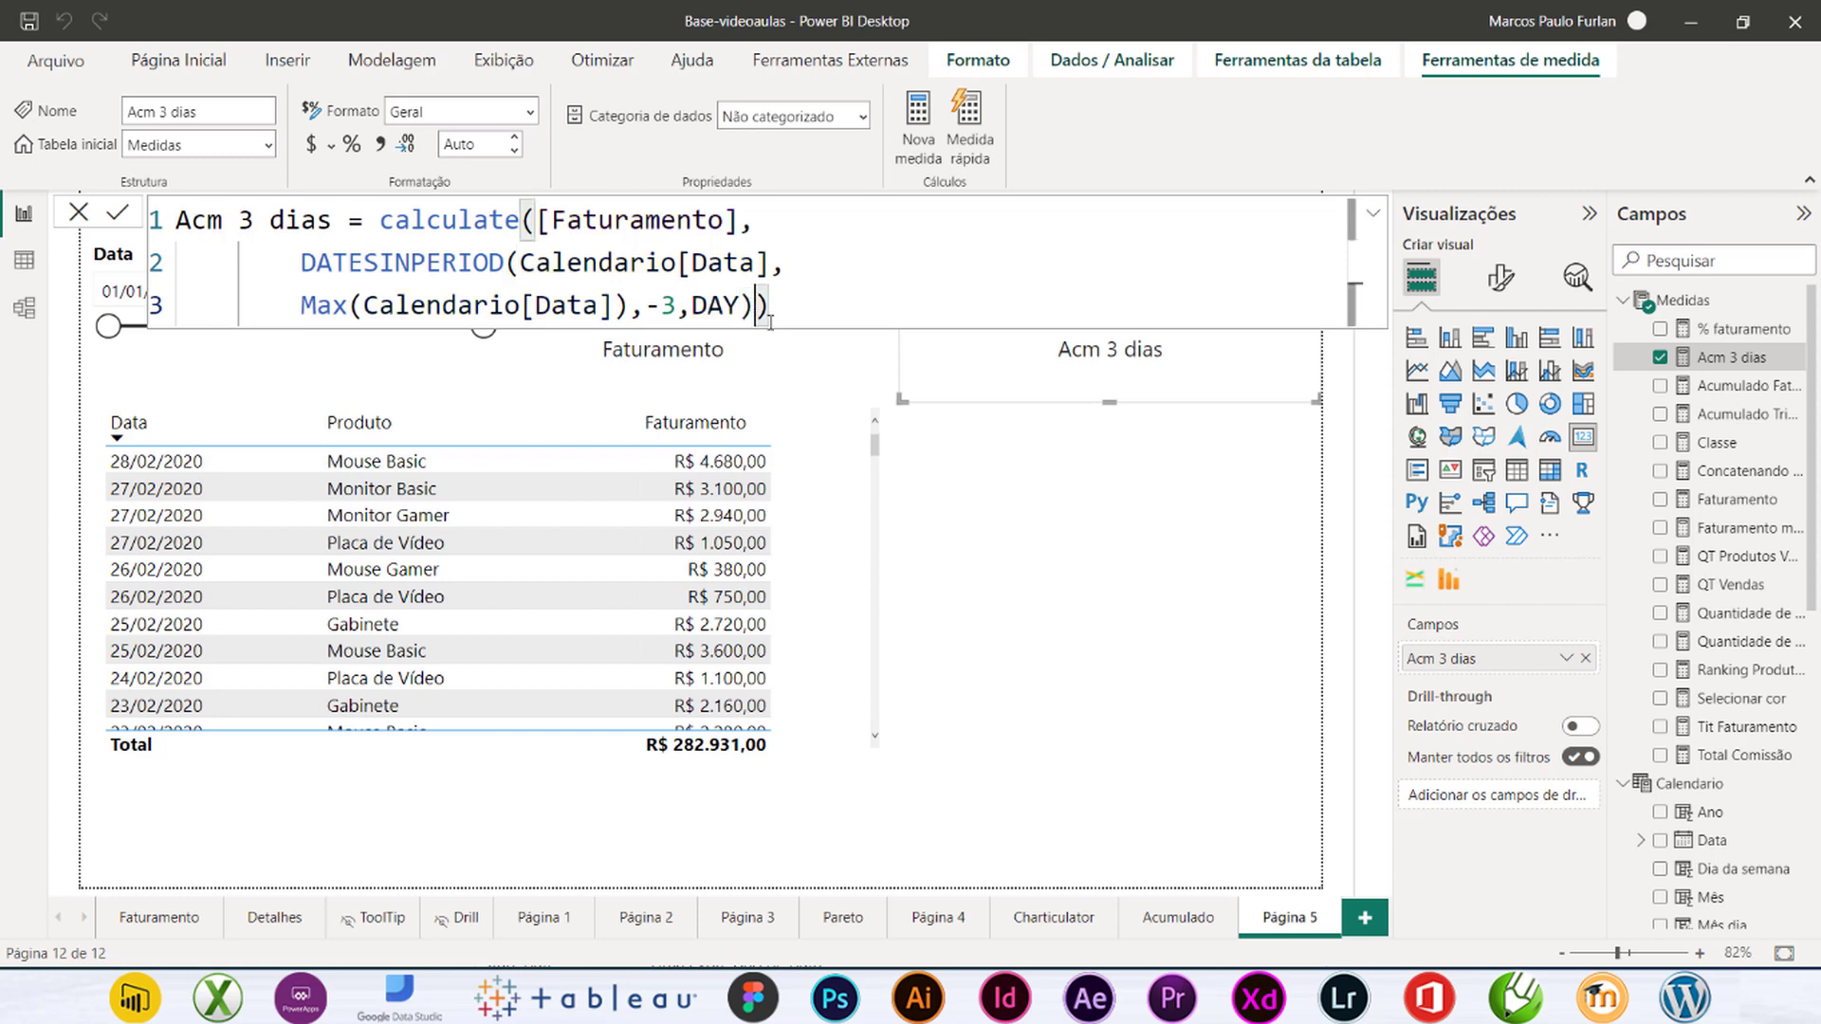
pyautogui.hotkey('shift', 'Return')
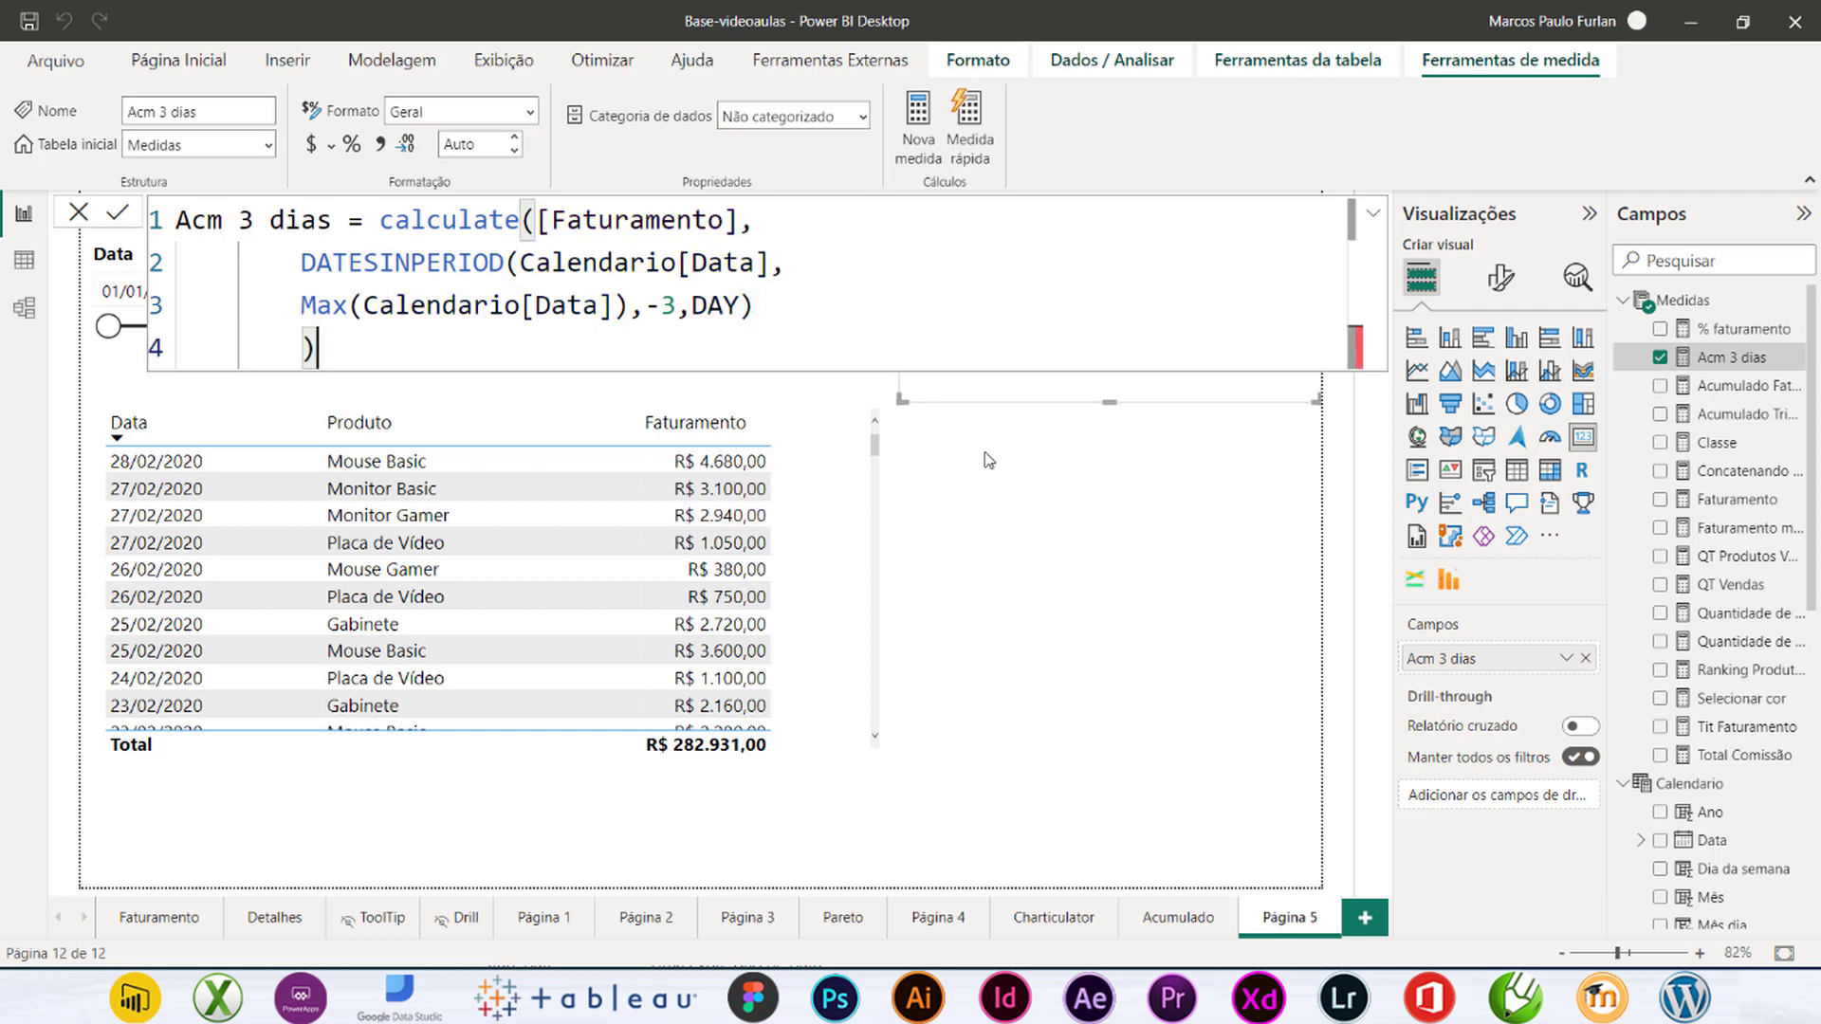
pyautogui.click(801, 304)
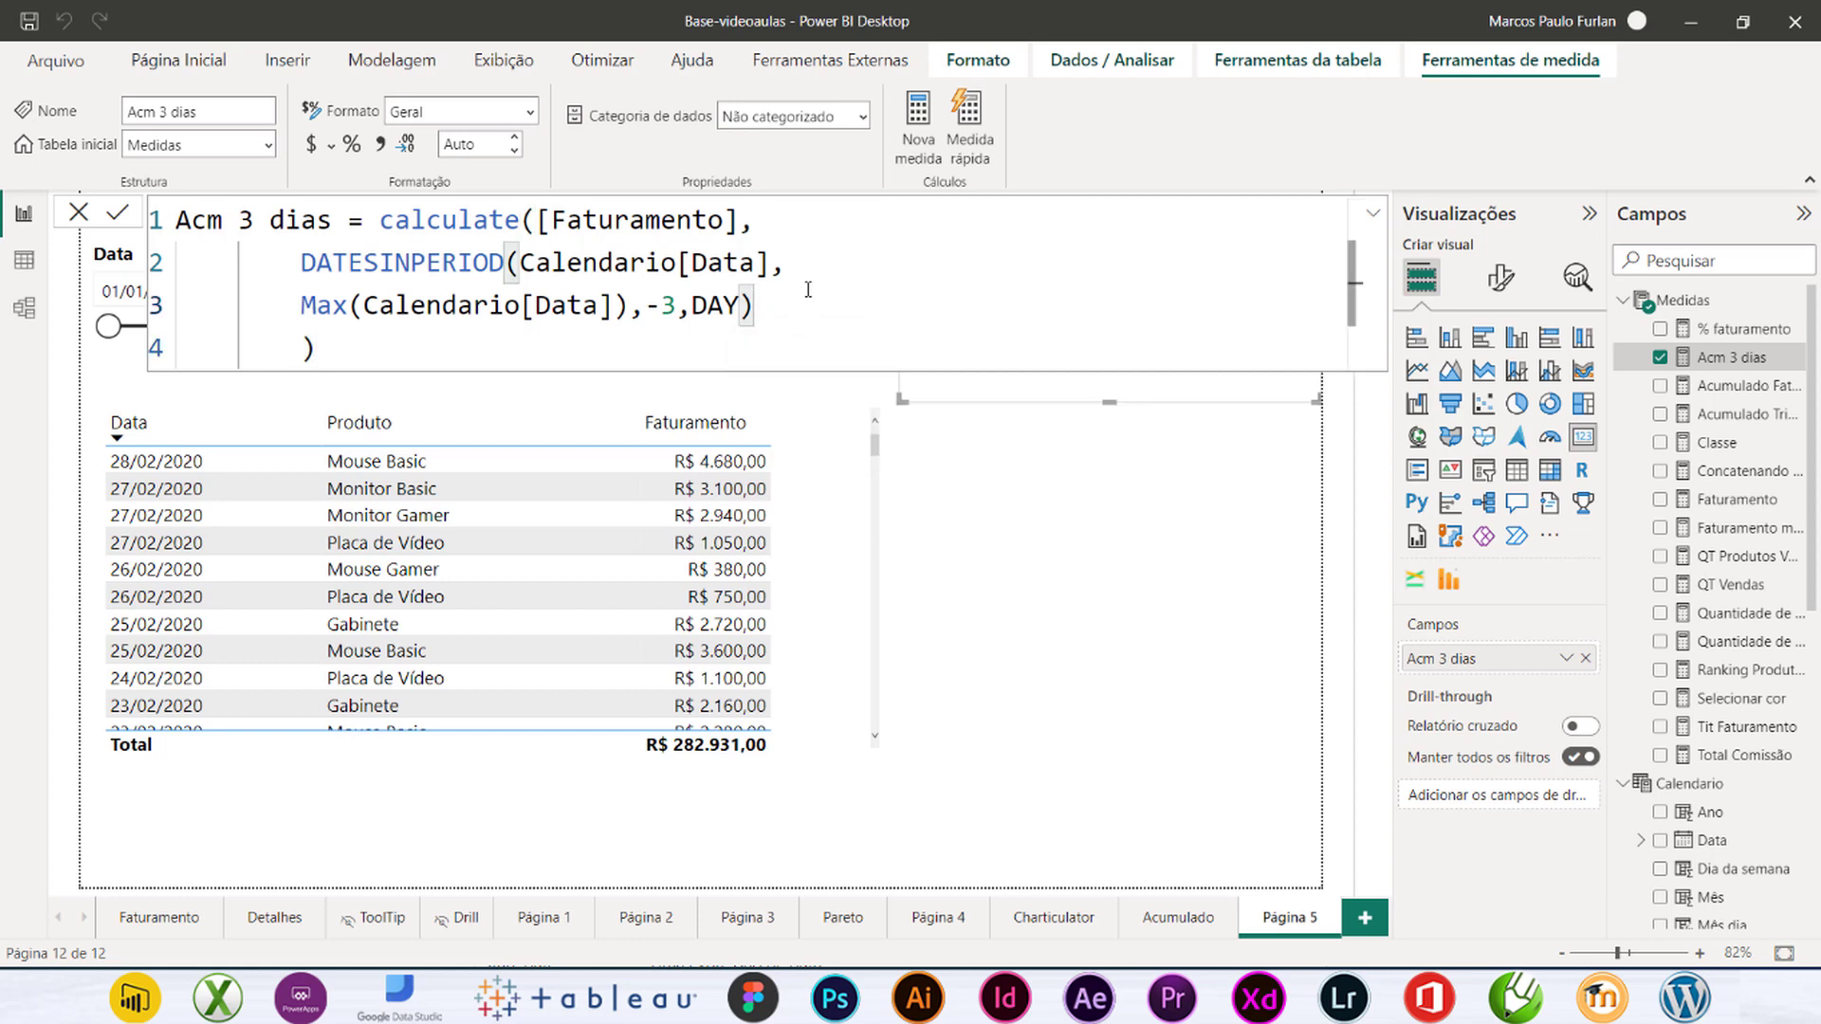
# Step: Join DATESINPERIOD to the calculate line, removing the line break and the indentation before it
pyautogui.click(813, 225)
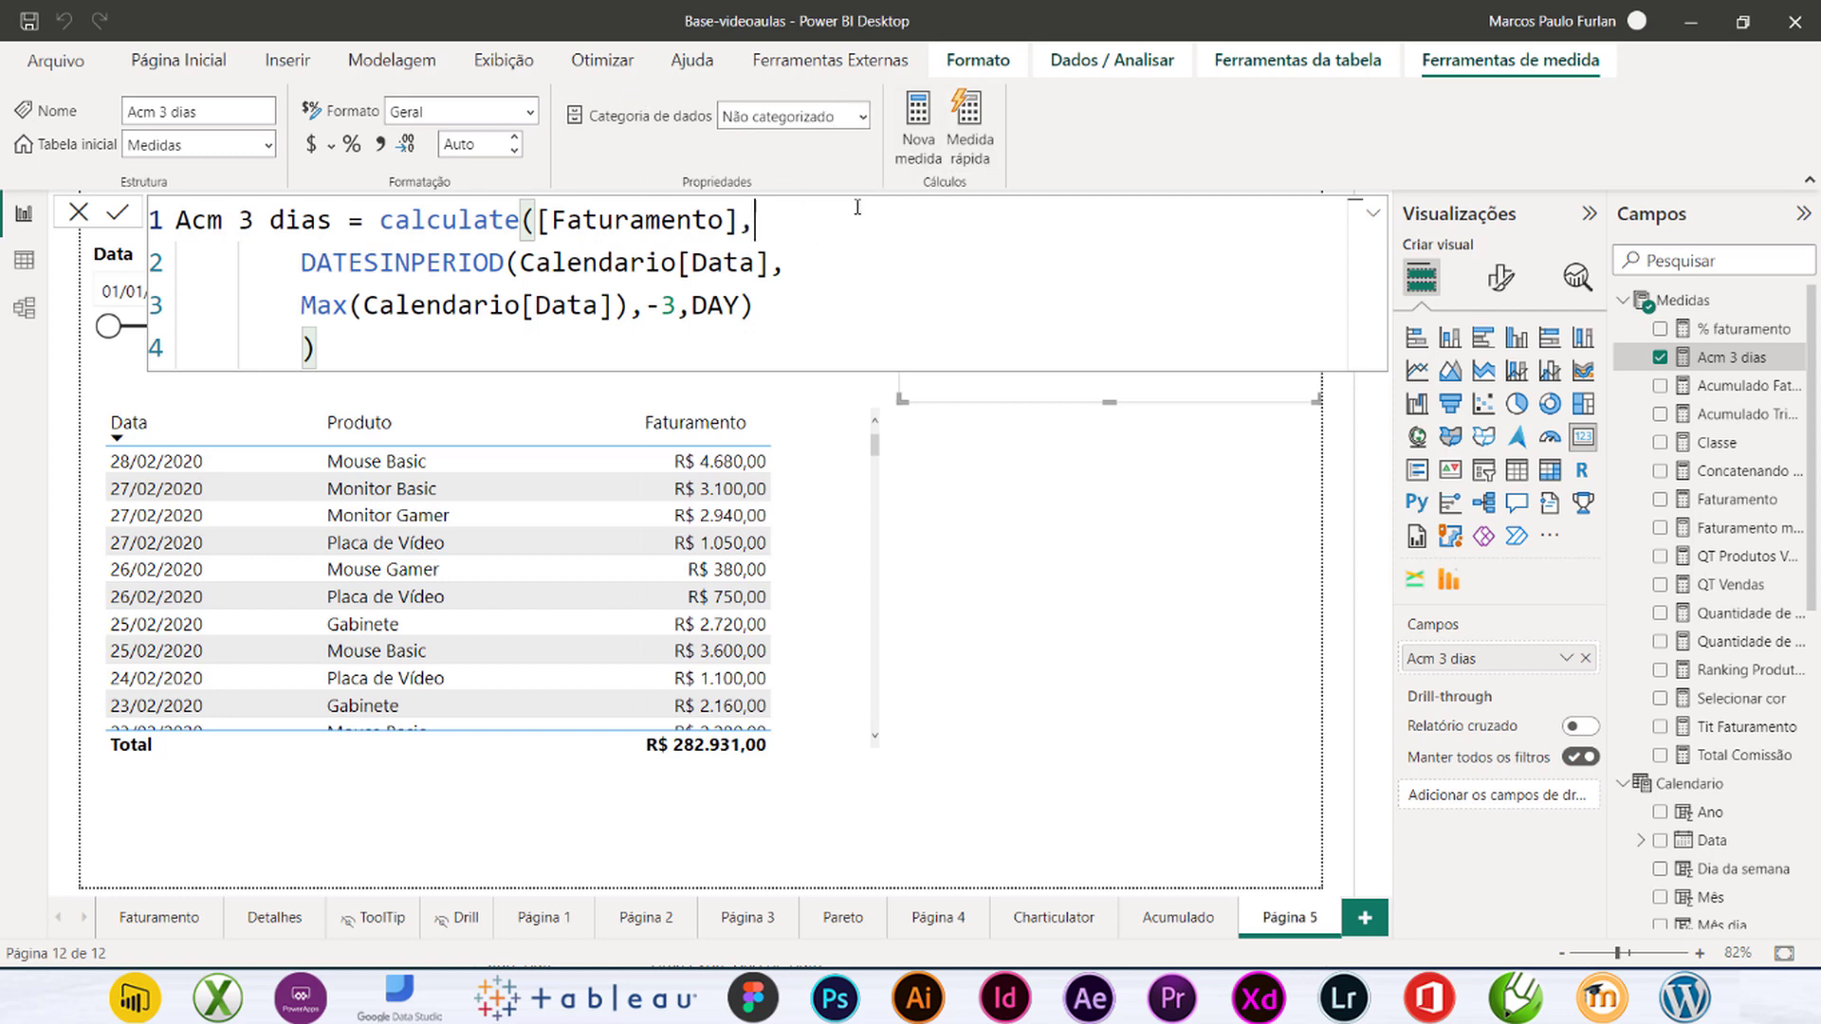
pyautogui.press('Delete')
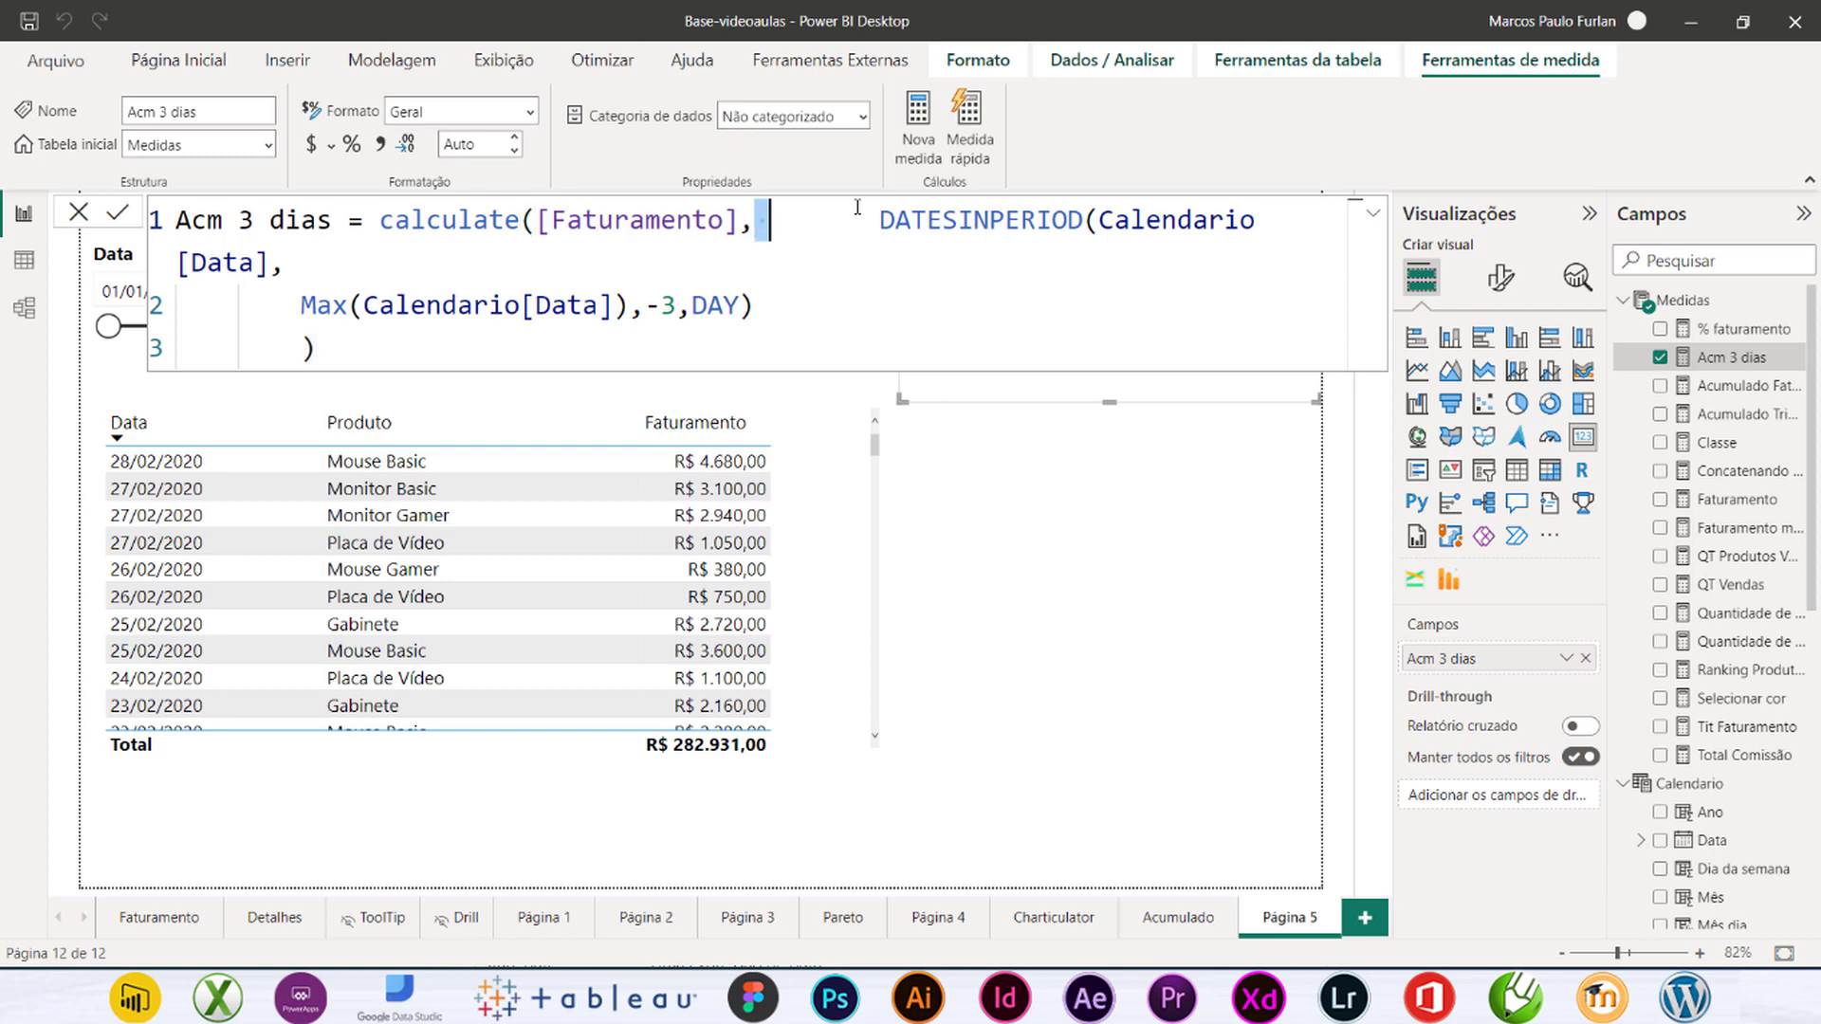
pyautogui.hotkey('shift', 'Right')
pyautogui.hotkey('shift', 'Right')
pyautogui.hotkey('shift', 'Right')
pyautogui.hotkey('shift', 'Right')
pyautogui.hotkey('shift', 'Right')
pyautogui.hotkey('shift', 'Right')
pyautogui.hotkey('shift', 'Right')
pyautogui.hotkey('shift', 'Right')
pyautogui.press('Delete')
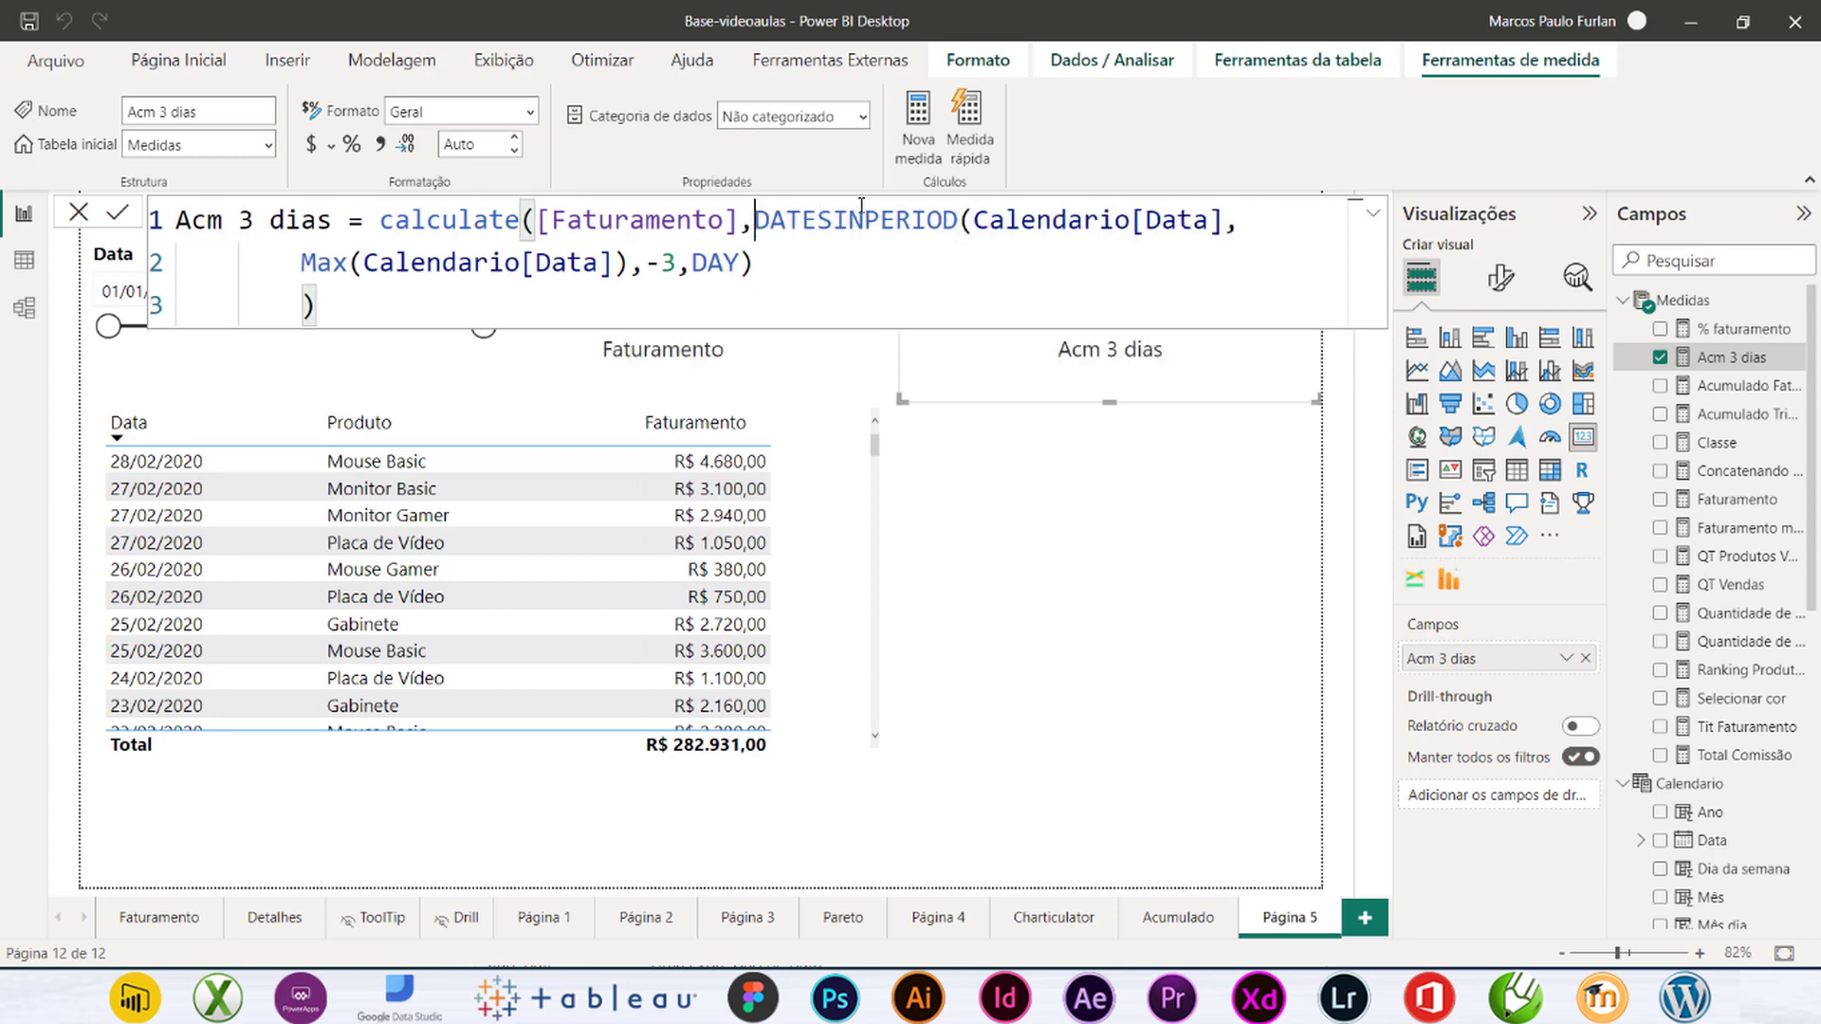
# Step: Remove the indentation before Max and rejoin the final closing parenthesis to the end of that line
pyautogui.moveTo(294, 265); pyautogui.dragTo(174, 265)
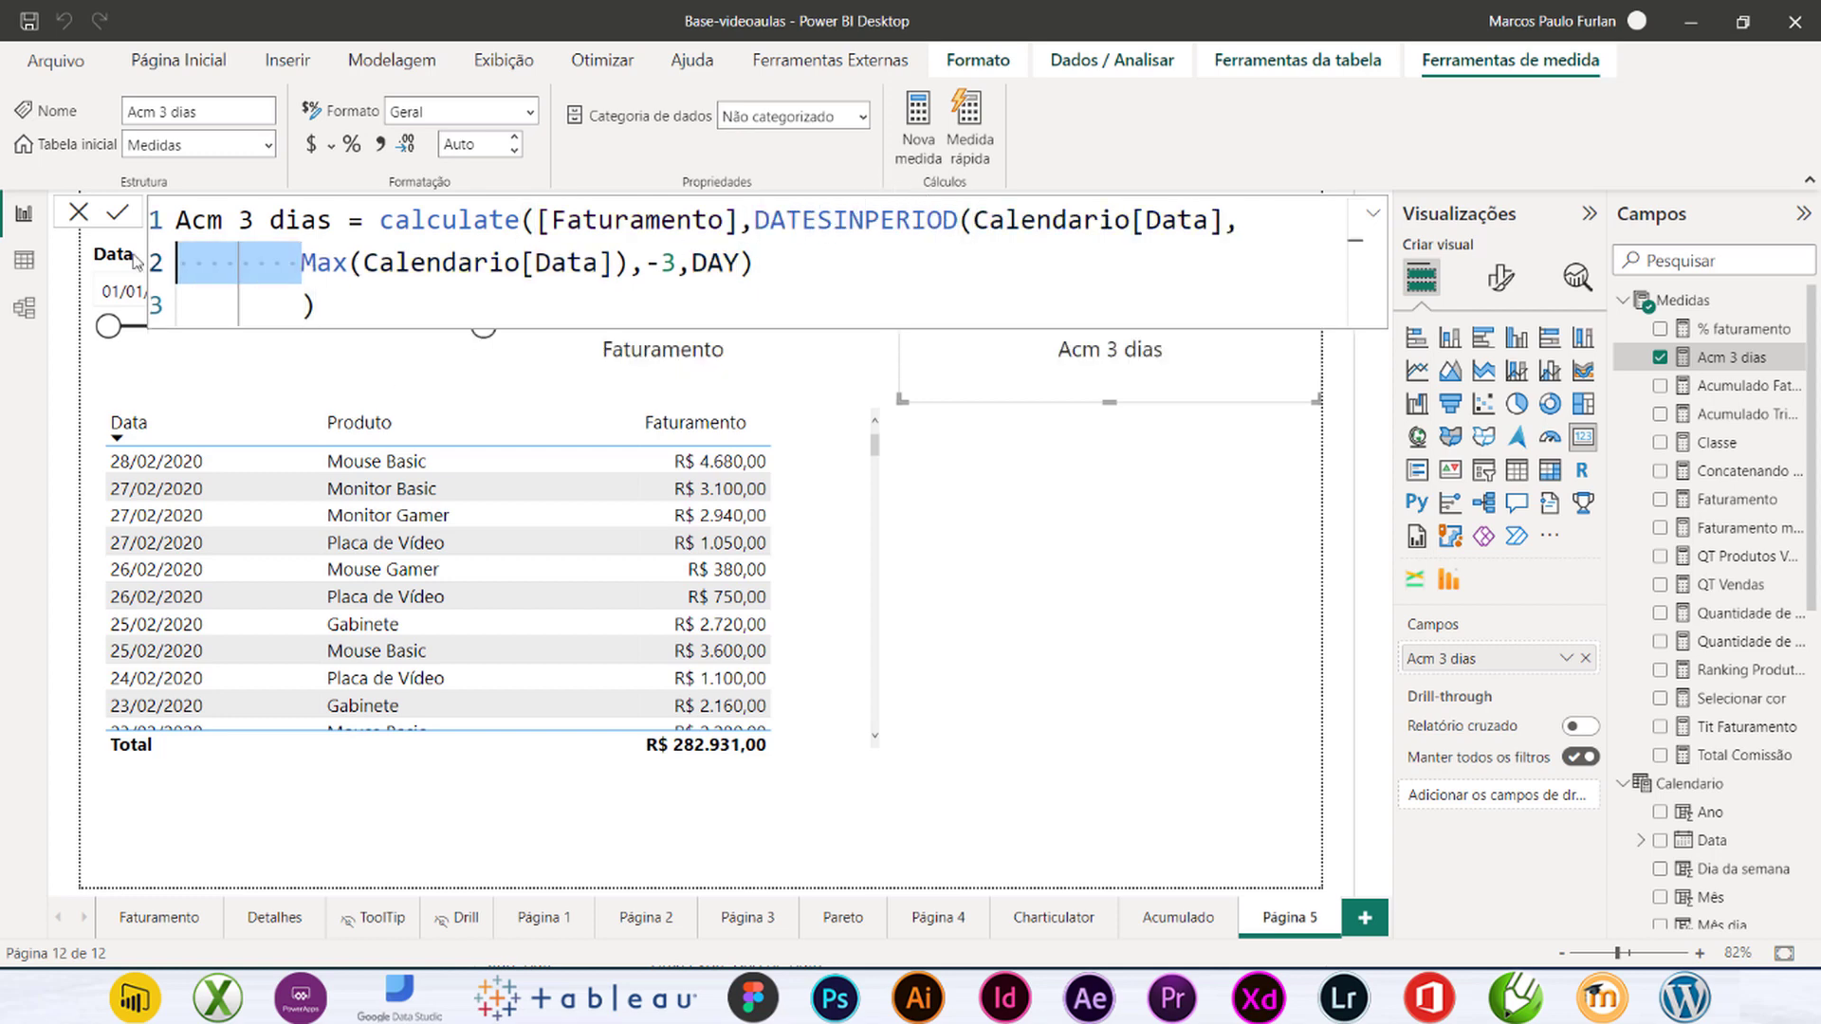
pyautogui.press('Delete')
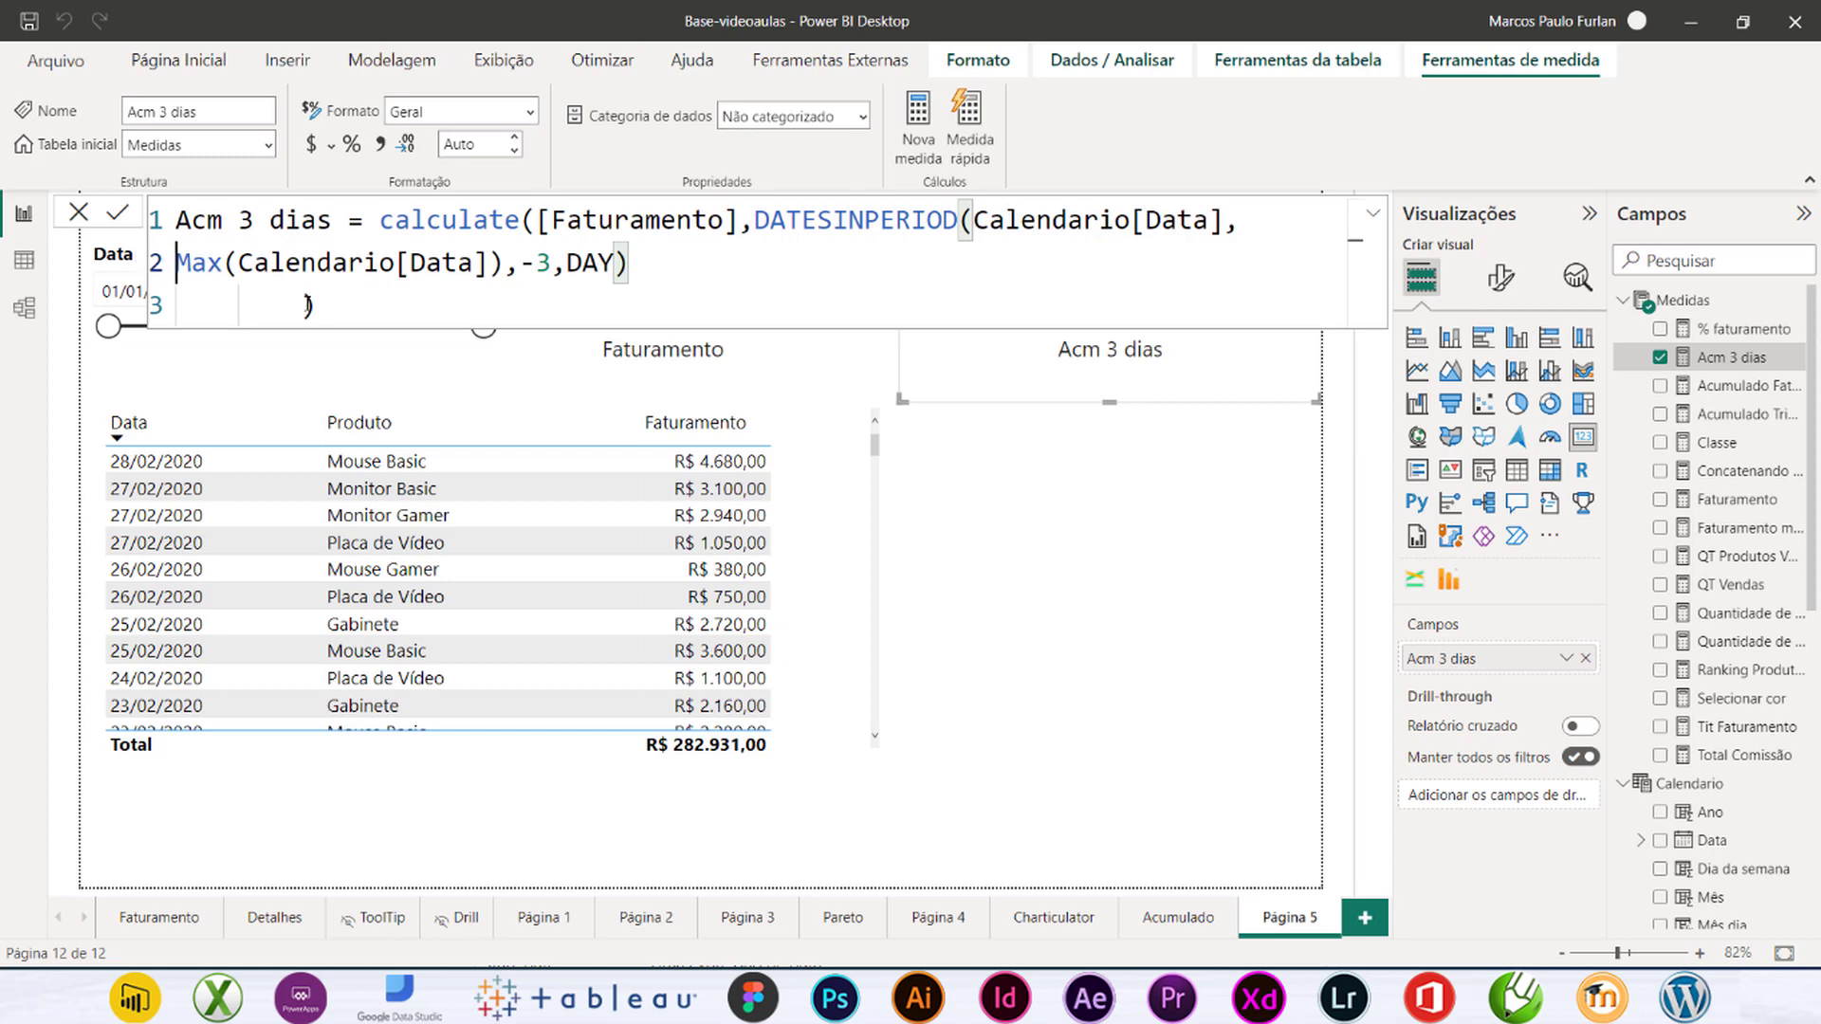
pyautogui.moveTo(302, 306); pyautogui.dragTo(5, 289)
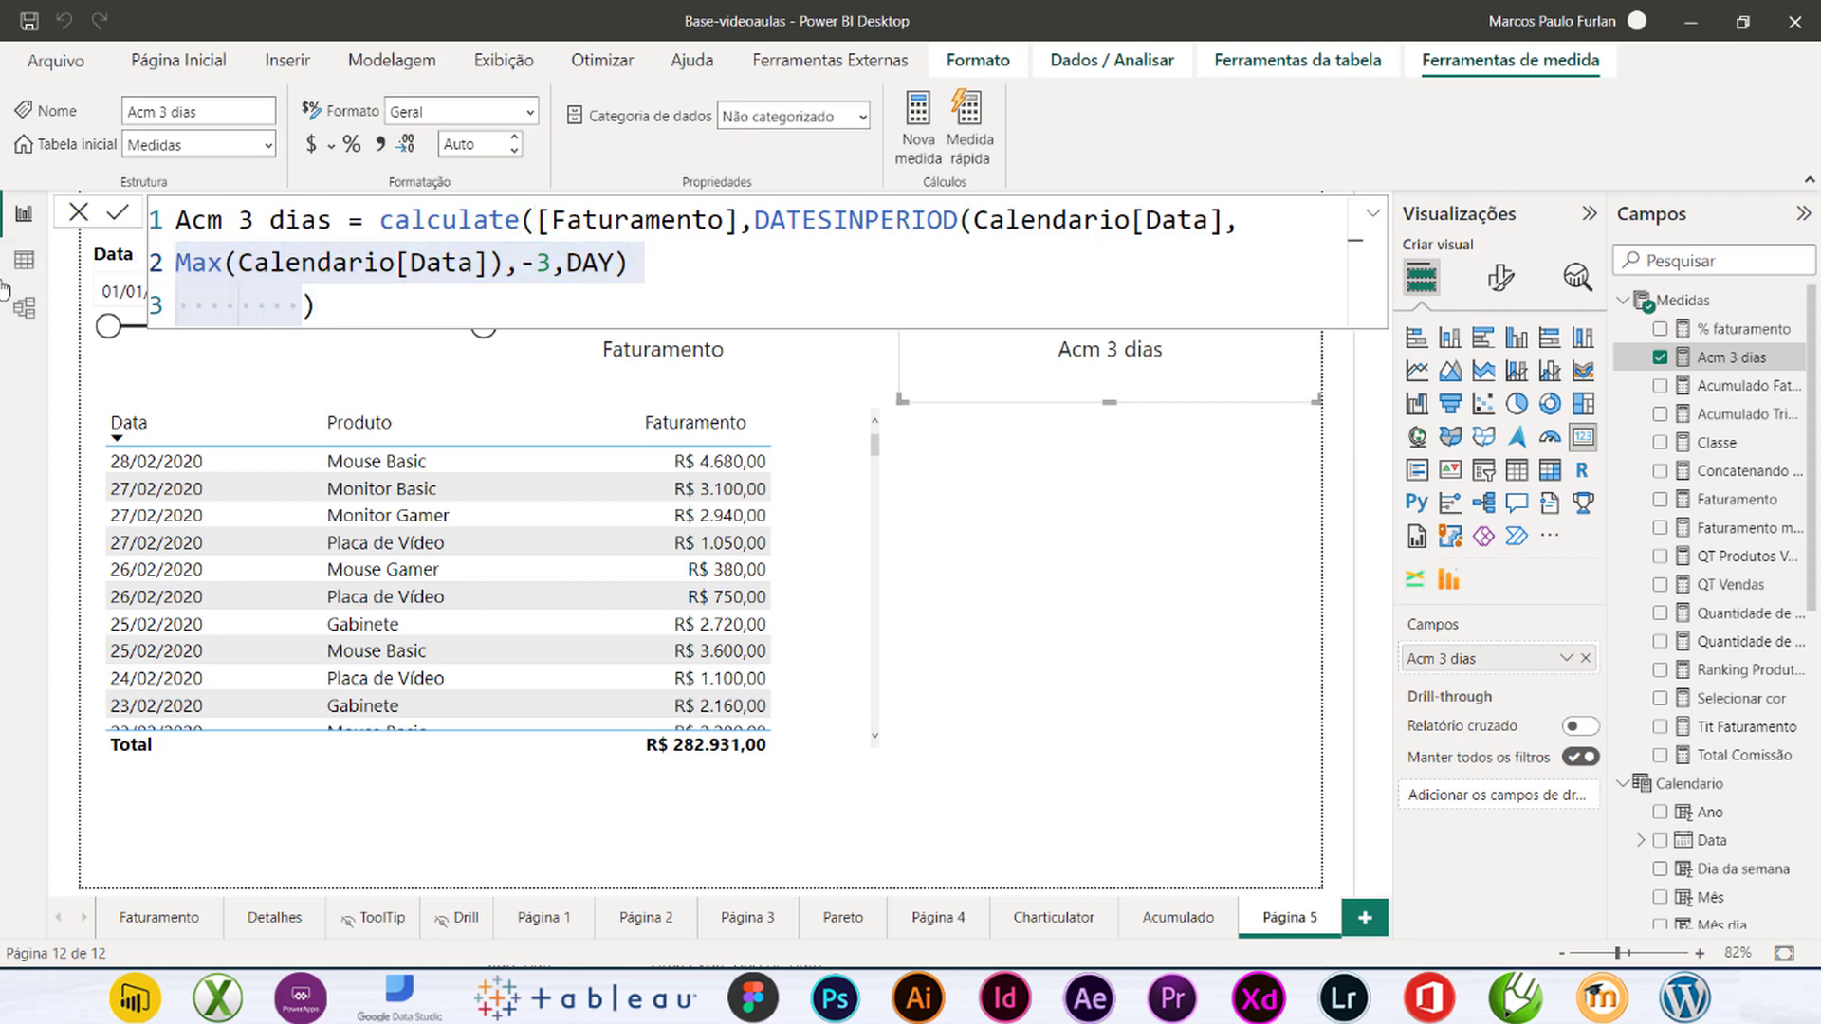
pyautogui.click(302, 306)
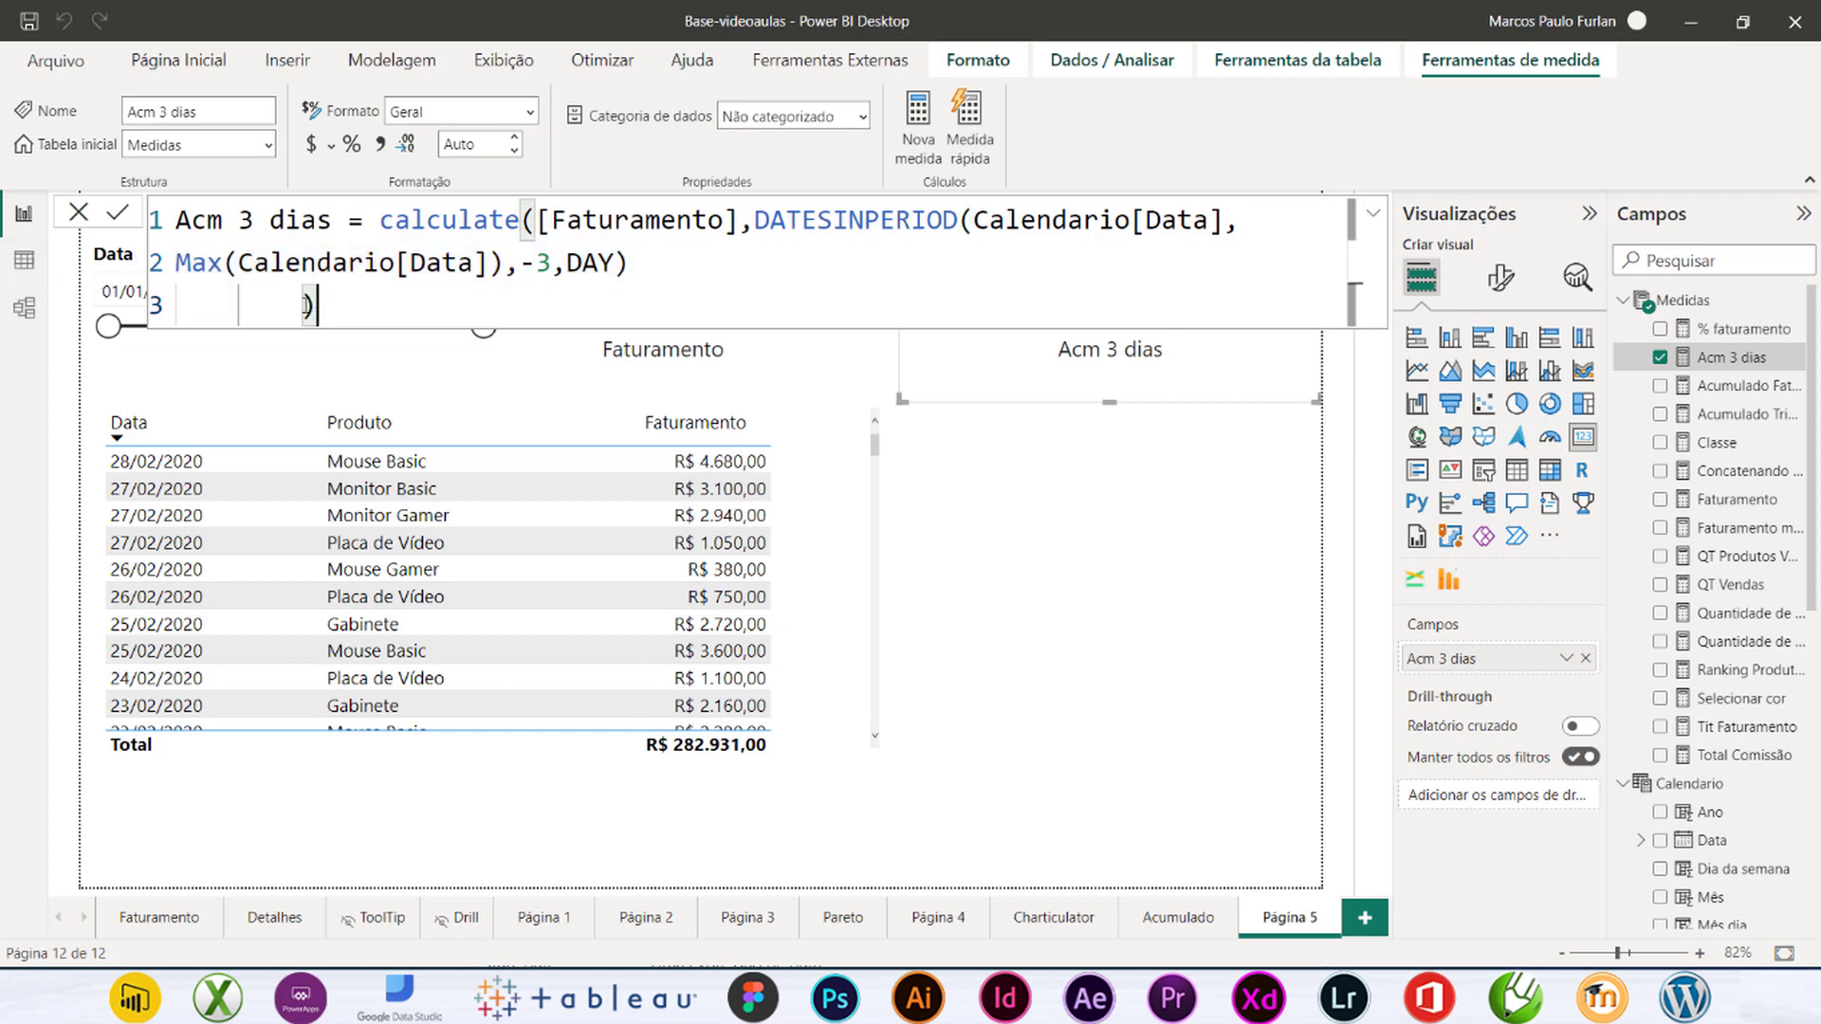
pyautogui.moveTo(302, 305); pyautogui.dragTo(173, 309)
pyautogui.press('Delete')
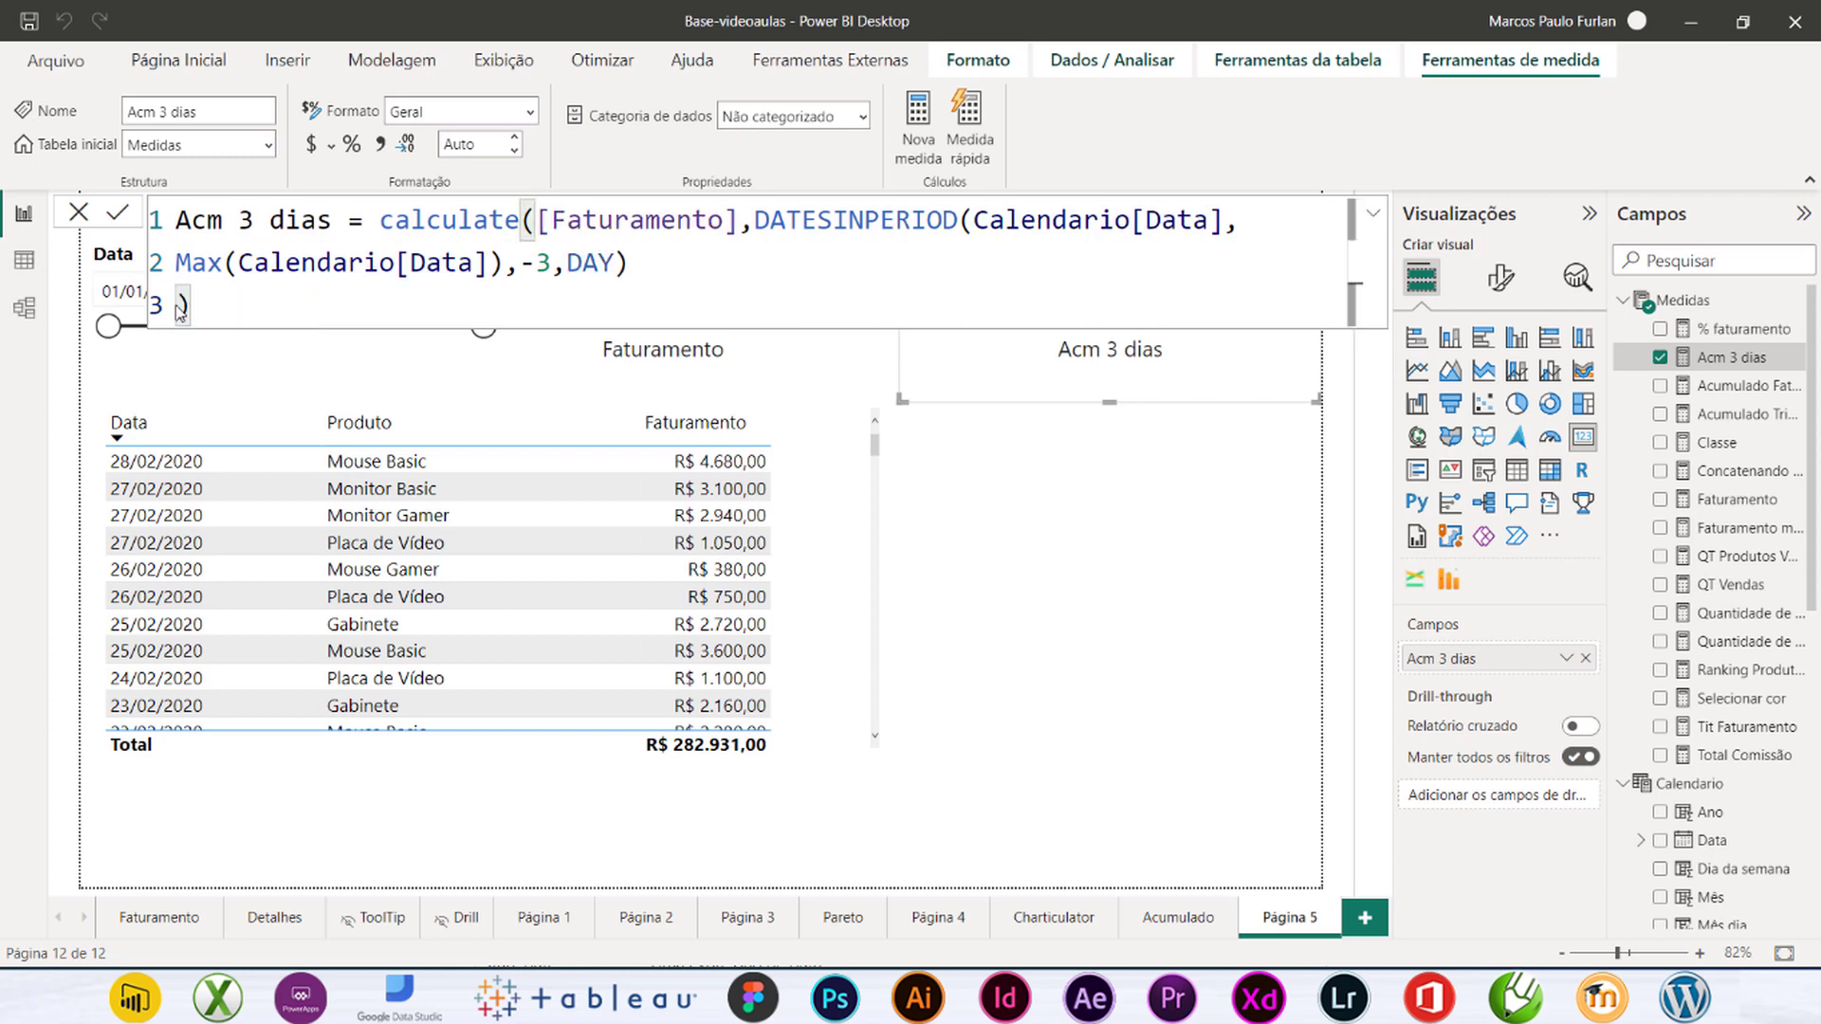
pyautogui.press('BackSpace')
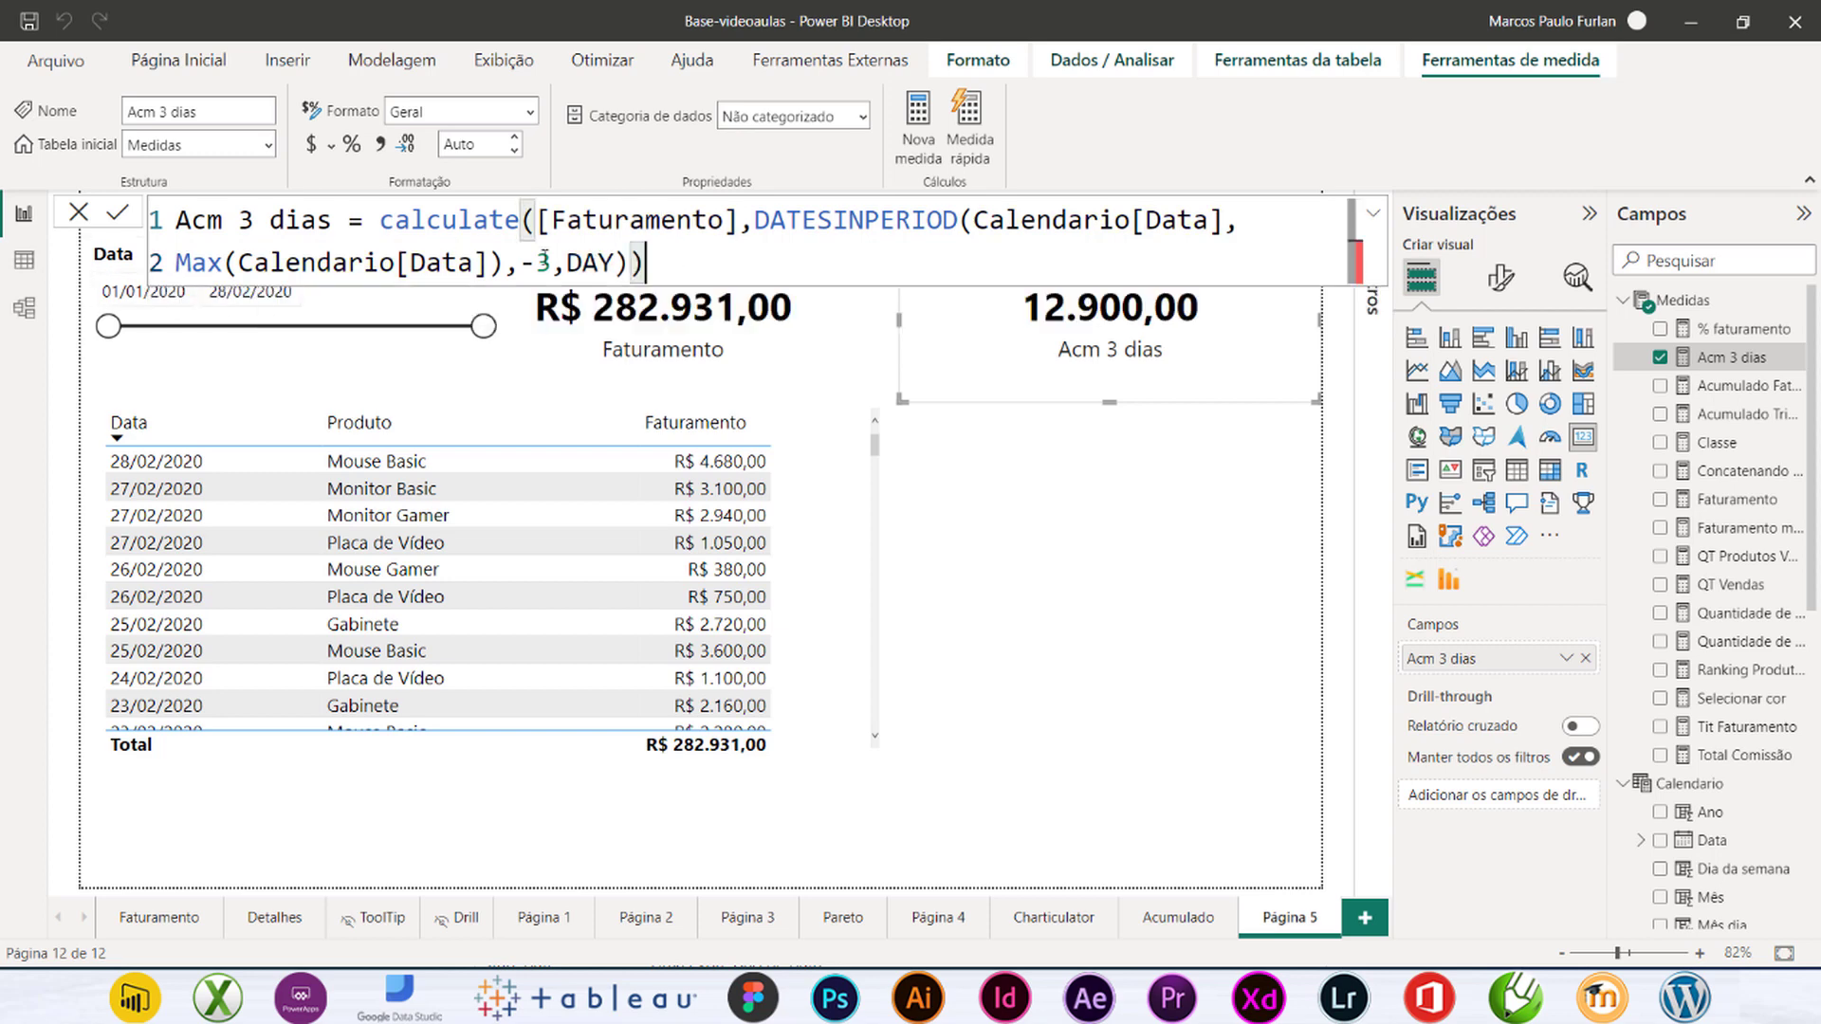
pyautogui.moveTo(644, 266); pyautogui.dragTo(158, 228)
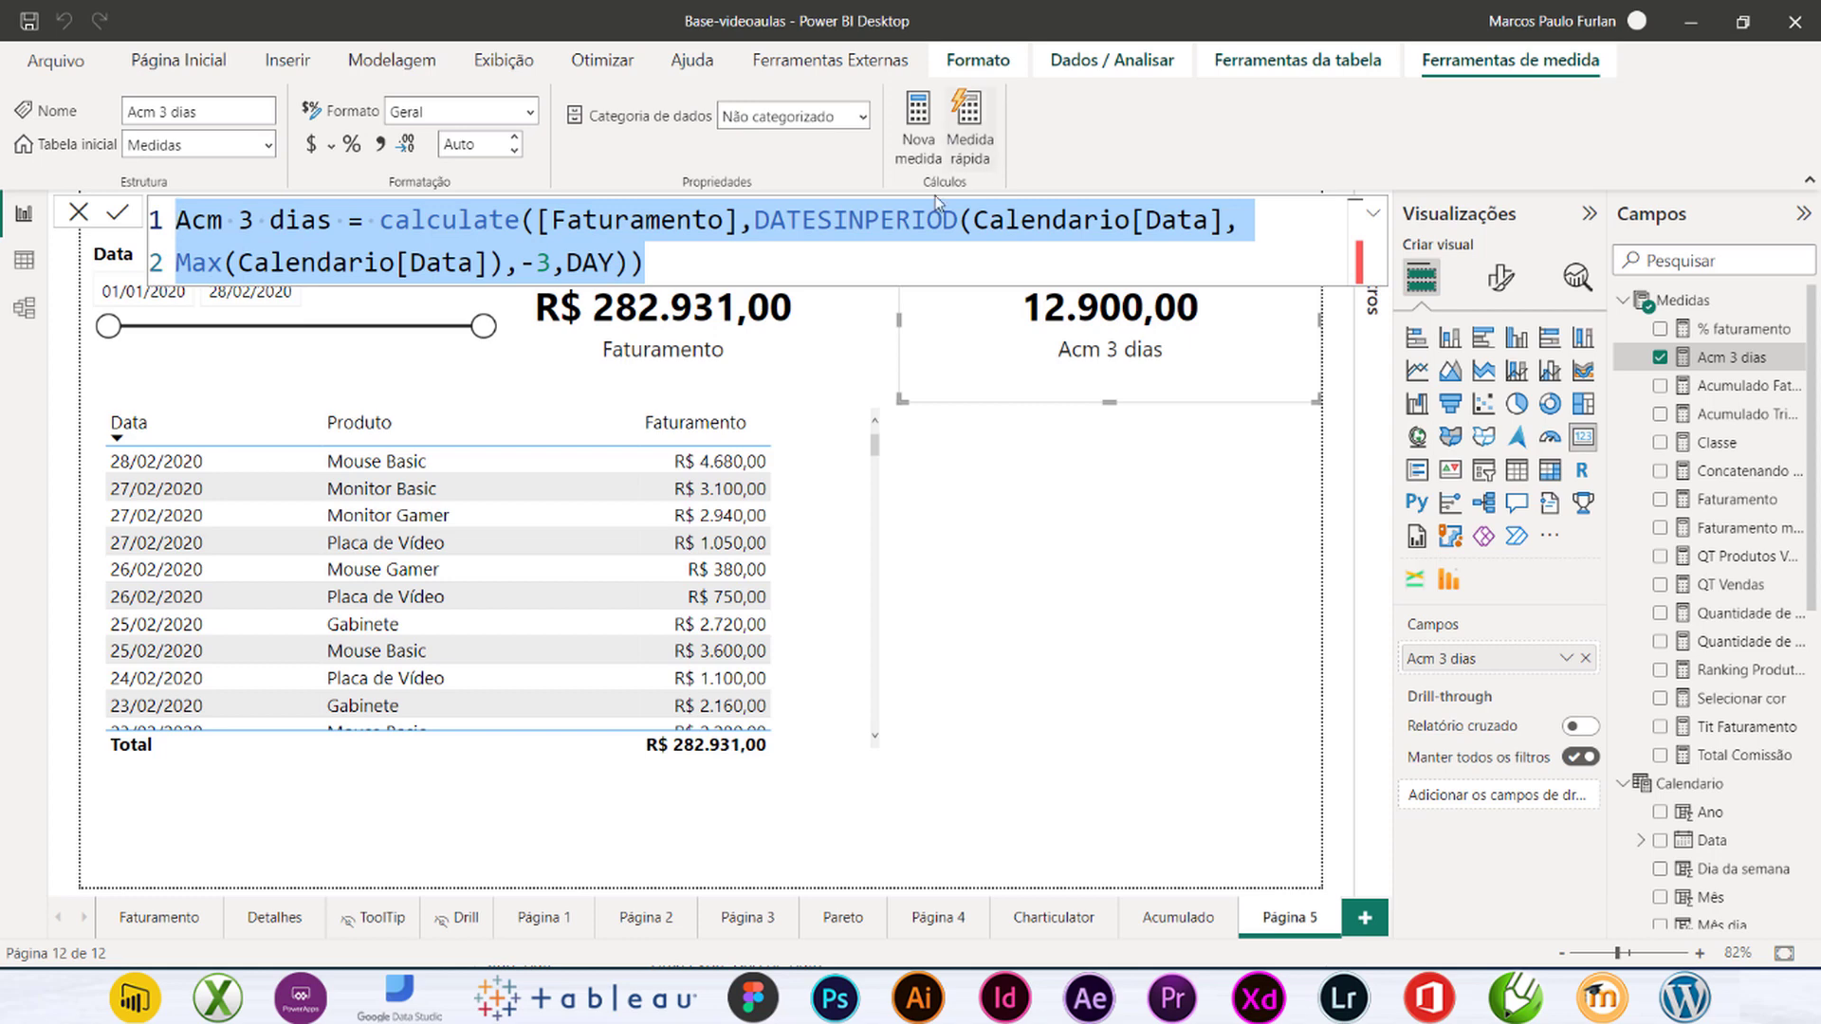
pyautogui.click(790, 274)
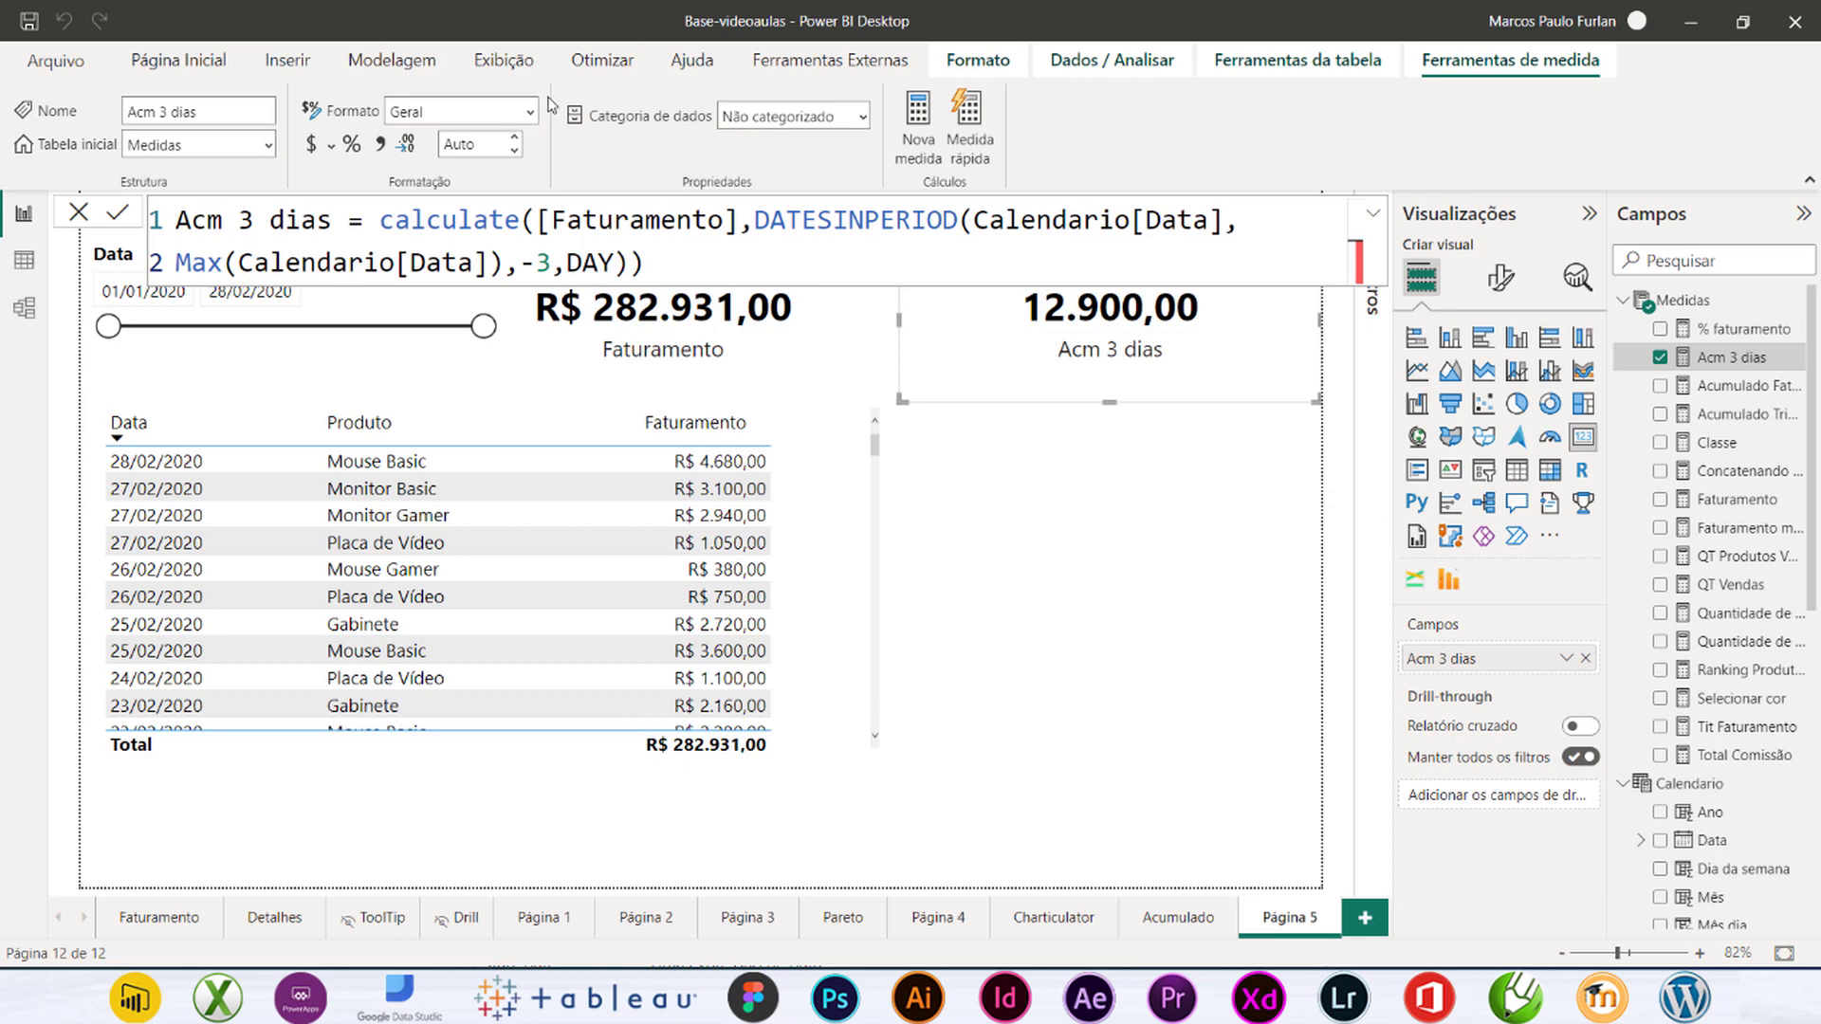
# Step: Launch Bravo for Power BI as an external tool, maximize it, and view its Formatar DAX and Analisar Modelo pages
pyautogui.click(830, 60)
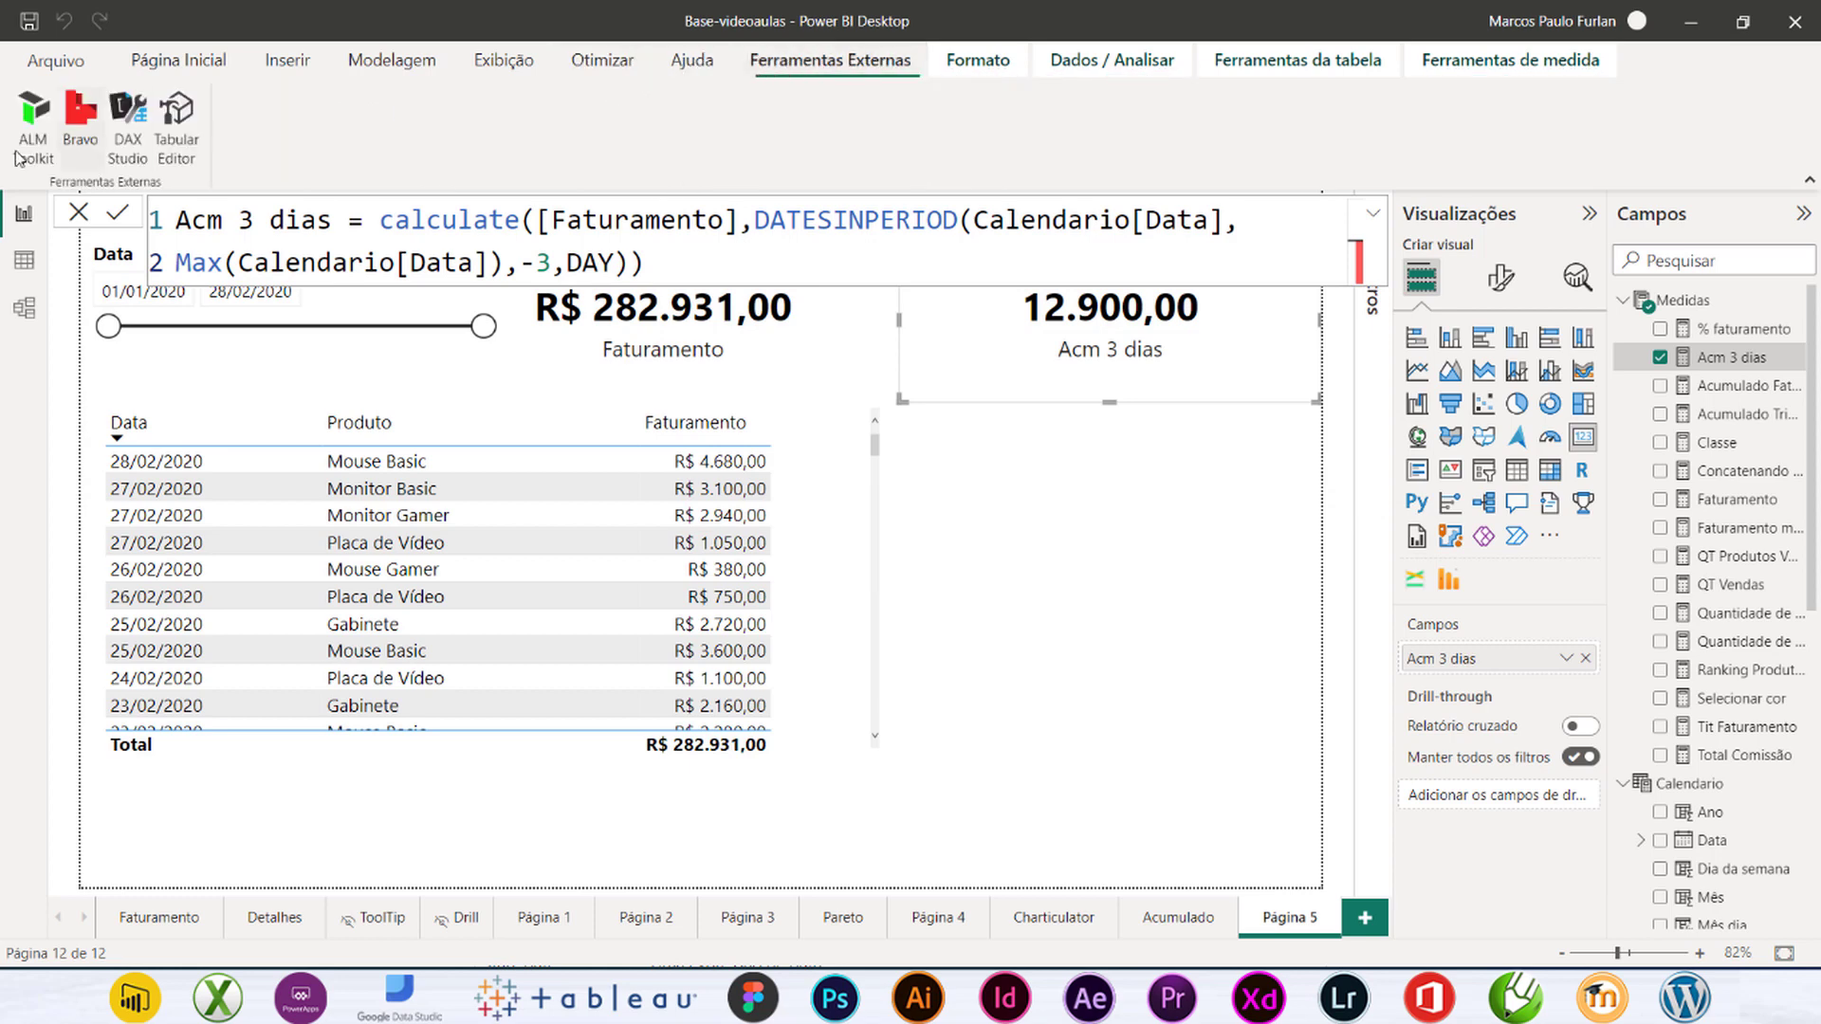
pyautogui.click(77, 120)
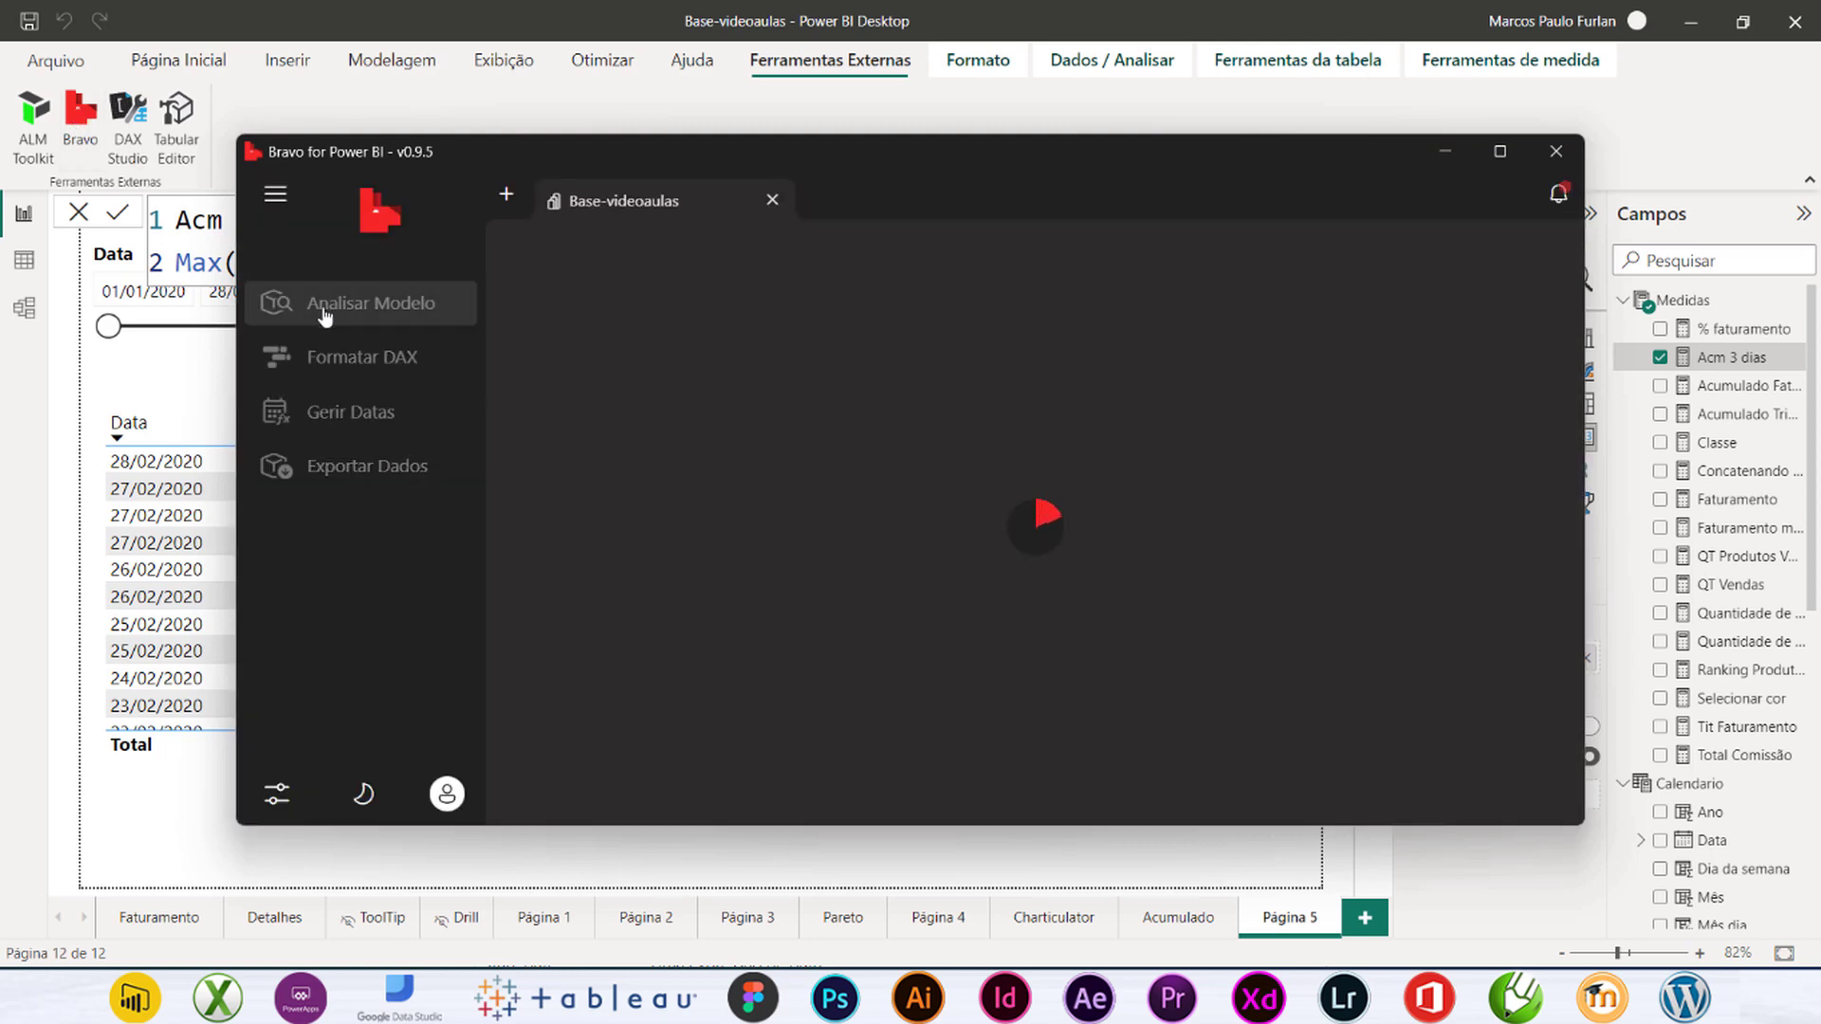
pyautogui.click(353, 356)
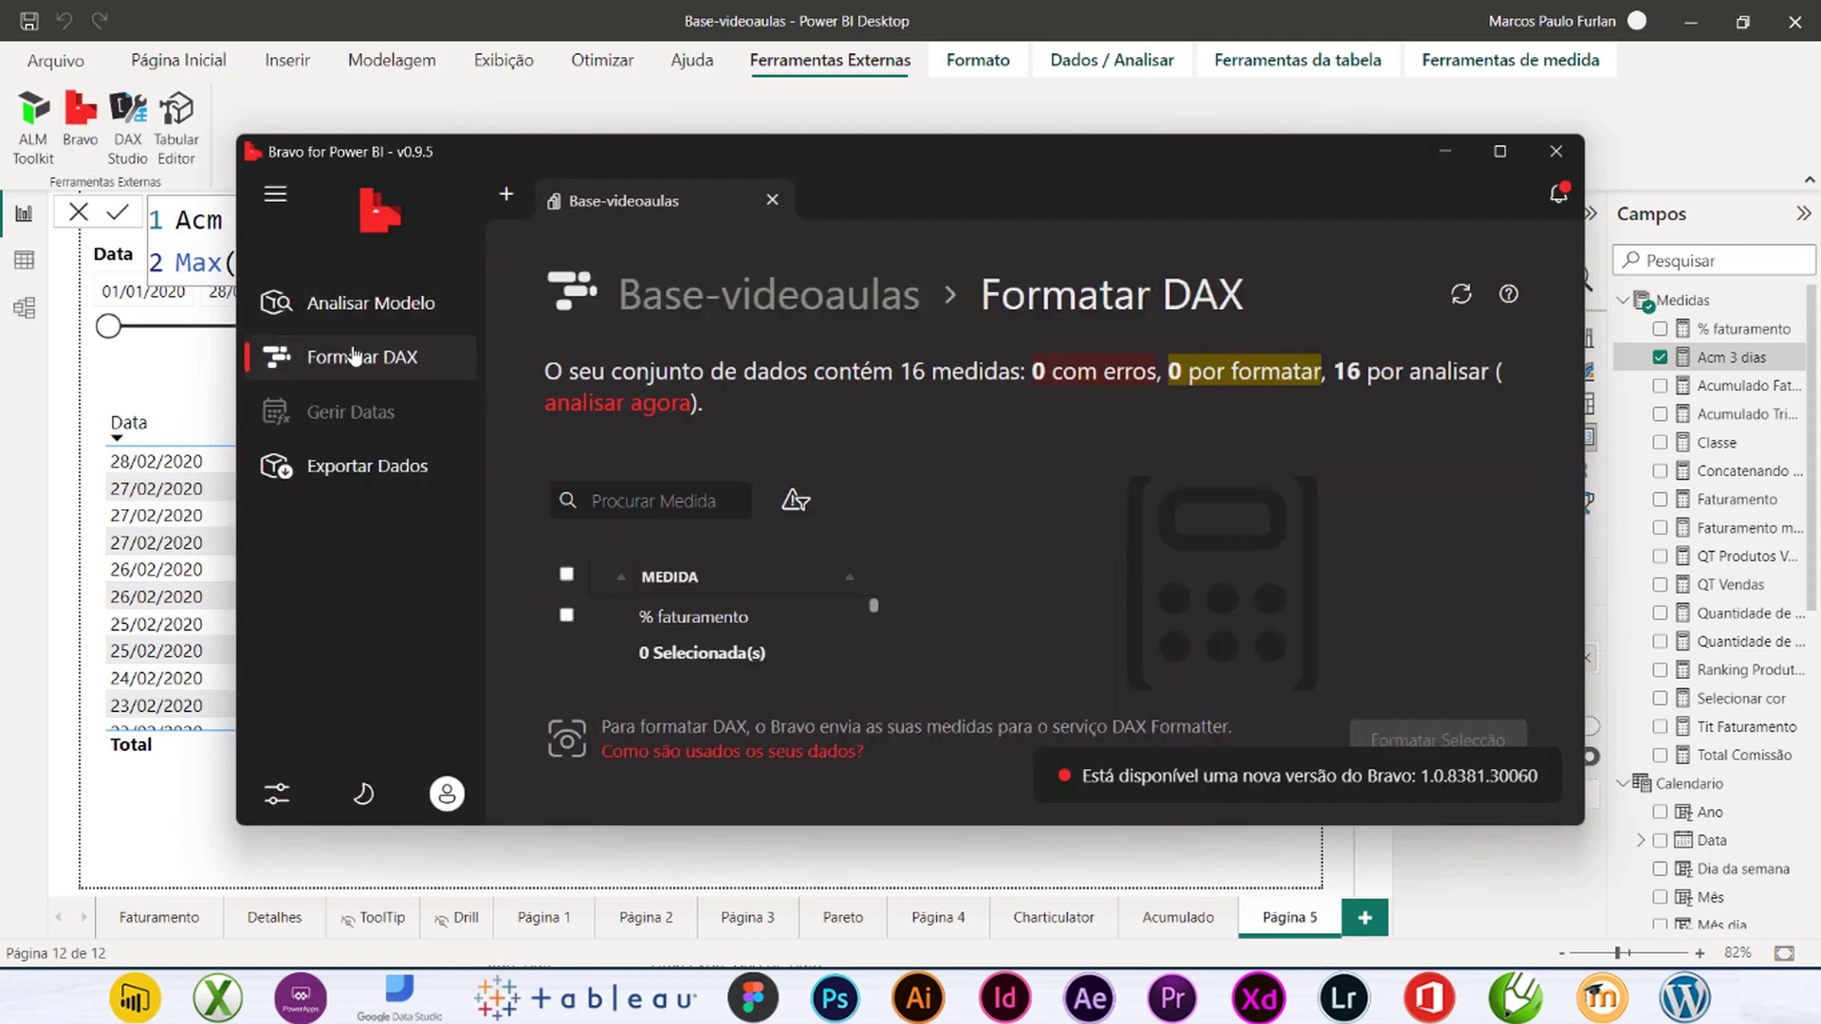
pyautogui.click(697, 584)
pyautogui.click(1499, 150)
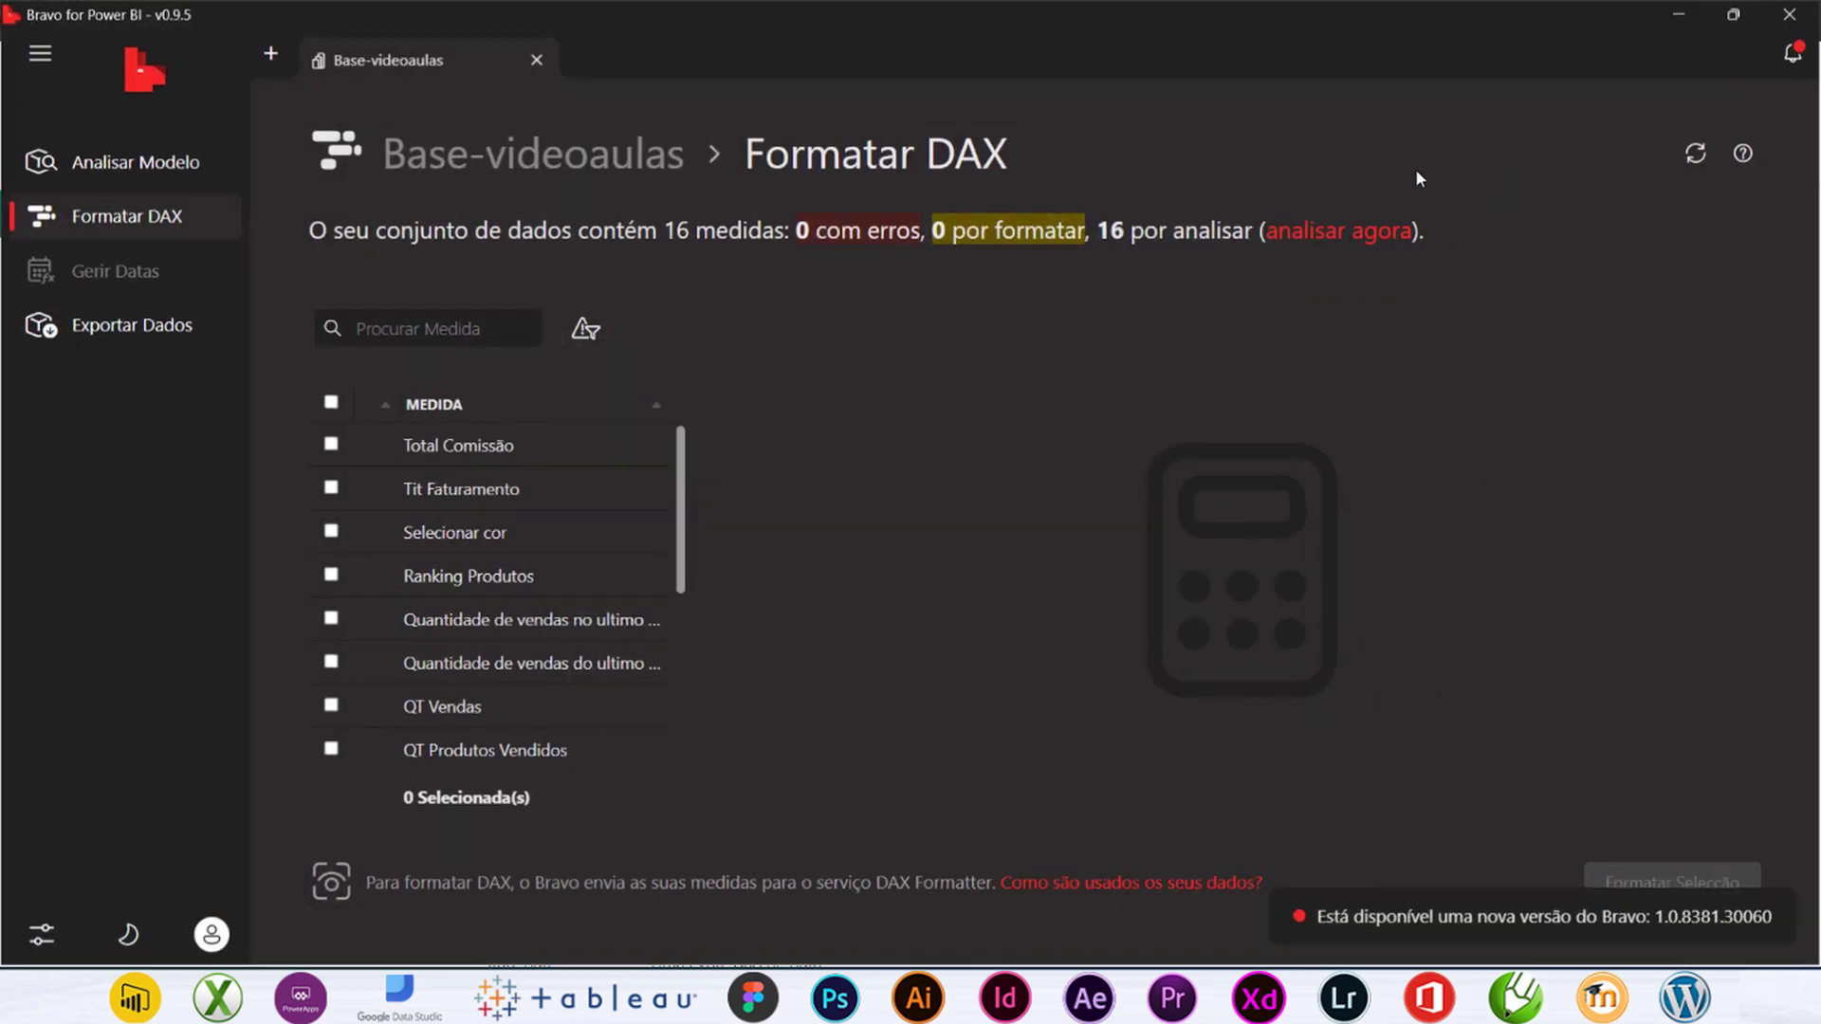
pyautogui.click(152, 162)
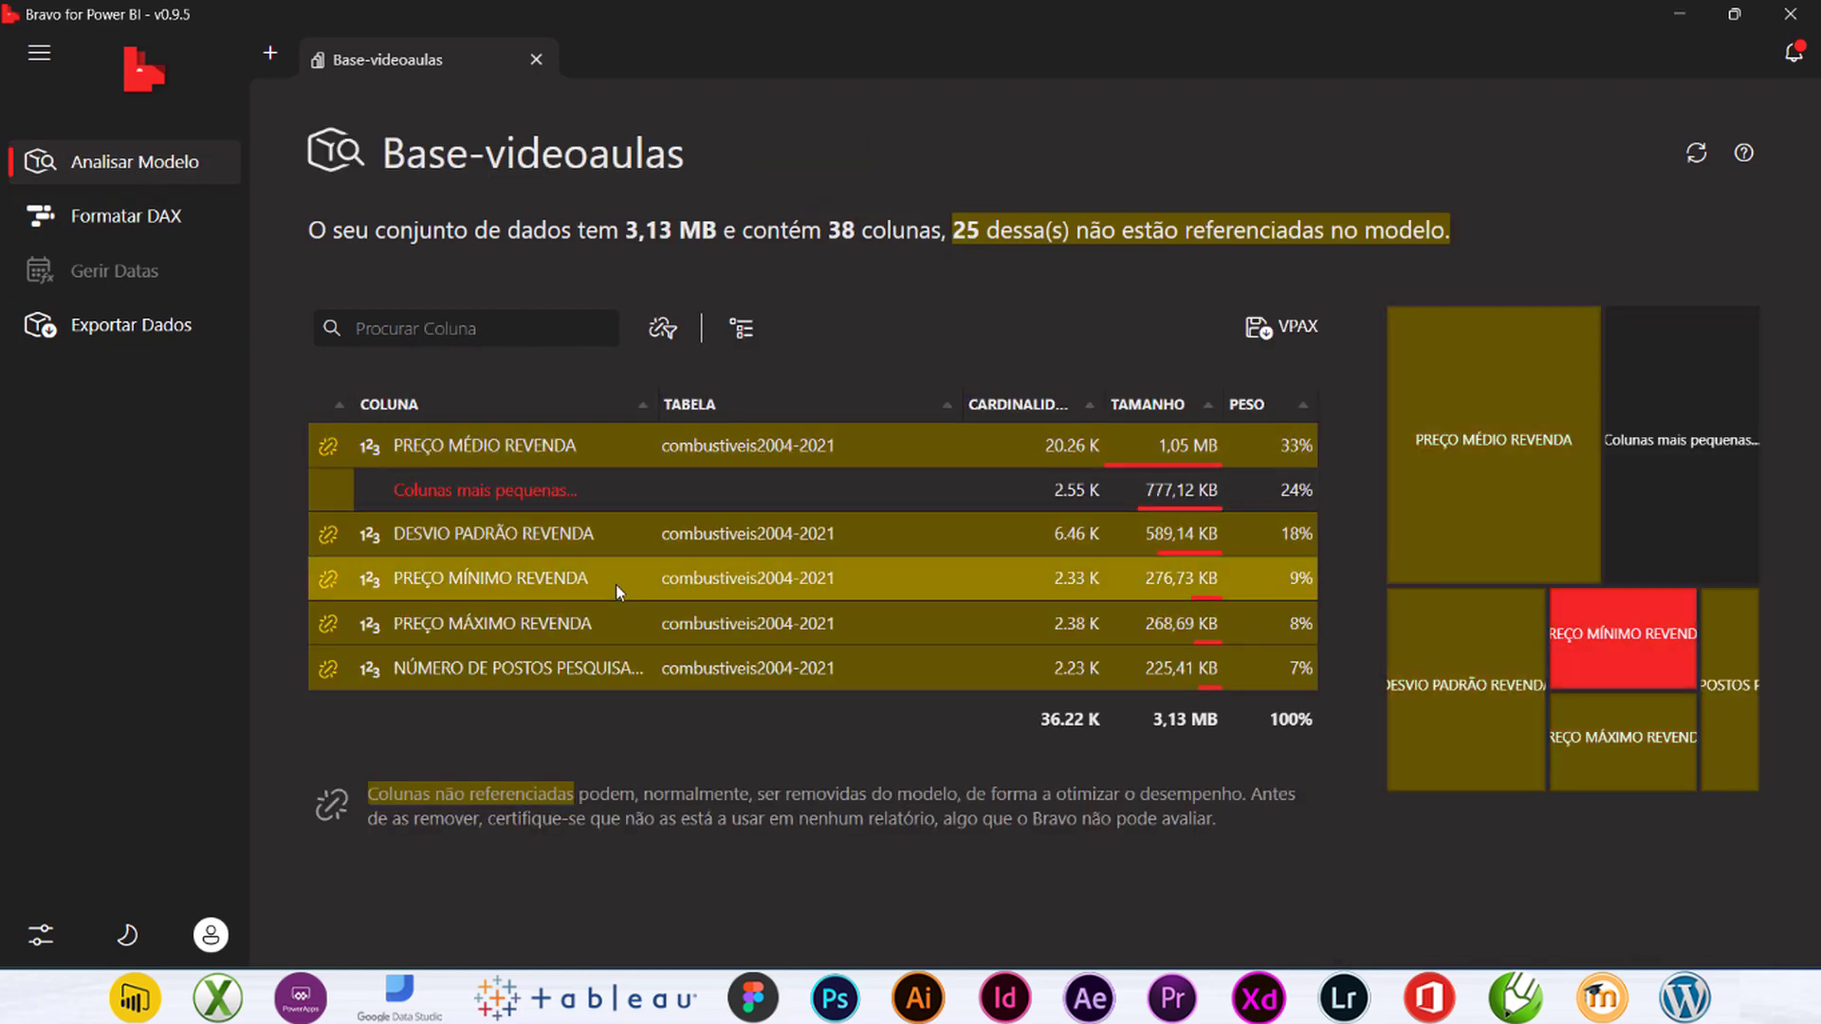
# Step: Generate a formatted preview of the Acm 3 dias measure on Bravo's Formatar DAX page
pyautogui.click(119, 218)
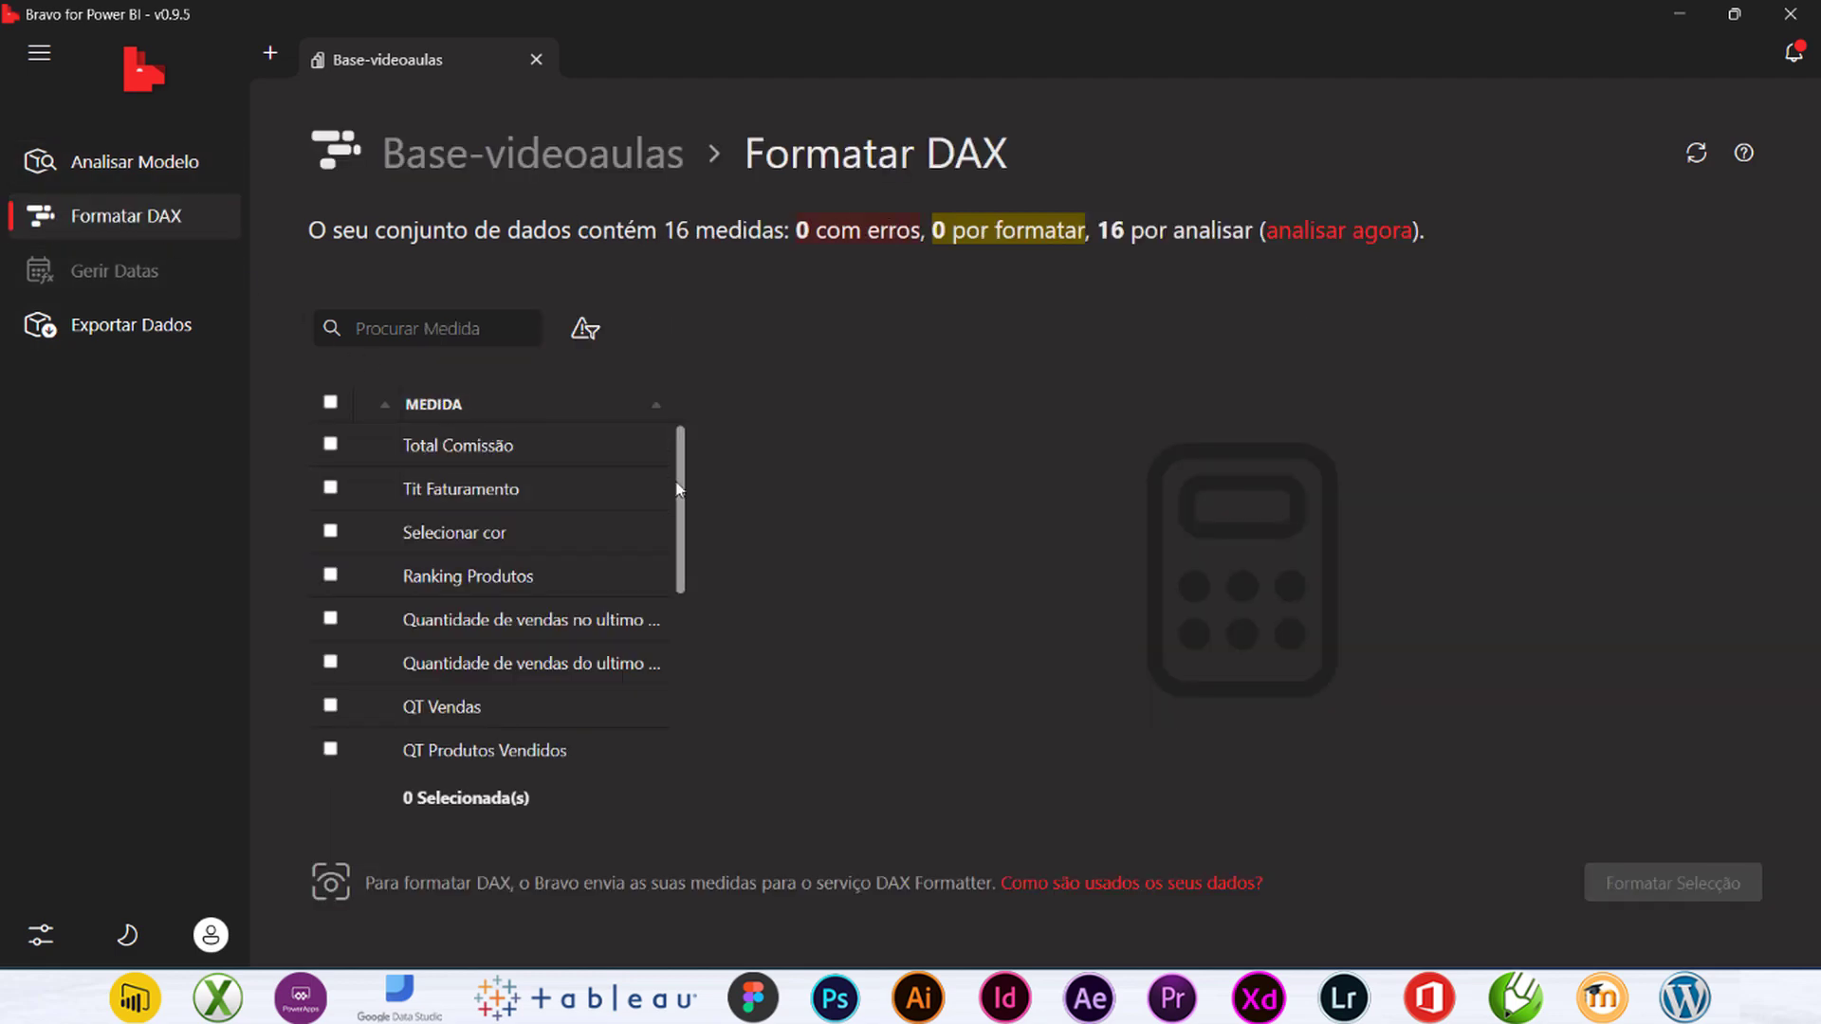
pyautogui.scroll(-4, 669, 713)
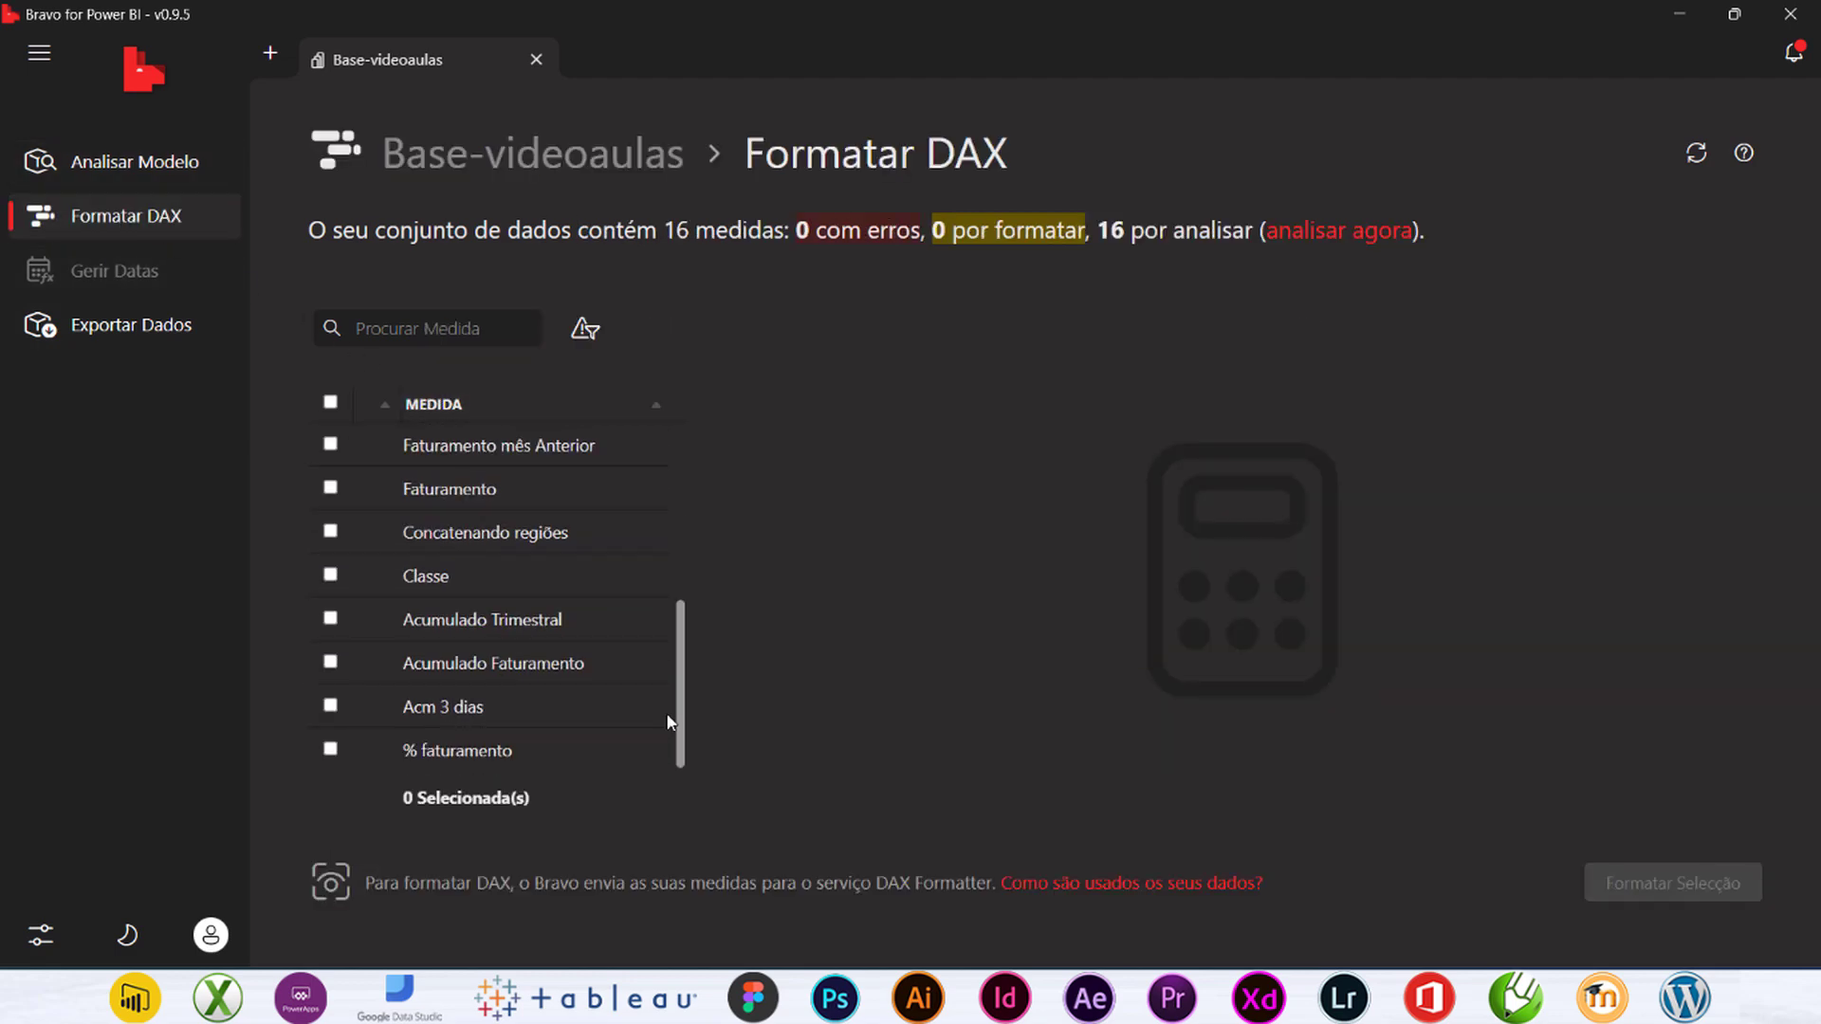
pyautogui.click(513, 704)
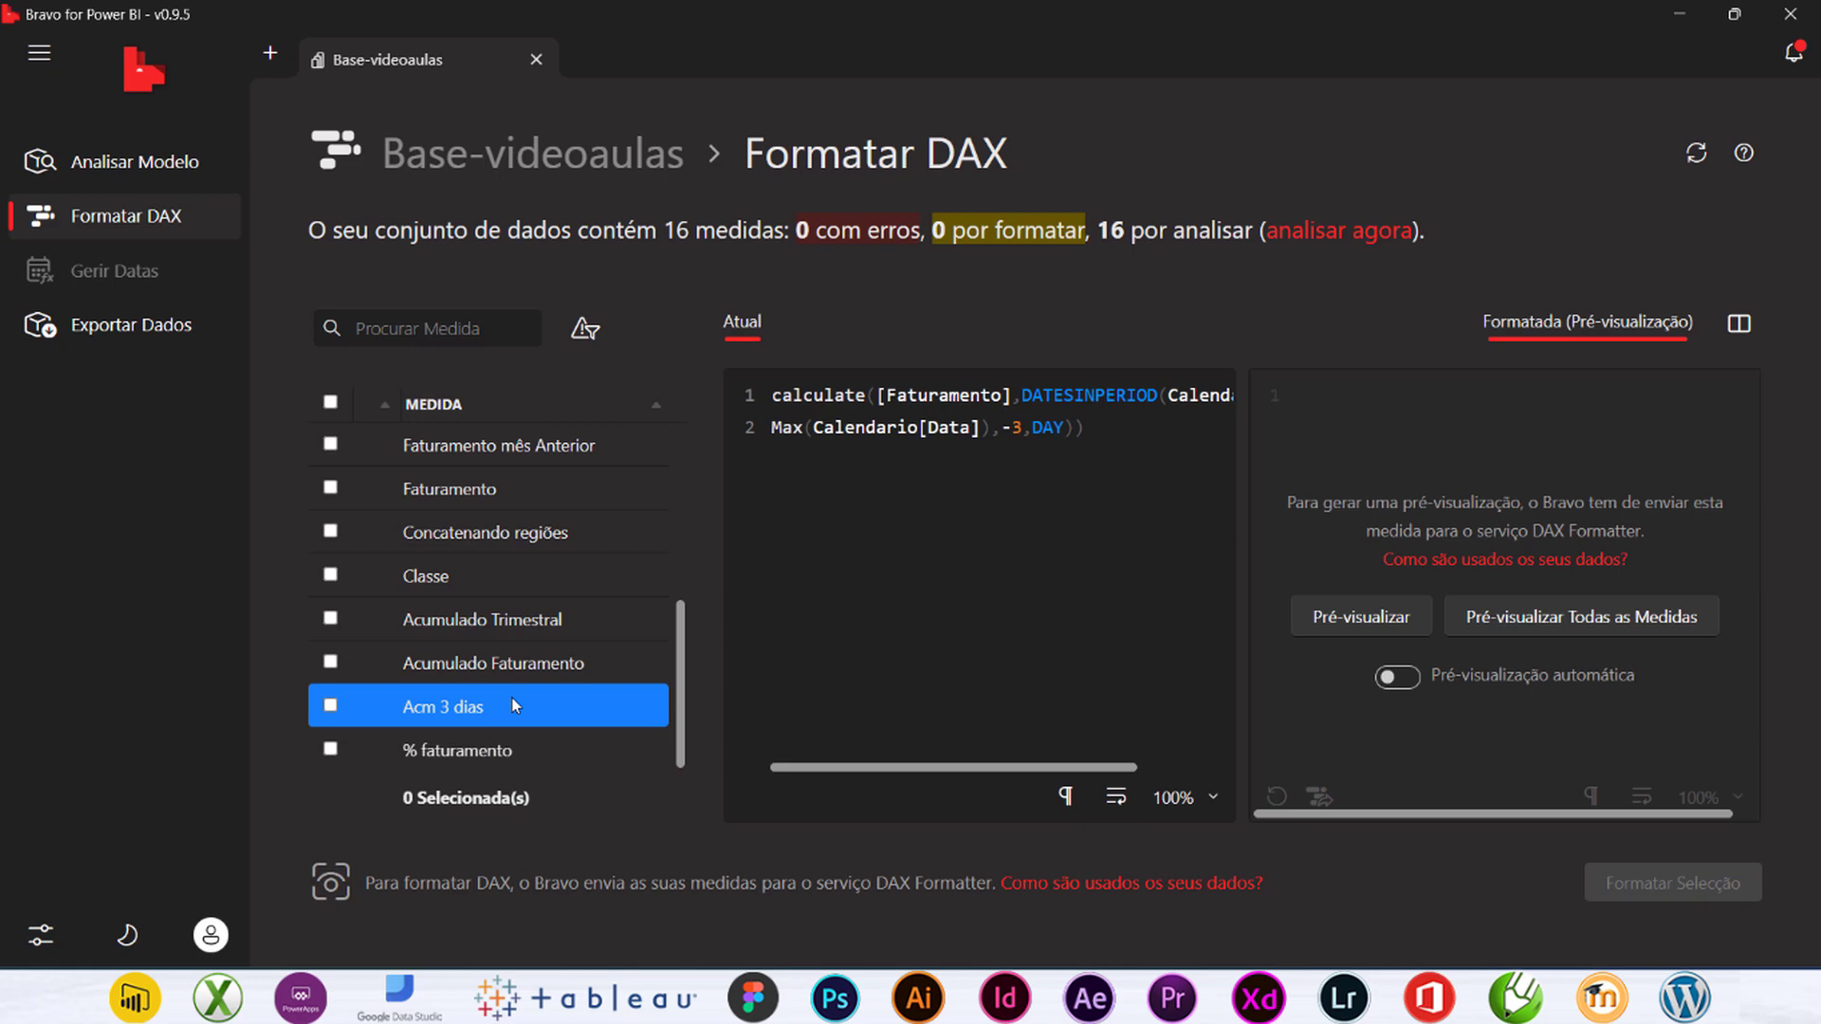
pyautogui.click(1127, 429)
pyautogui.hotkey('ctrl', 'a')
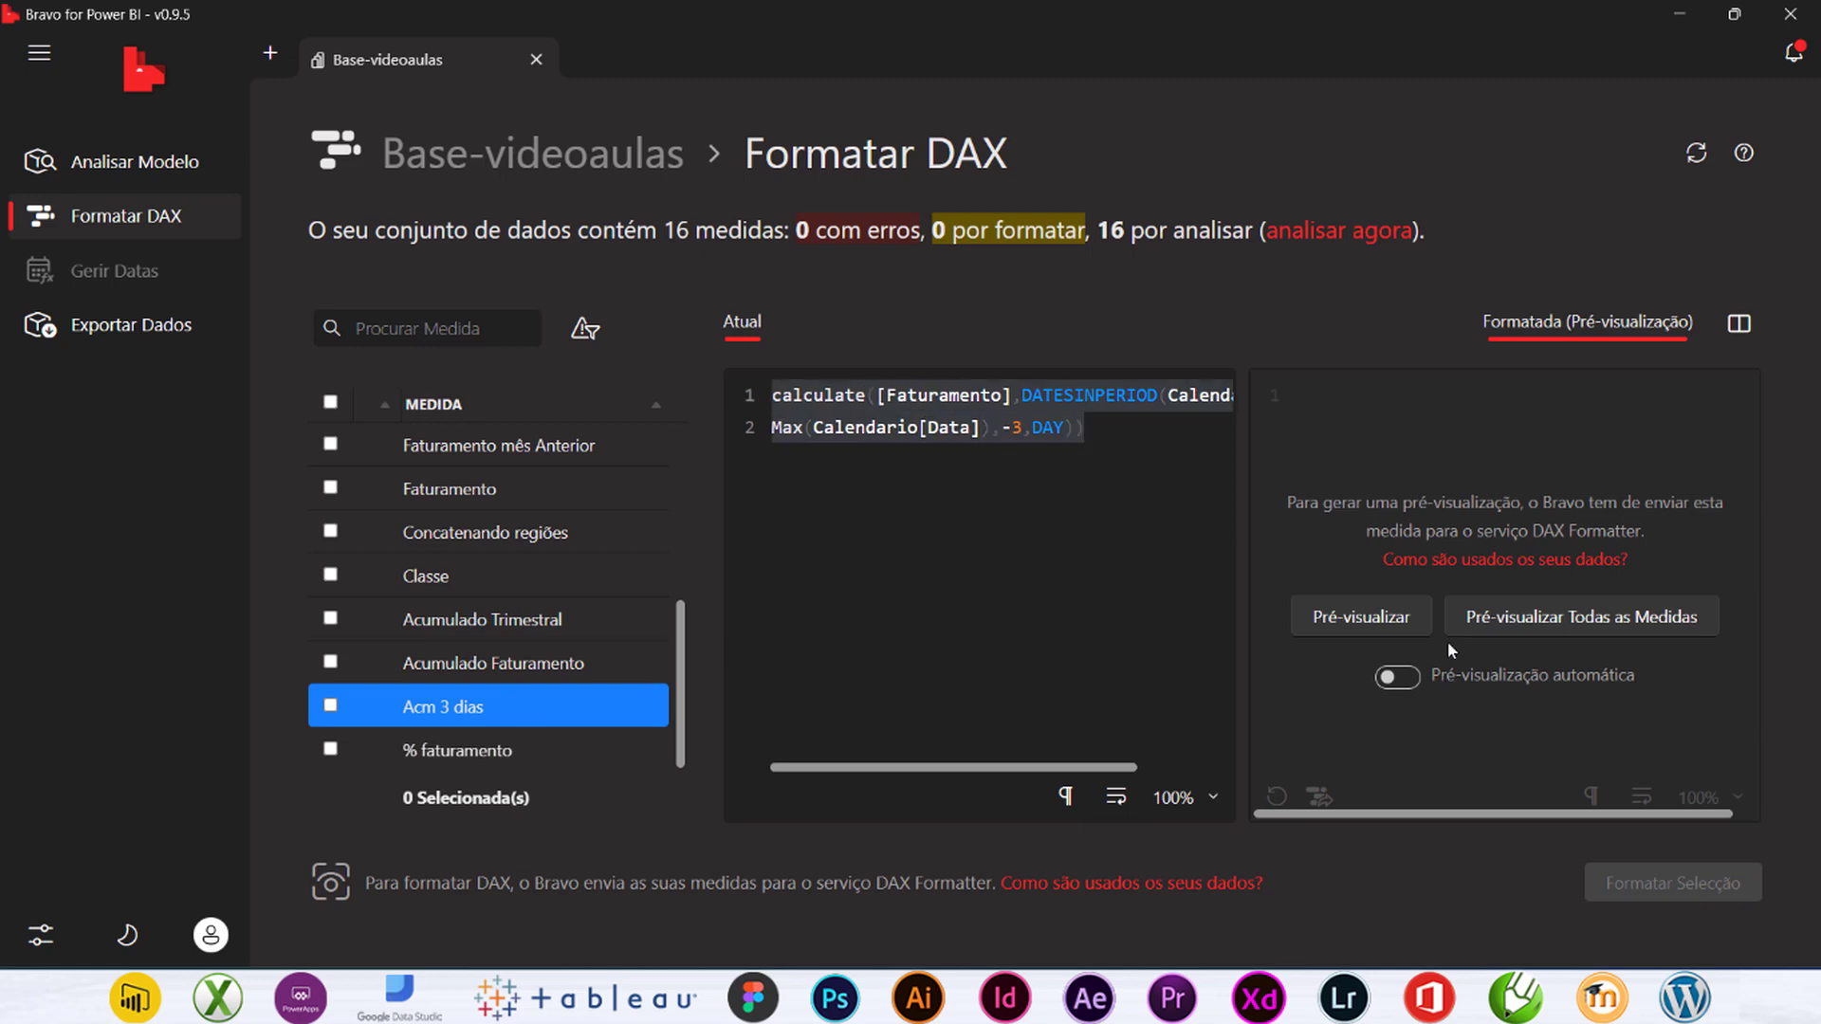
pyautogui.click(1391, 621)
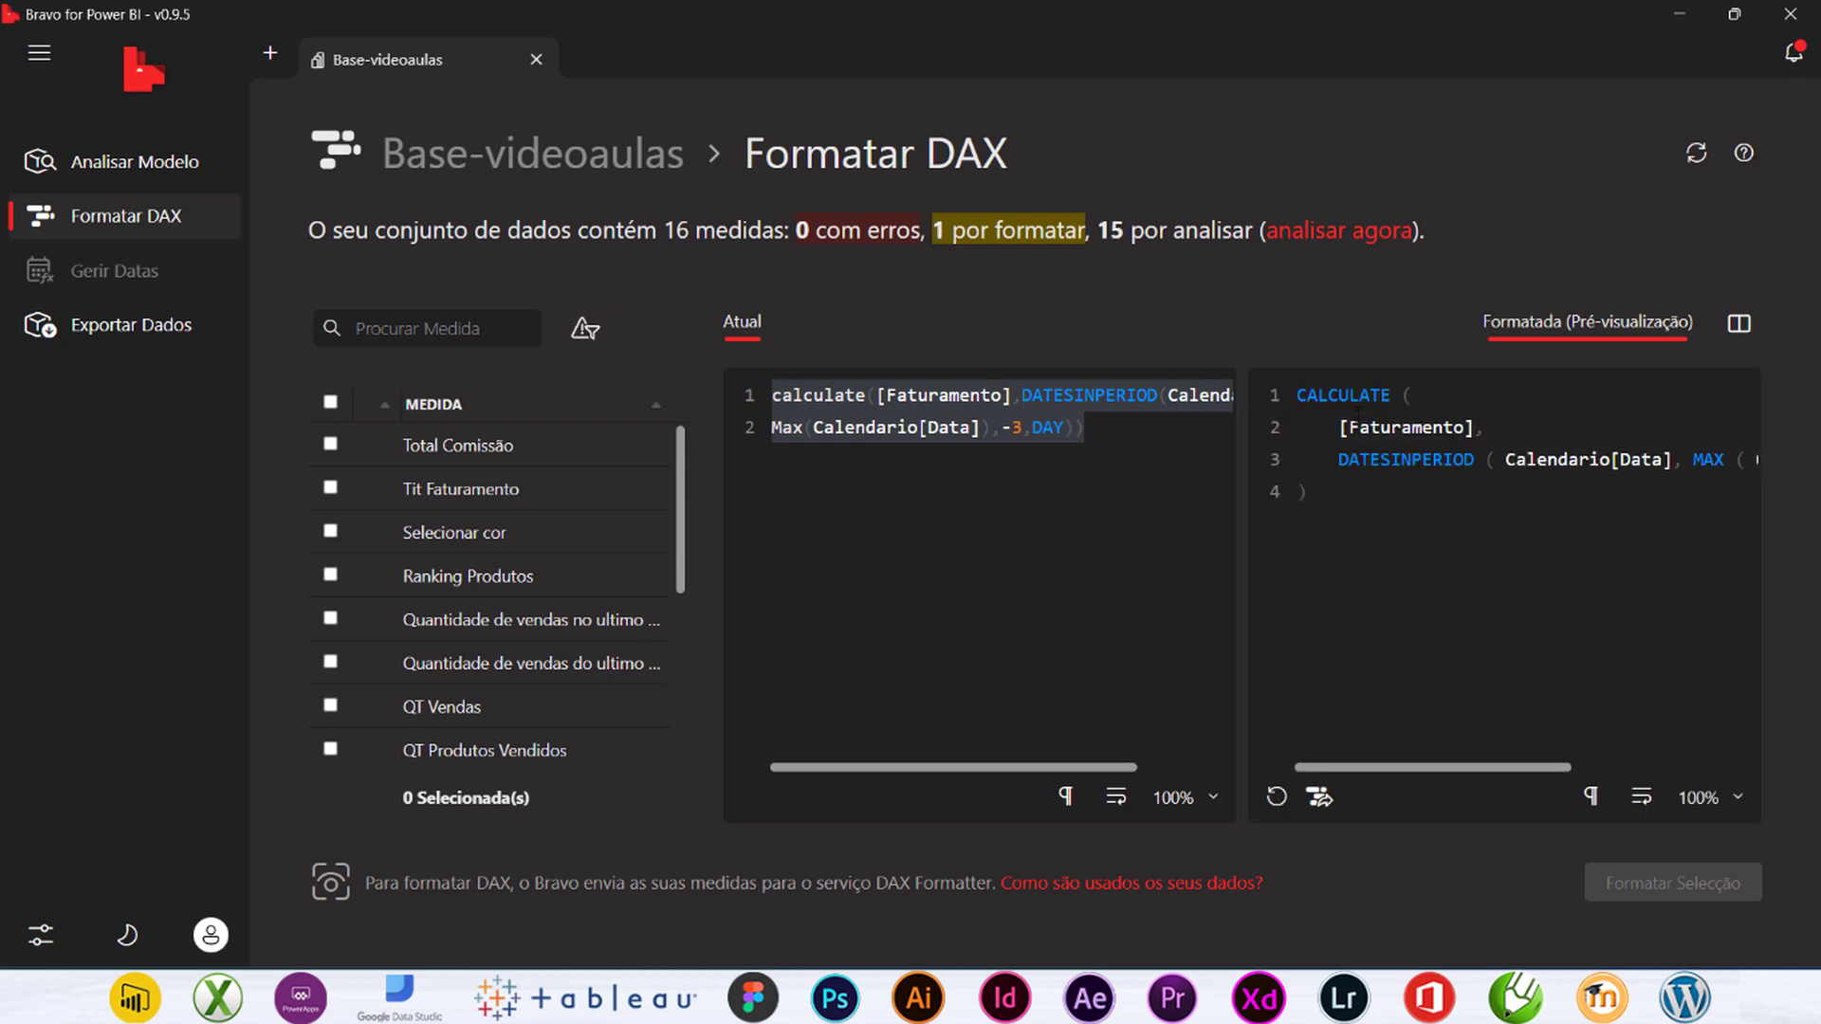
# Step: Examine the full width of the formatted Acm 3 dias preview, close Bravo, and deselect the card on the Power BI report page
pyautogui.moveTo(1396, 769); pyautogui.dragTo(1294, 696)
pyautogui.moveTo(1293, 696); pyautogui.dragTo(1627, 679)
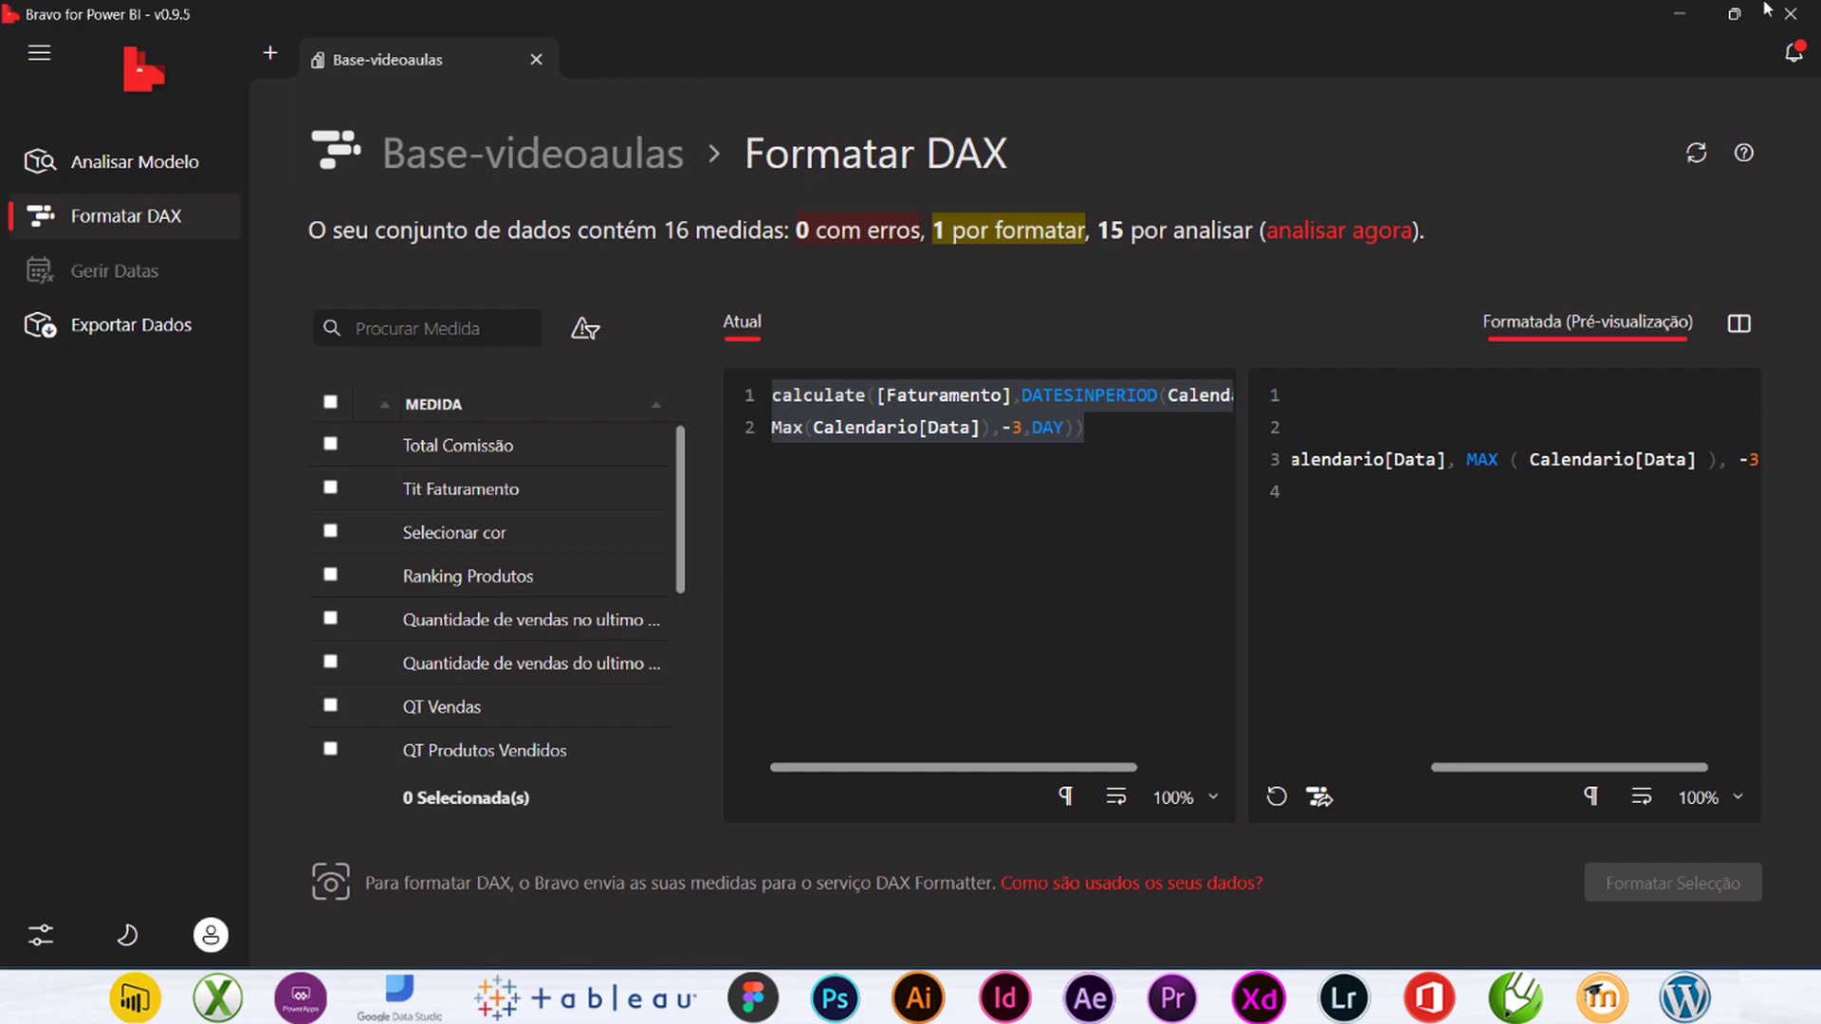
pyautogui.click(1790, 13)
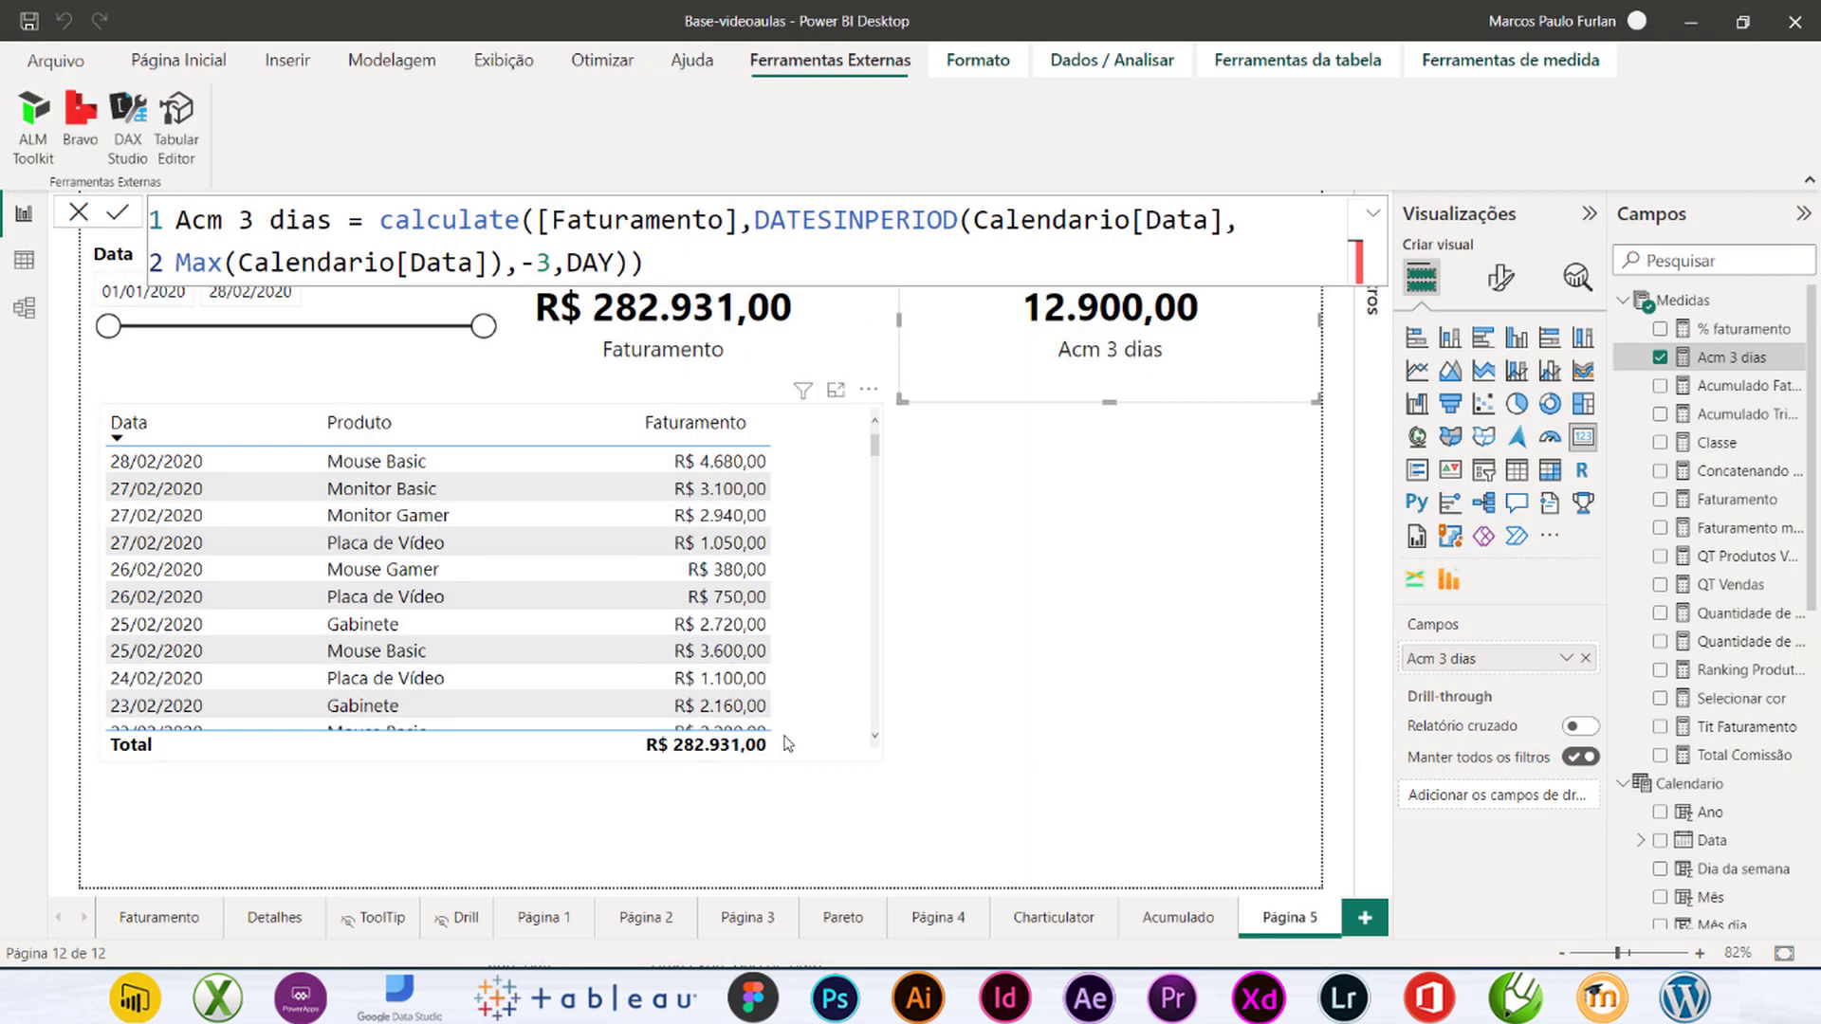
pyautogui.click(1043, 535)
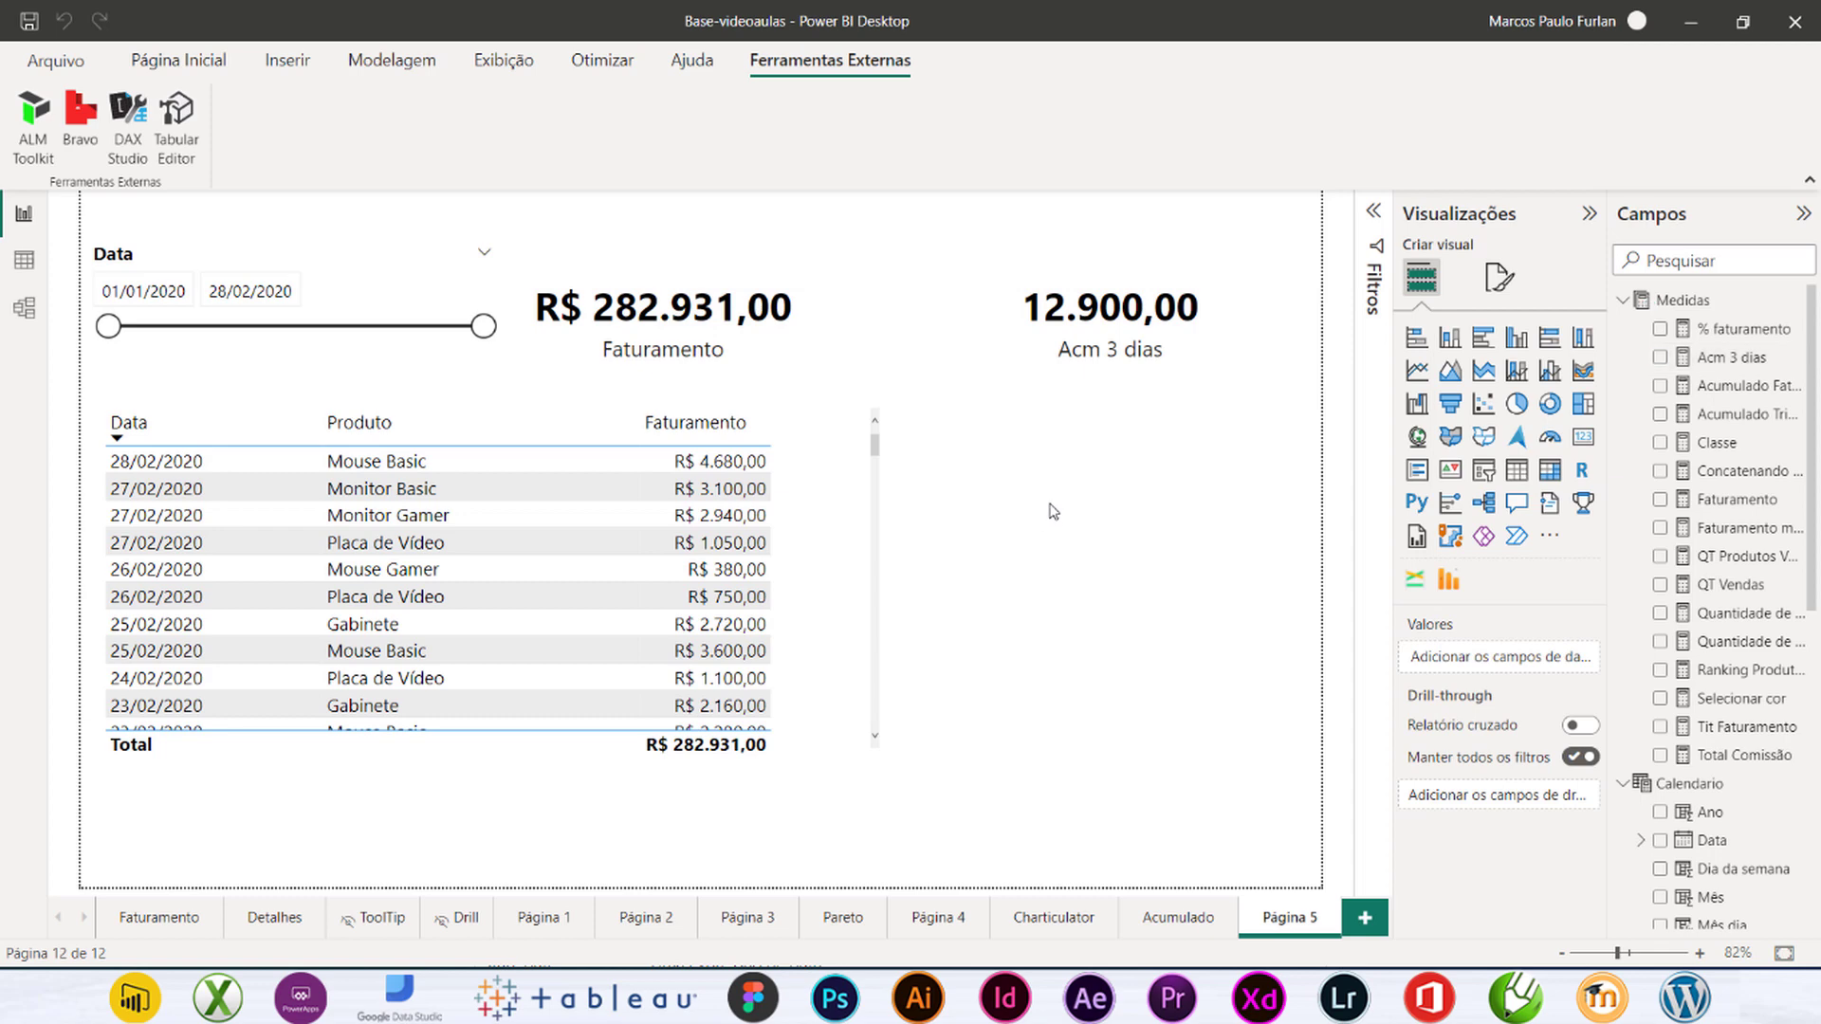
# Step: Duplicate the Data, Produto and Faturamento table, place the copy below the Acm 3 dias card, and narrow it to fit there
pyautogui.click(852, 513)
pyautogui.click(1120, 554)
pyautogui.hotkey('ctrl', 'v')
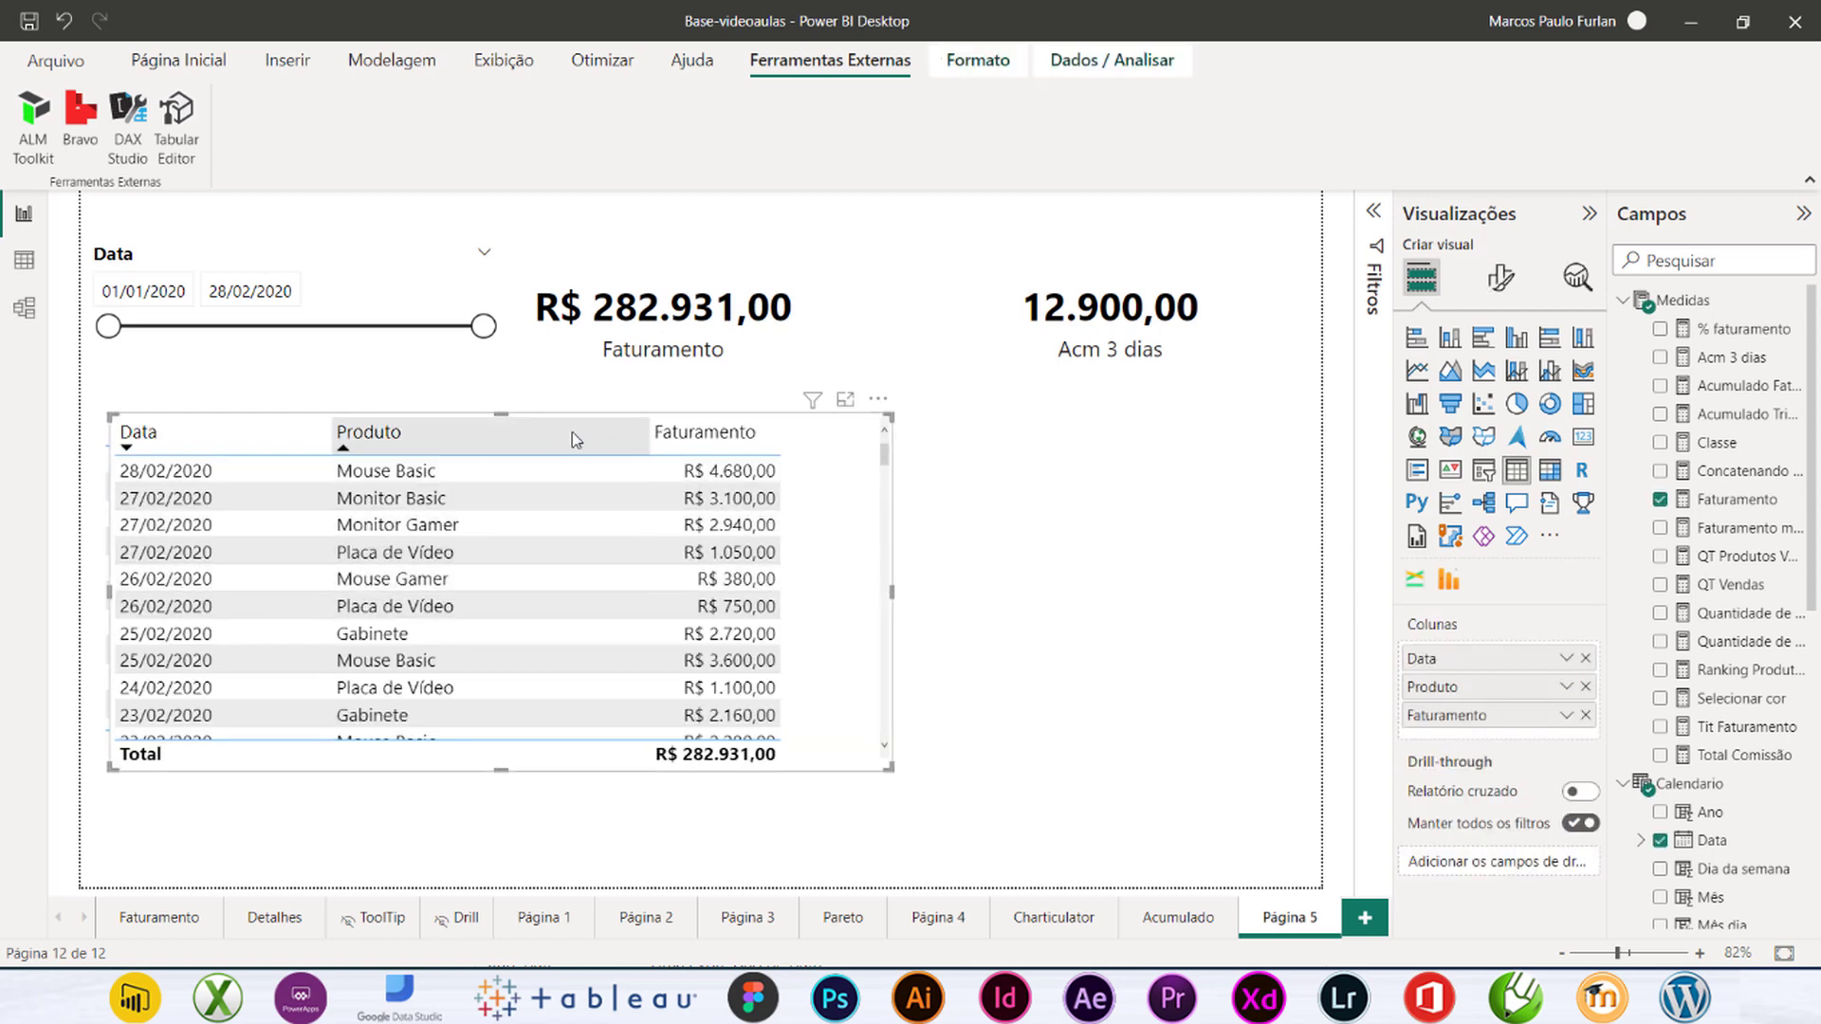
pyautogui.moveTo(878, 406); pyautogui.dragTo(1251, 408)
pyautogui.moveTo(481, 592); pyautogui.dragTo(899, 594)
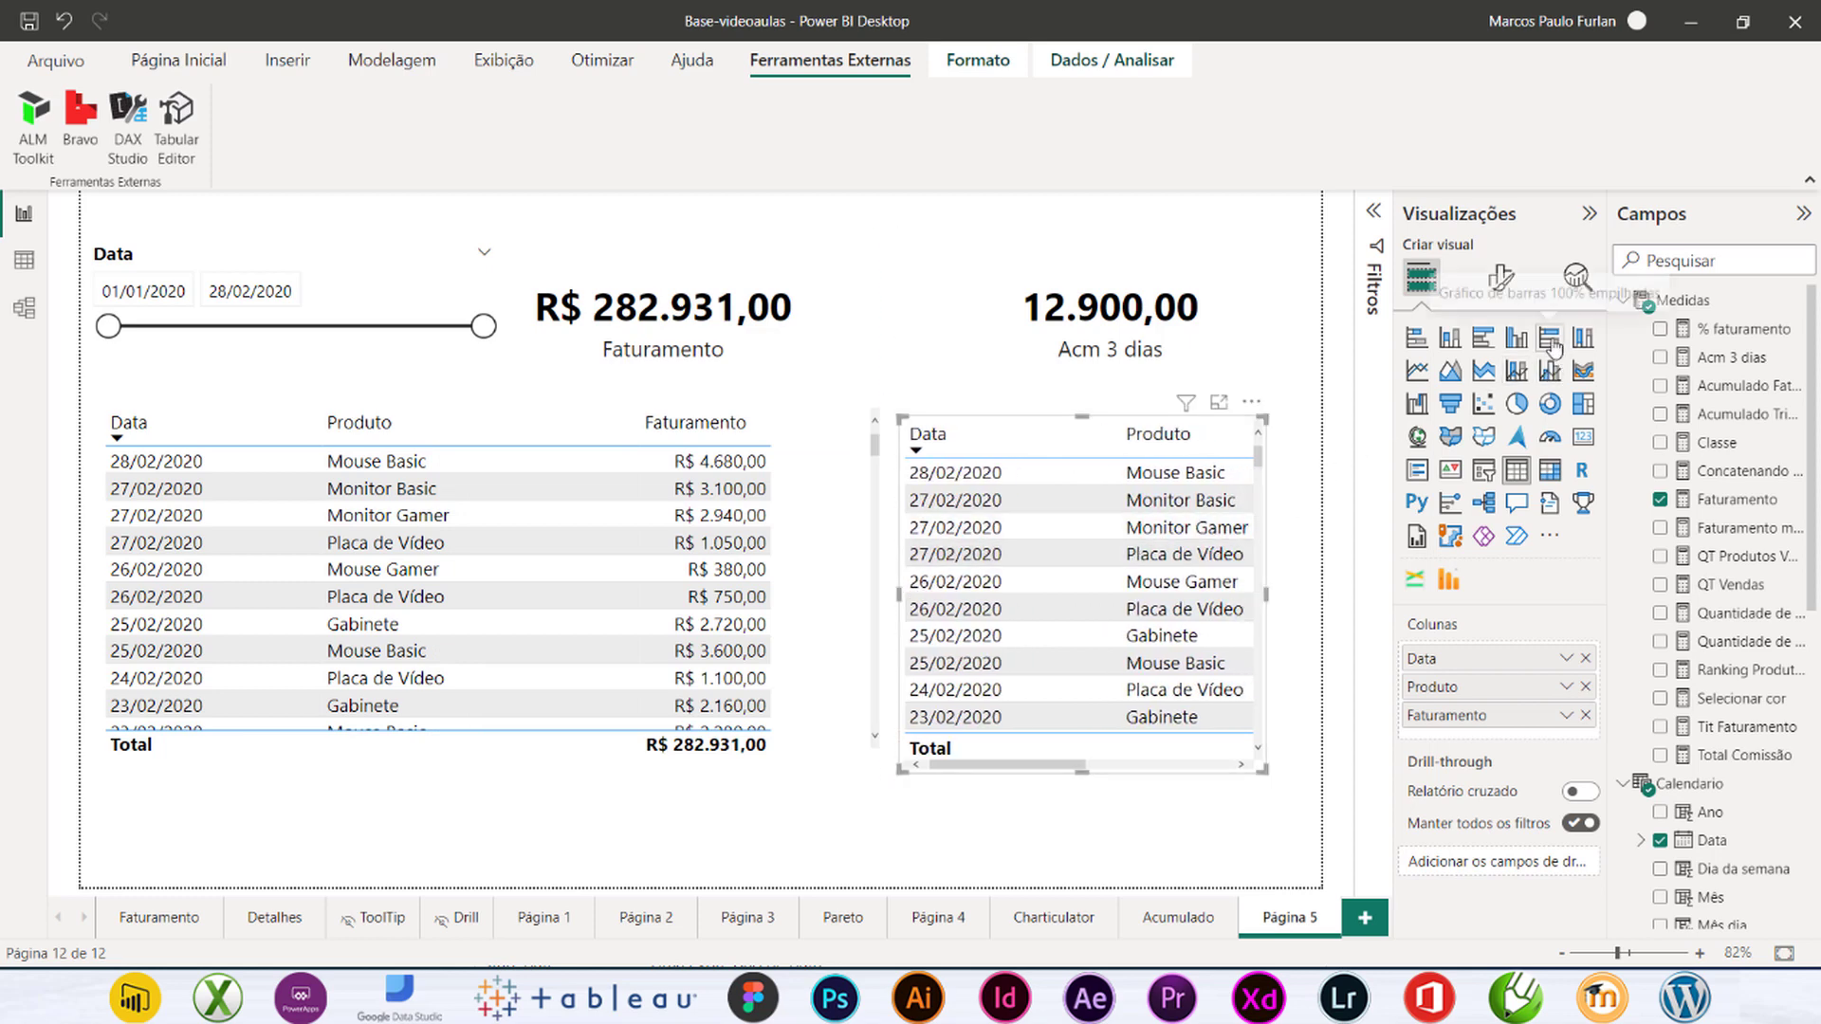
# Step: Convert the table copy to a clustered bar chart with only Produto on the Y axis and Acm 3 dias on the X axis
pyautogui.click(1485, 339)
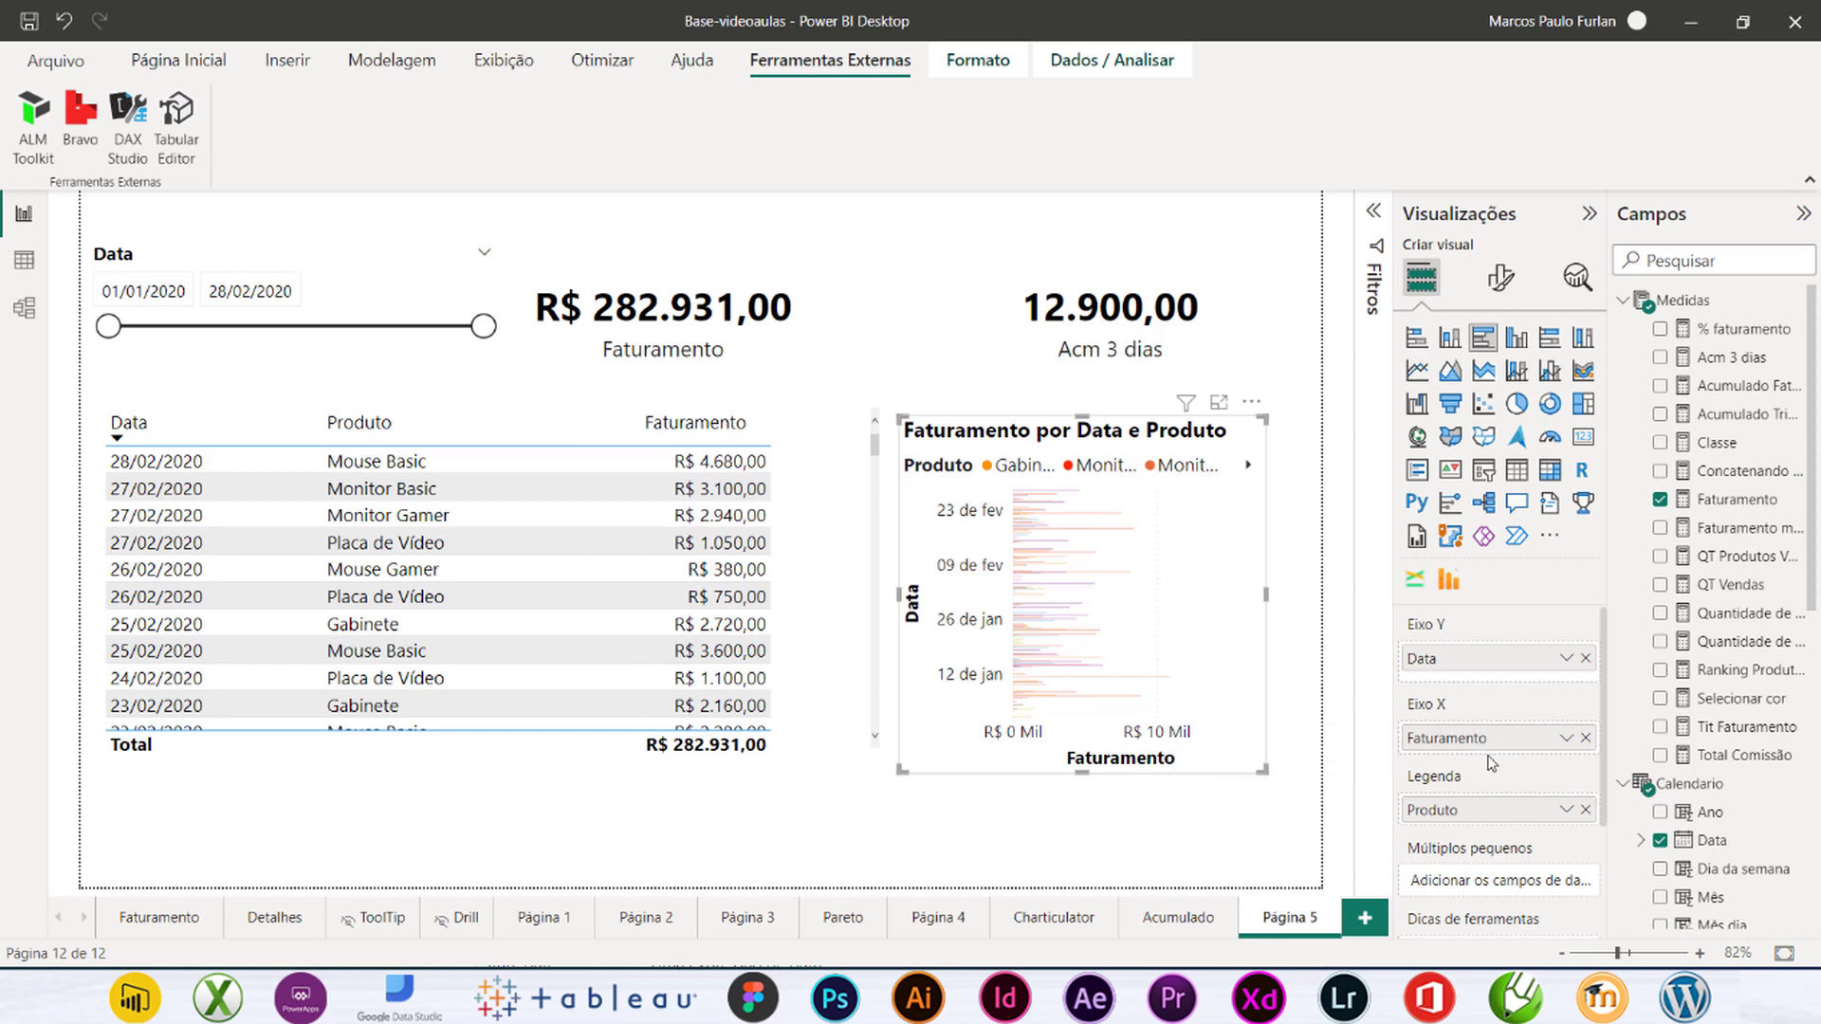
pyautogui.click(1584, 739)
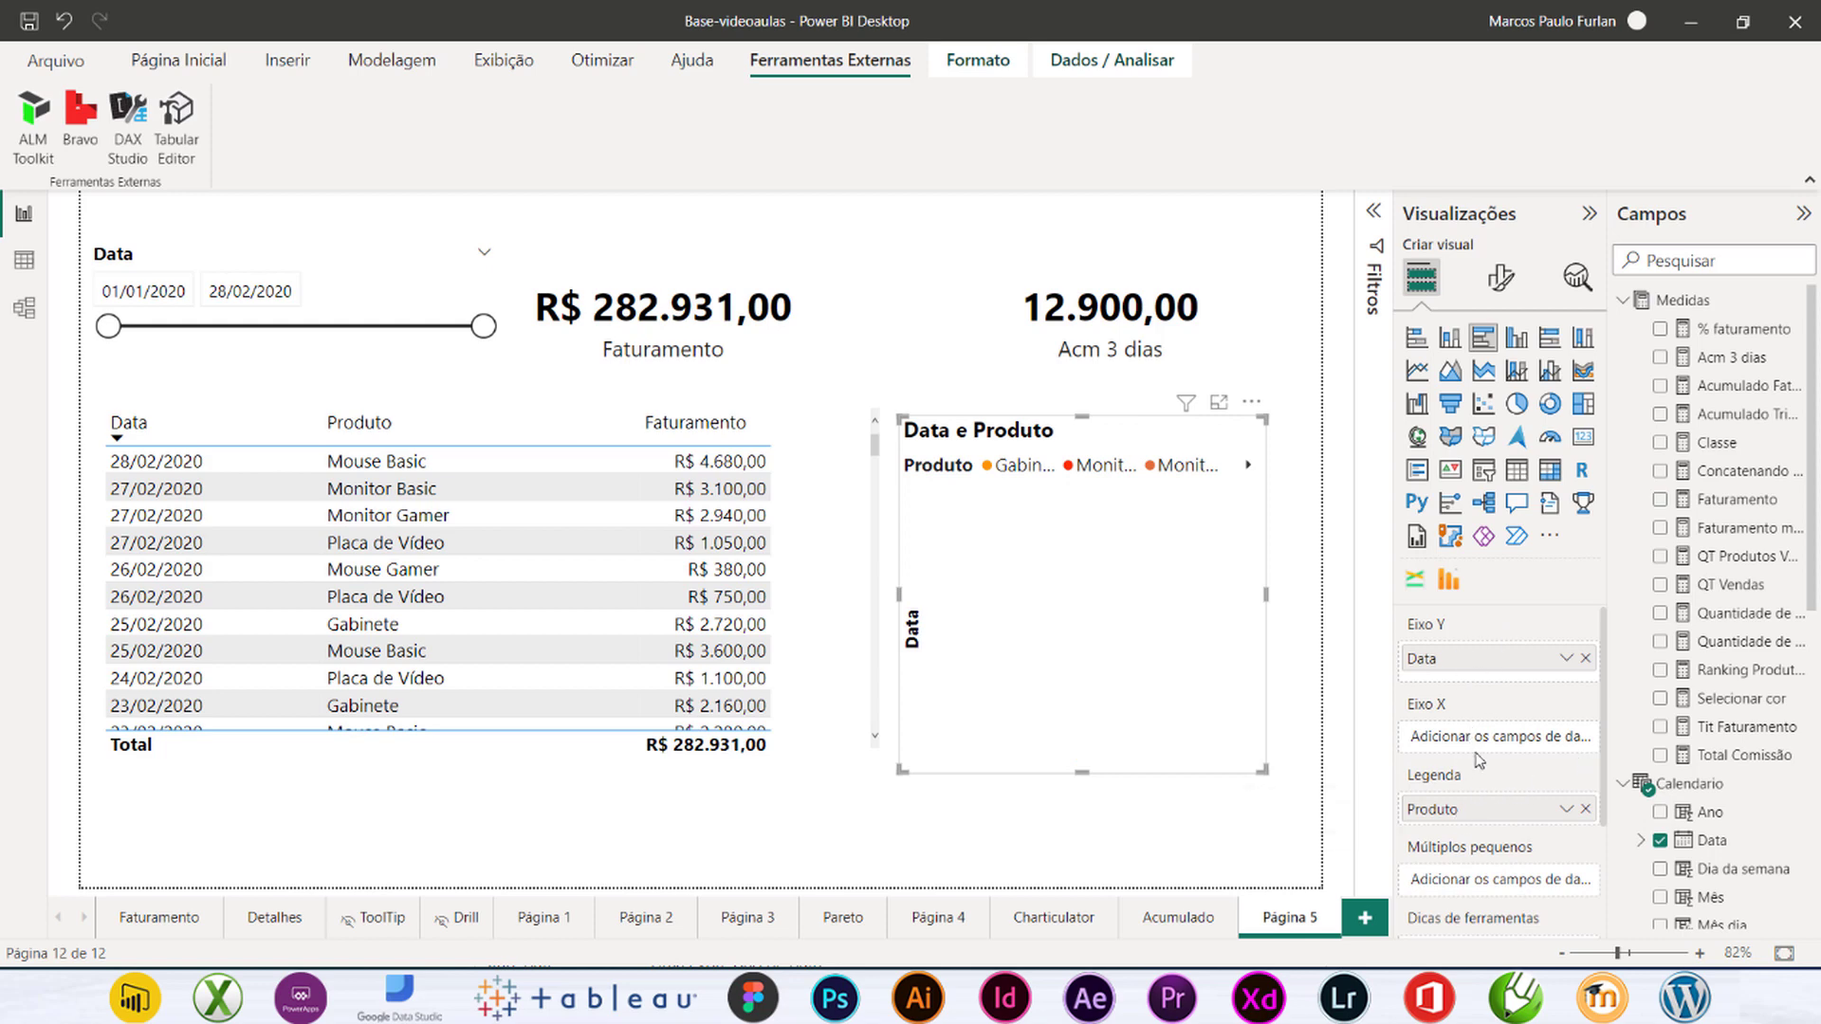
pyautogui.click(1586, 658)
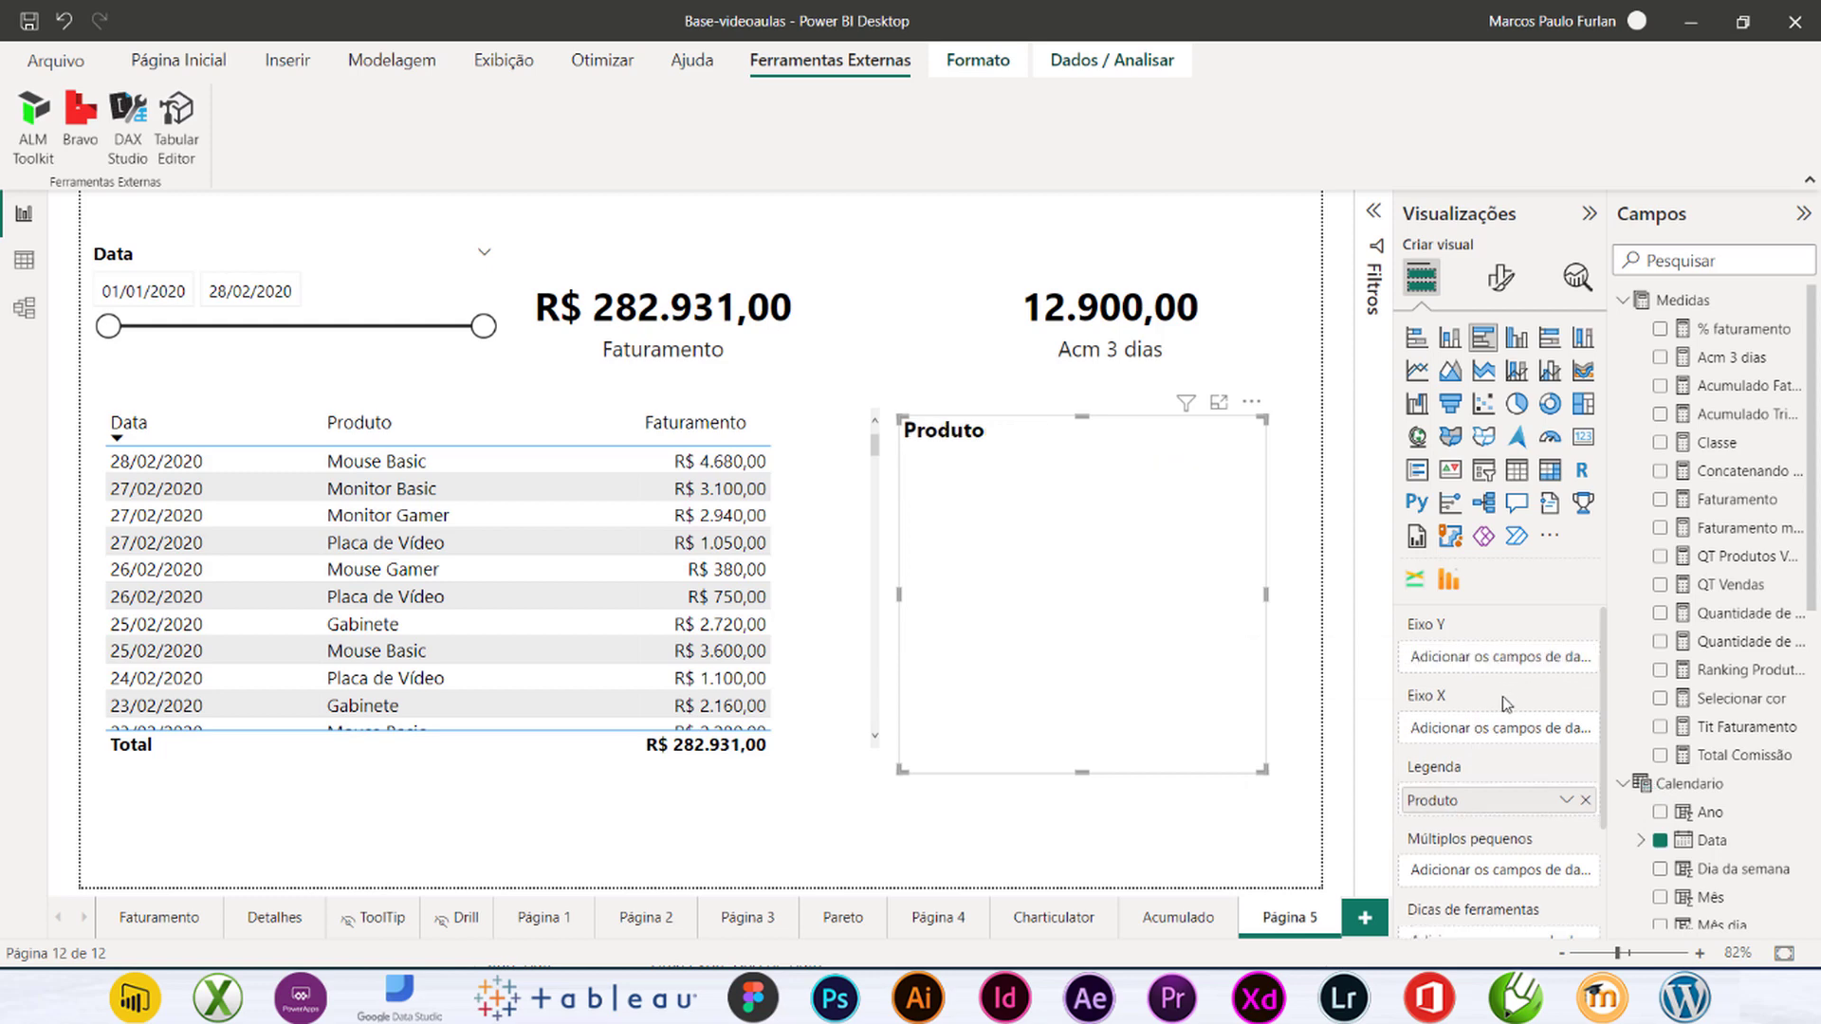
pyautogui.moveTo(1468, 807); pyautogui.dragTo(1470, 664)
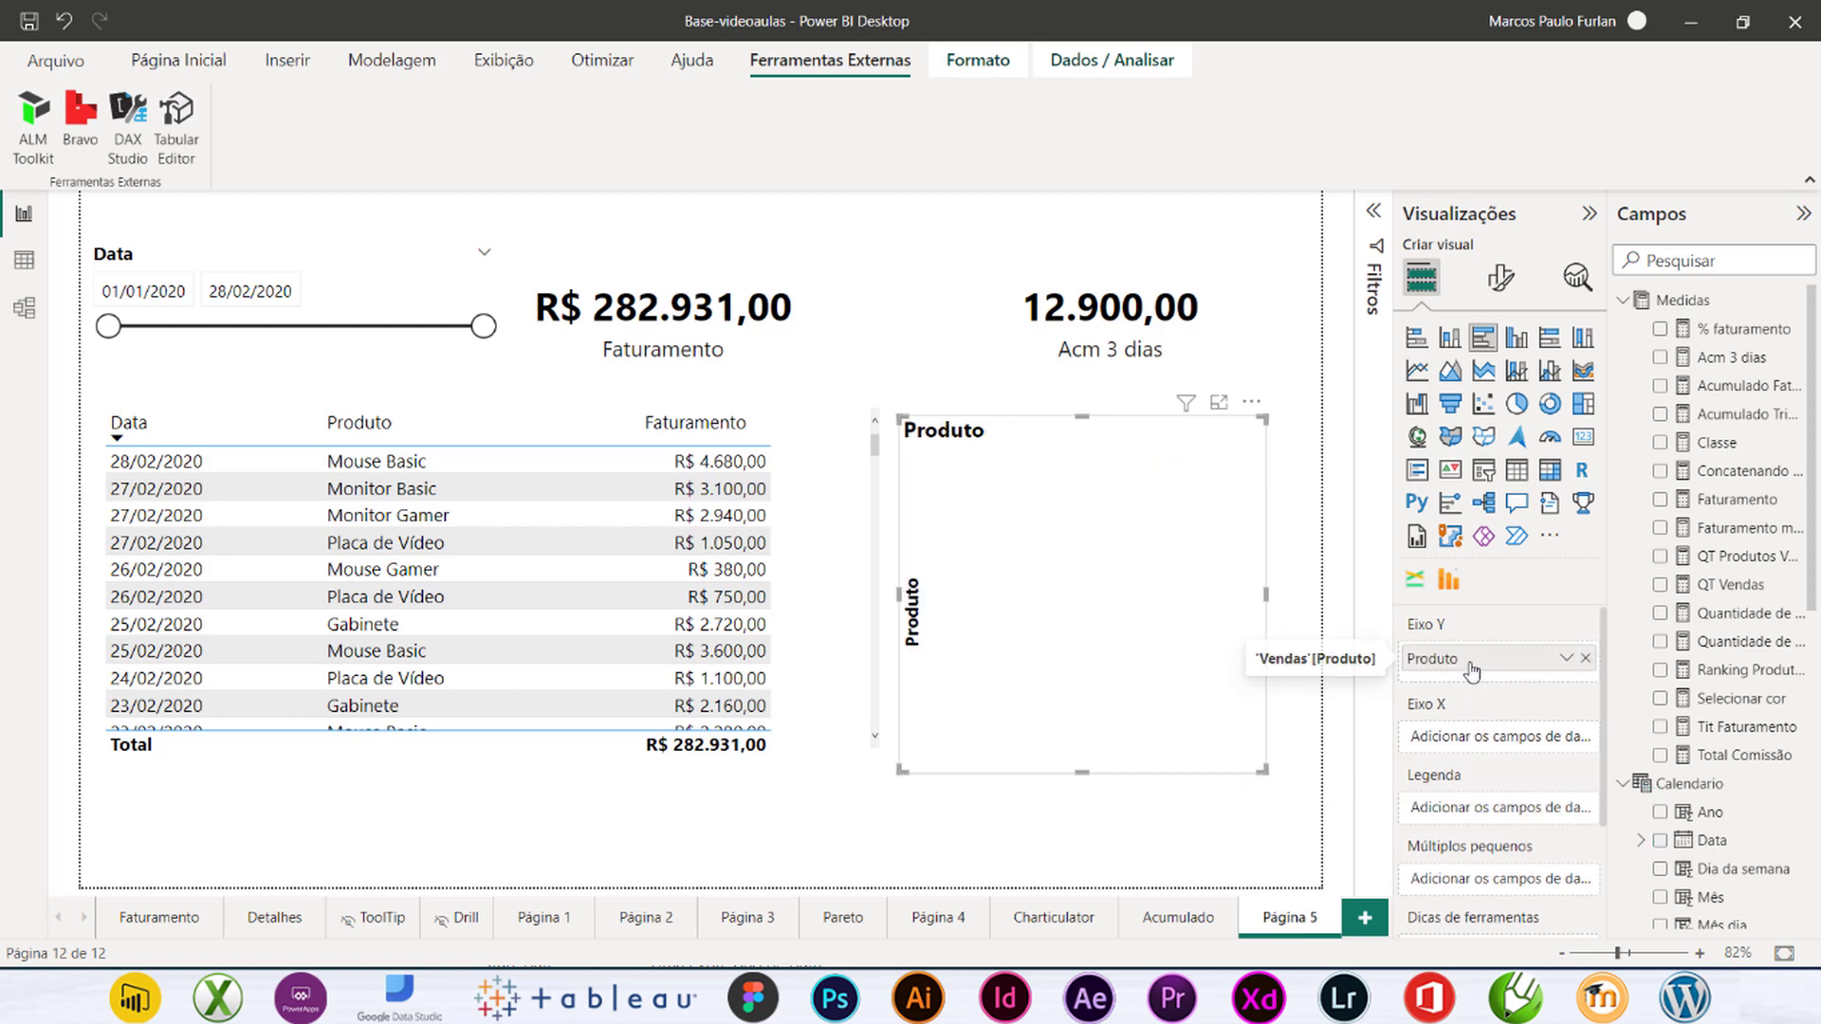
pyautogui.moveTo(1728, 358); pyautogui.dragTo(1513, 743)
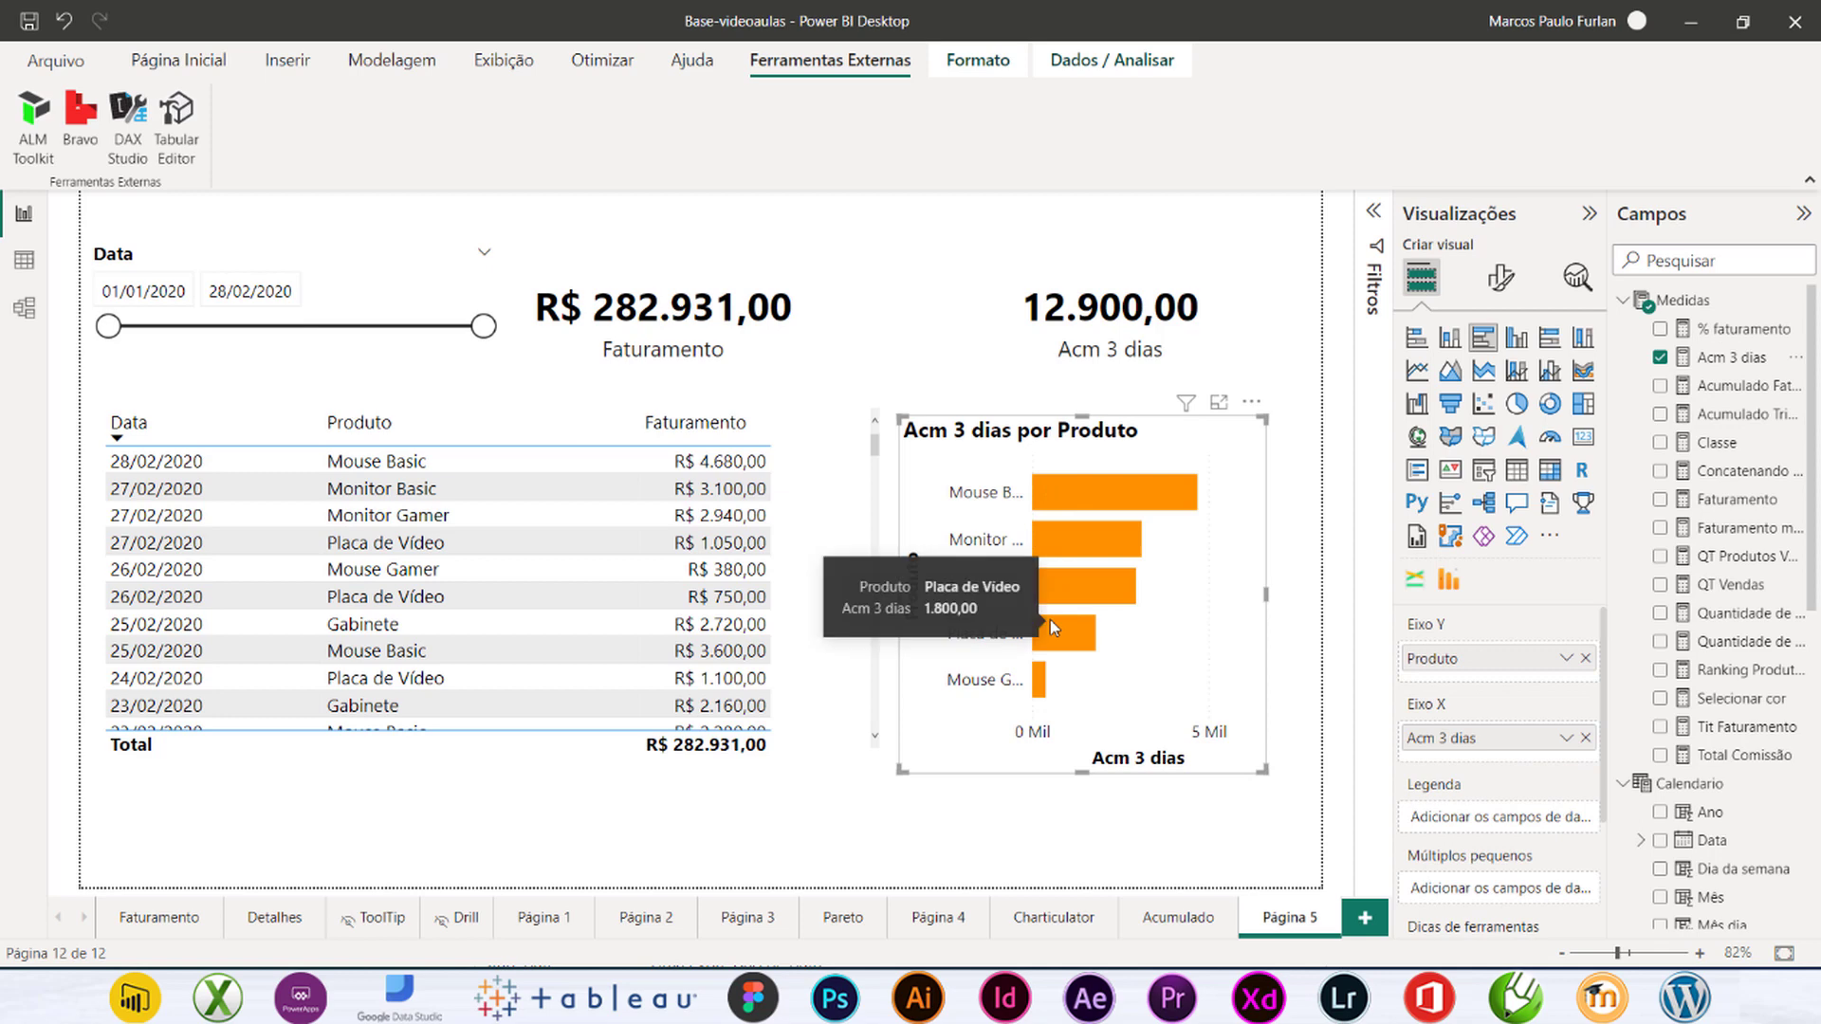
# Step: Widen the Acm 3 dias por Produto chart slightly and select the Acm 3 dias card above it
pyautogui.moveTo(1041, 676)
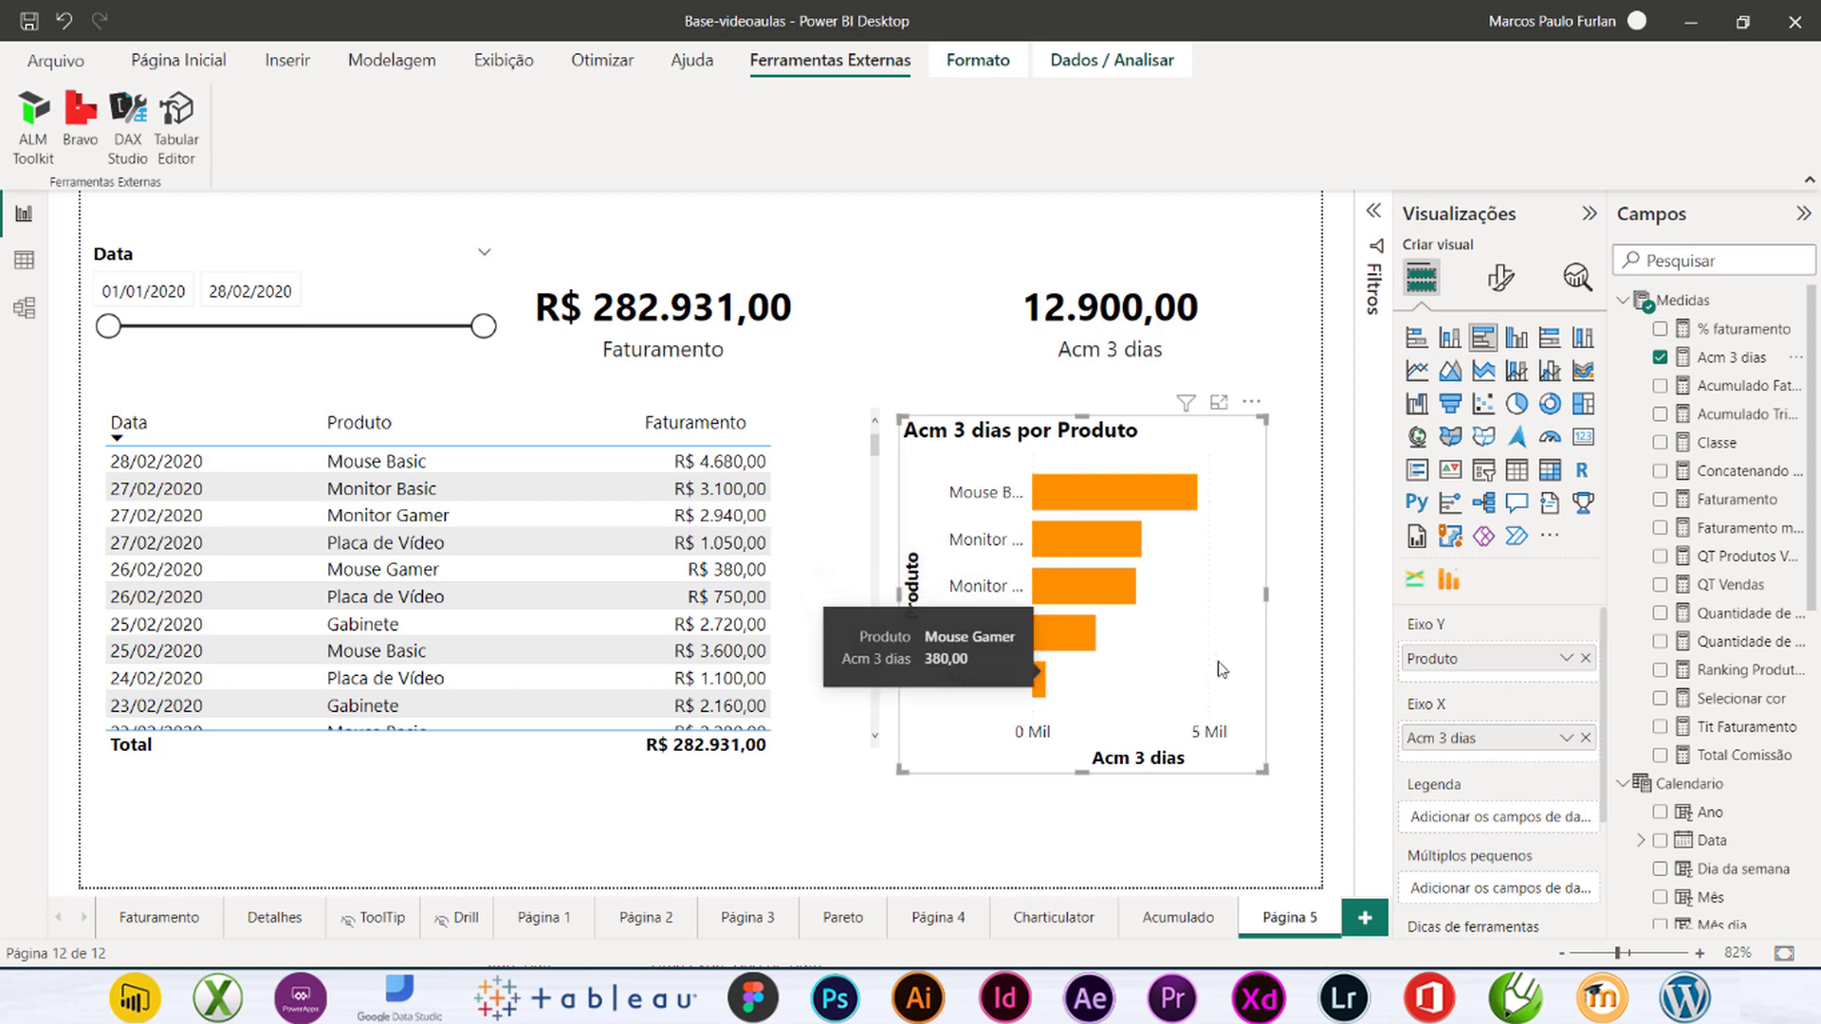
pyautogui.moveTo(1271, 597); pyautogui.dragTo(1303, 595)
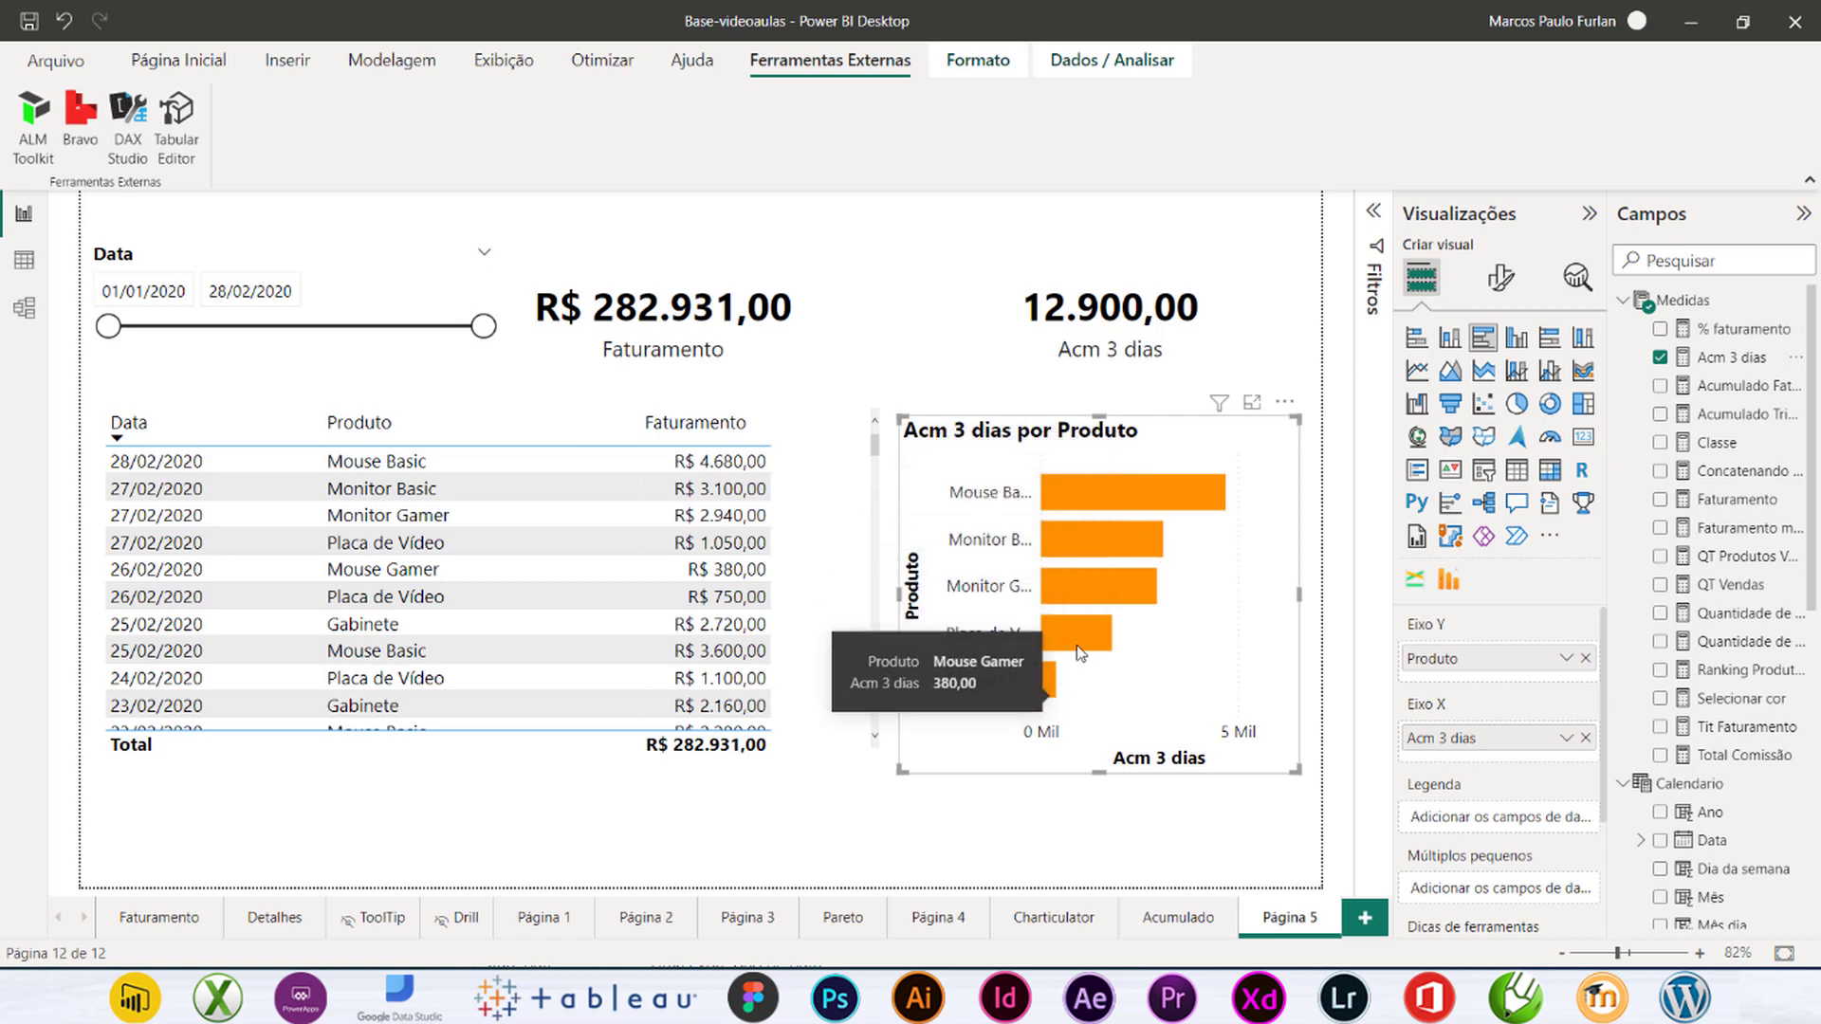
pyautogui.click(1283, 241)
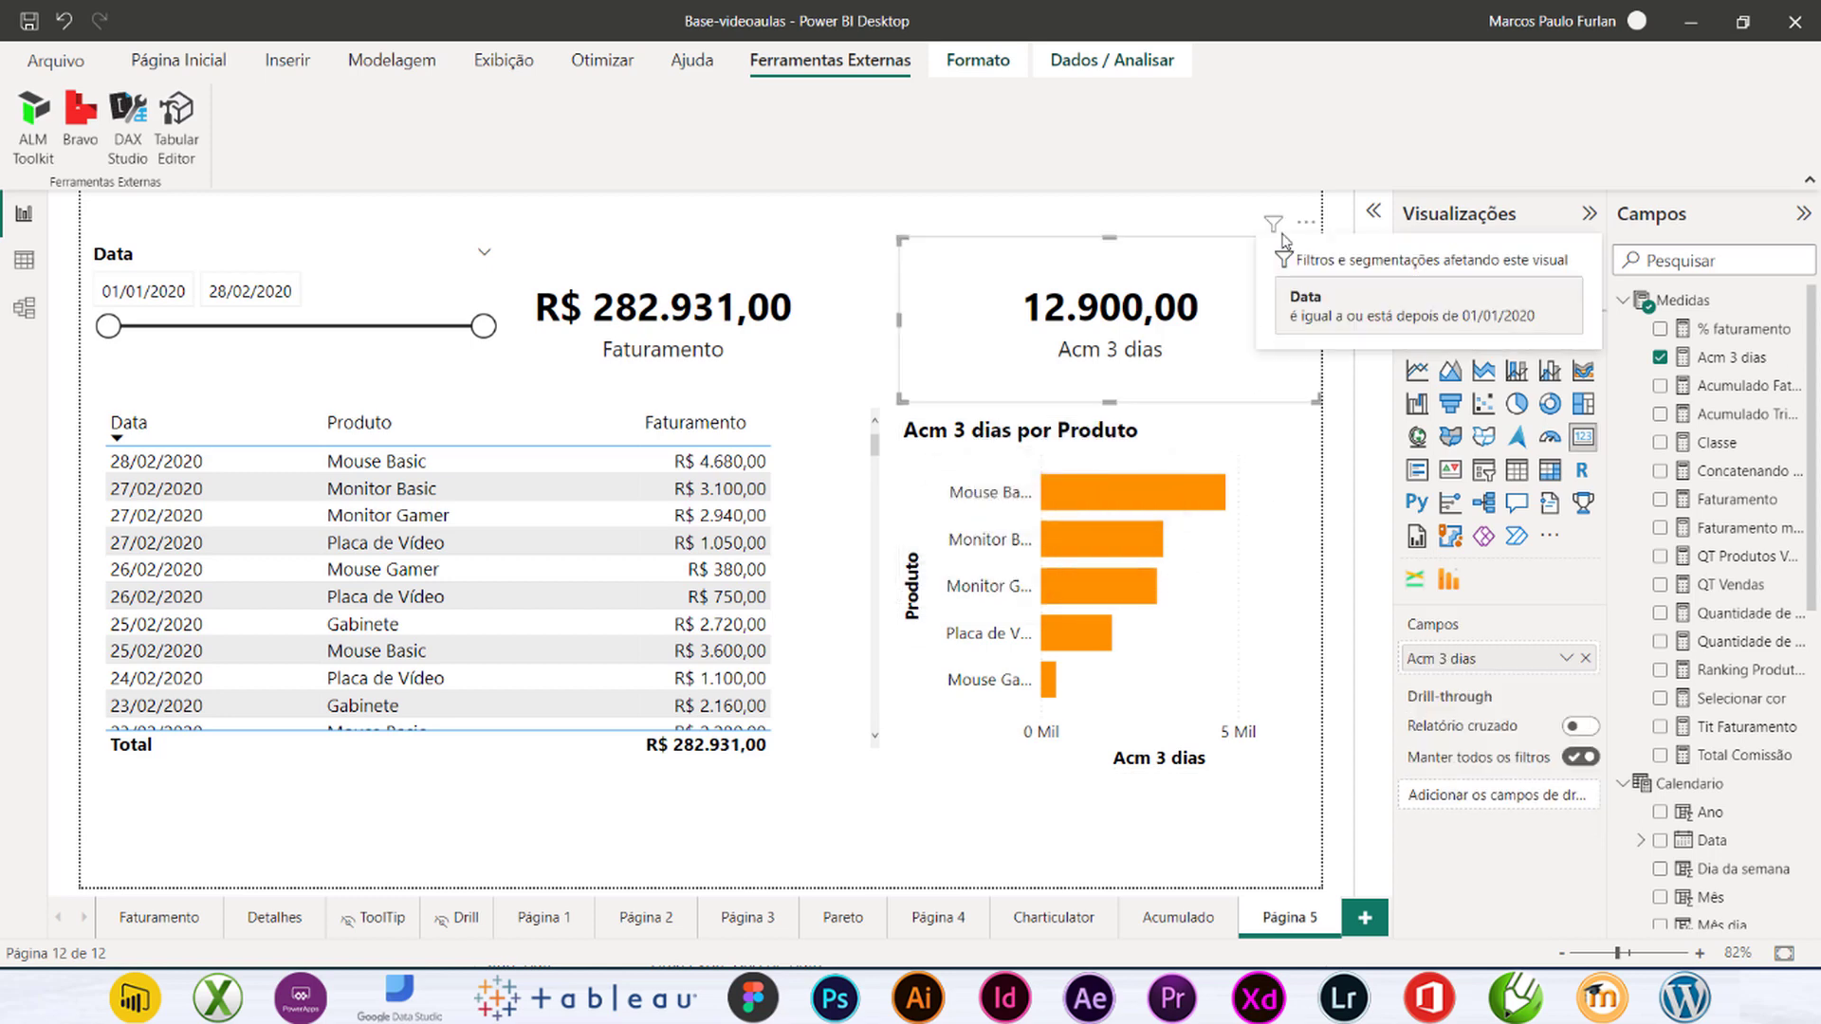